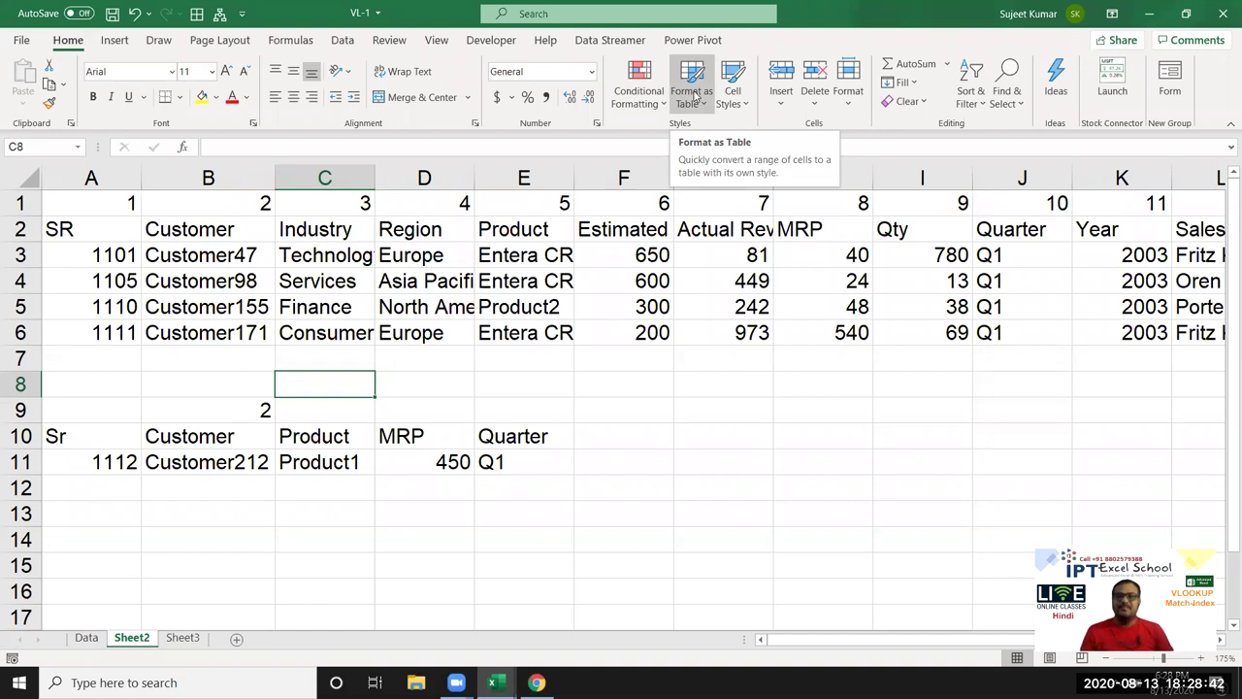
Step: Review the existing lookup formulas in B3, D3, C4, B4, B5, B6 and B11
left_click(268, 357)
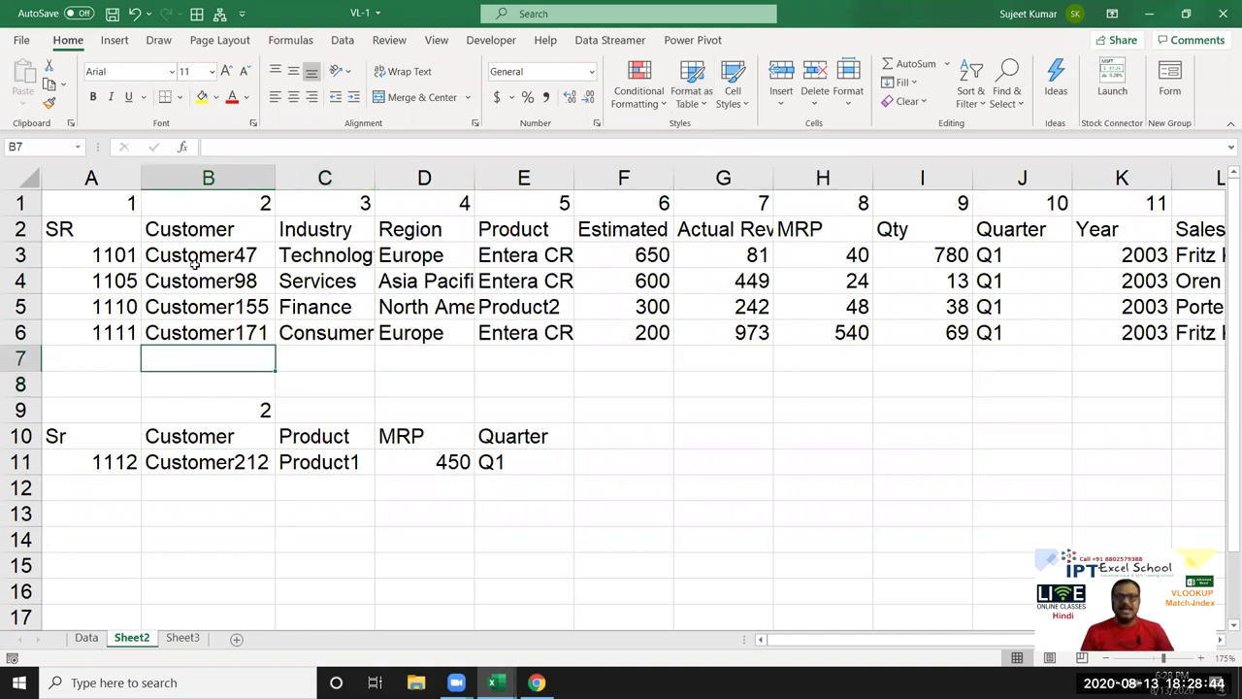
left_click(204, 254)
left_click(400, 254)
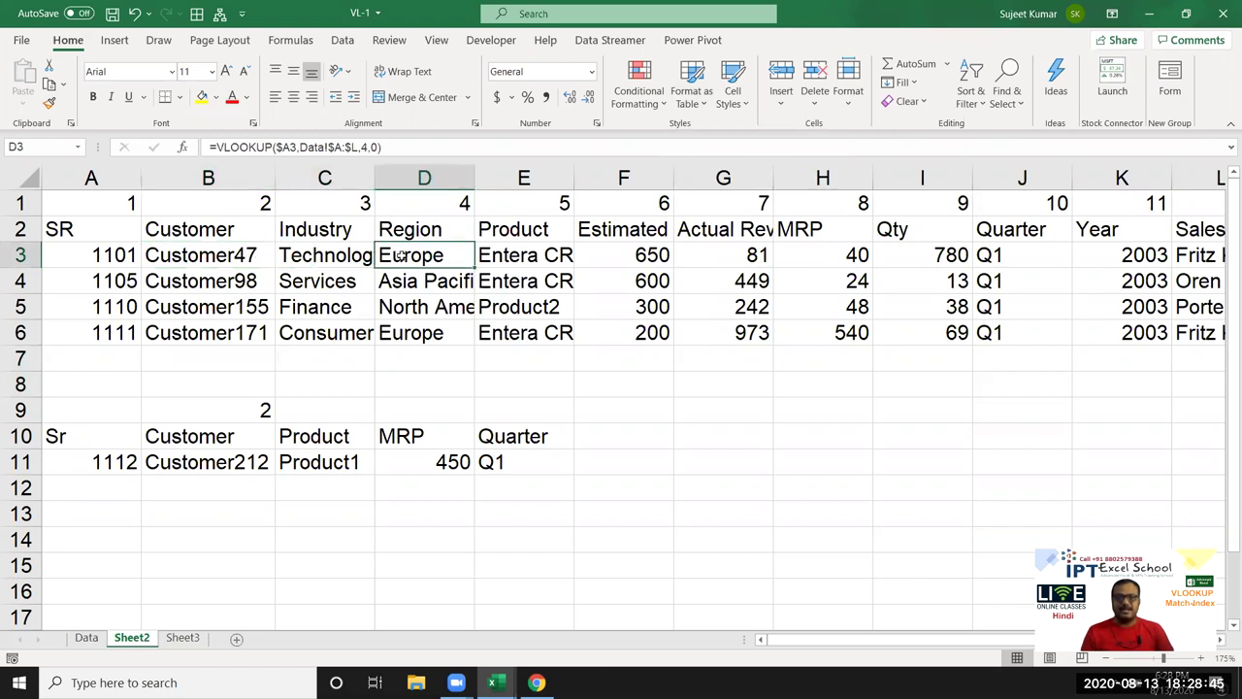
left_click(337, 280)
left_click(201, 255)
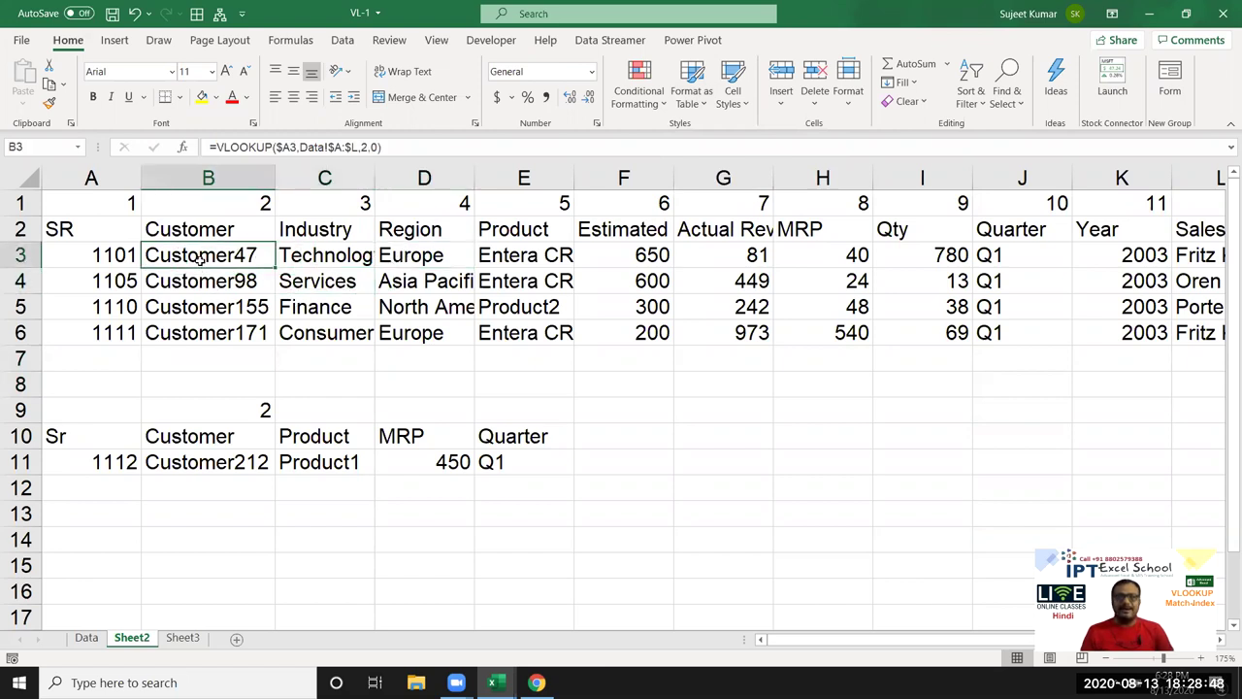
left_click(193, 283)
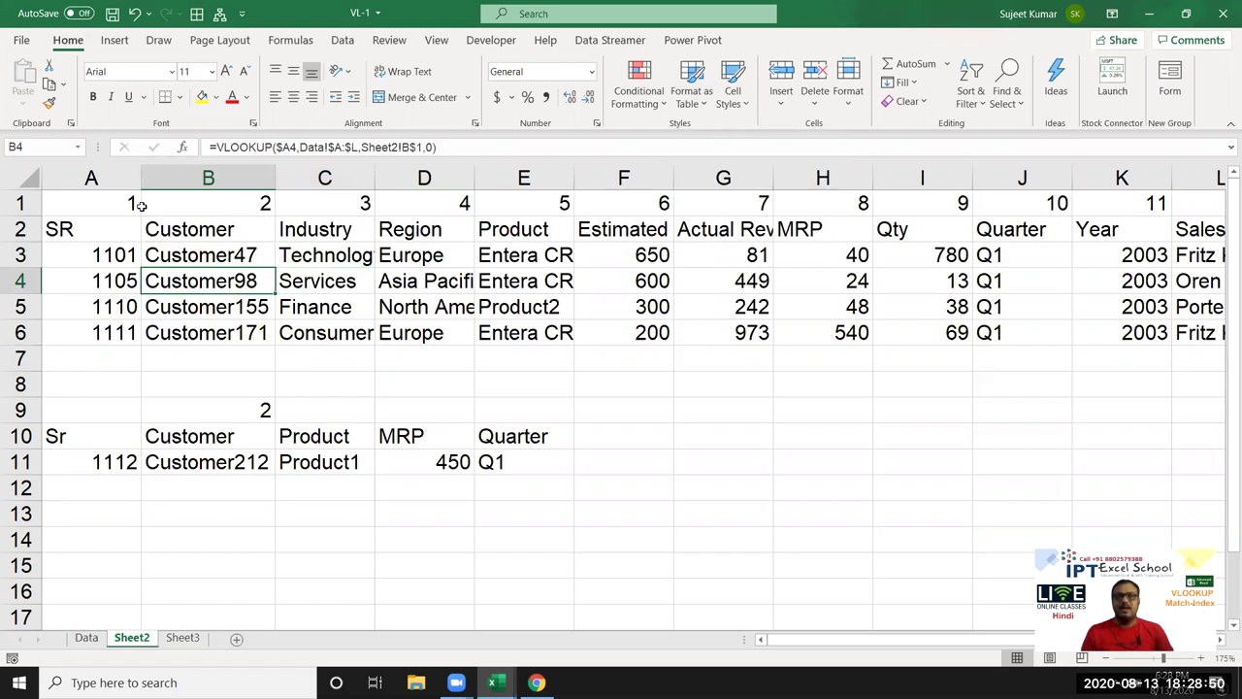
left_click(18, 202)
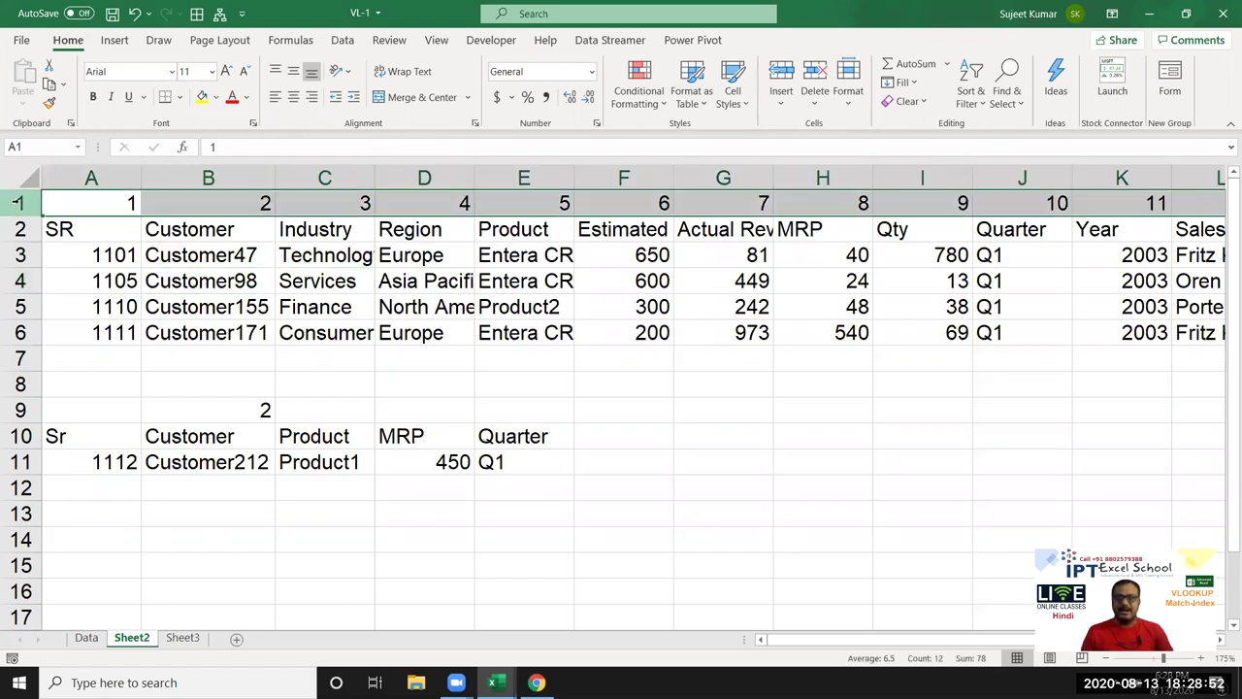
left_click(167, 302)
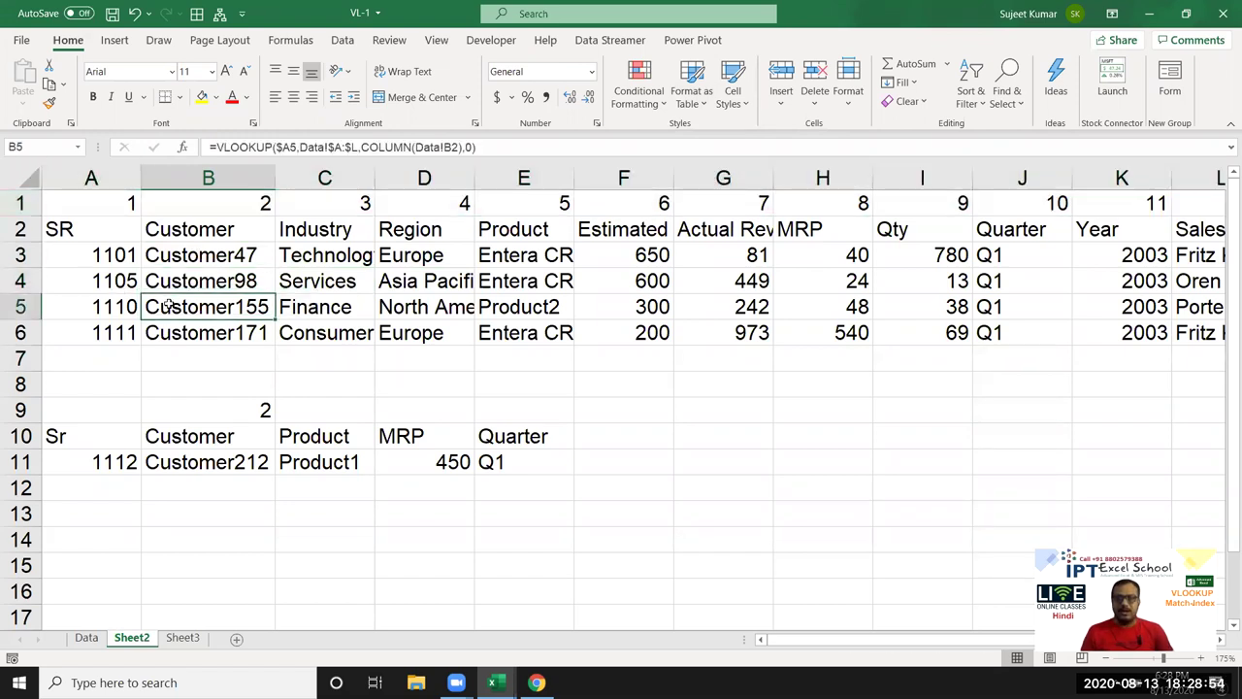
left_click(190, 329)
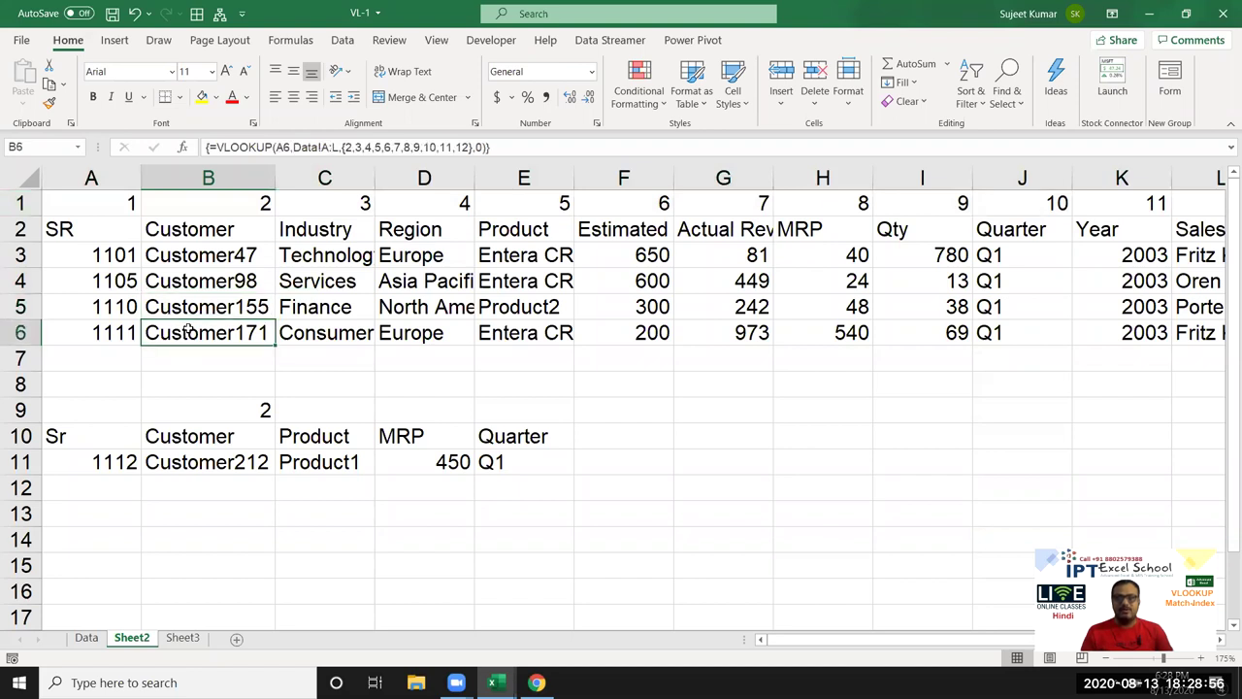
left_click(196, 462)
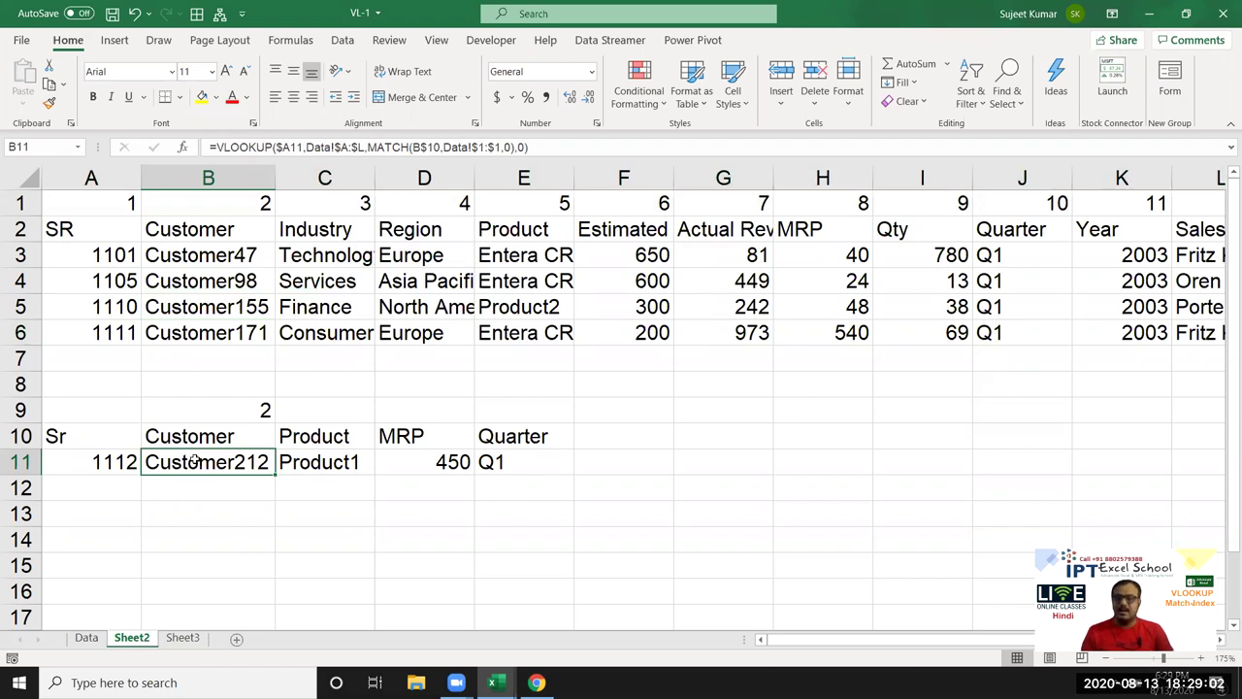
Step: Copy the Data sheet's header and first 20 records (A1:L21) into a new Sheet1
left_click(86, 638)
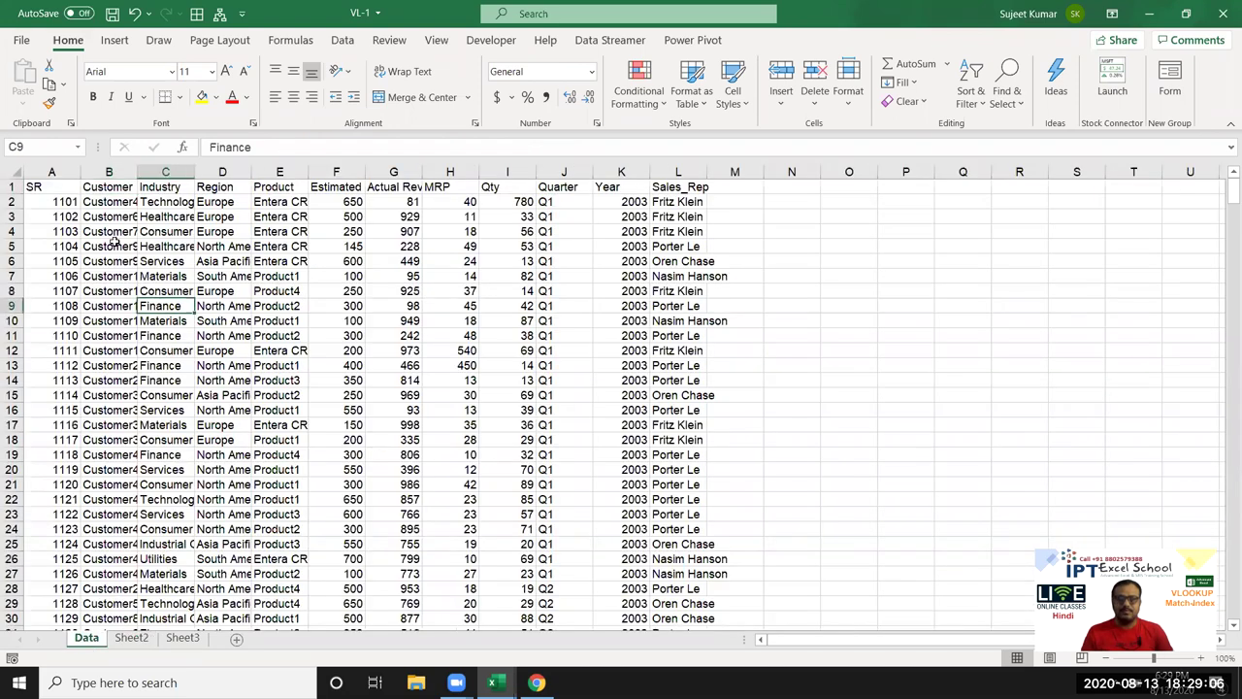
mouse_move(51, 187)
left_mouse_down()
mouse_move(813, 325)
mouse_move(691, 491)
left_mouse_up()
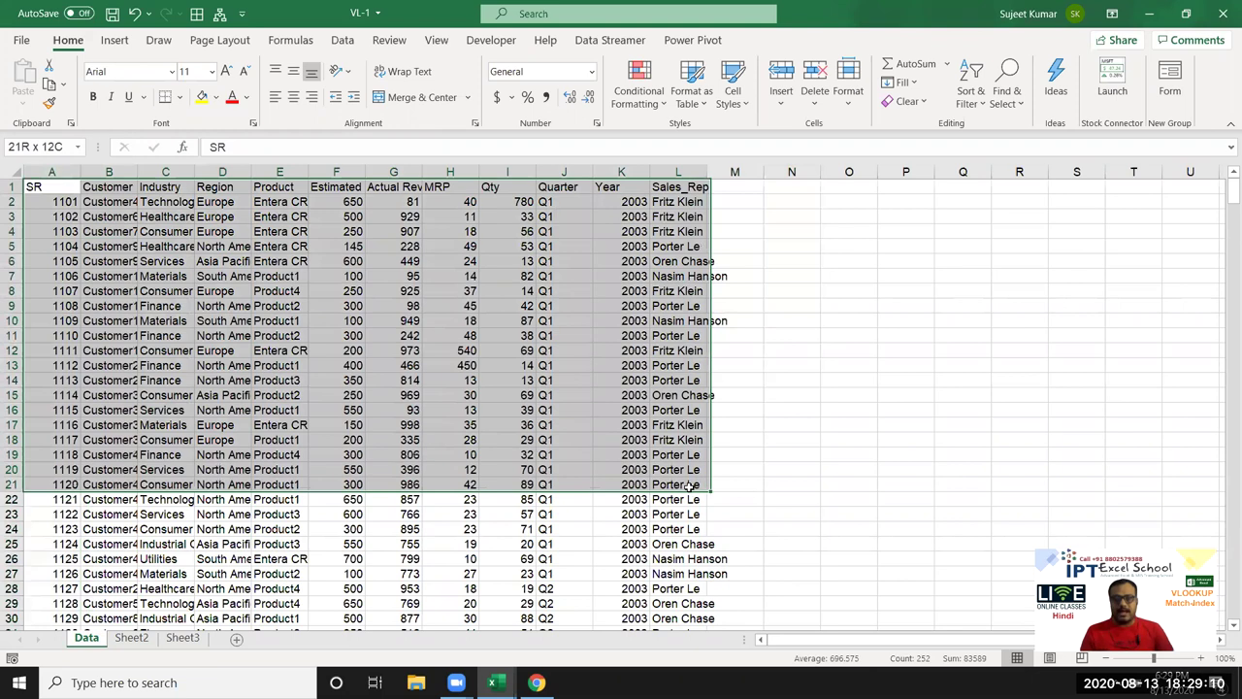
key("ctrl+c")
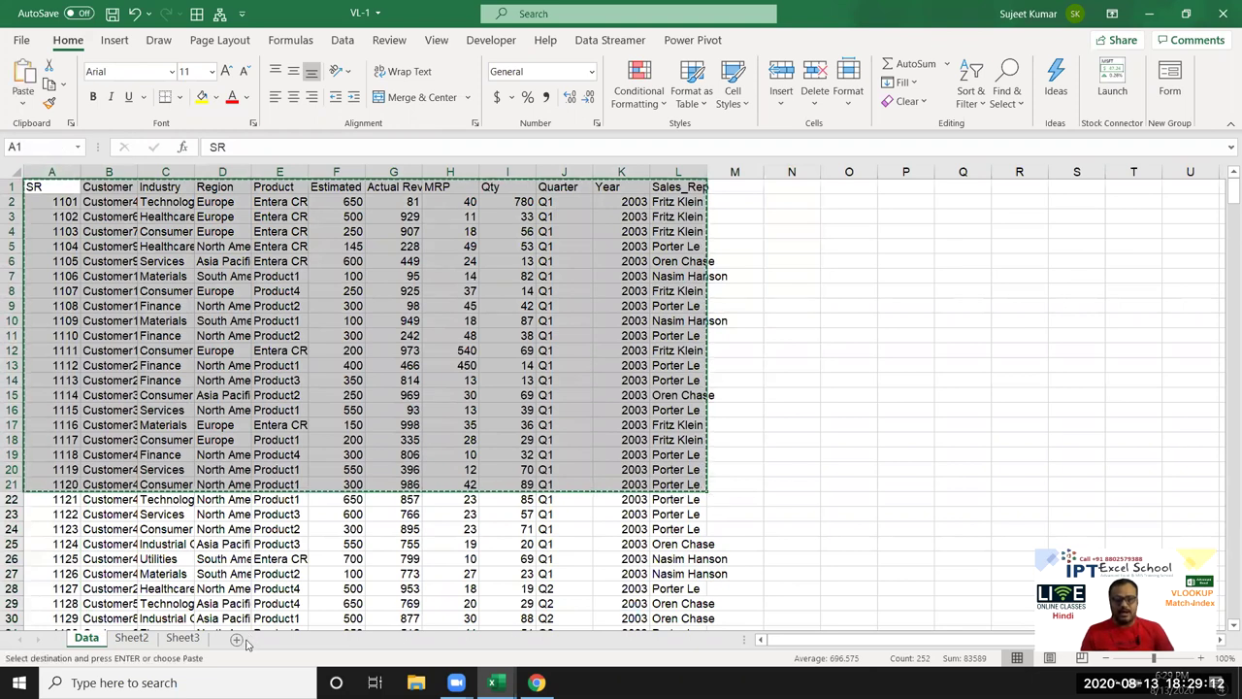
left_click(237, 640)
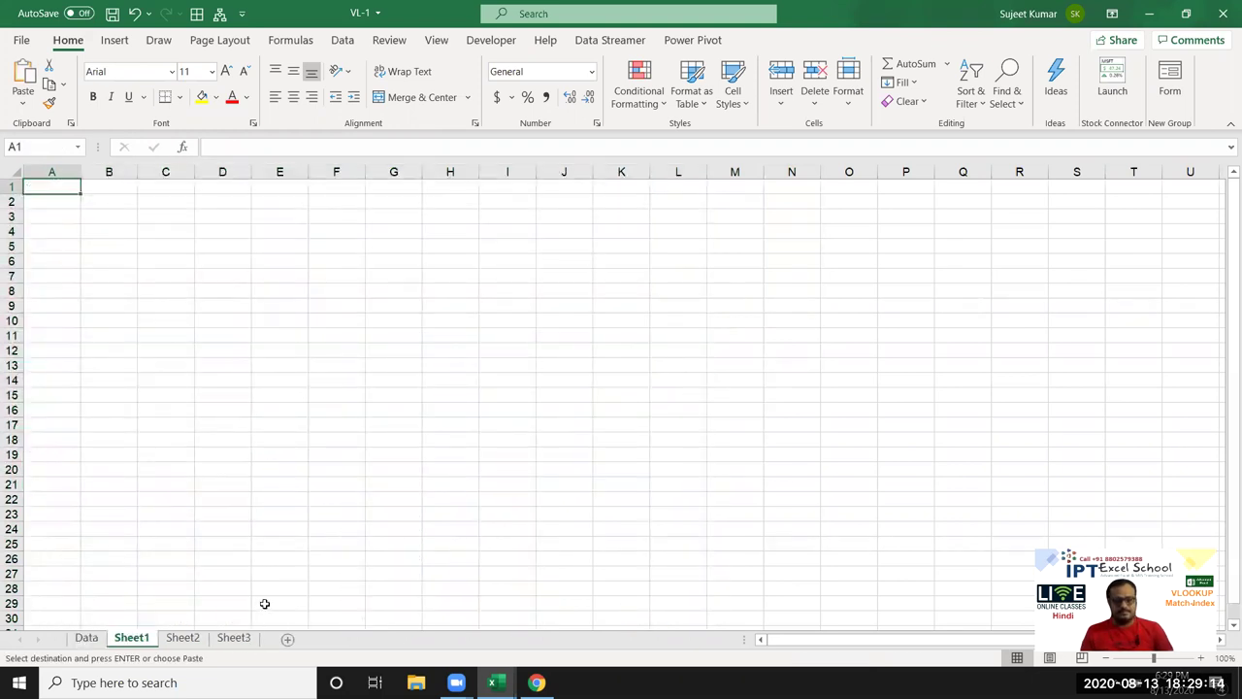
key("Return")
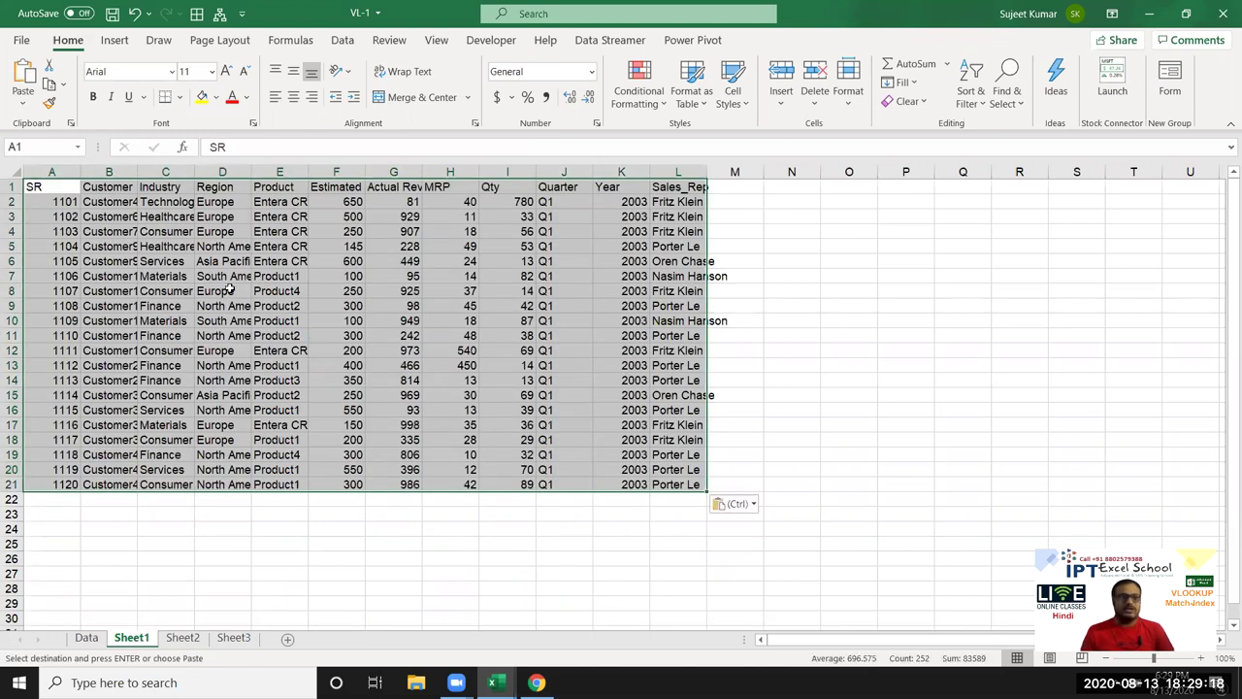
Step: Move the SR column from column A to sit after Product, in column E
left_click(231, 289)
left_click_drag(52, 189, 60, 485)
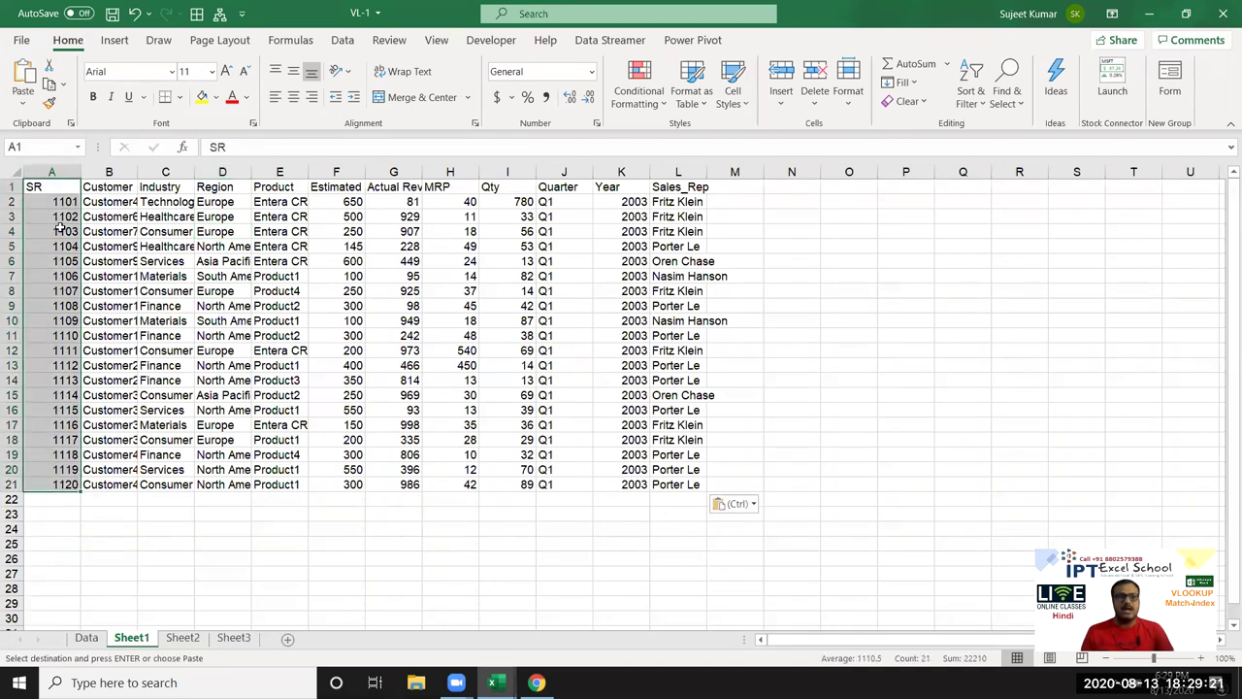
left_click(53, 172)
key("ctrl+c")
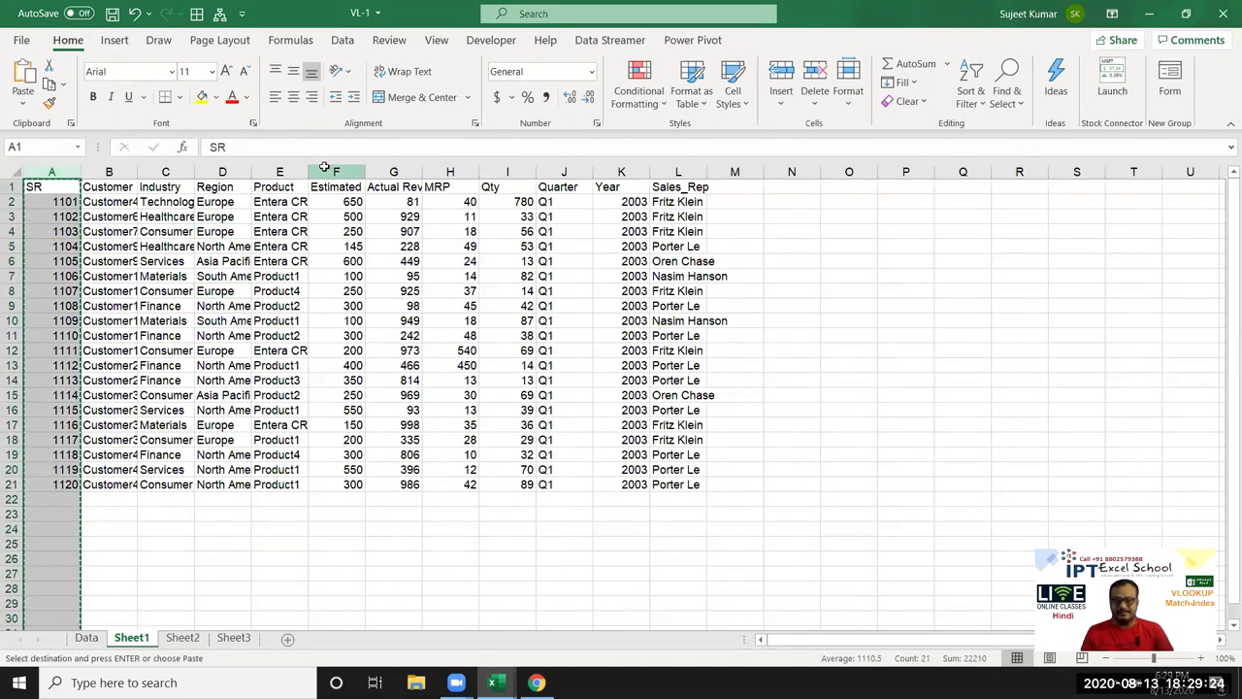
left_click(324, 169)
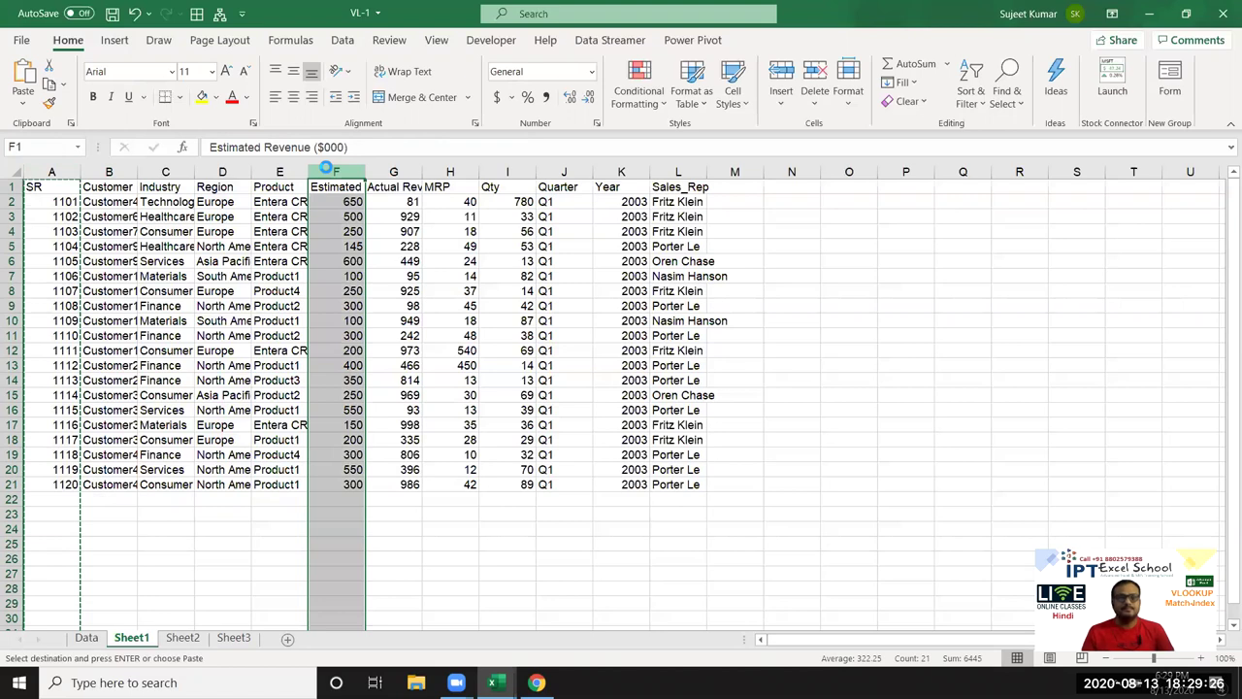
key("ctrl+shift+plus")
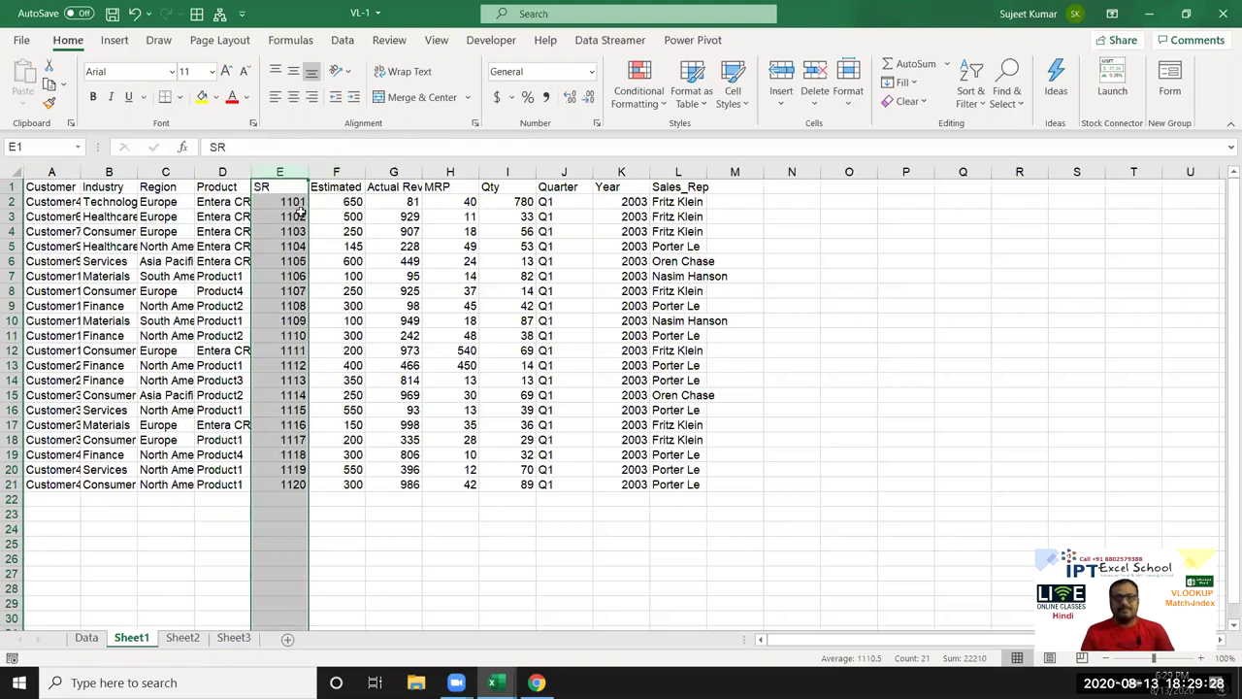
left_click(285, 217)
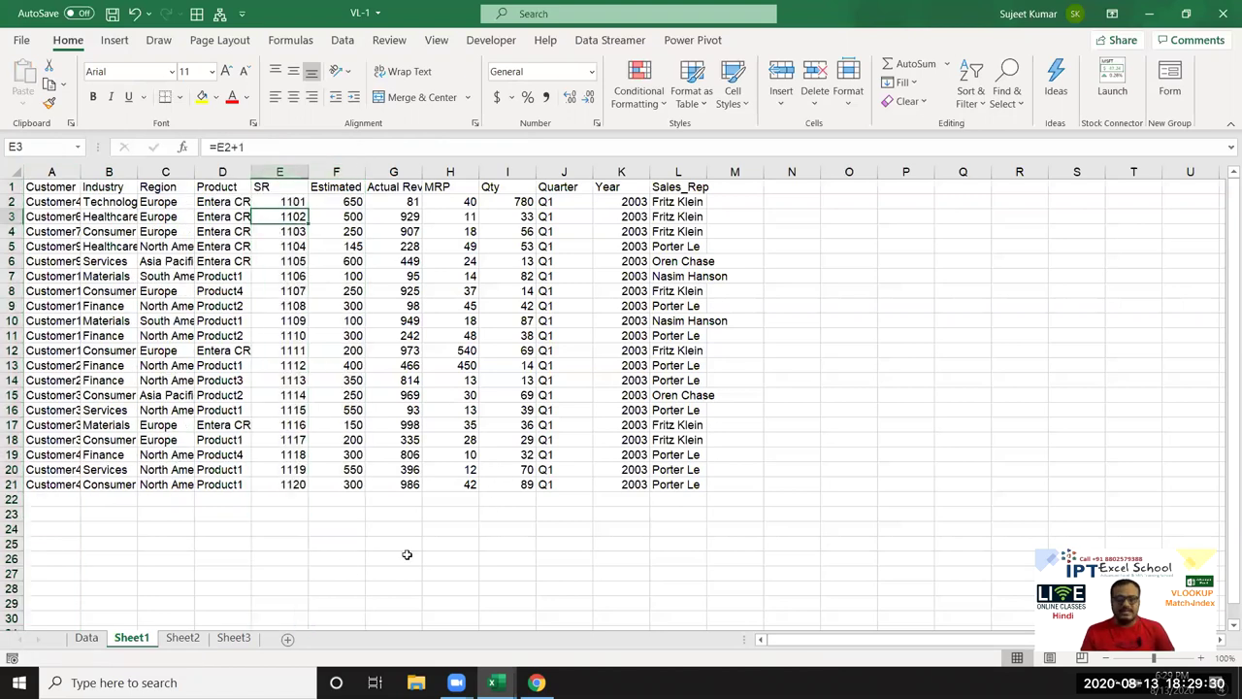
left_click(282, 554)
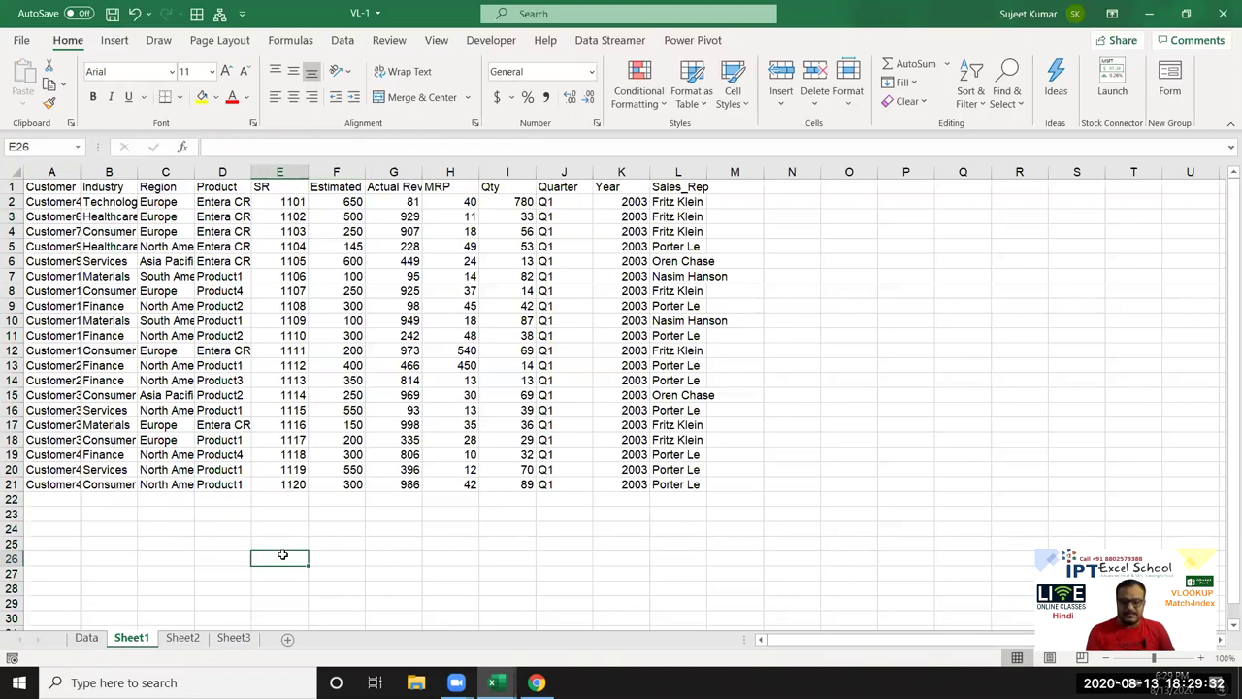
Step: Cancel a stray =xl entry and copy the SR formula from E3 into B25
type("=xl")
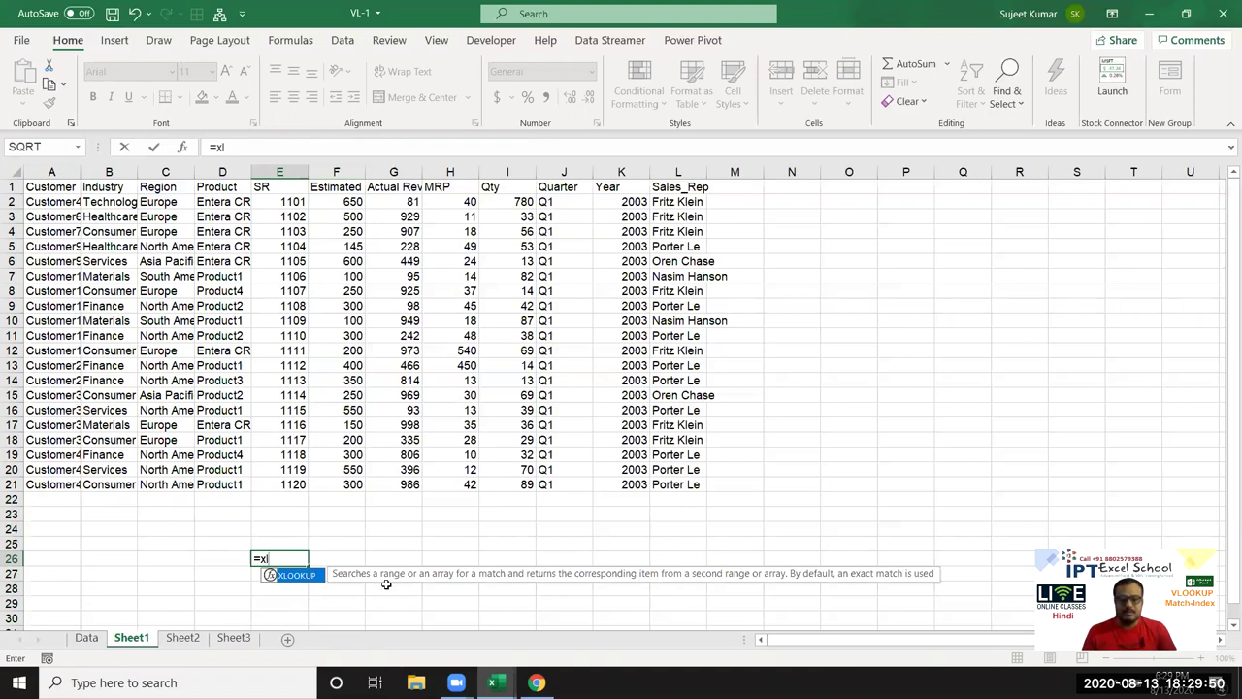
key("Escape")
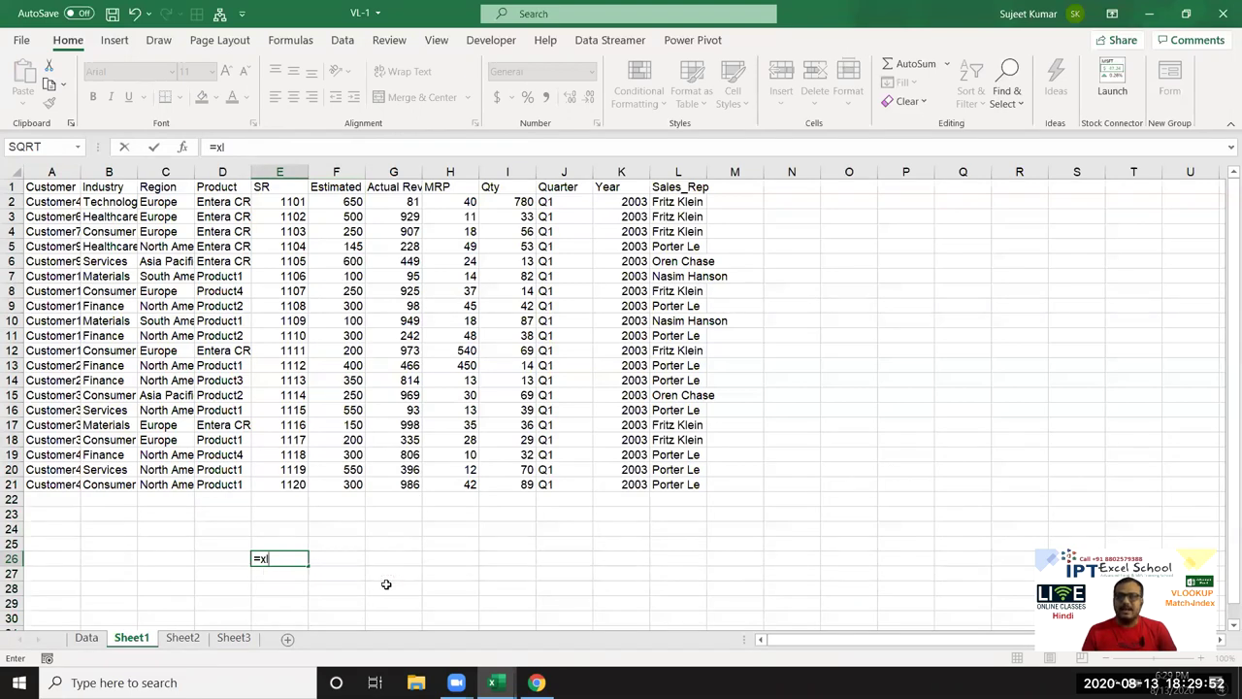
key("Escape")
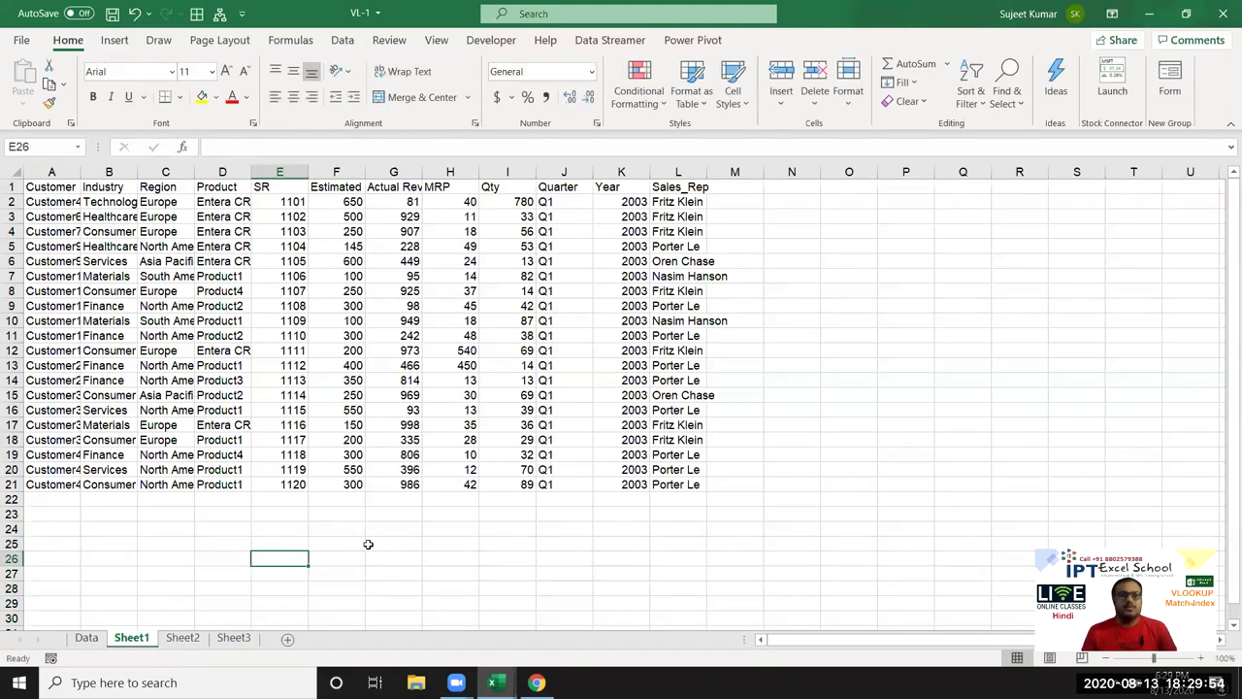
left_click(286, 215)
key("ctrl+c")
left_click(131, 545)
key("ctrl+v")
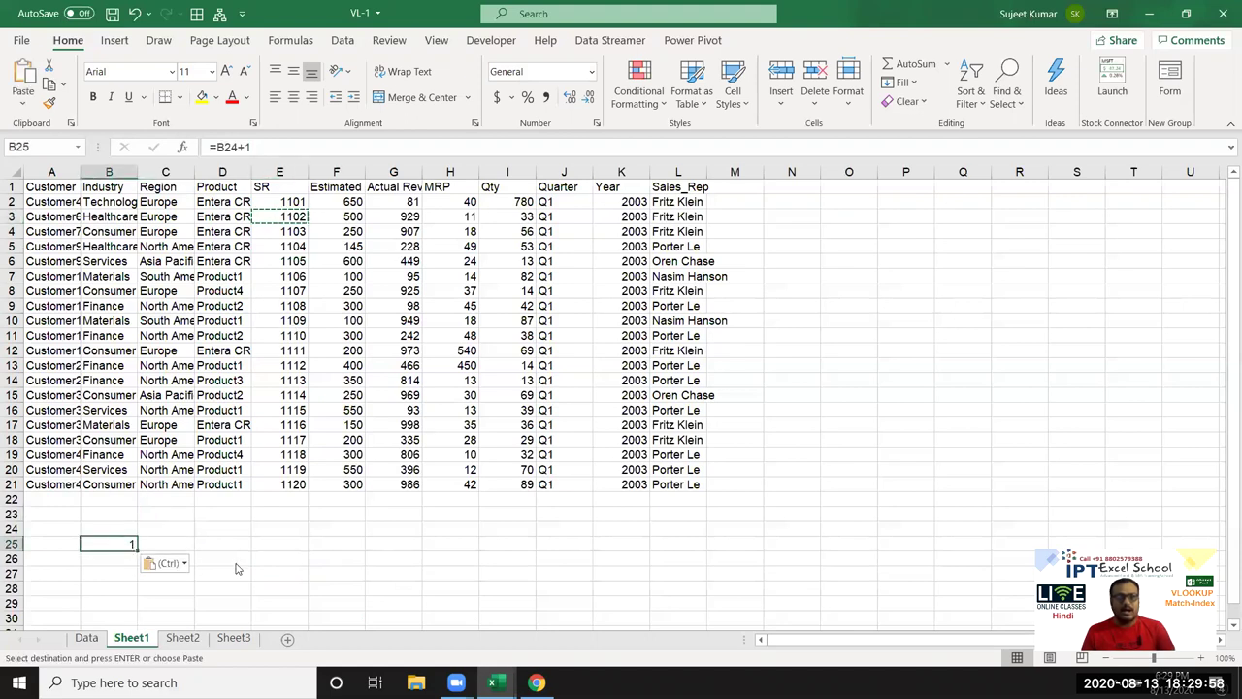
key("Escape")
Step: Copy the Region heading into C24 and enter the SR value 1102 in B25
left_click(167, 186)
key("ctrl+c")
left_click(159, 529)
key("ctrl+v")
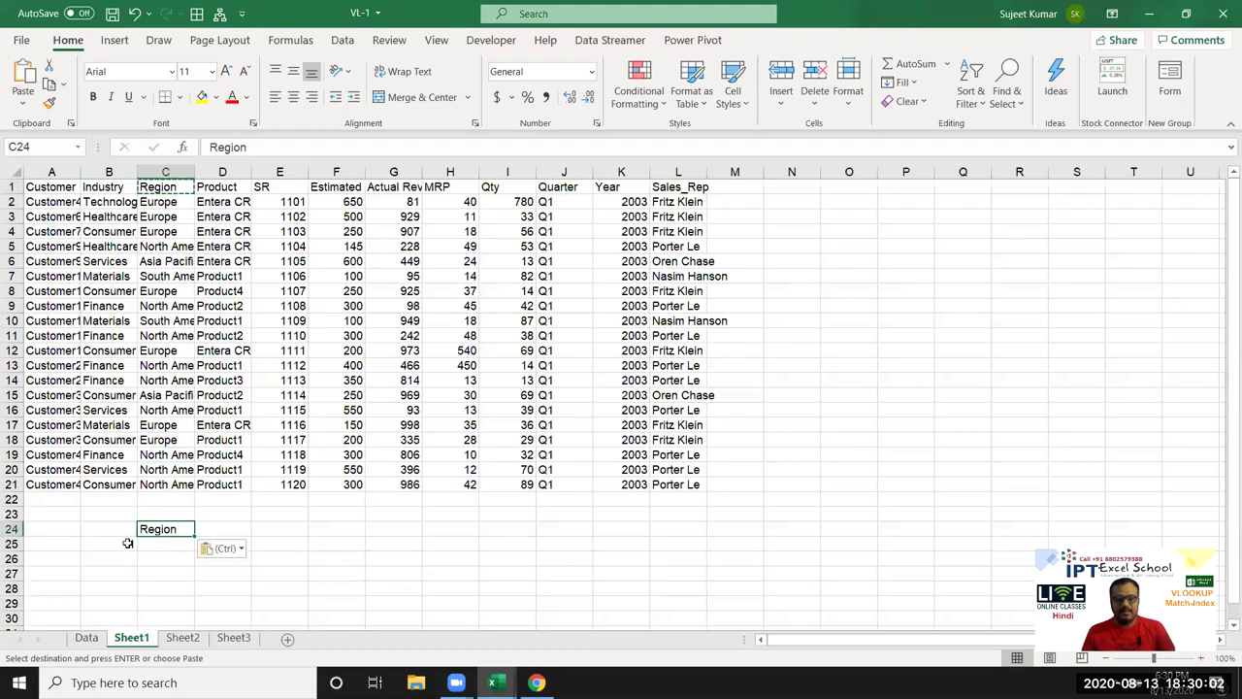
left_click(127, 544)
type("1102")
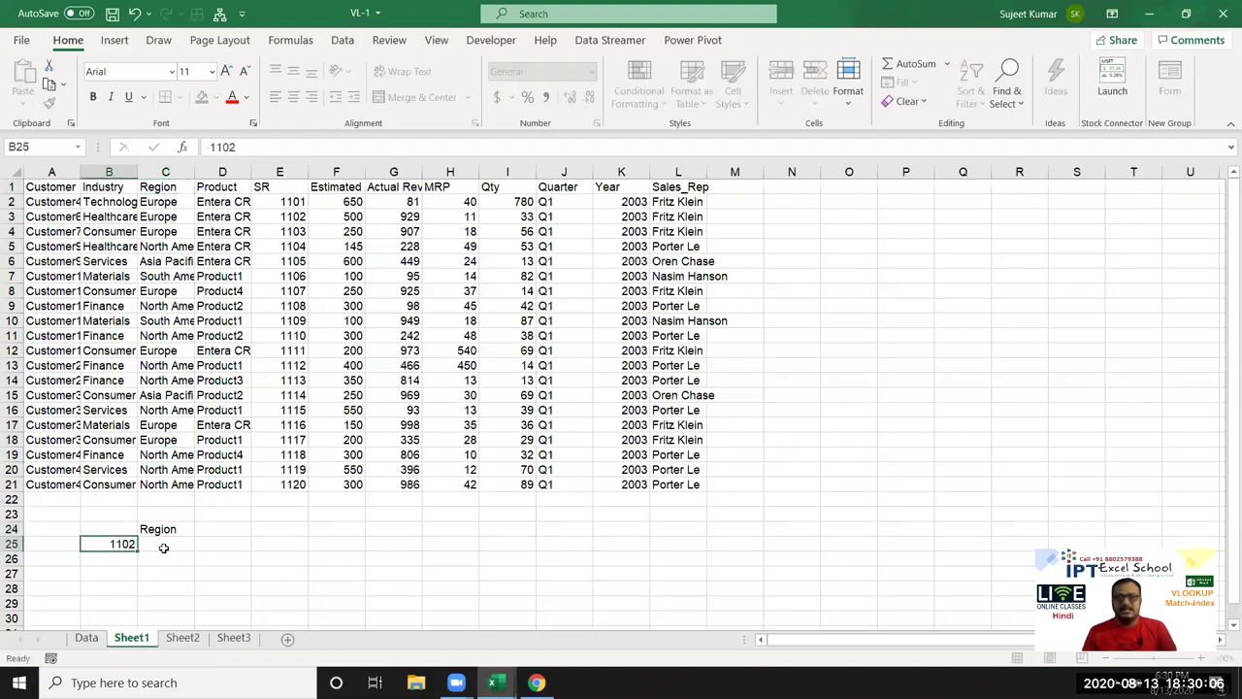
Step: Commit 1102 in B25 and select the SR column within the table
left_click(171, 548)
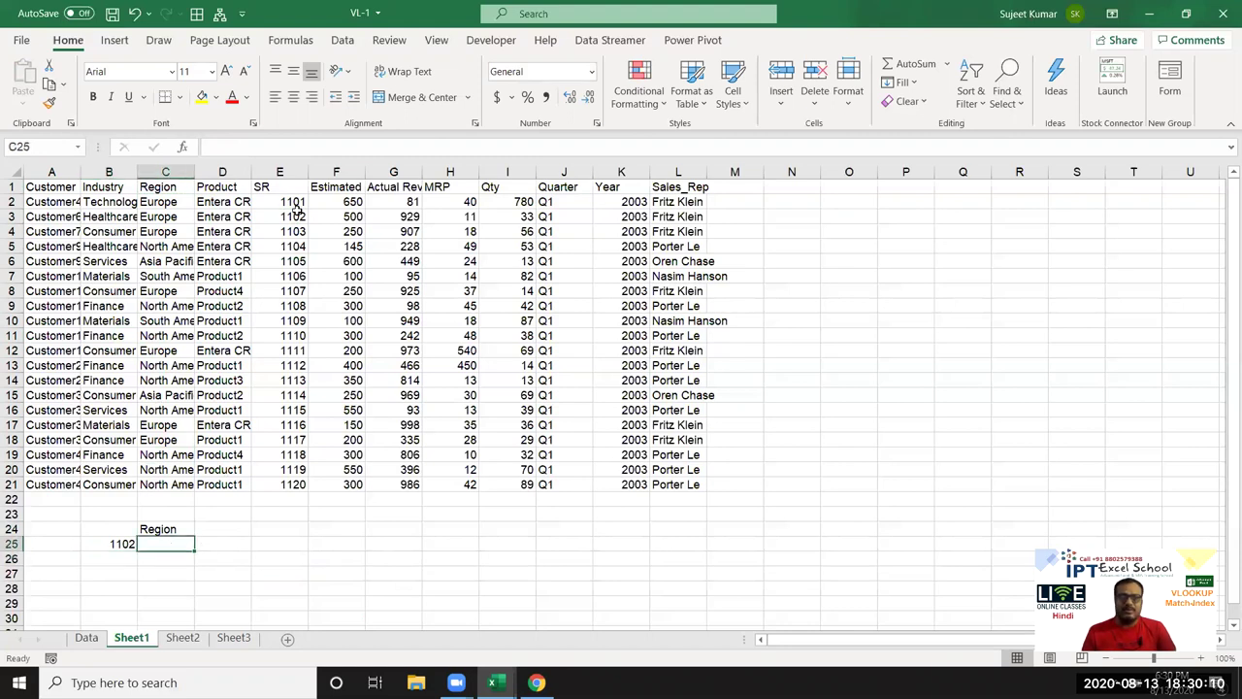
left_click_drag(284, 175, 694, 170)
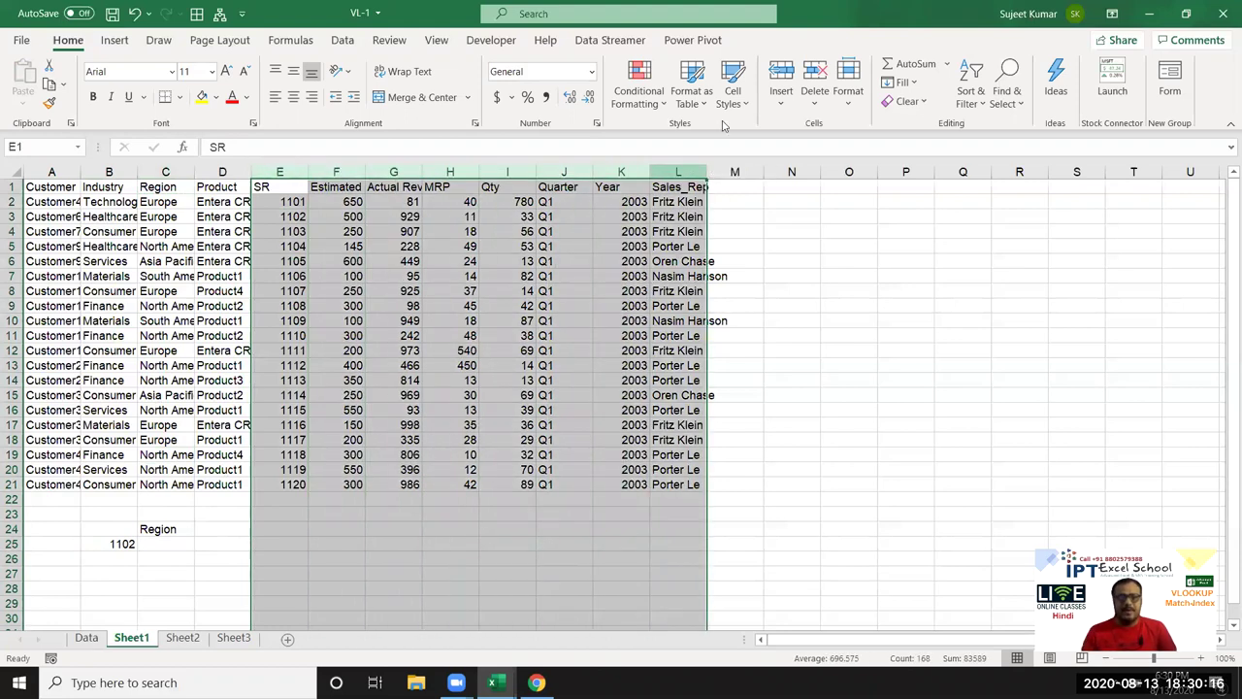
left_click(248, 173)
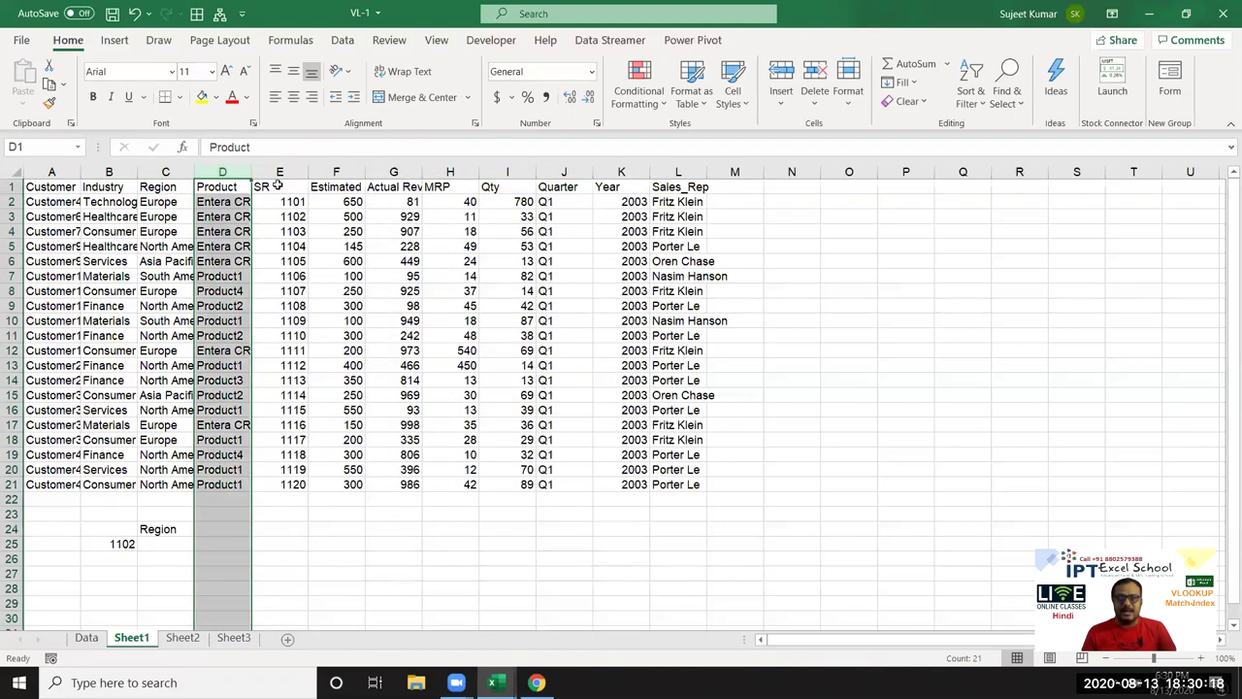
left_click(278, 172)
left_click_drag(383, 177, 60, 201)
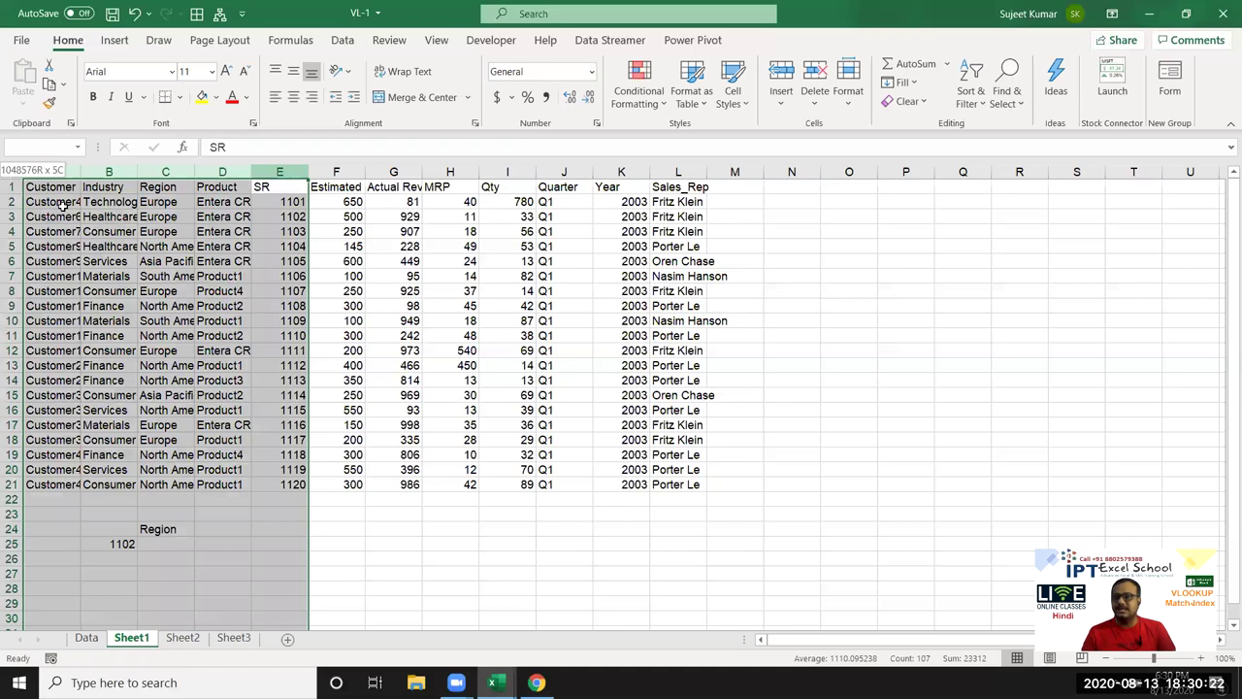
left_click_drag(61, 202, 283, 216)
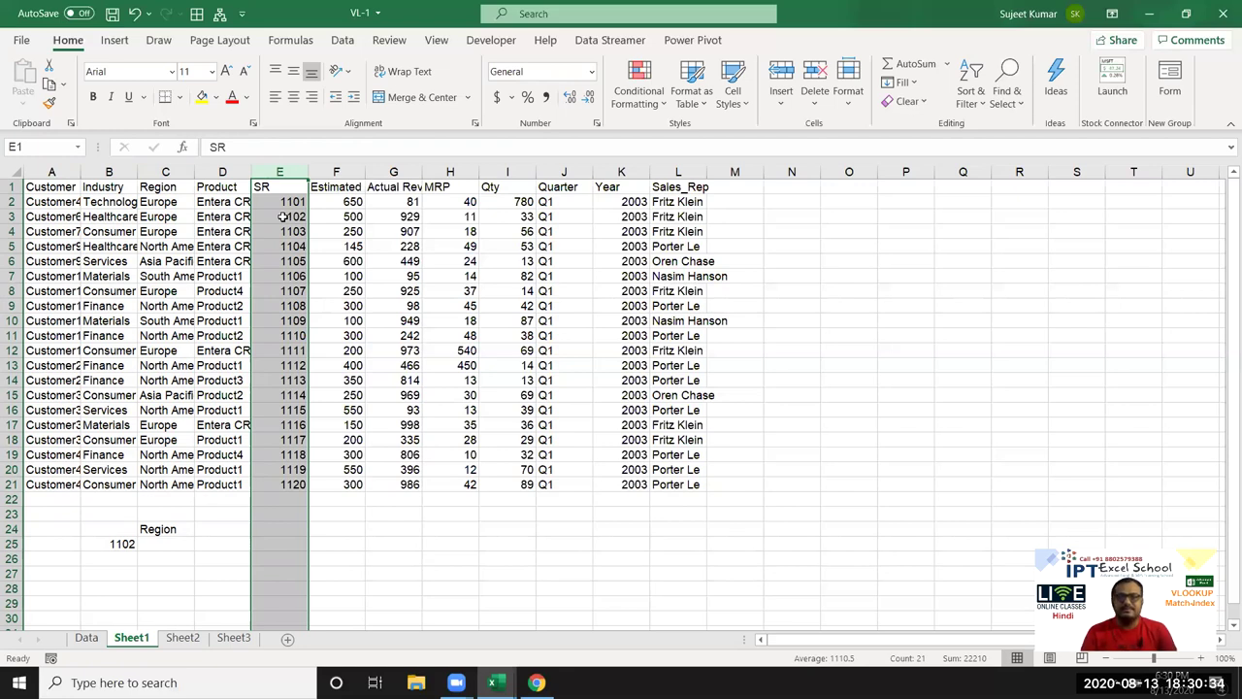
Step: Enter =MATCH(B25,E1:E21,0) in C25, returning position 3
left_click(180, 534)
left_click(184, 543)
type("=MATCH(")
left_click(109, 543)
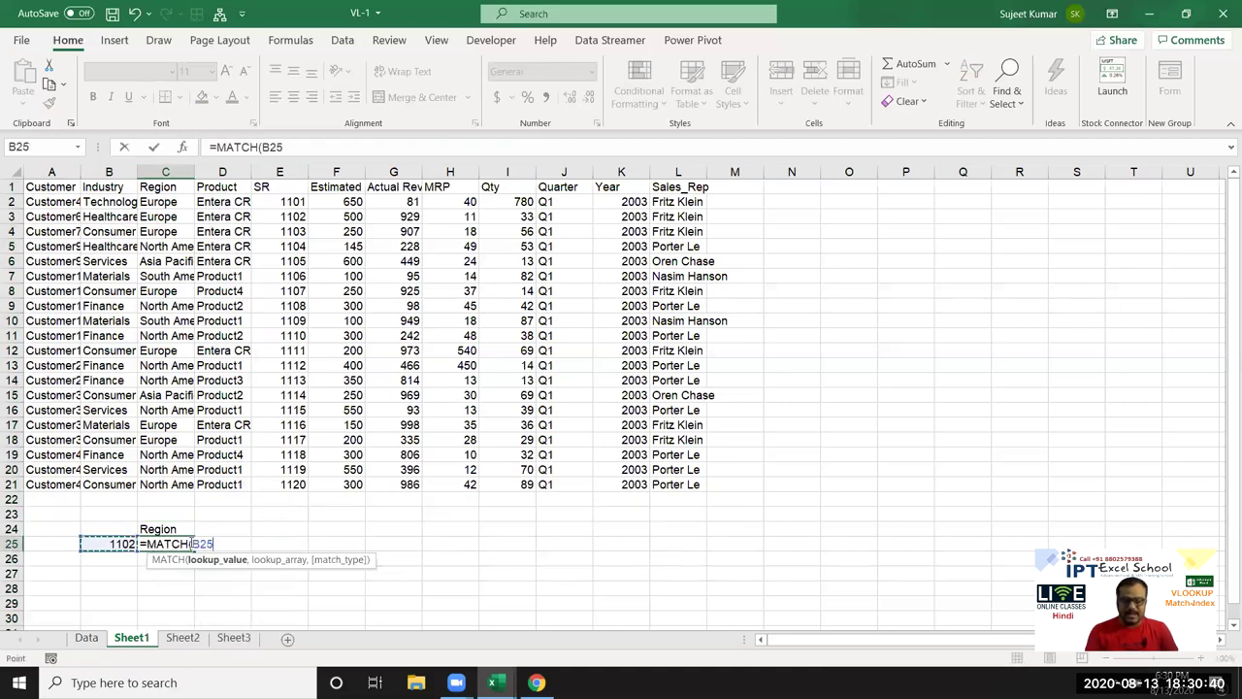
type(",")
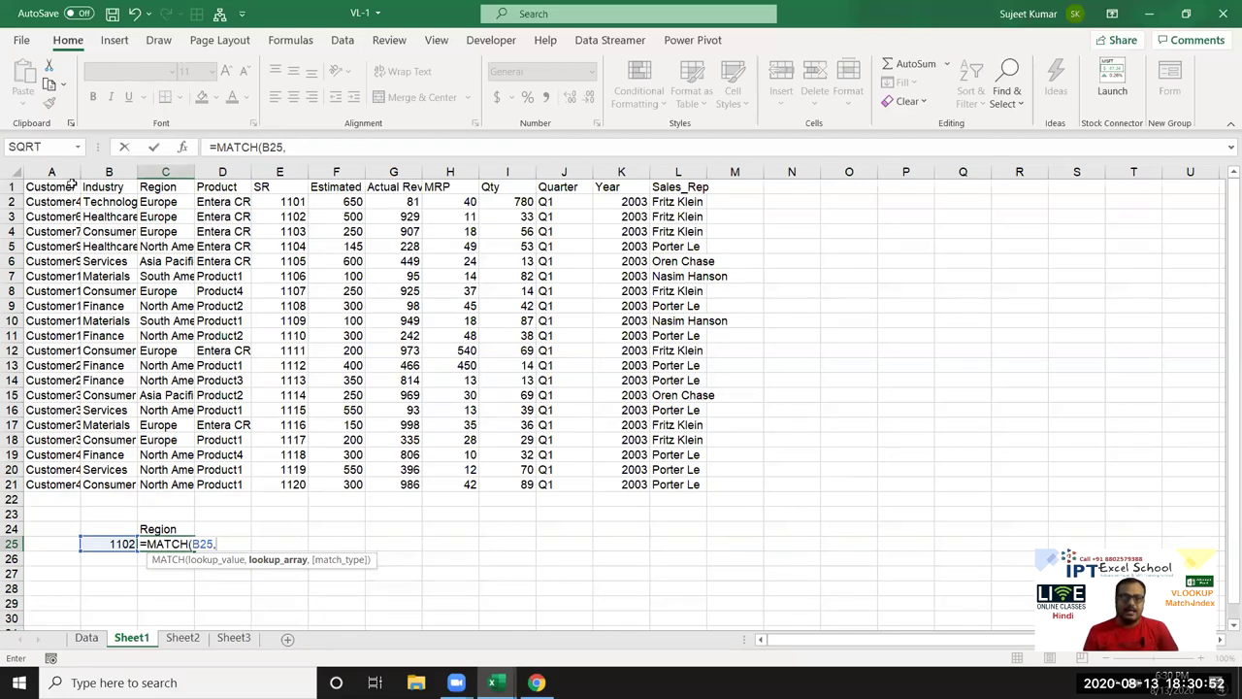
mouse_move(287, 188)
left_mouse_down()
mouse_move(301, 490)
mouse_move(292, 484)
left_mouse_up()
type(",")
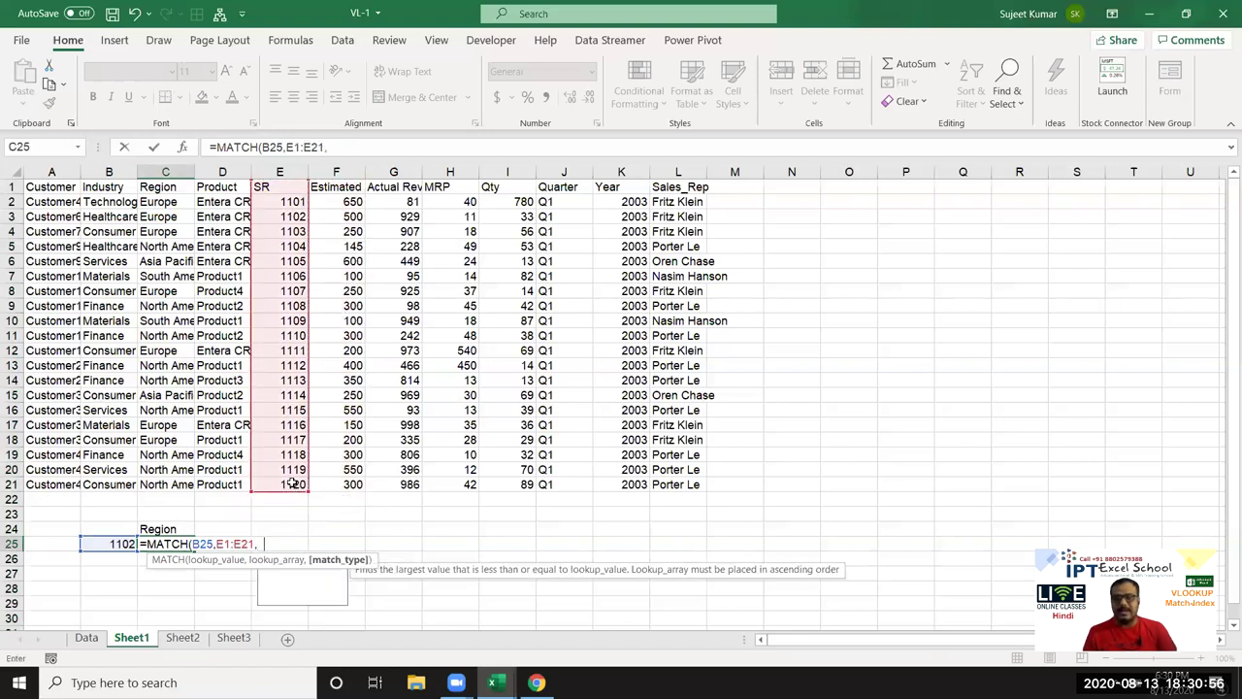
type("0")
key("Return")
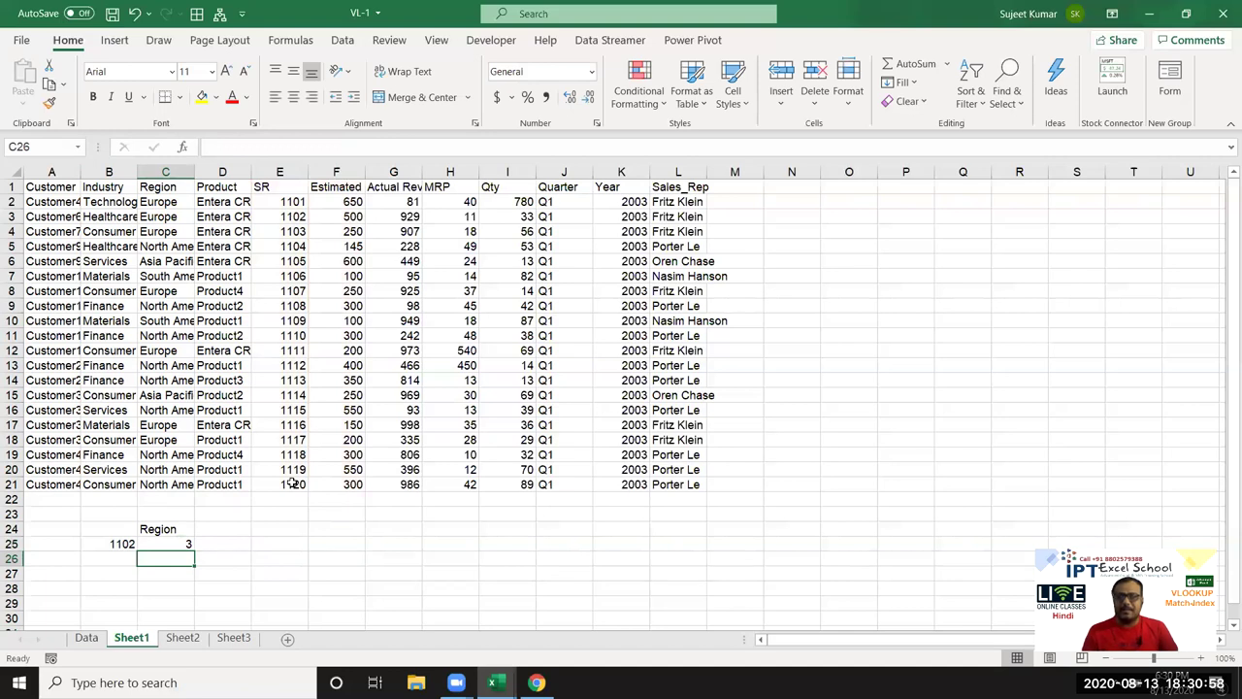
key("Up")
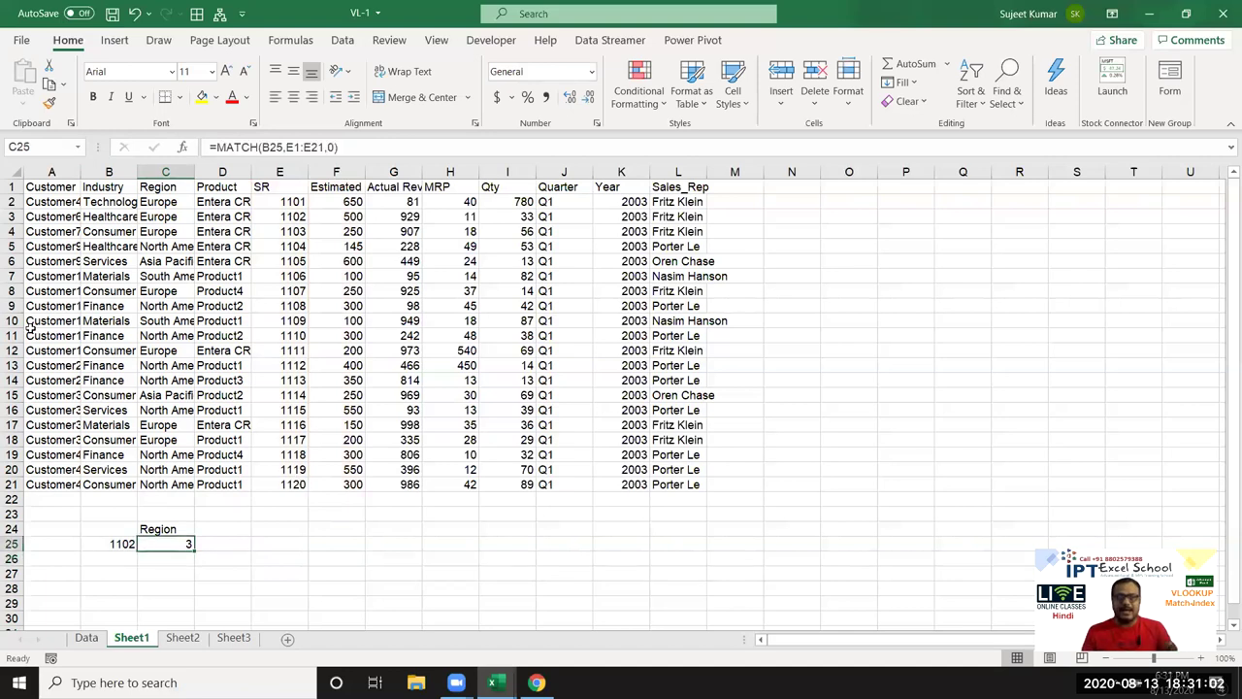
Step: Insert three blank rows above the table and see MATCH's range shift to E4:E24
left_click(11, 217)
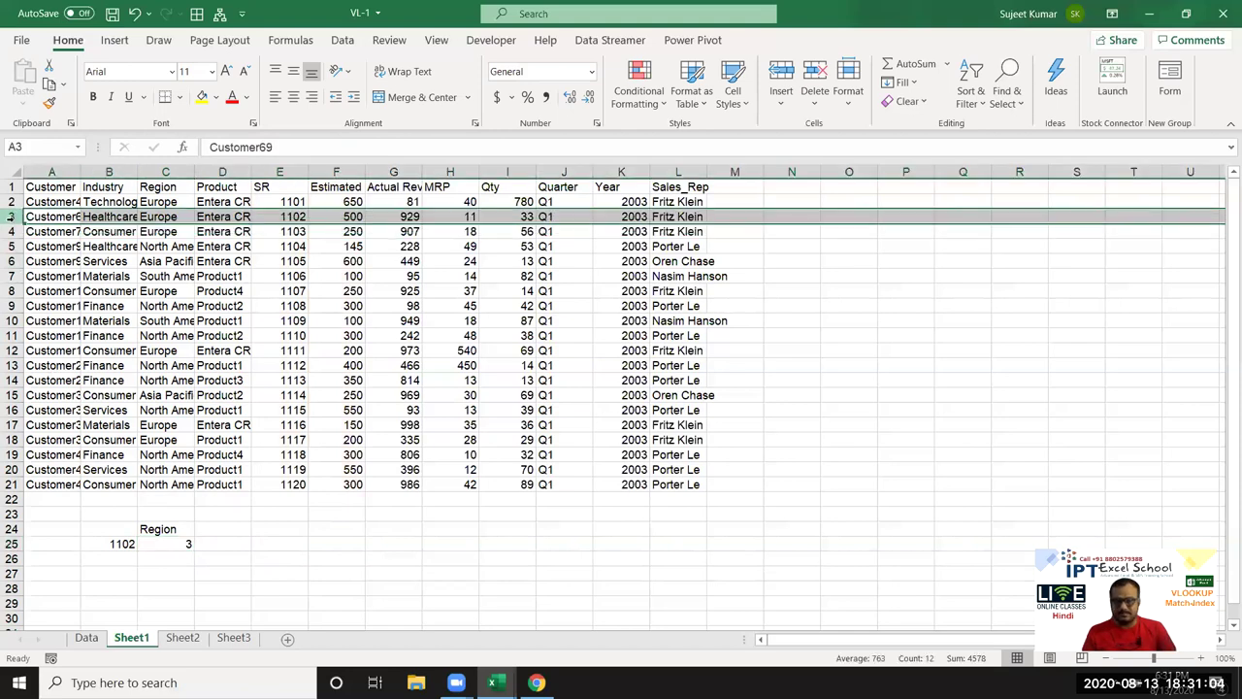
left_click(268, 185)
key("Down")
key("Down")
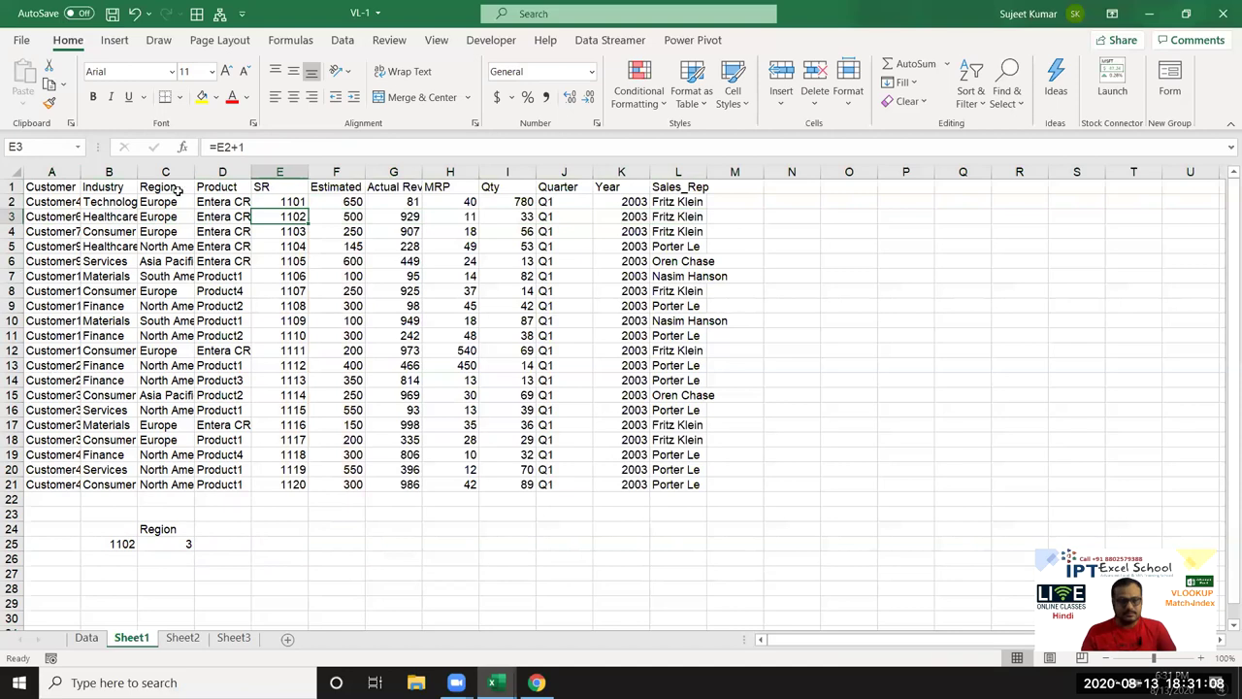
left_click(12, 184)
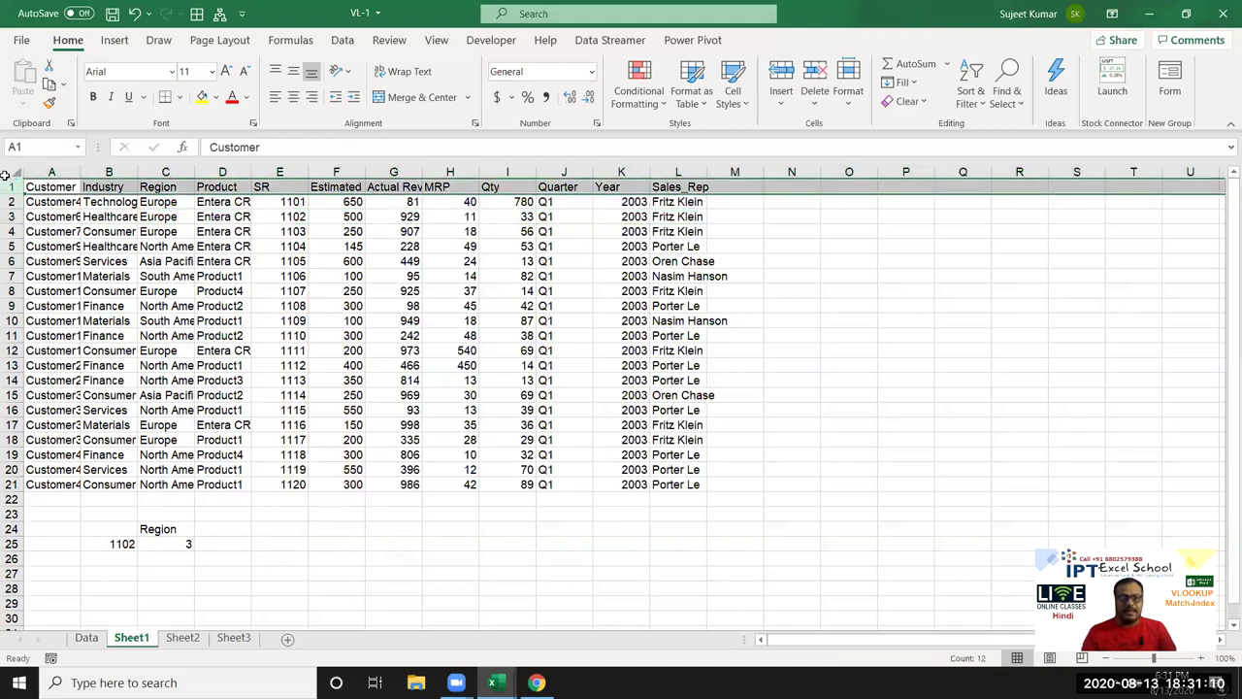
key("ctrl+shift+plus")
key("ctrl+shift+plus")
key("ctrl+shift+plus")
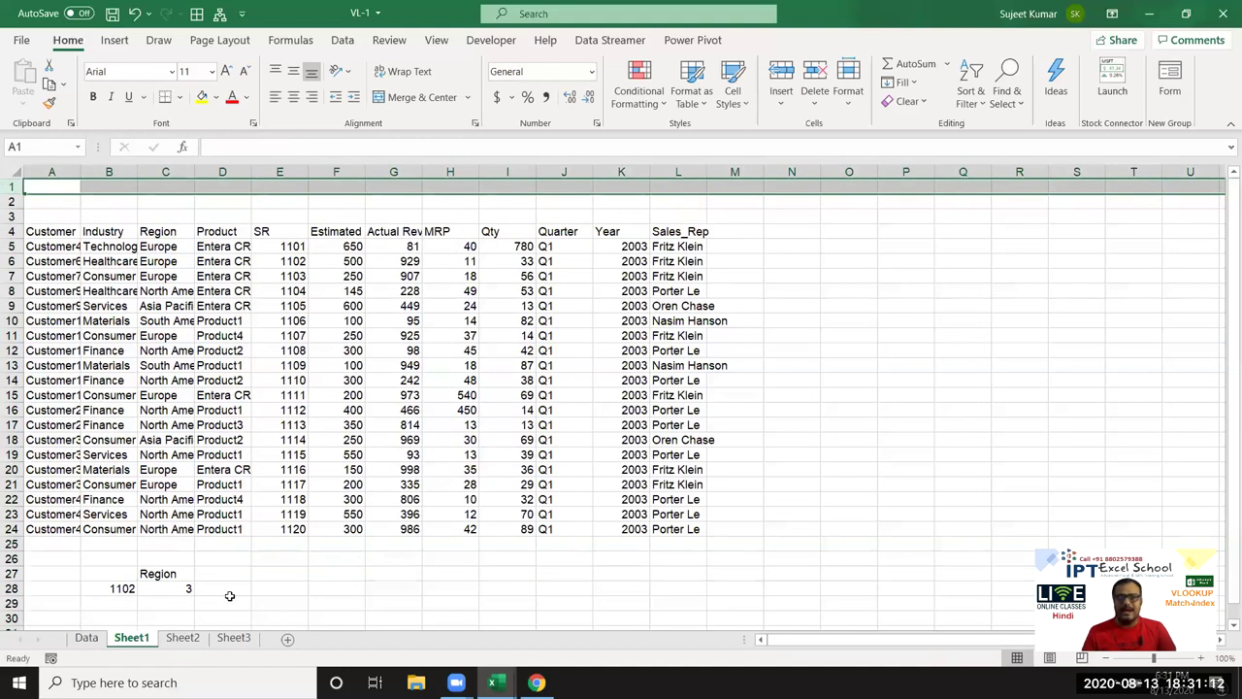
double_click(182, 588)
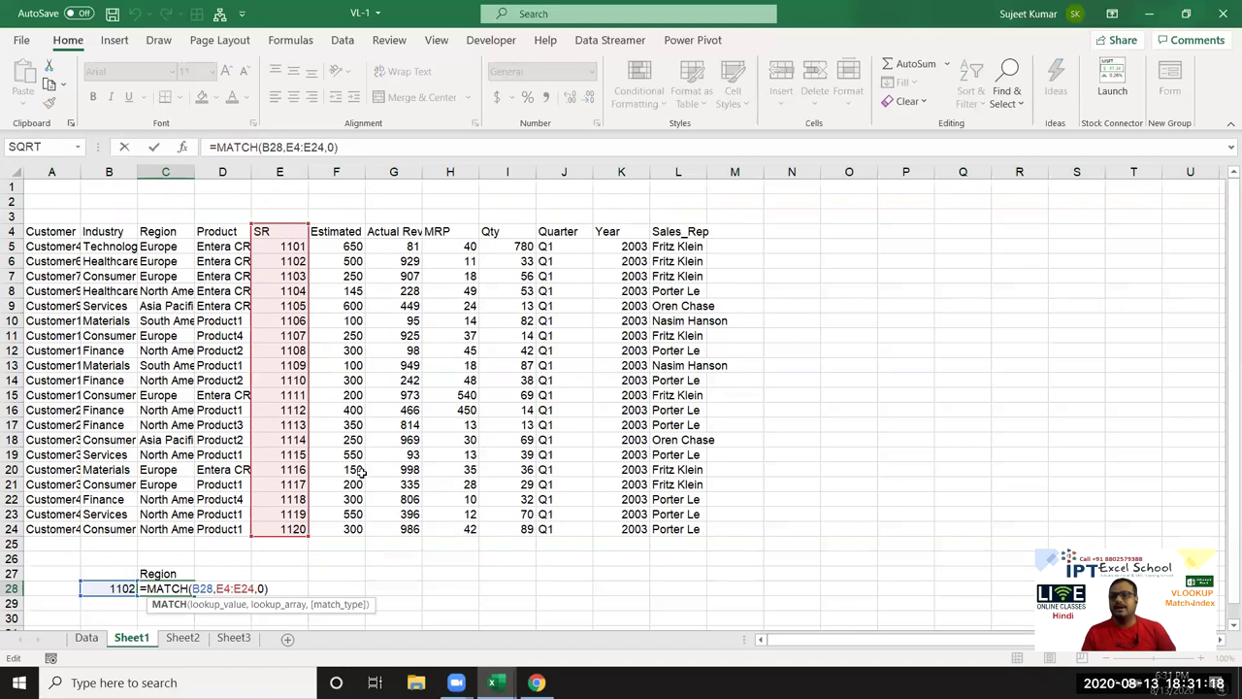
key("Return")
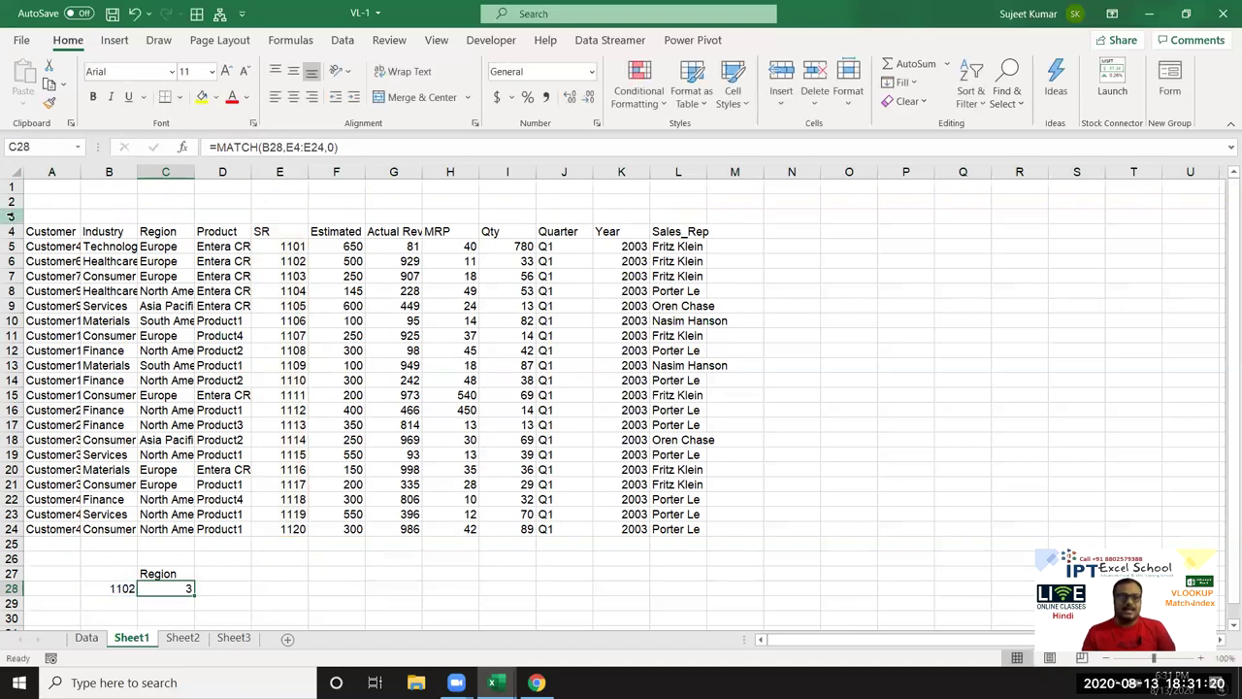
Step: Delete the three blank rows, confirm MATCH still gives 3, and start =INDEX in D25
left_click(7, 212)
left_click_drag(7, 211, 8, 187)
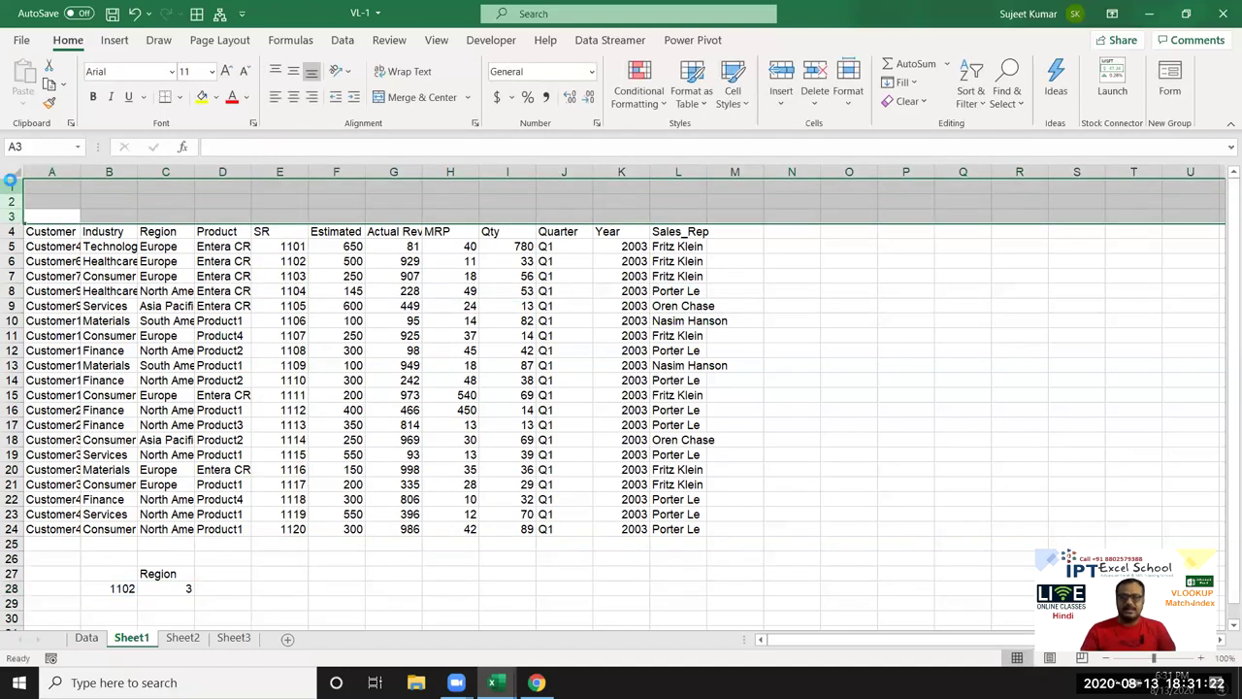
key("ctrl+minus")
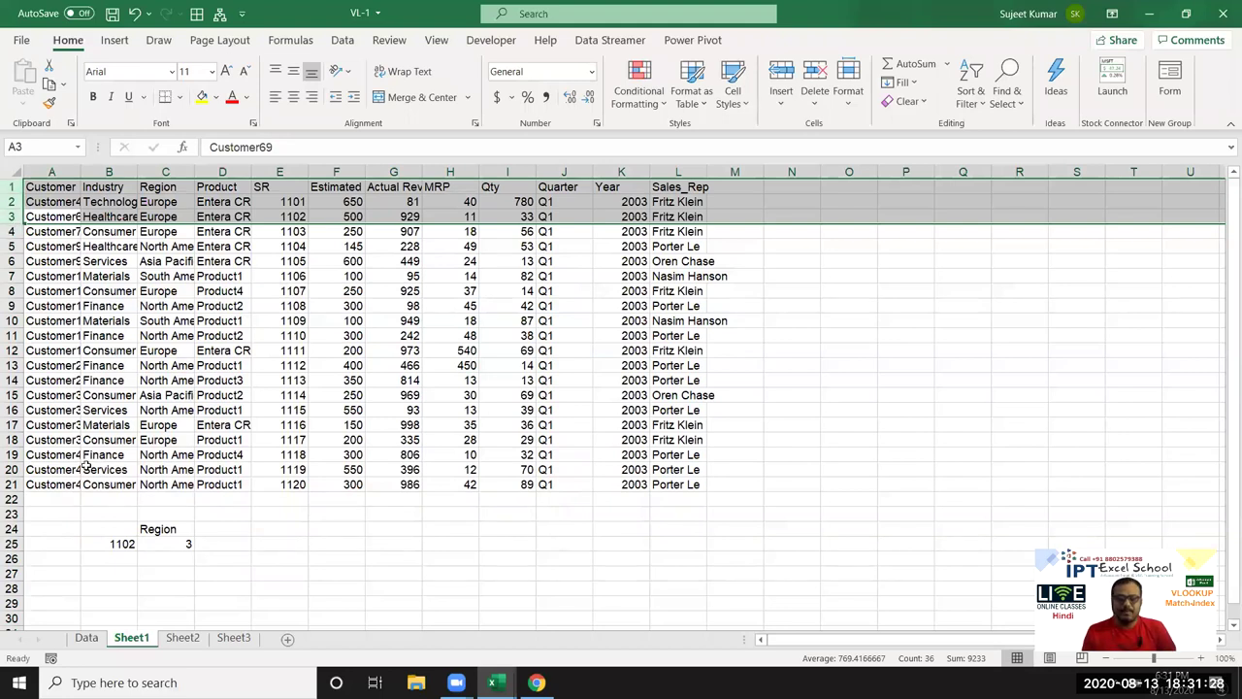
left_click(150, 551)
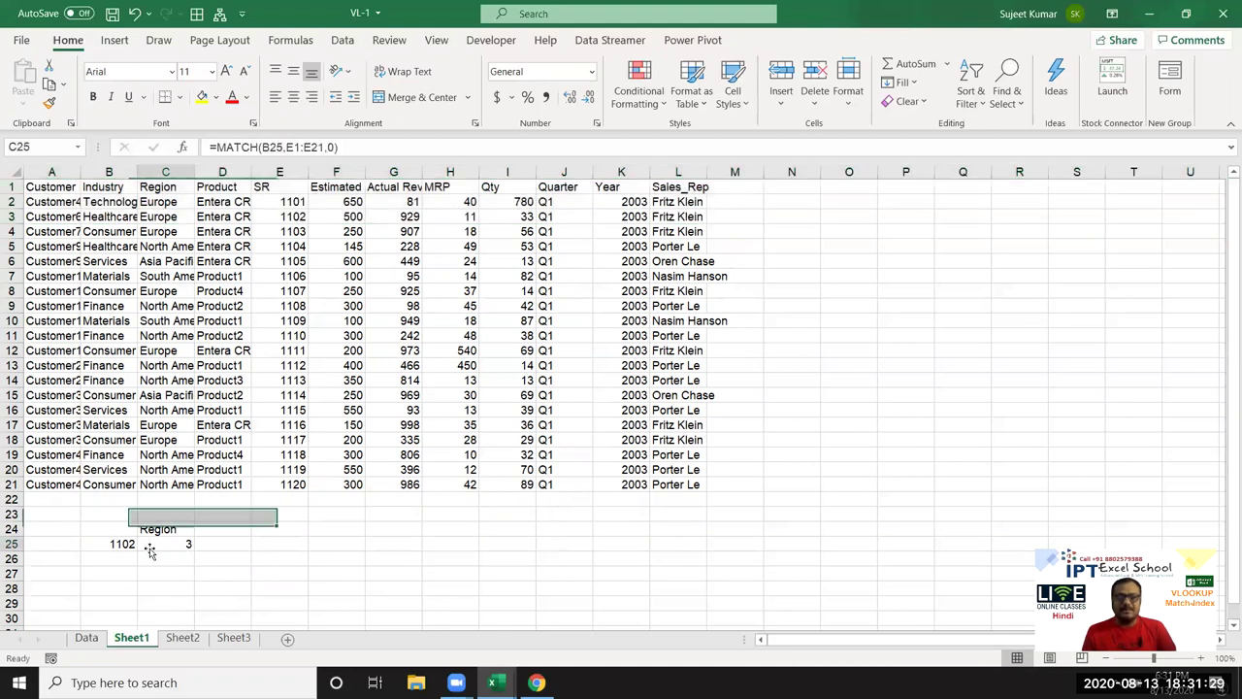
left_click(97, 543)
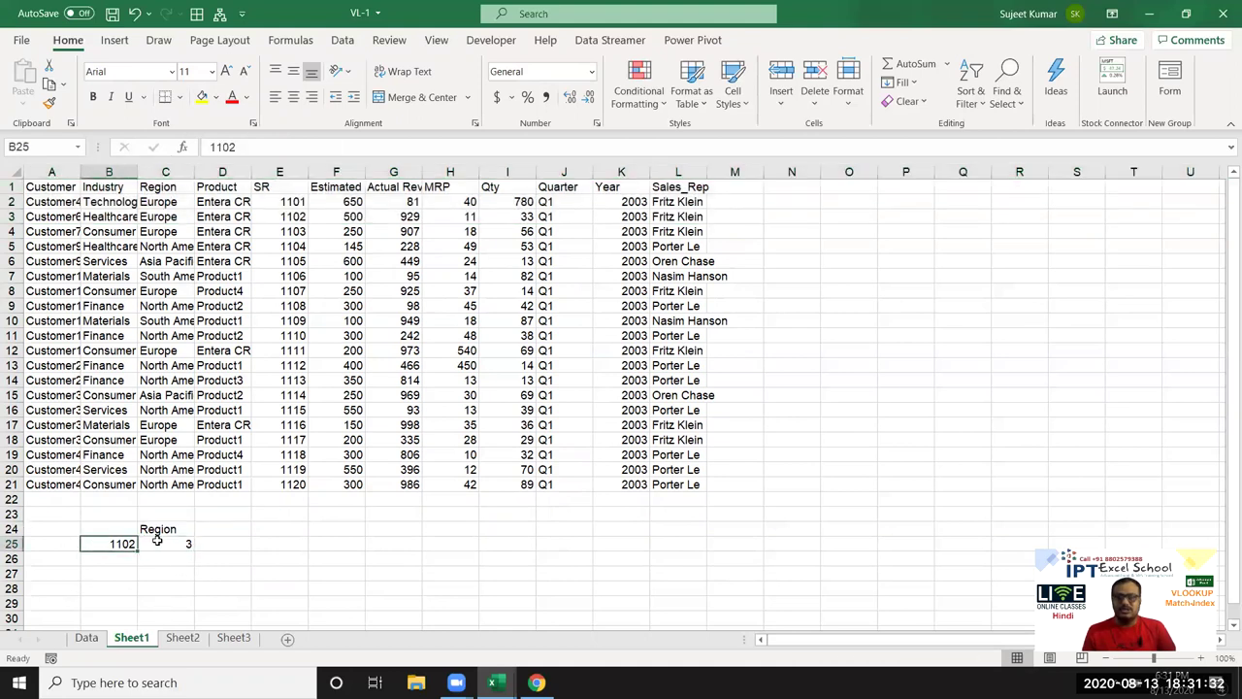
left_click(157, 540)
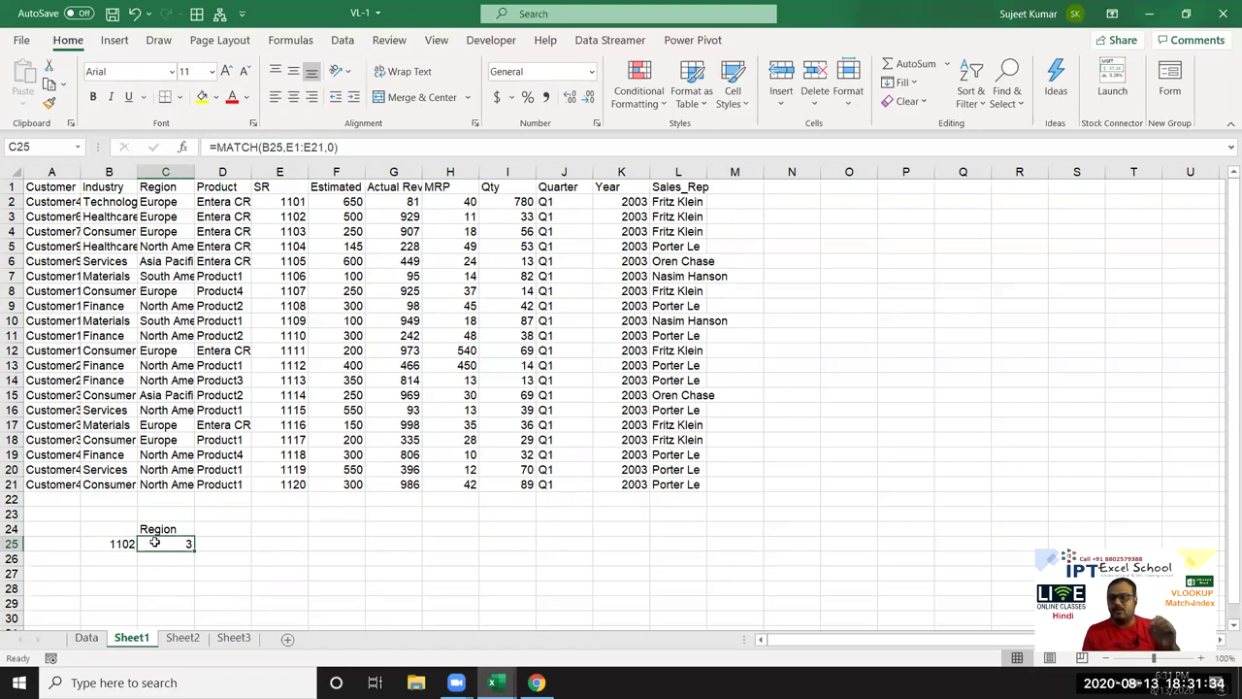
left_click(200, 543)
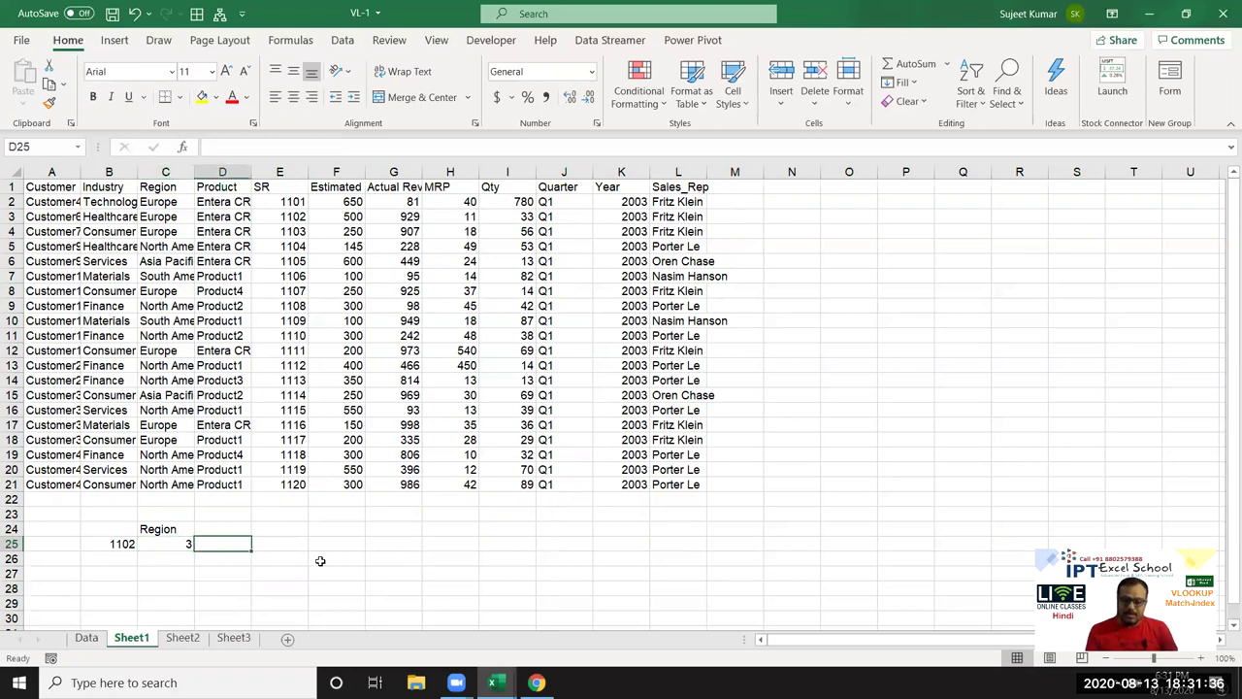
type("=ind")
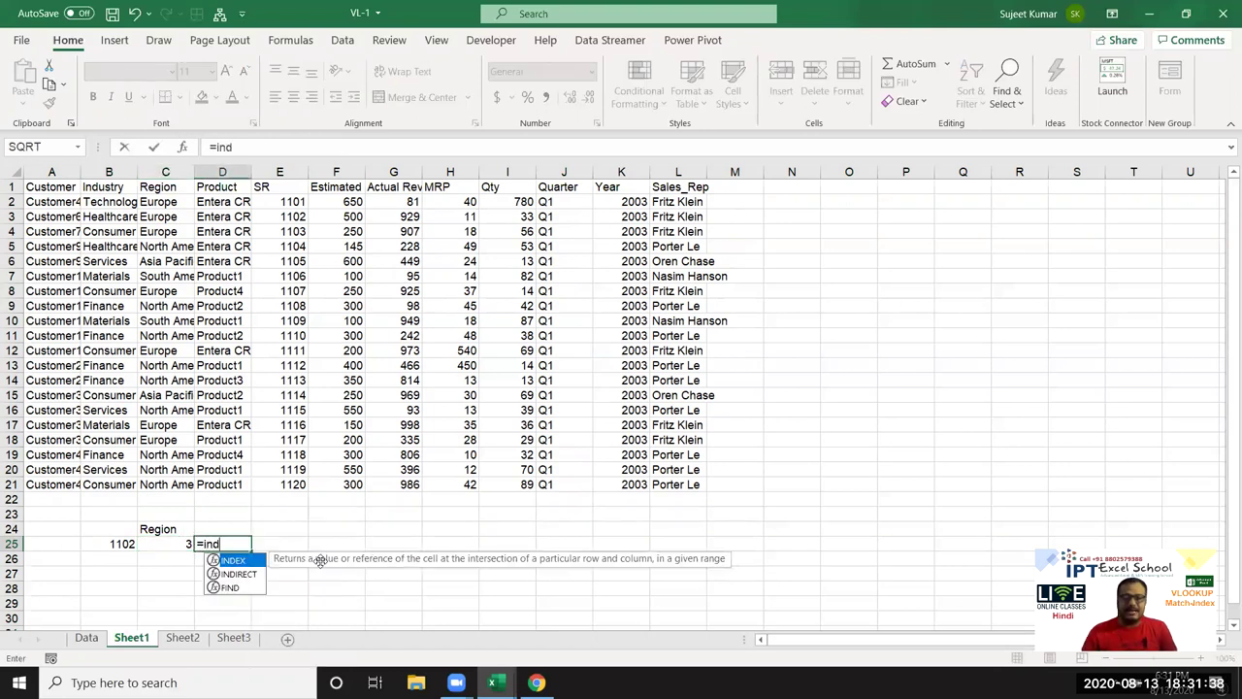
Step: Complete =INDEX(A1:L21,3,3) in D25
key("Tab")
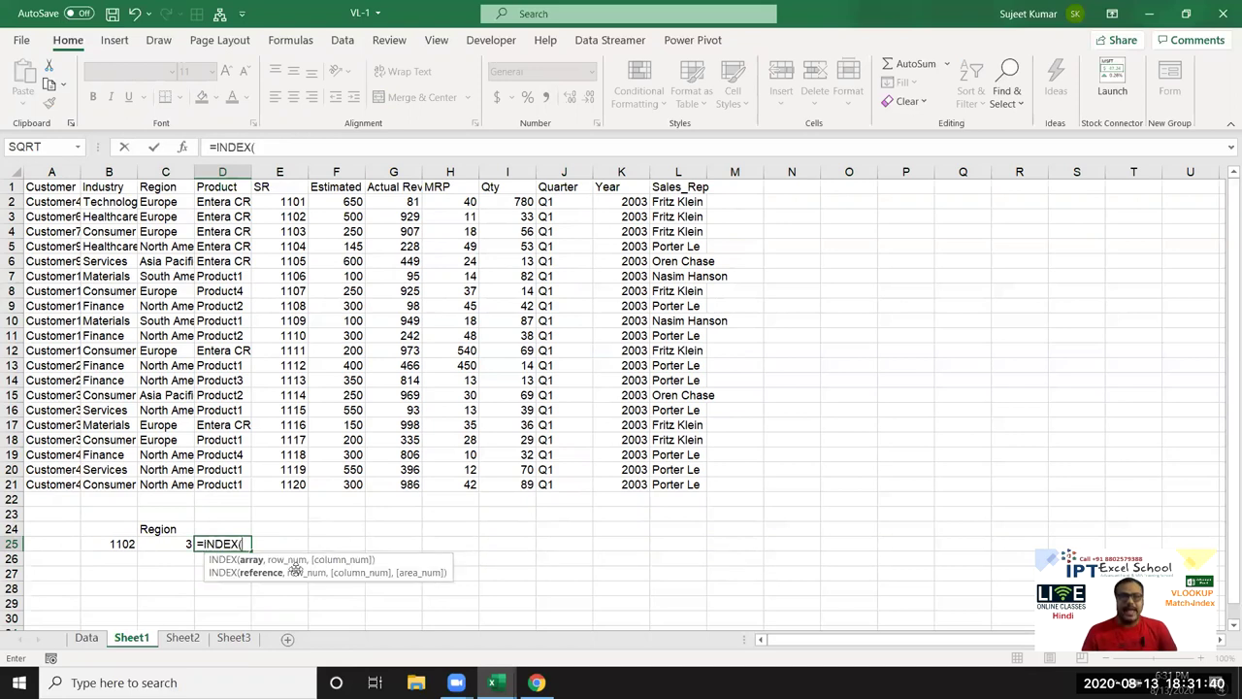
mouse_move(48, 186)
left_mouse_down()
mouse_move(131, 251)
mouse_move(686, 508)
mouse_move(678, 519)
left_mouse_up()
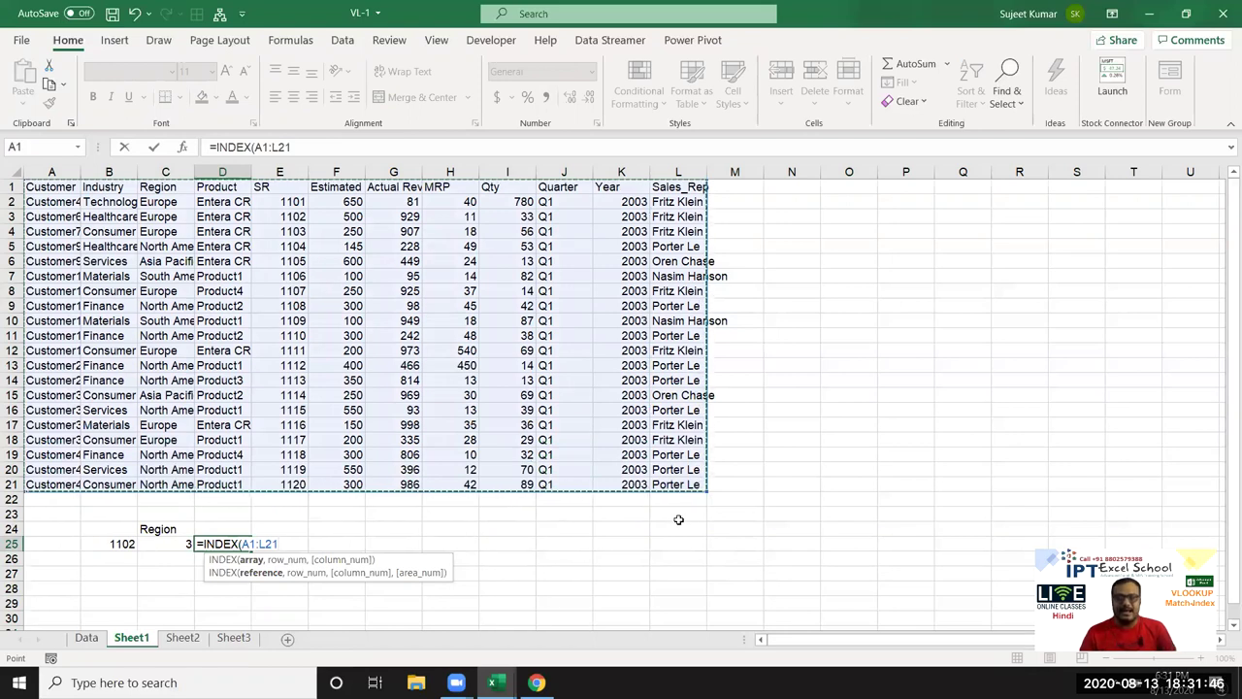
type(",")
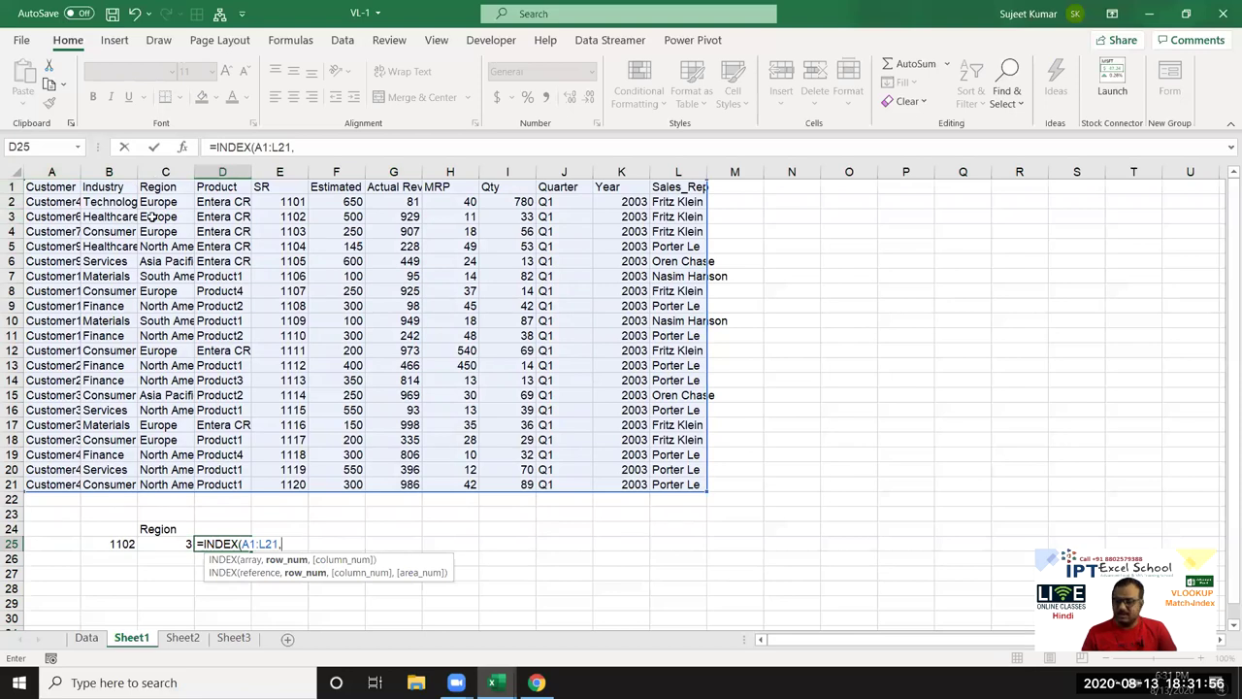
type("3,3)")
key("Return")
Step: Change B25's SR to 1112 and set INDEX's row argument to 13, returning North America
key("Up")
key("Left")
key("Left")
type("11")
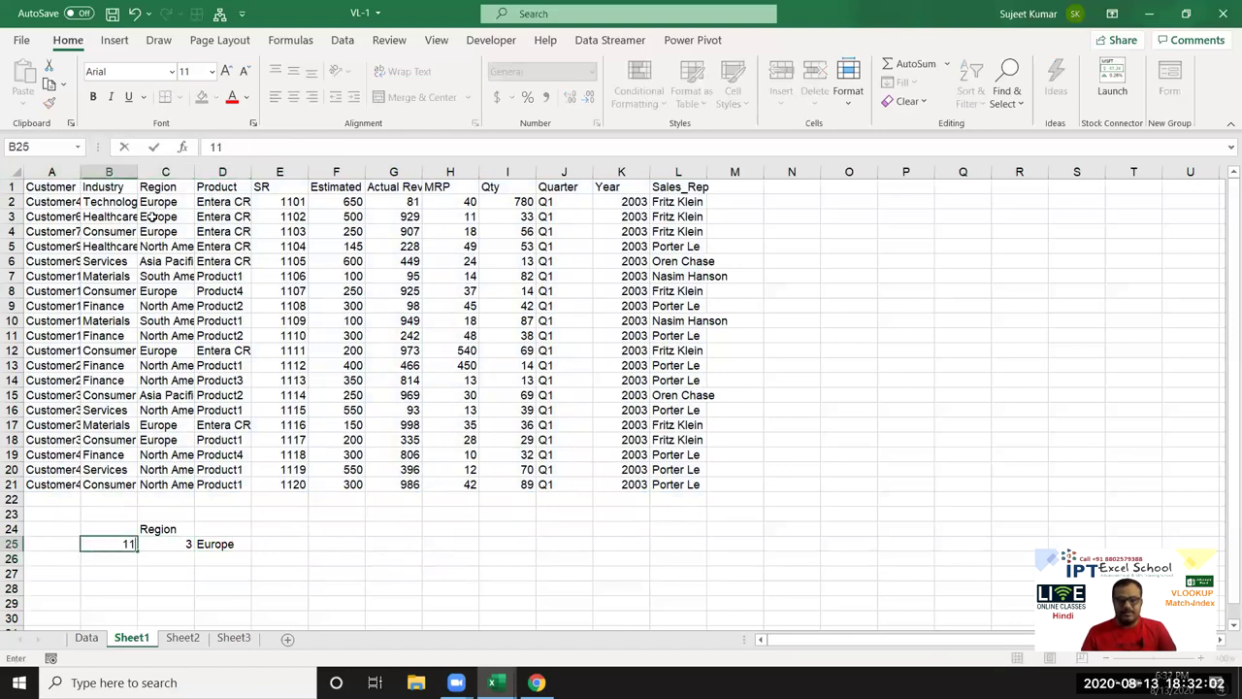
type("2")
key("Return")
key("Up")
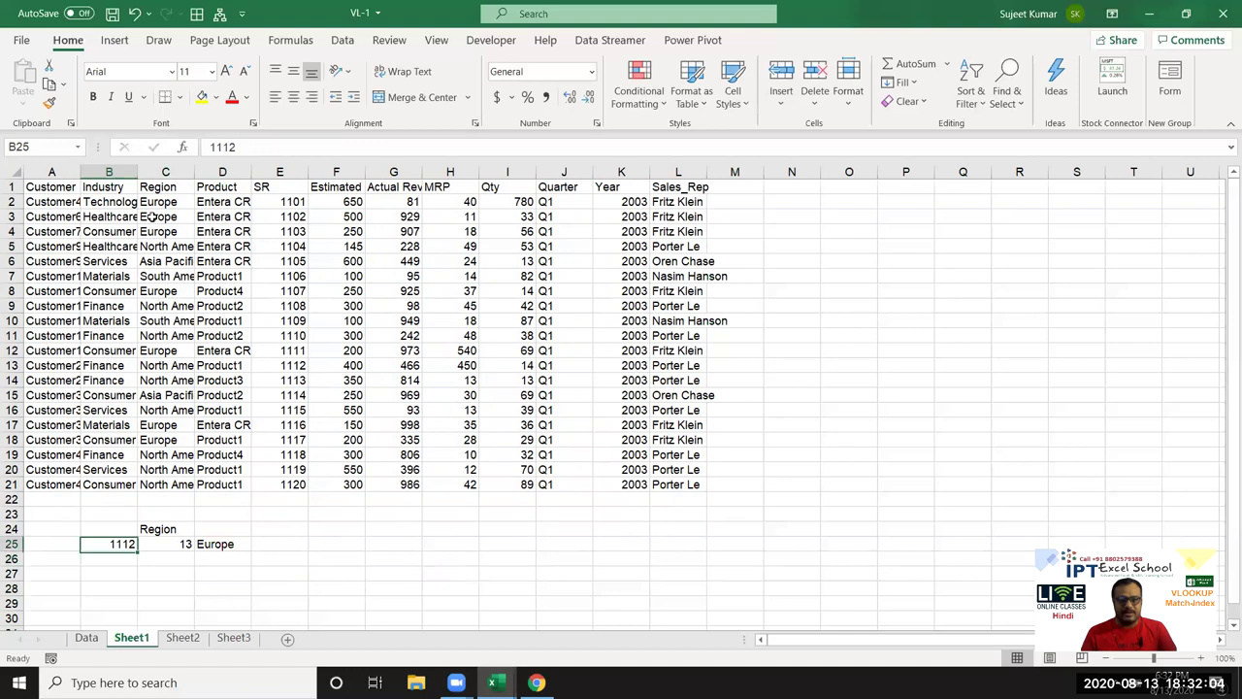
key("Right")
key("Right")
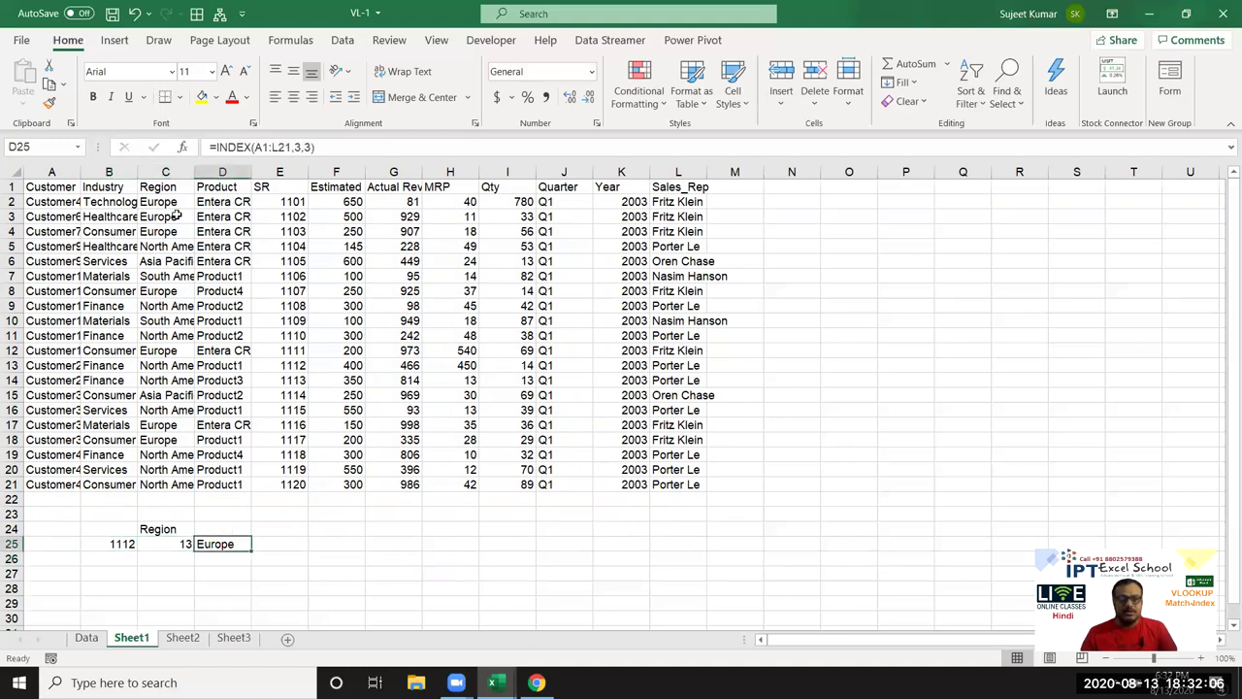
left_click(303, 148)
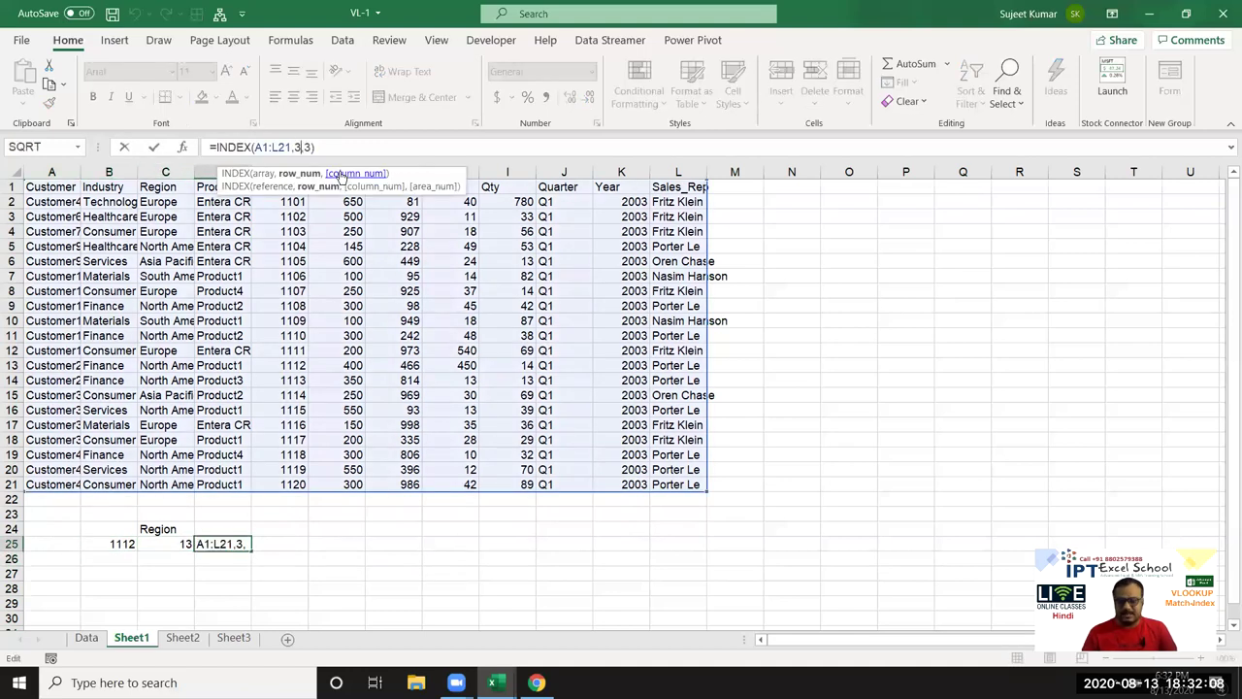
key("BackSpace")
key("BackSpace")
type("13,")
key("Return")
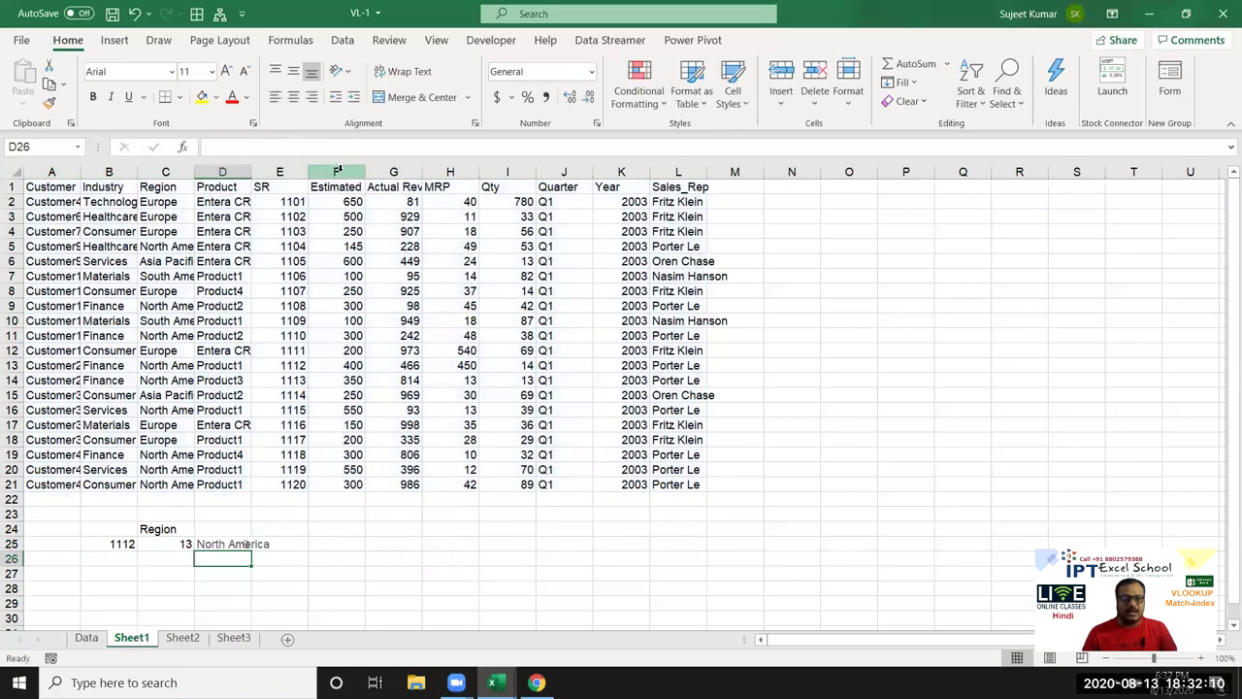
left_click(142, 381)
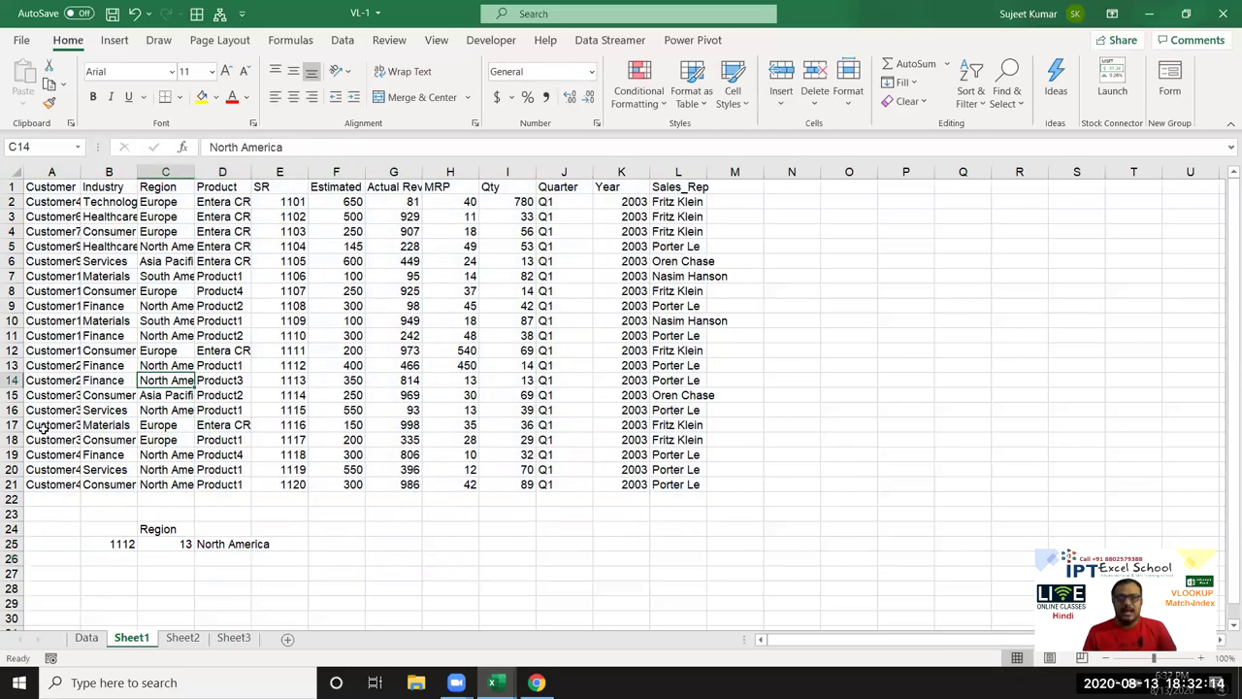
key("Up")
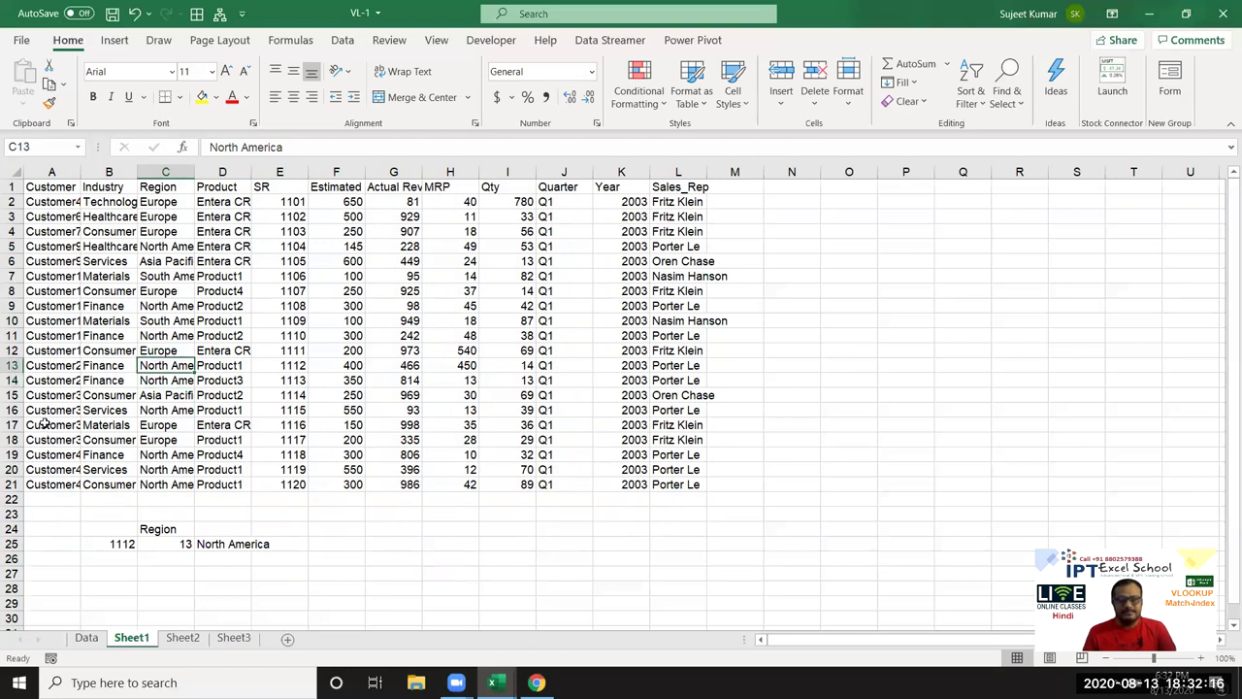
key("Down")
key("Down")
key("Down")
key("Down")
key("Down")
key("Down")
key("Down")
key("Down")
key("Down")
key("Down")
key("Down")
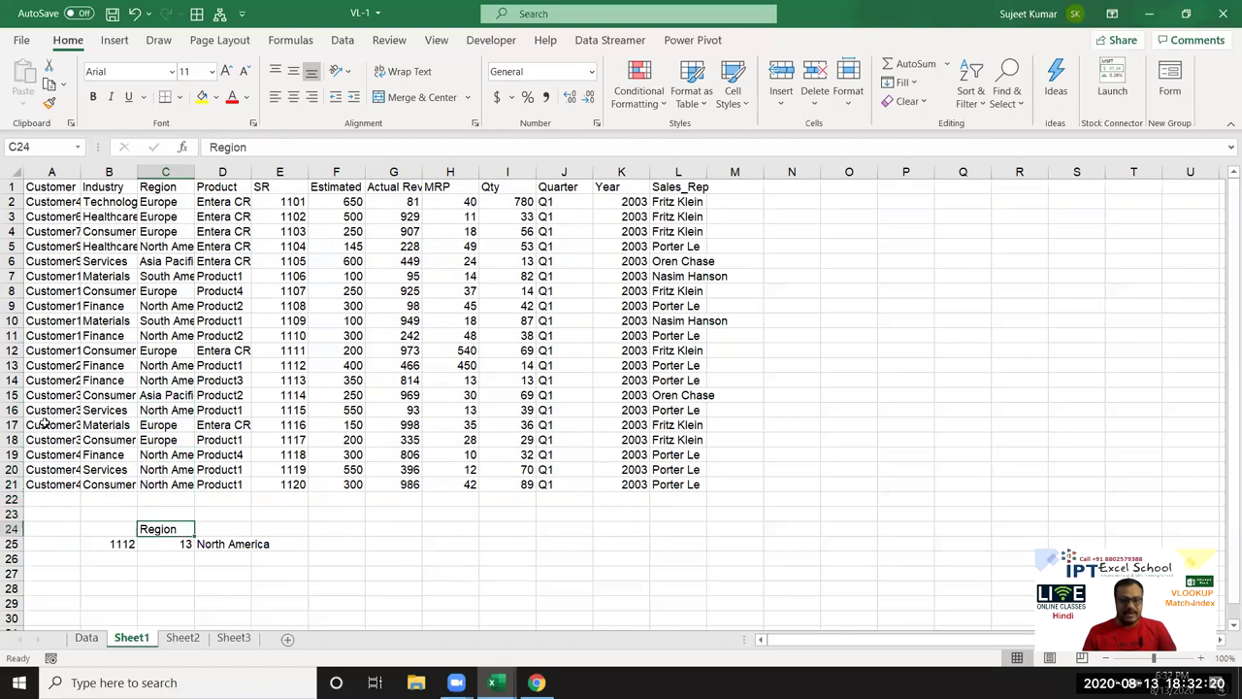
key("Down")
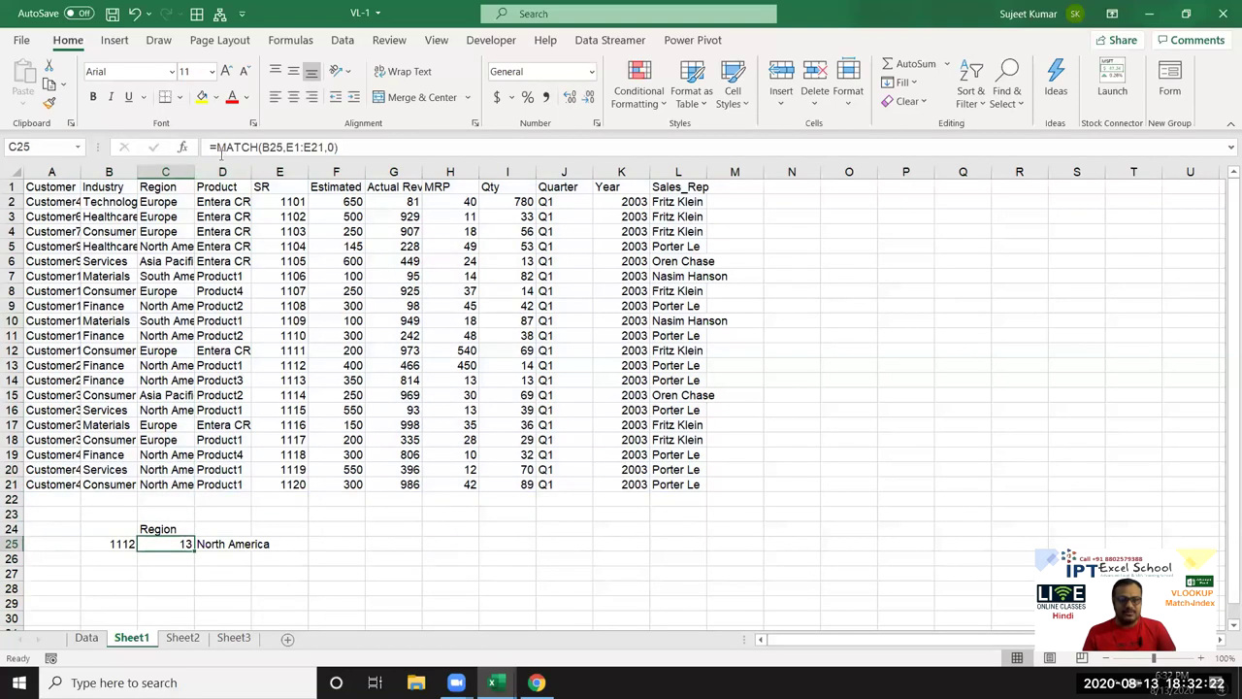
left_click_drag(218, 148, 339, 148)
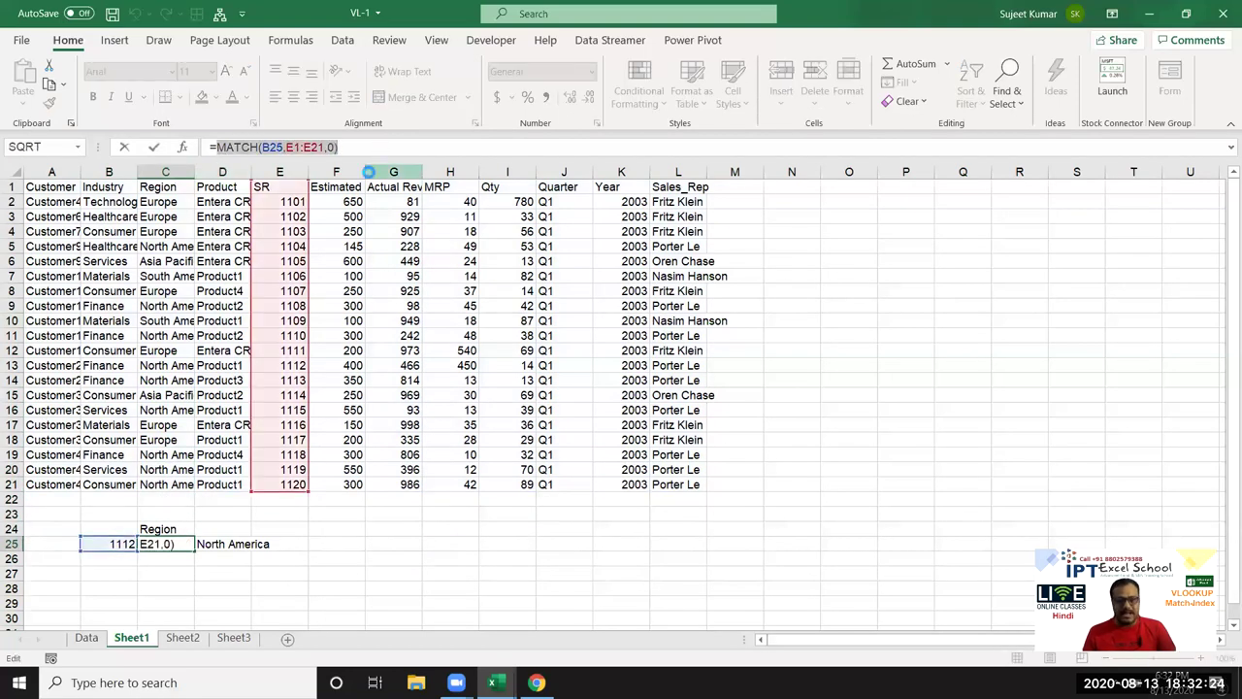
key("ctrl+c")
key("Escape")
Step: Replace the fixed row 13 with MATCH, giving =INDEX(A1:L21,MATCH(B25,E1:E21,0),3)
left_click(217, 545)
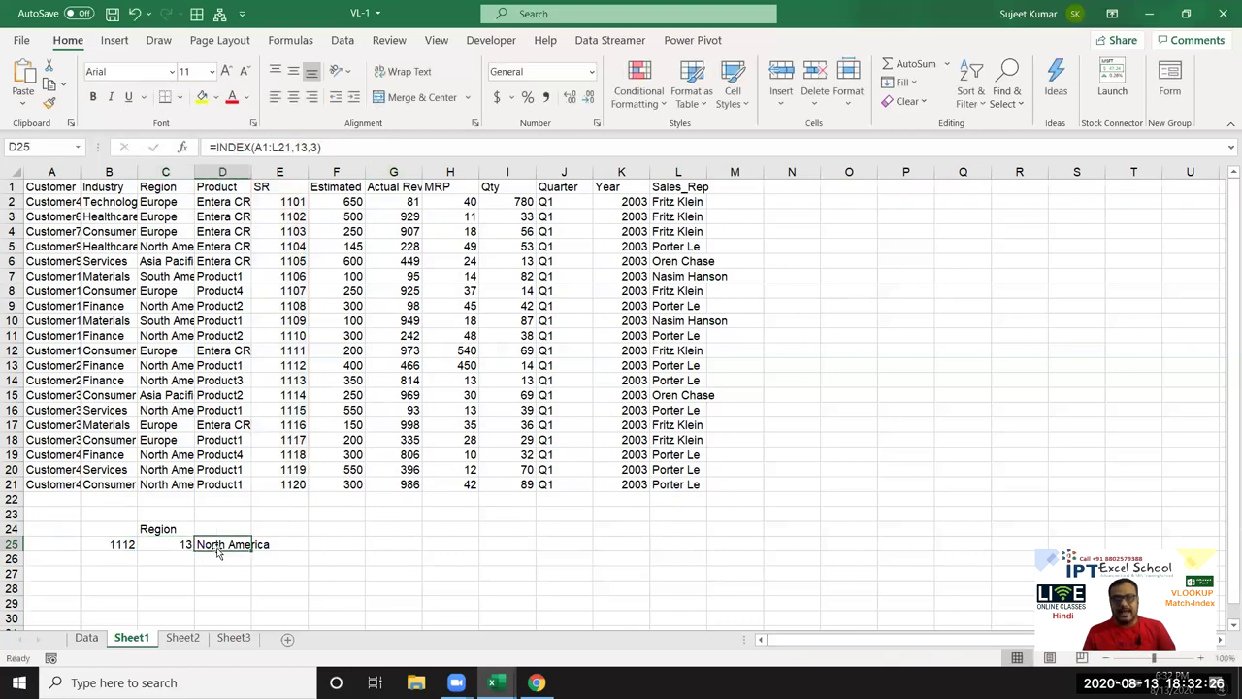
double_click(217, 545)
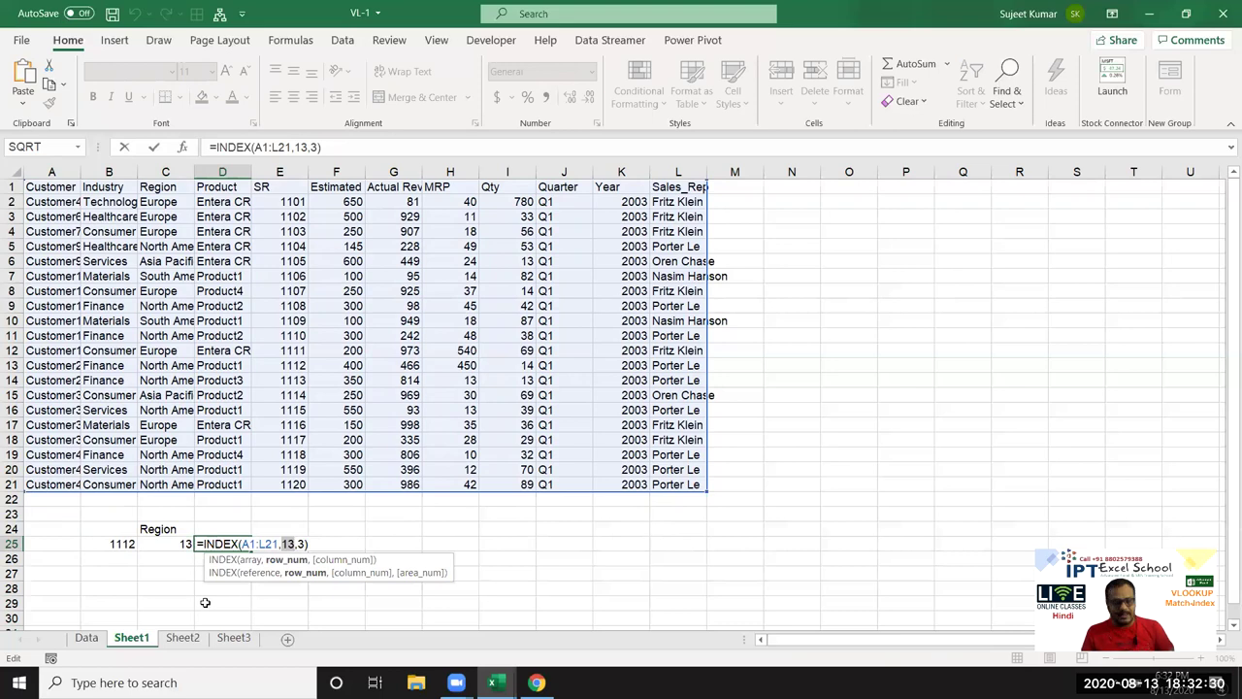
key("ctrl+v")
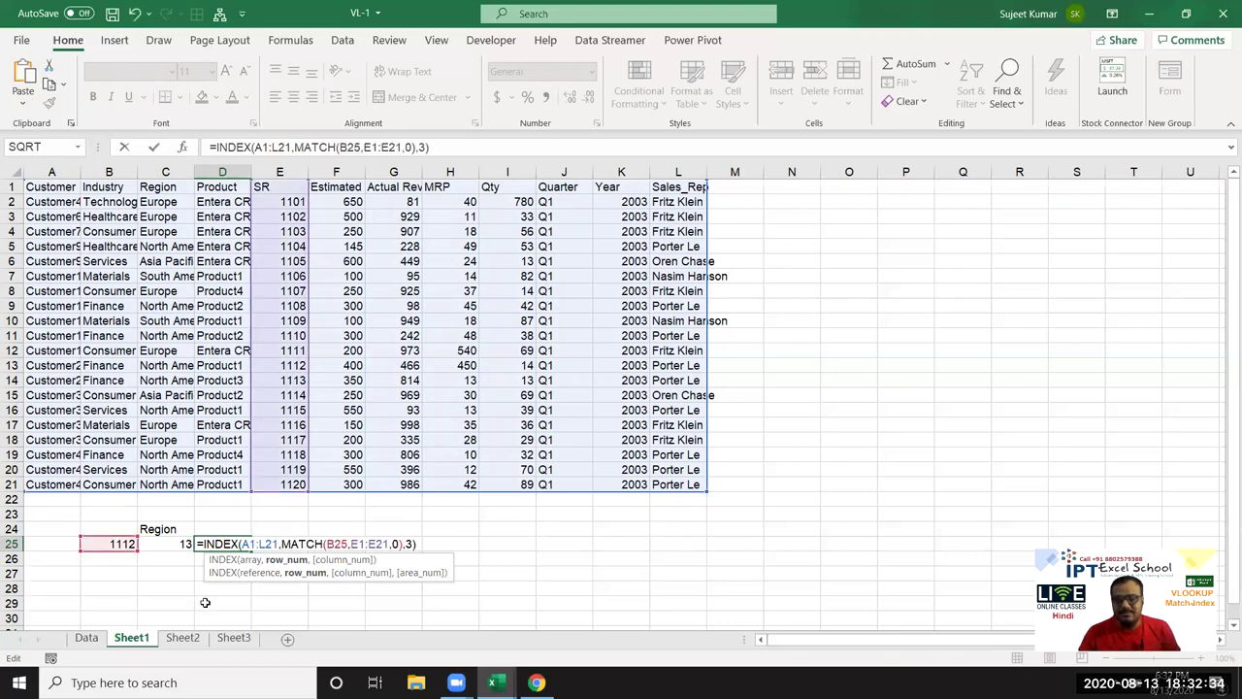
key("Return")
key("Up")
key("F2")
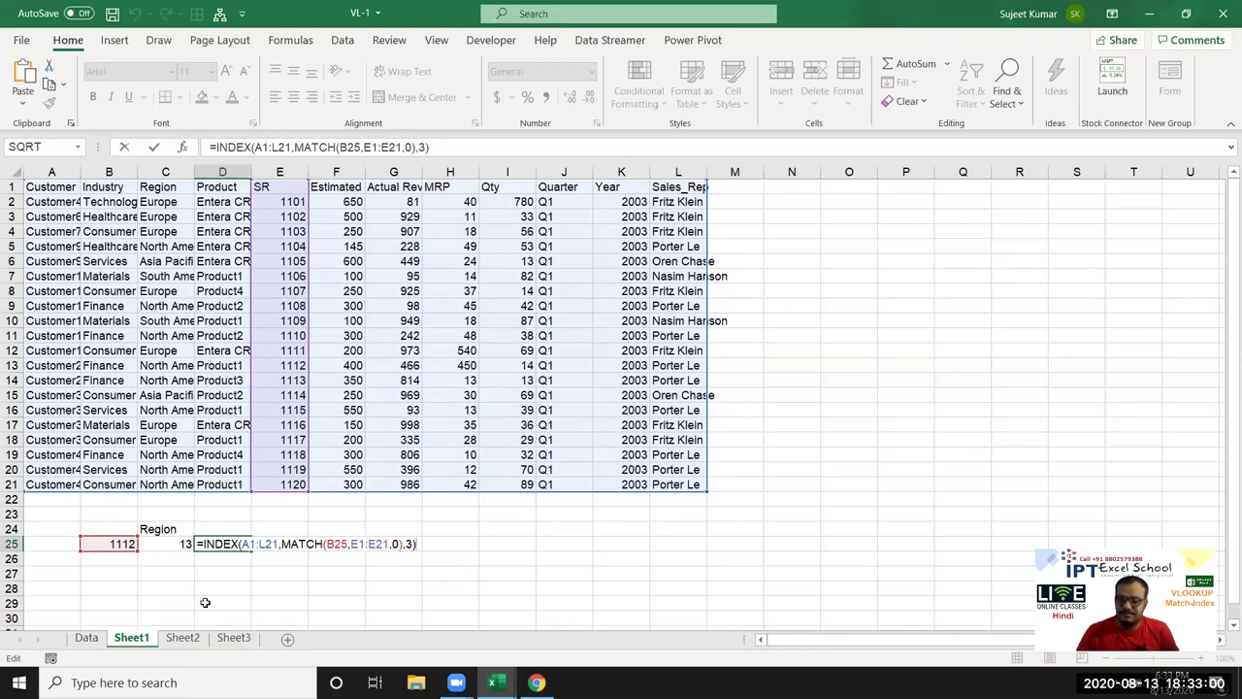
key("Return")
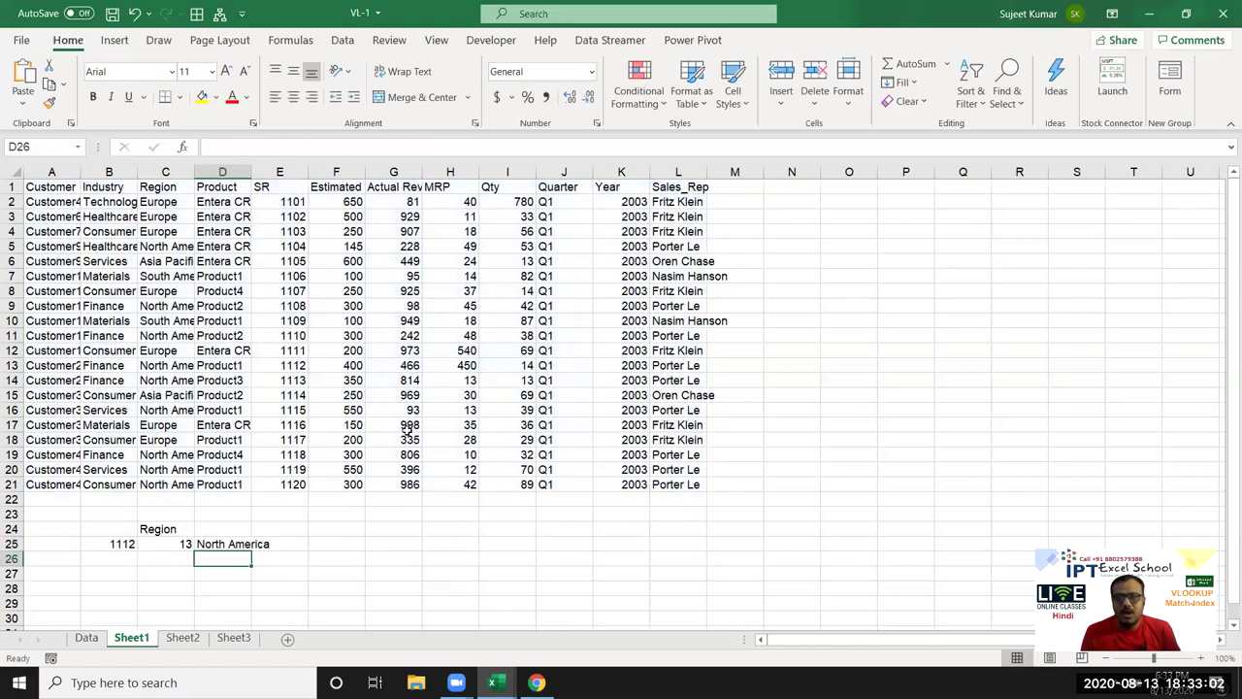
double_click(210, 543)
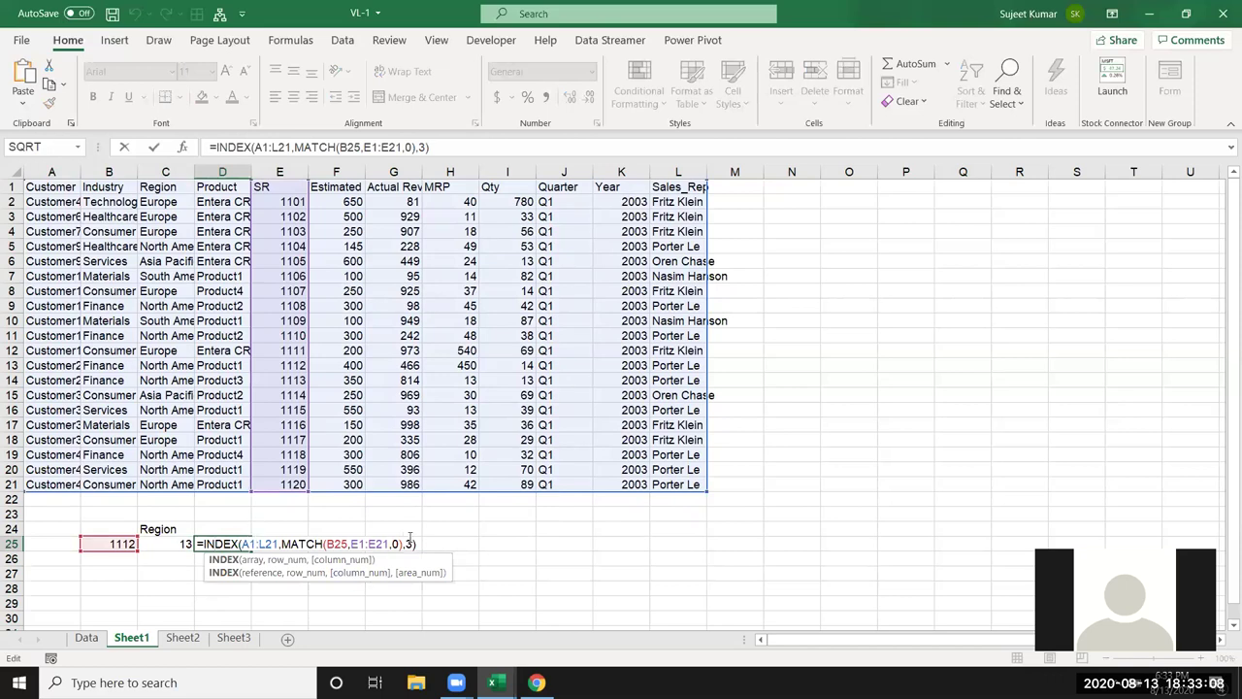
key("Escape")
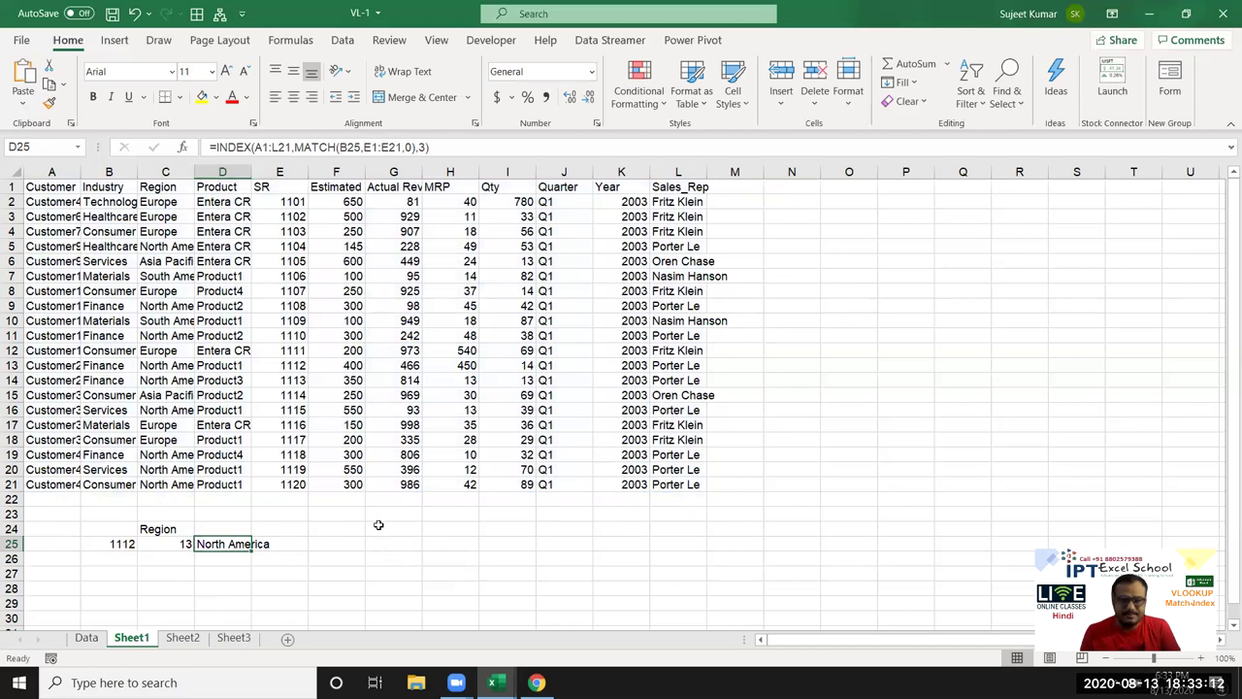
scroll(378, 523, "down", 1)
scroll(378, 523, "up", 1)
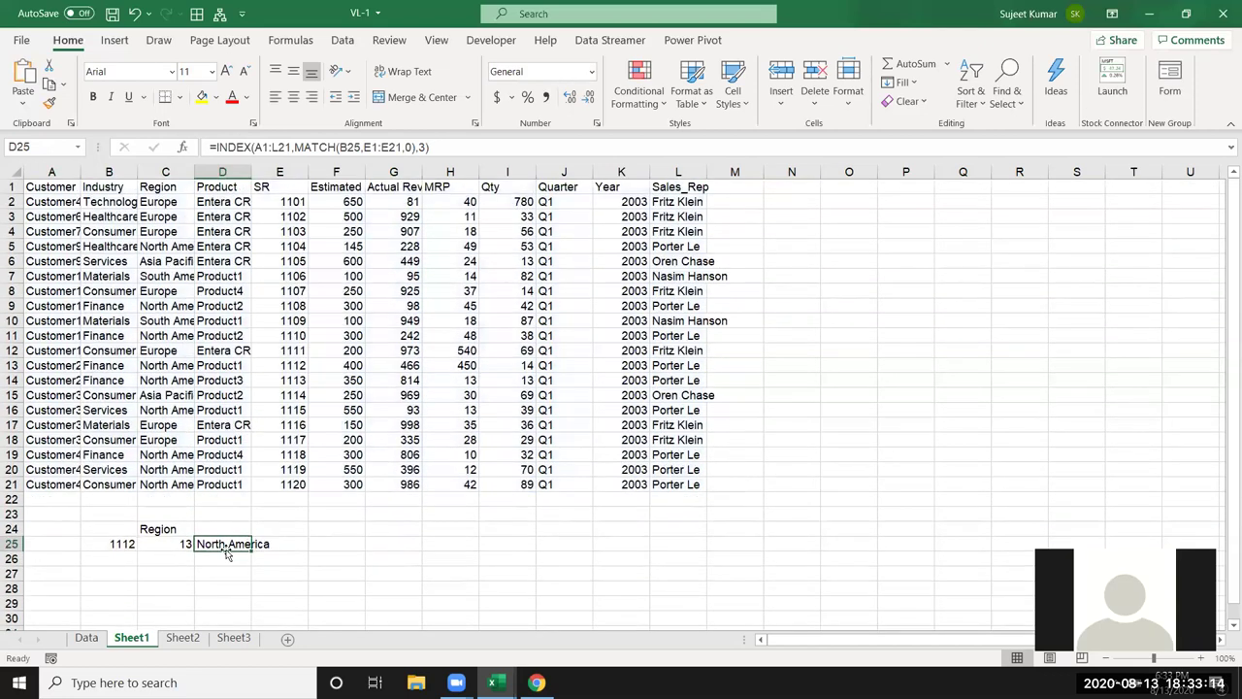
double_click(233, 545)
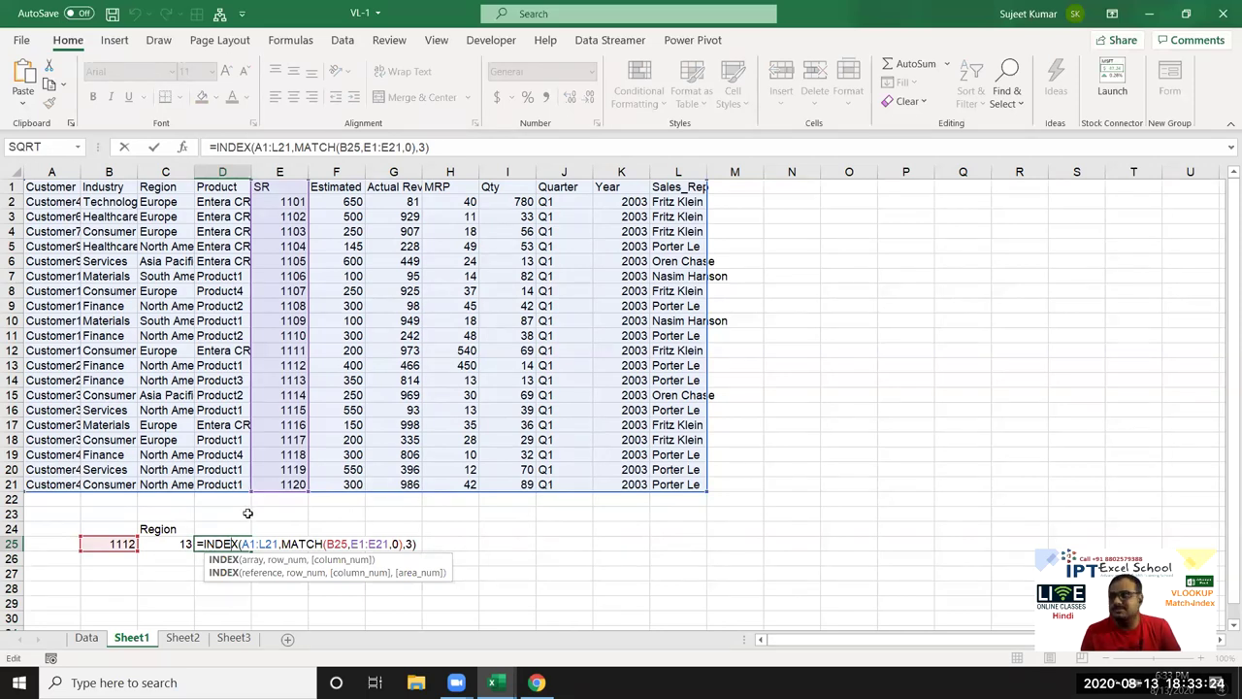
key("ctrl+Return")
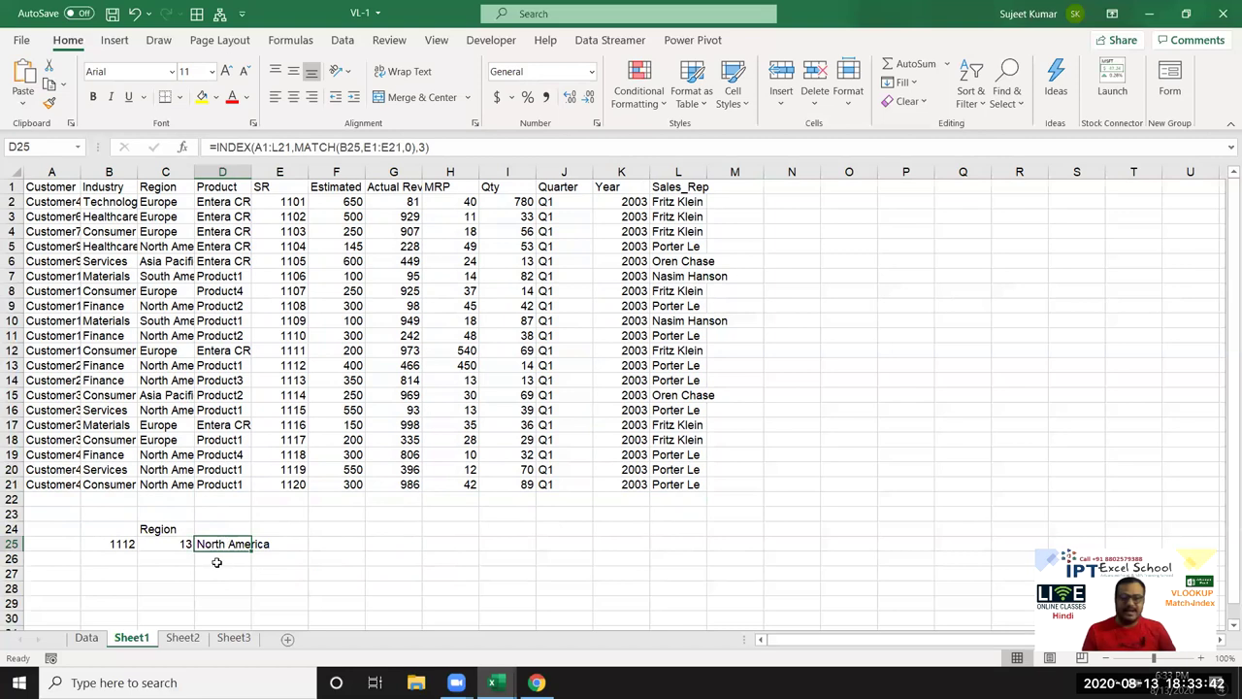
left_click(211, 571)
left_click(230, 541)
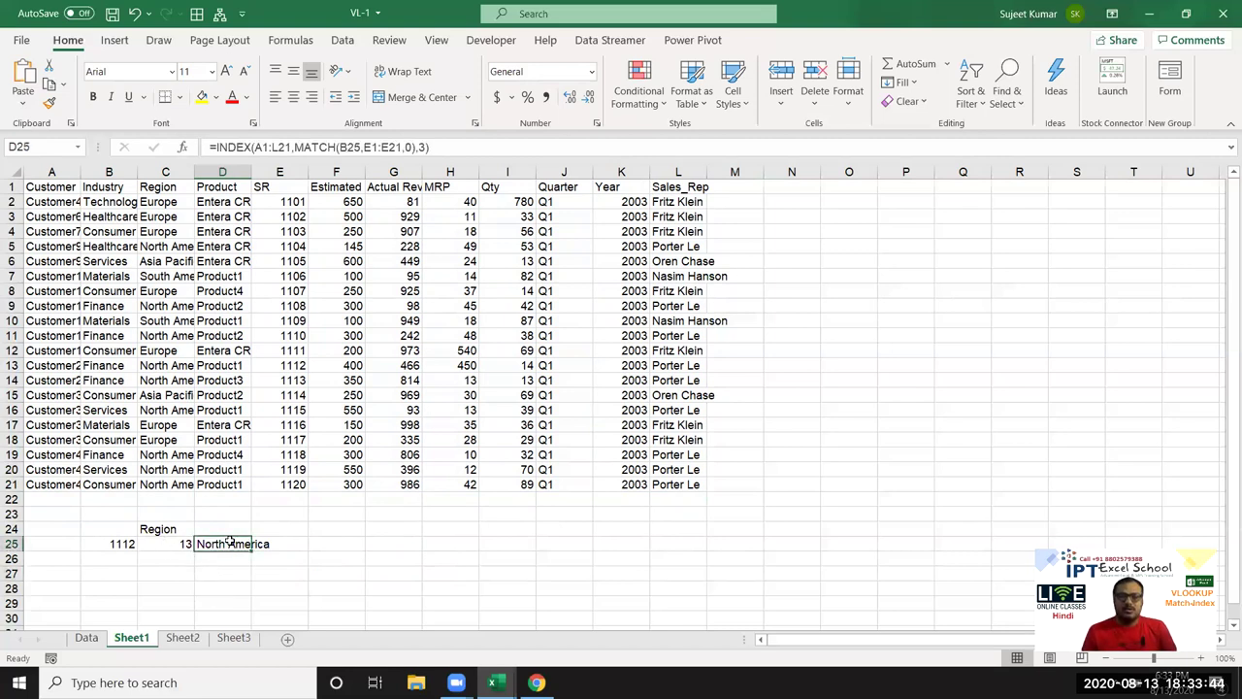
left_click(295, 557)
left_click(233, 545)
double_click(233, 544)
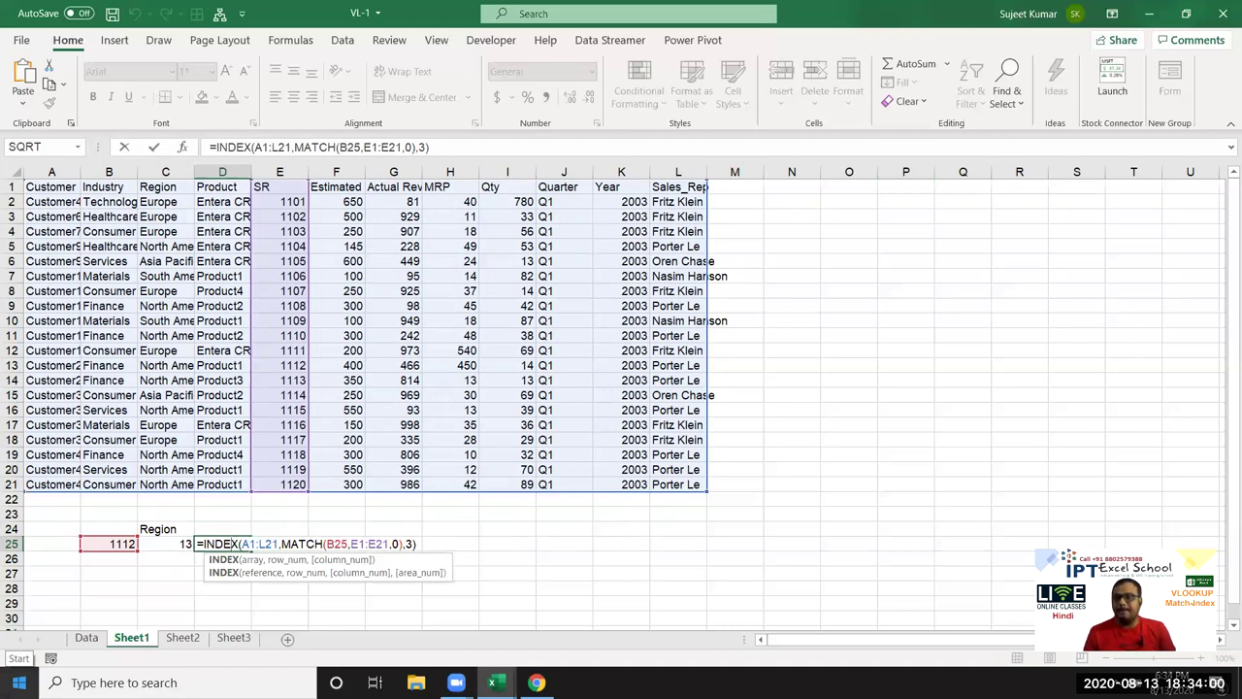
Step: Enter =OFFSET(A1,13,3) in D26, which returns Product3
key("Return")
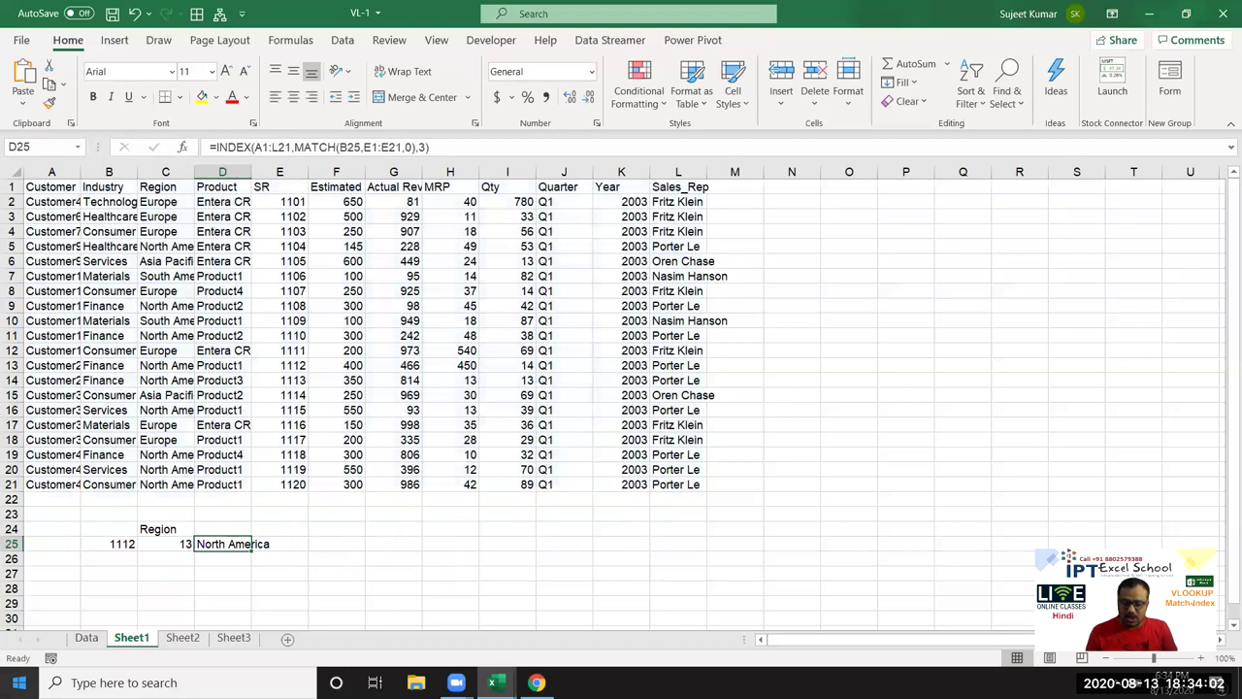
type("=off")
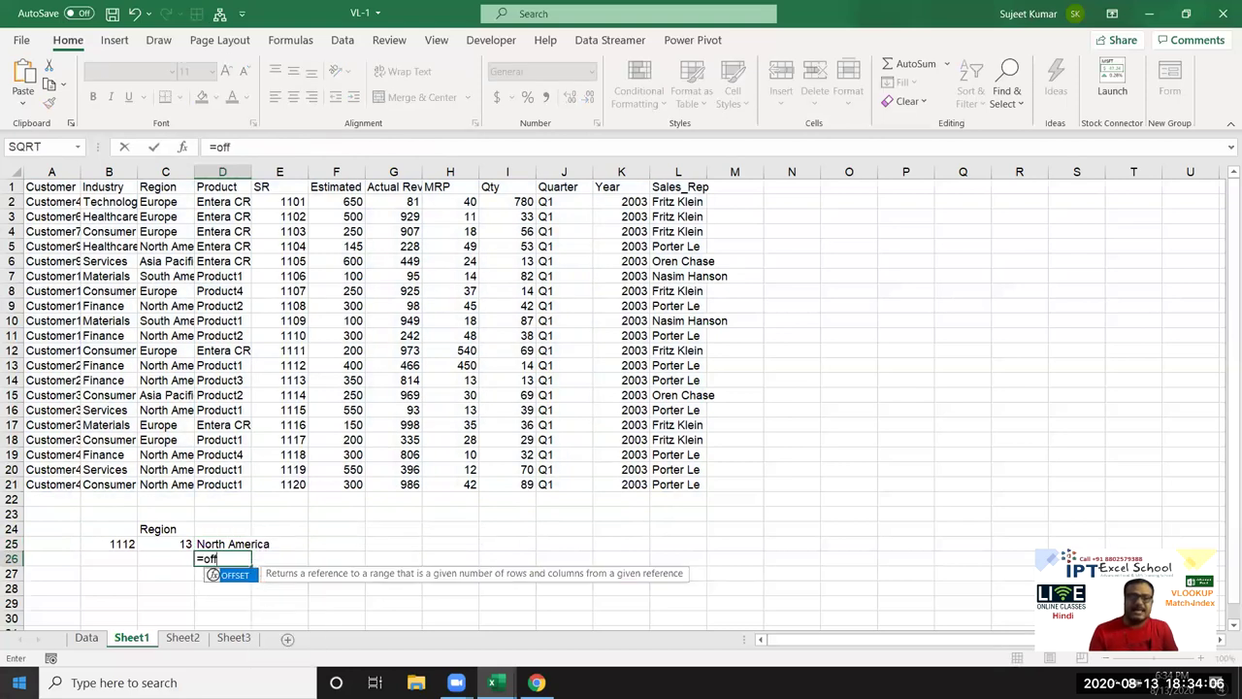
key("Tab")
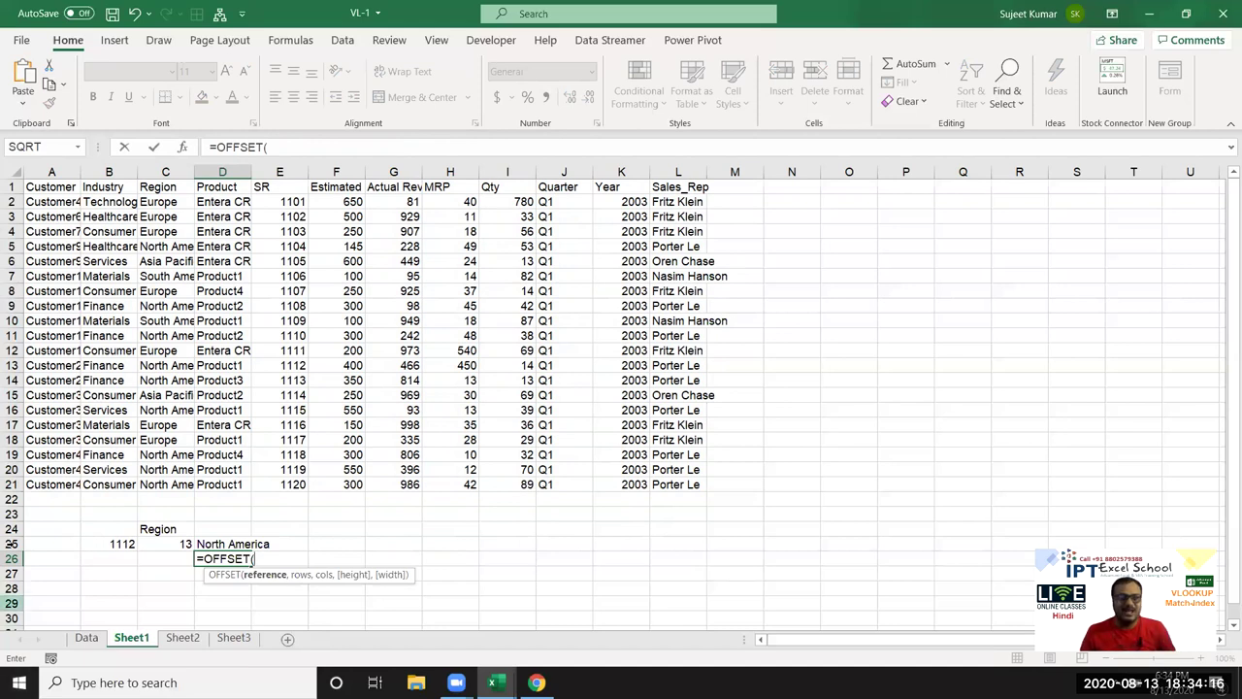
left_click(39, 190)
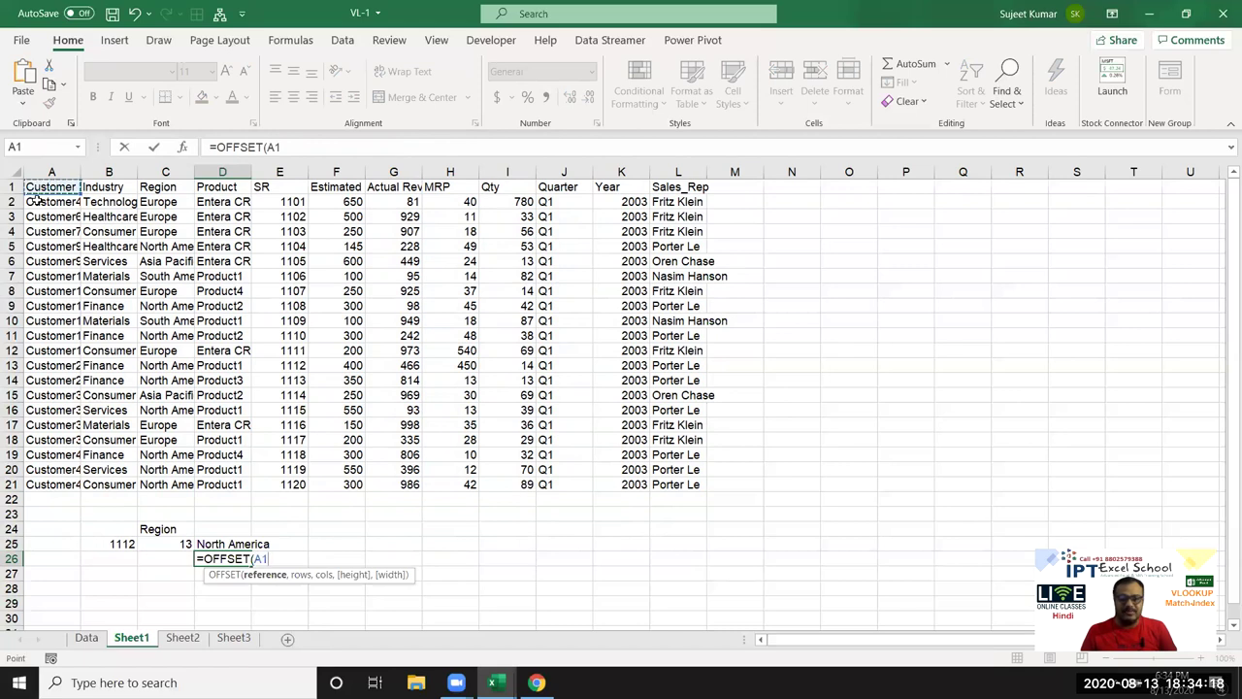
type(",")
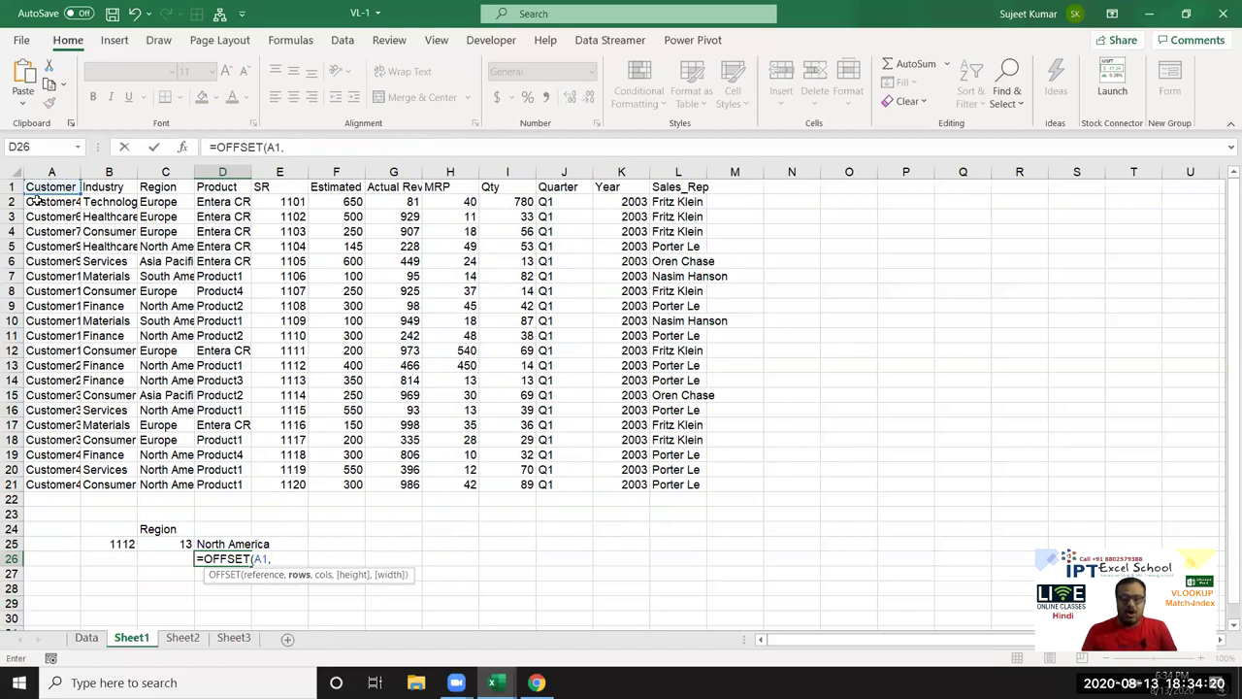
left_click(166, 546)
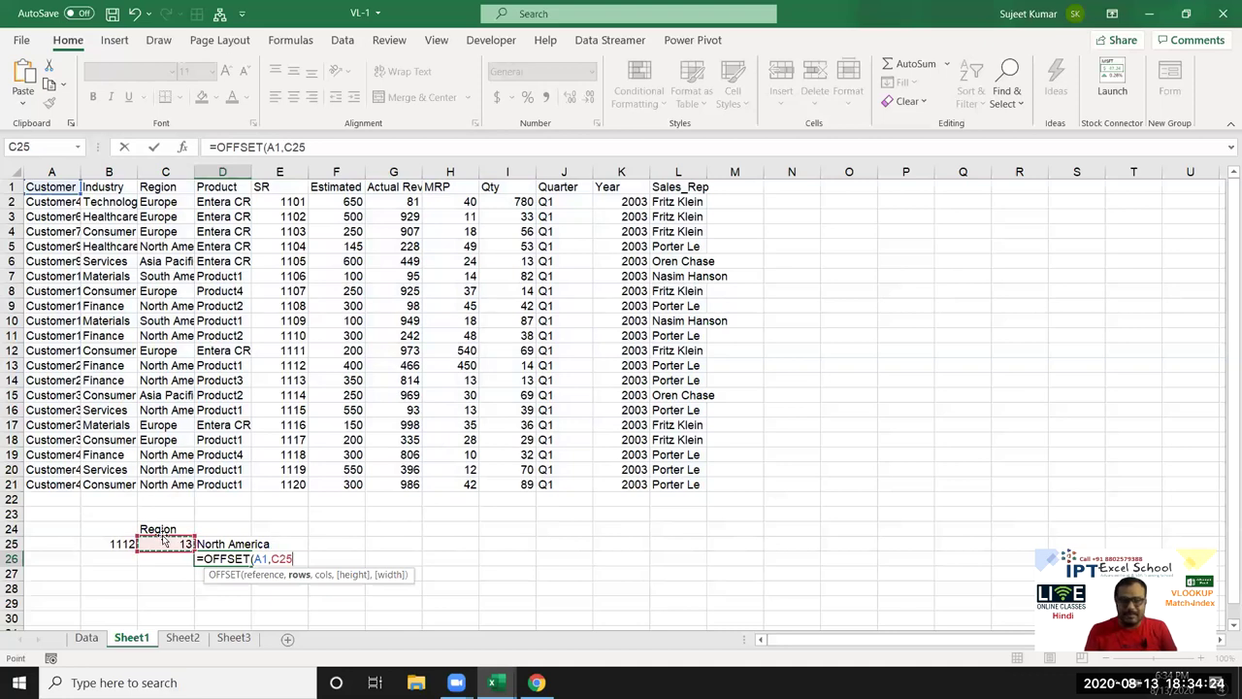
key("BackSpace")
key("BackSpace")
key("BackSpace")
type("13,3")
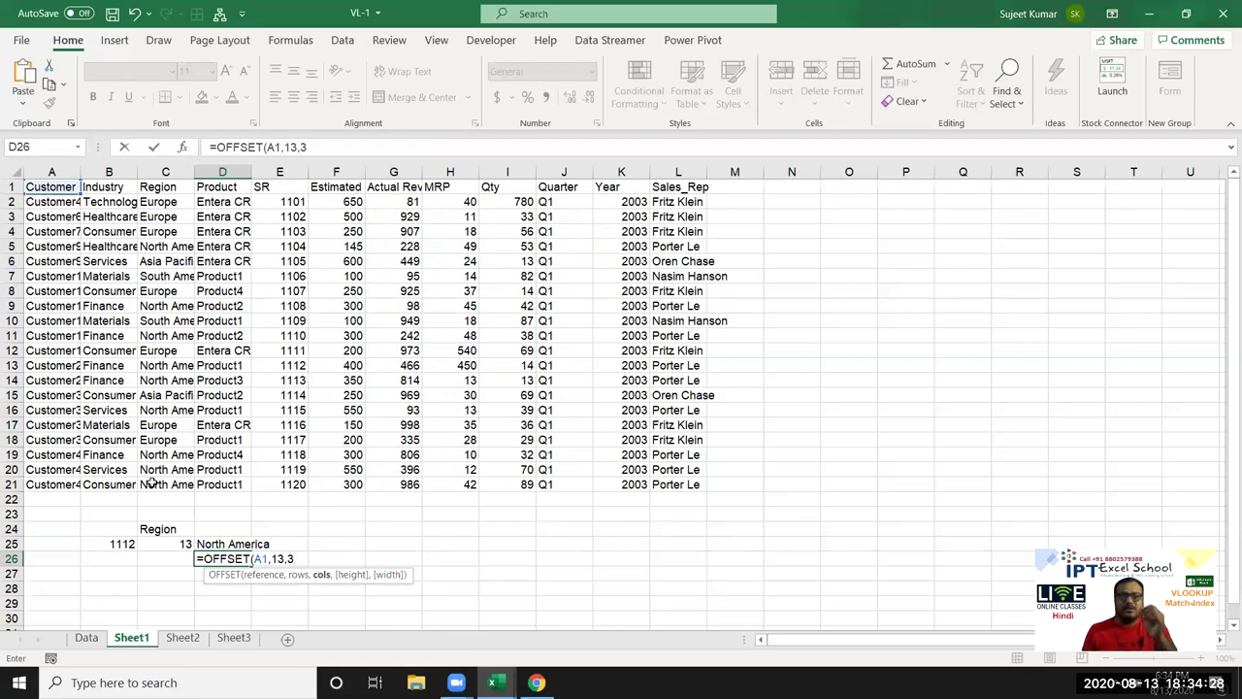
key("Return")
key("Up")
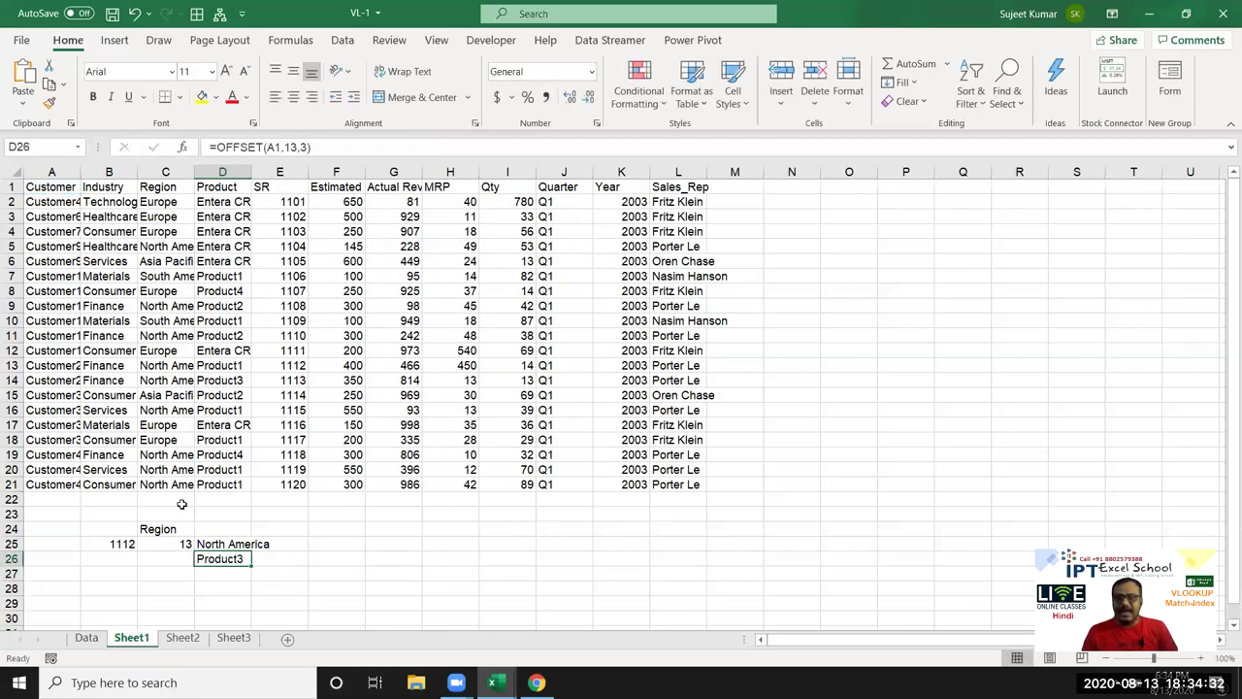
Step: Correct D26 to =OFFSET(A1,12,2) so it returns North America
left_click(238, 547)
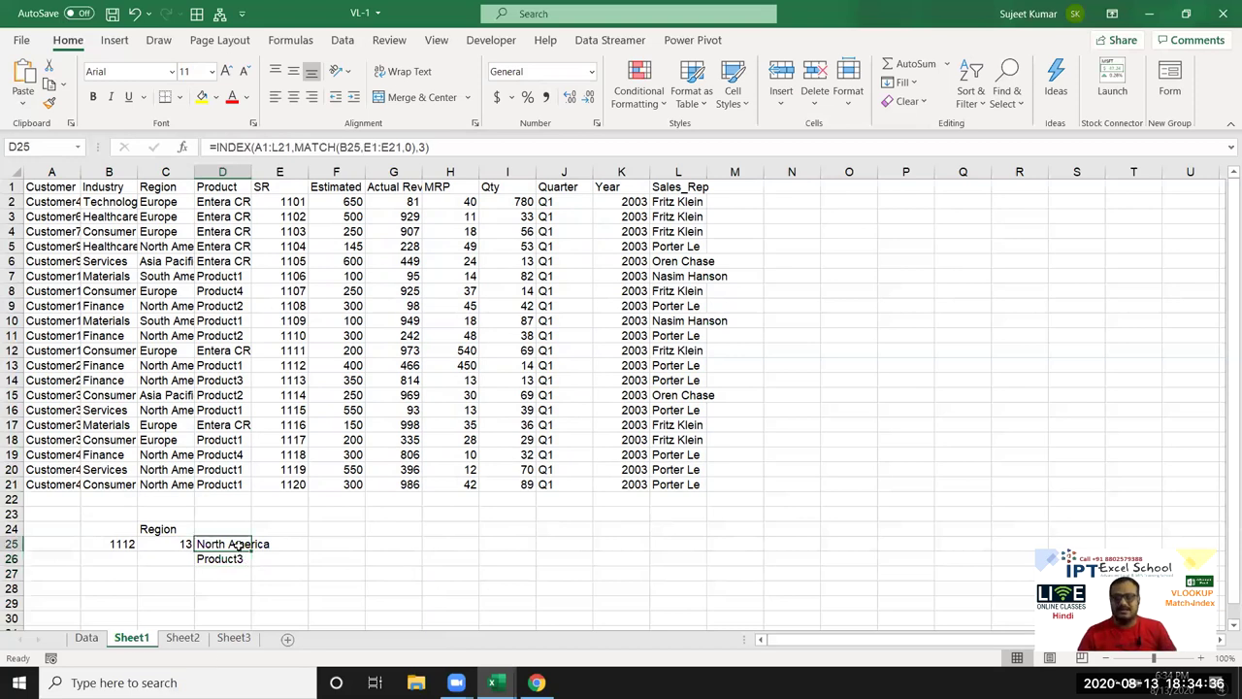
key("Down")
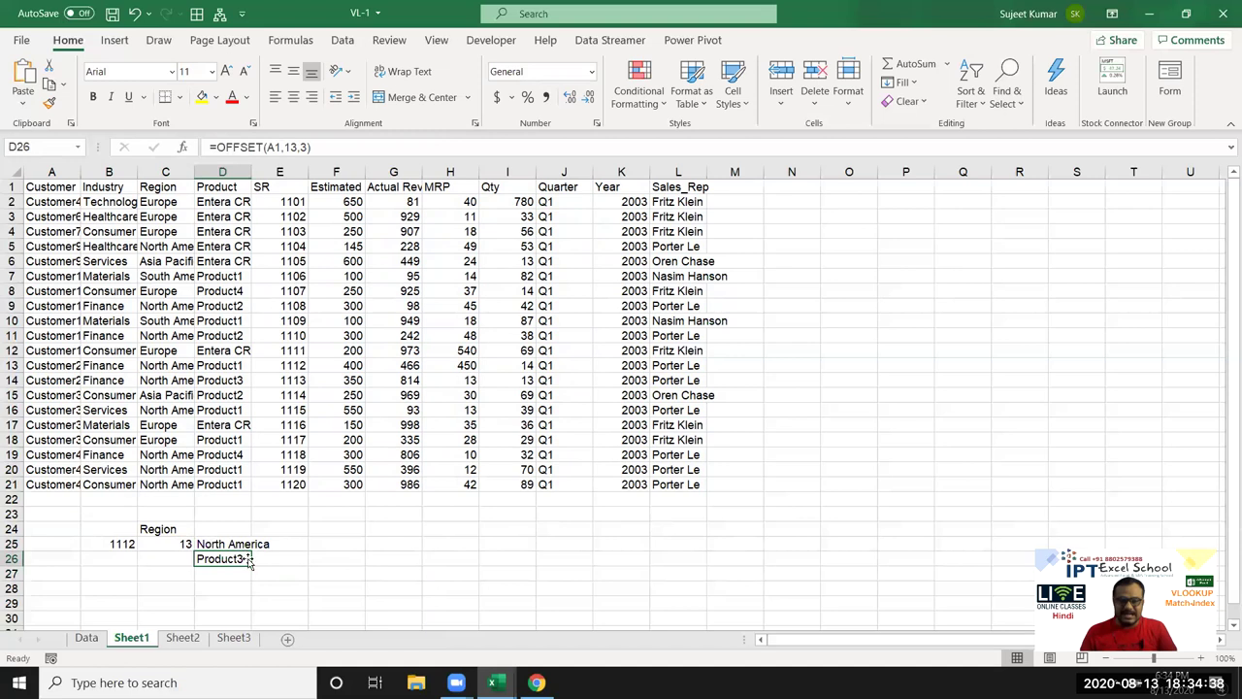
double_click(243, 559)
left_click(280, 559)
key("BackSpace")
type("2")
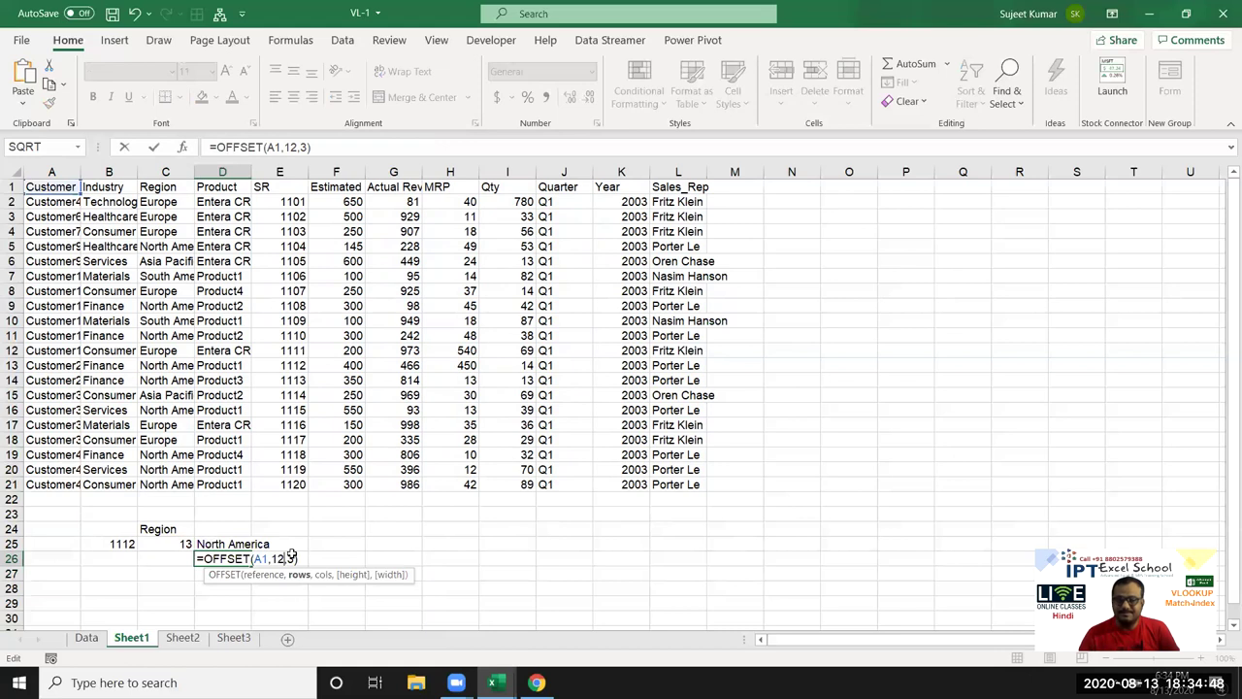
key("Right")
key("Right")
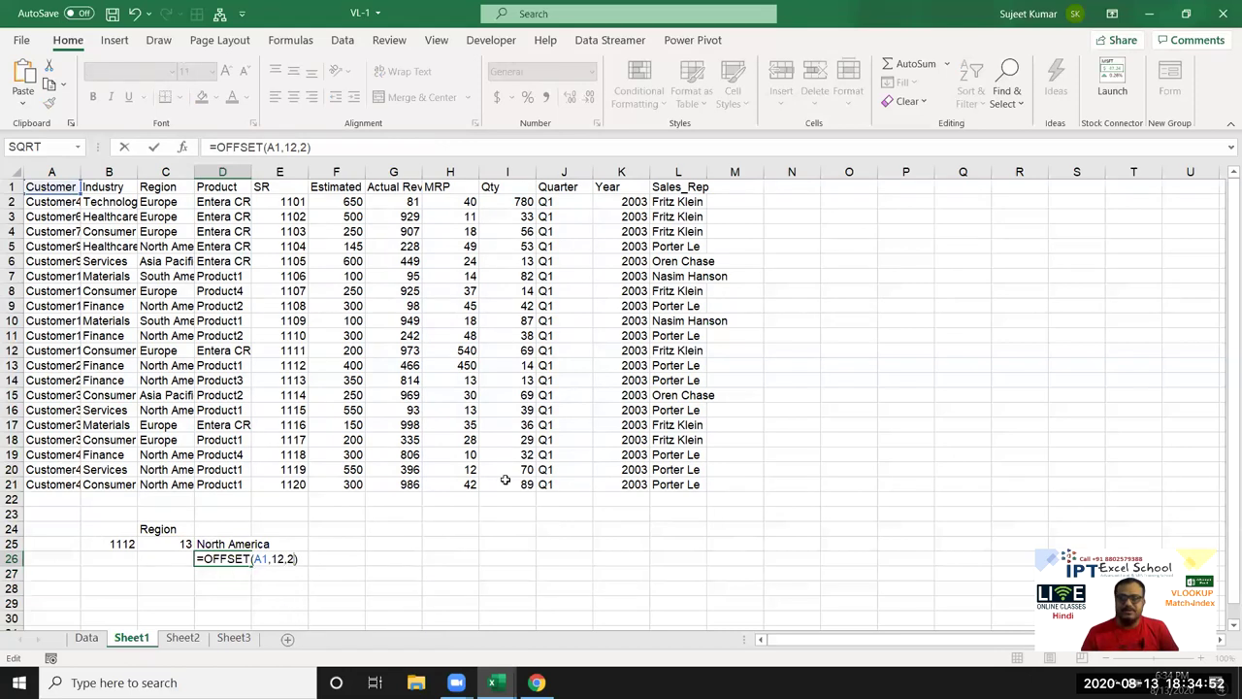
key("Return")
Step: Copy the MATCH(B25,E1:E21,0) formula text from C25
key("Up")
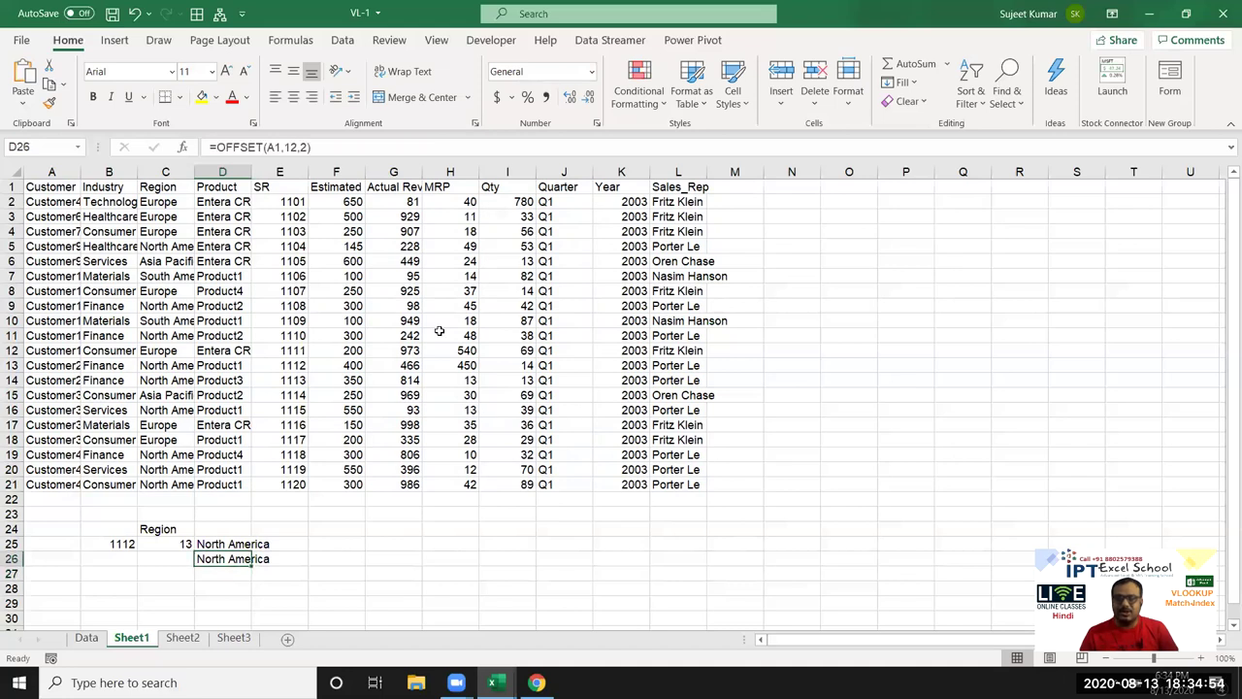
key("Up")
key("Left")
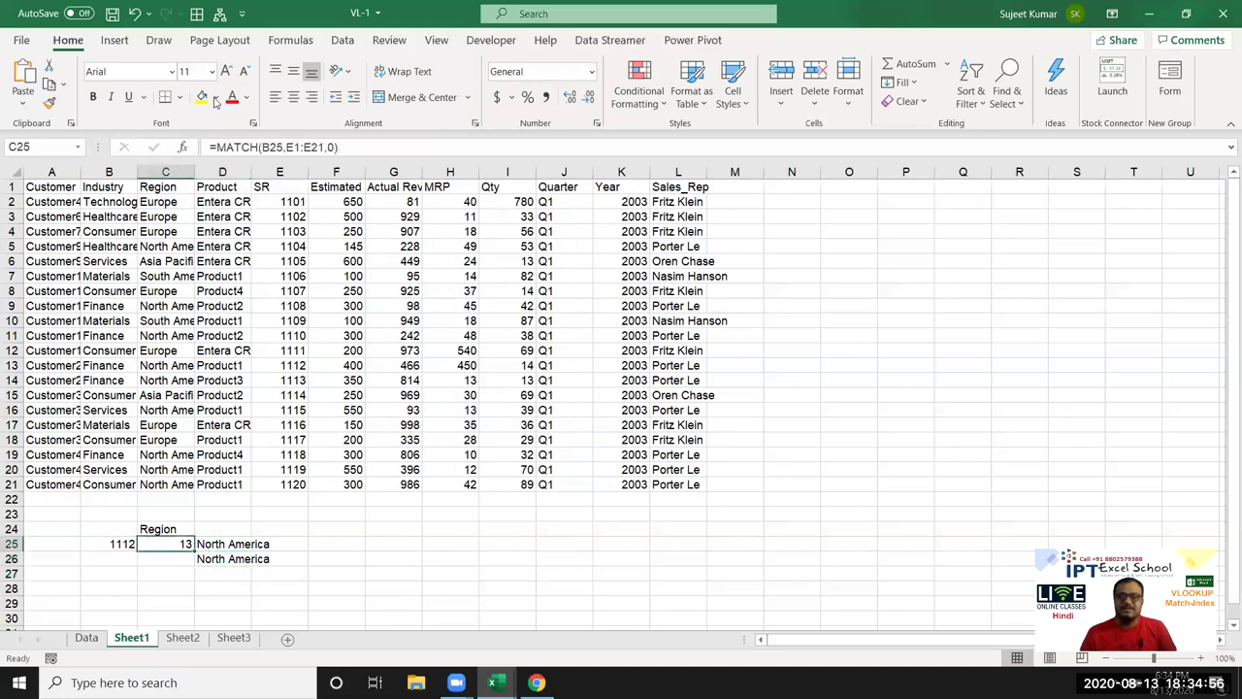
left_click(221, 146)
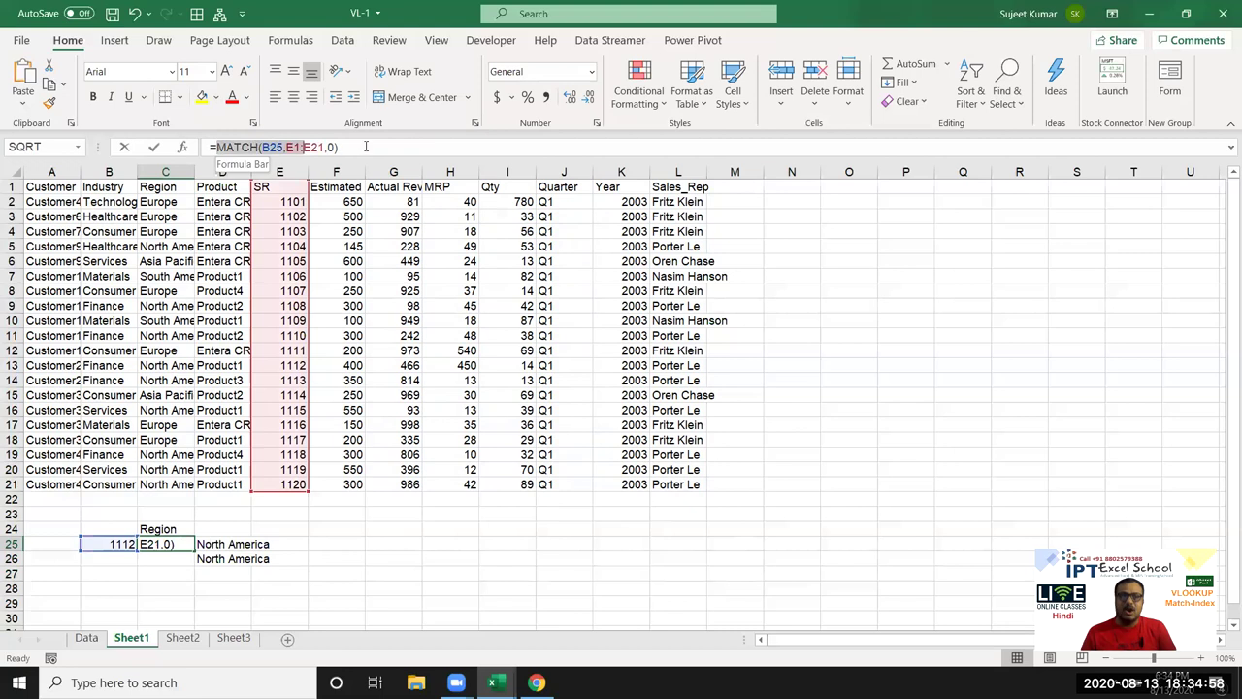
key("Escape")
Step: Change D26 to =OFFSET(A1,MATCH(B25,E1:E21,0)-1,2), returning North America
double_click(228, 559)
double_click(279, 560)
key("ctrl+v")
type("-")
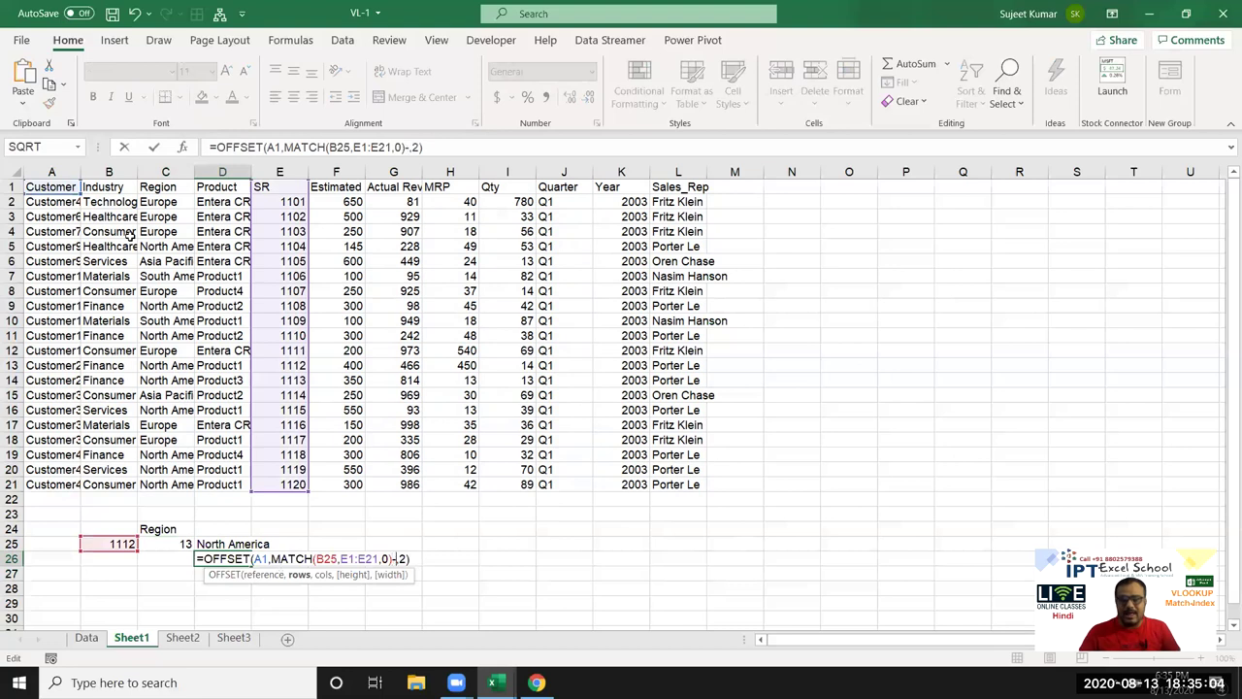
type("1")
key("Return")
key("Up")
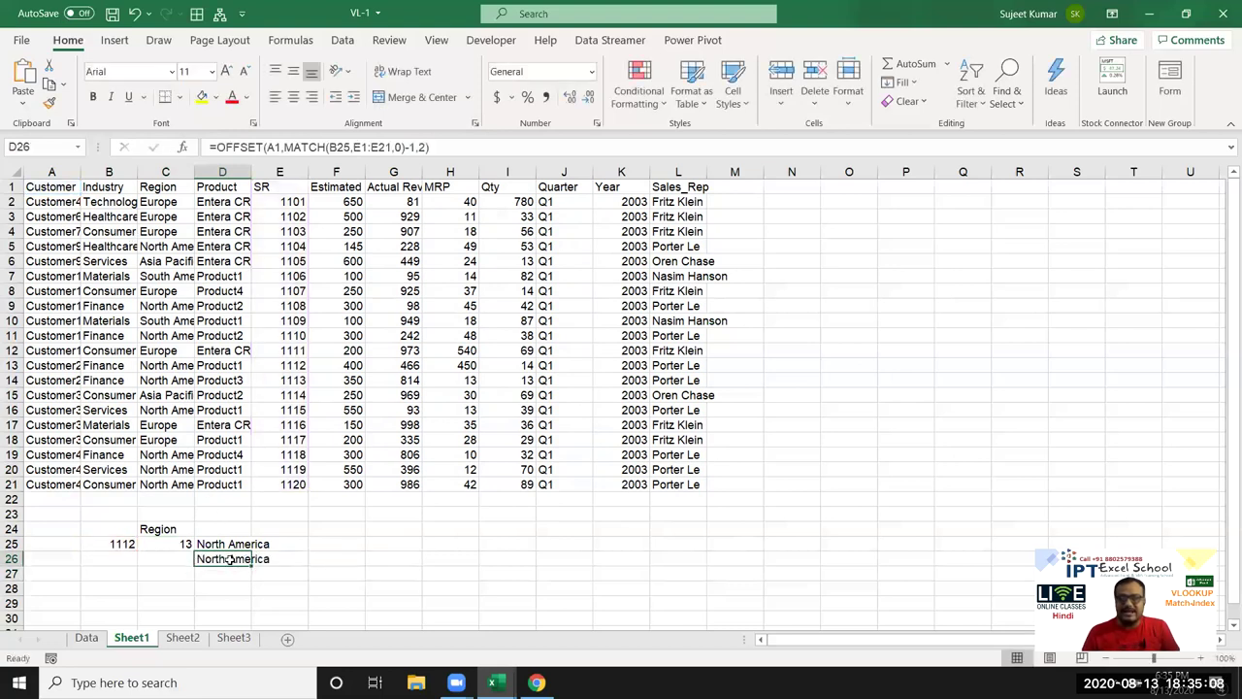
double_click(231, 560)
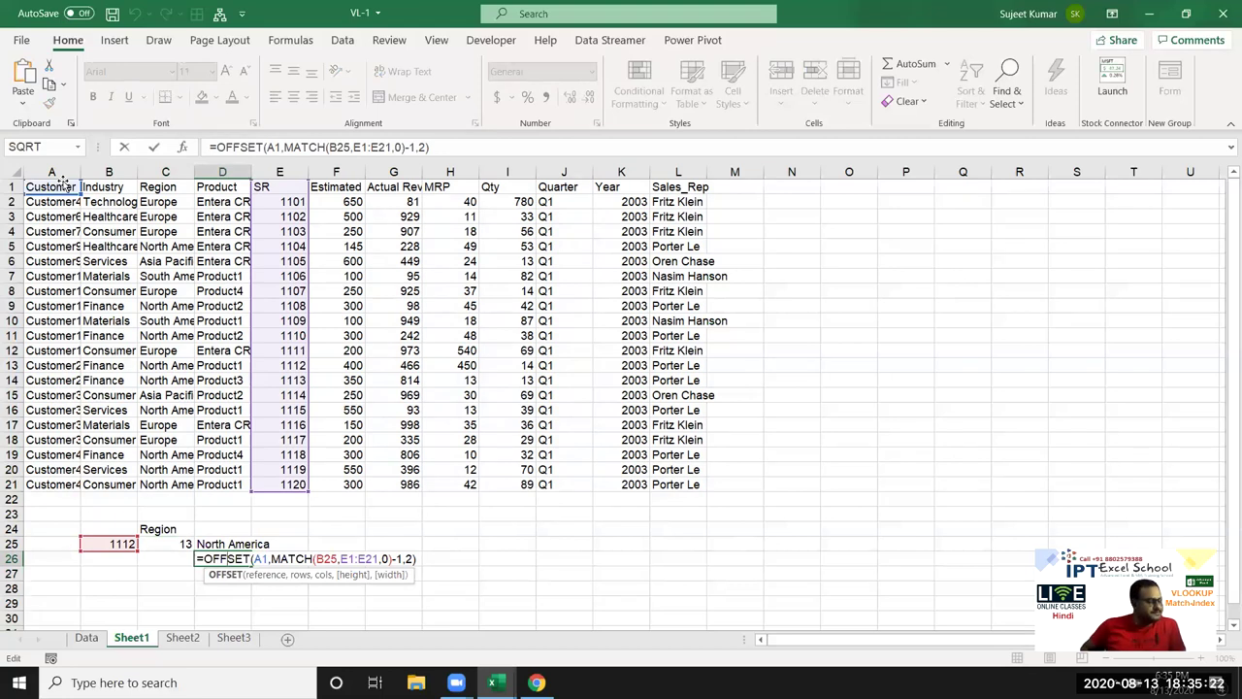
key("Return")
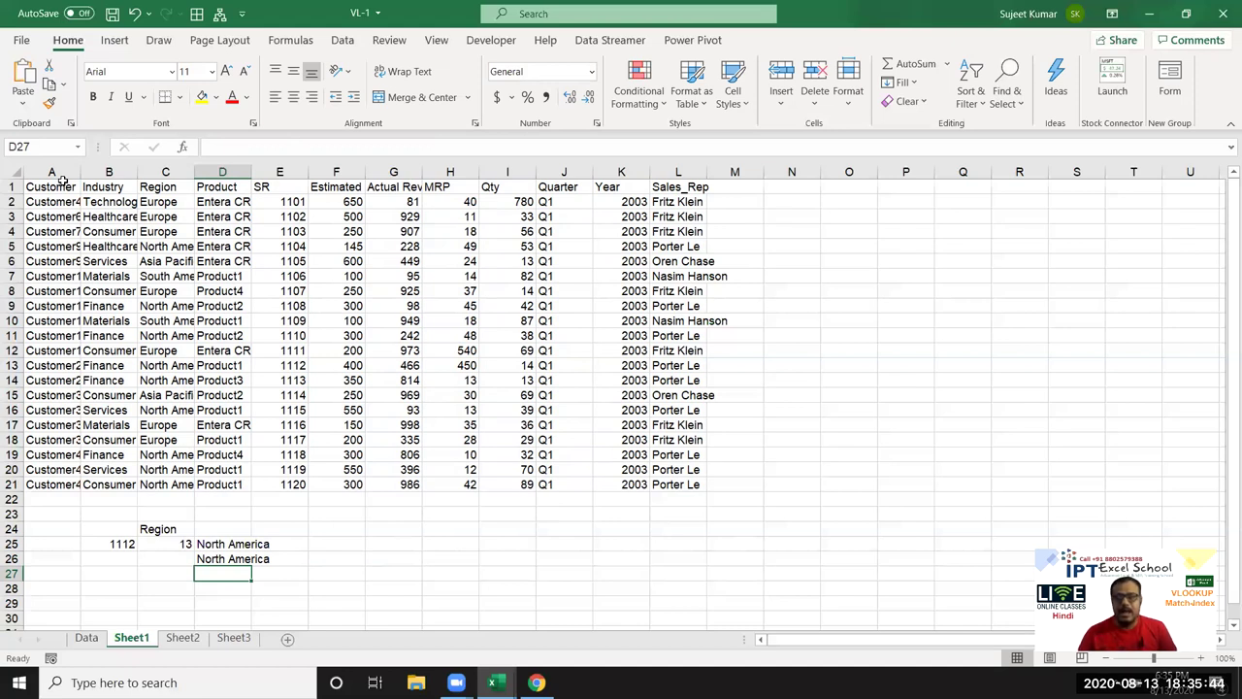
Step: Copy Sheet1's SR-through-Sales_Rep block E1:L21 and go to Sheet2
left_click_drag(225, 355, 225, 367)
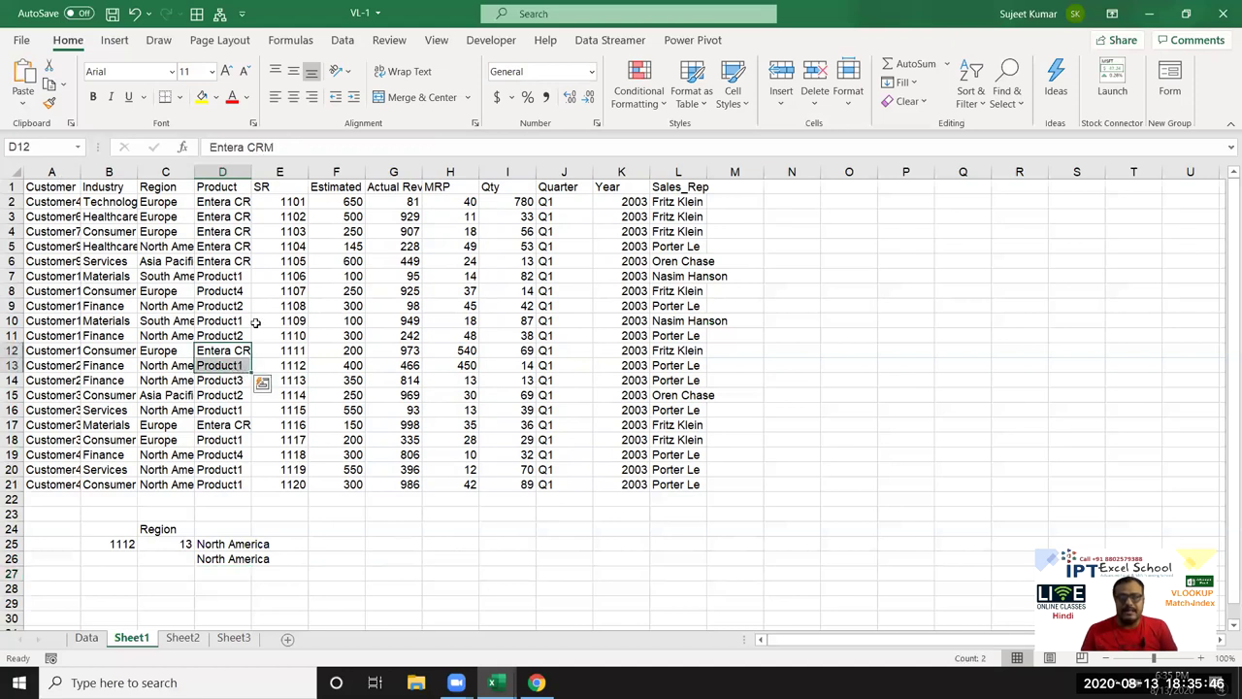
left_click_drag(303, 187, 689, 487)
key("ctrl+c")
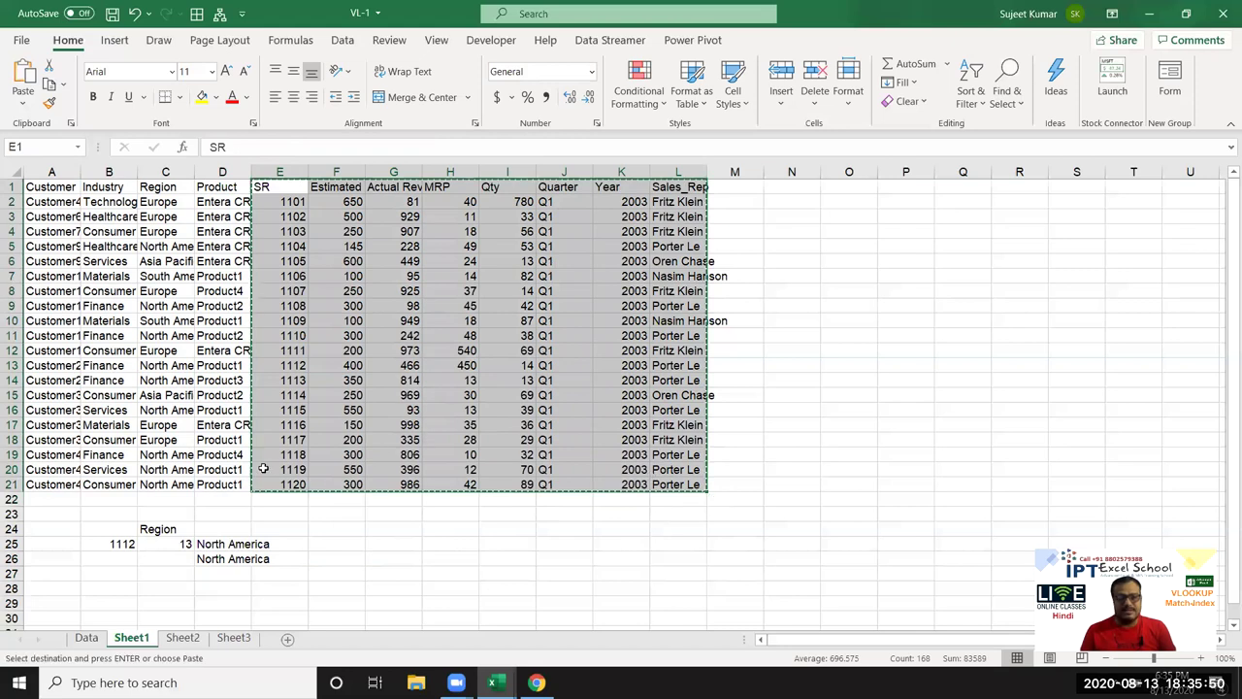
left_click(182, 638)
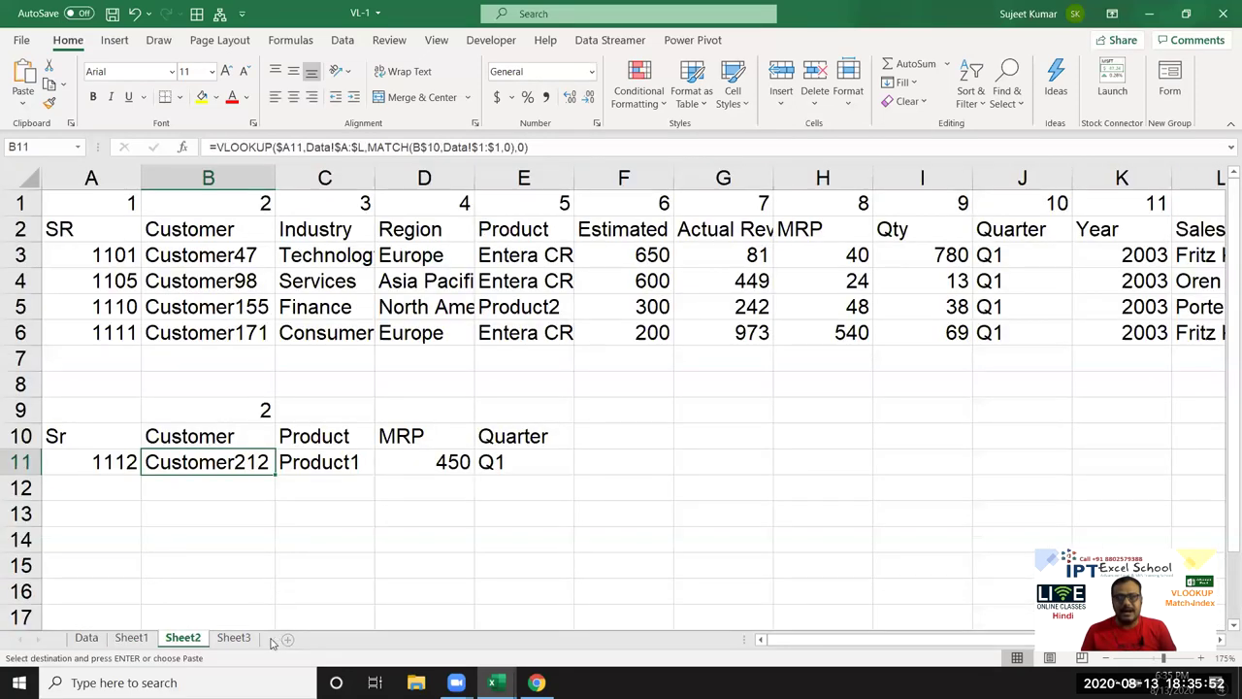
Step: Paste the copied sales data transposed at A1 of Sheet3
left_click(233, 638)
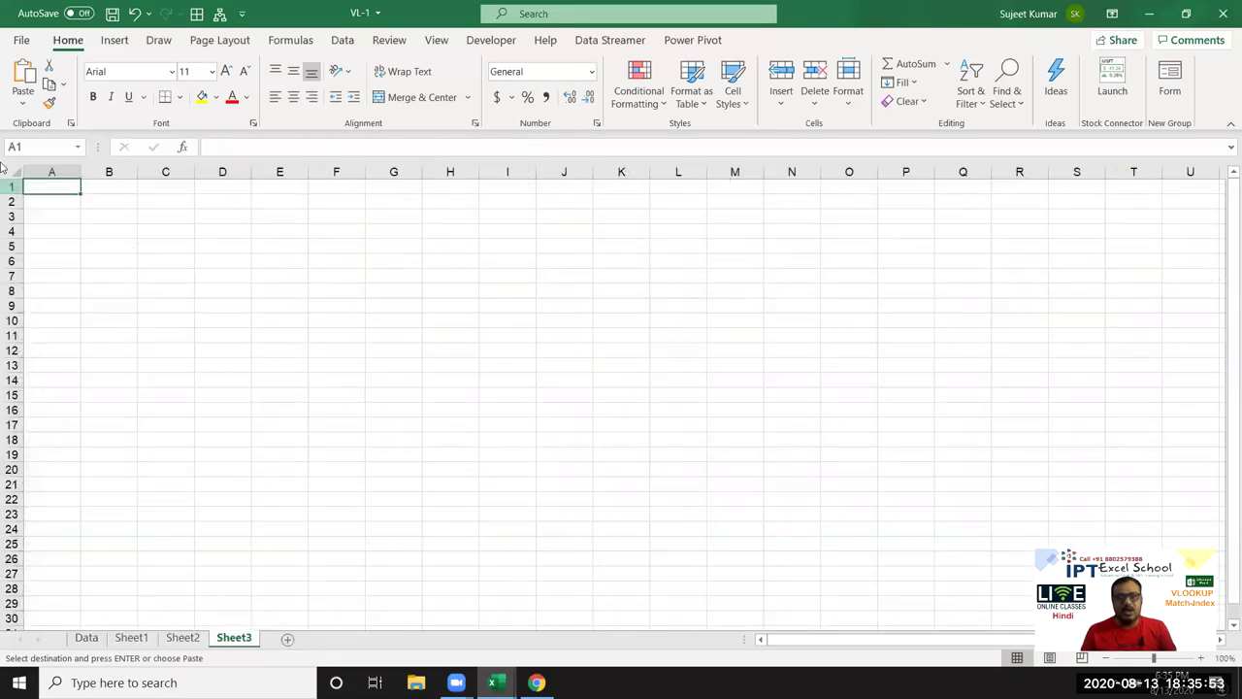
right_click(49, 186)
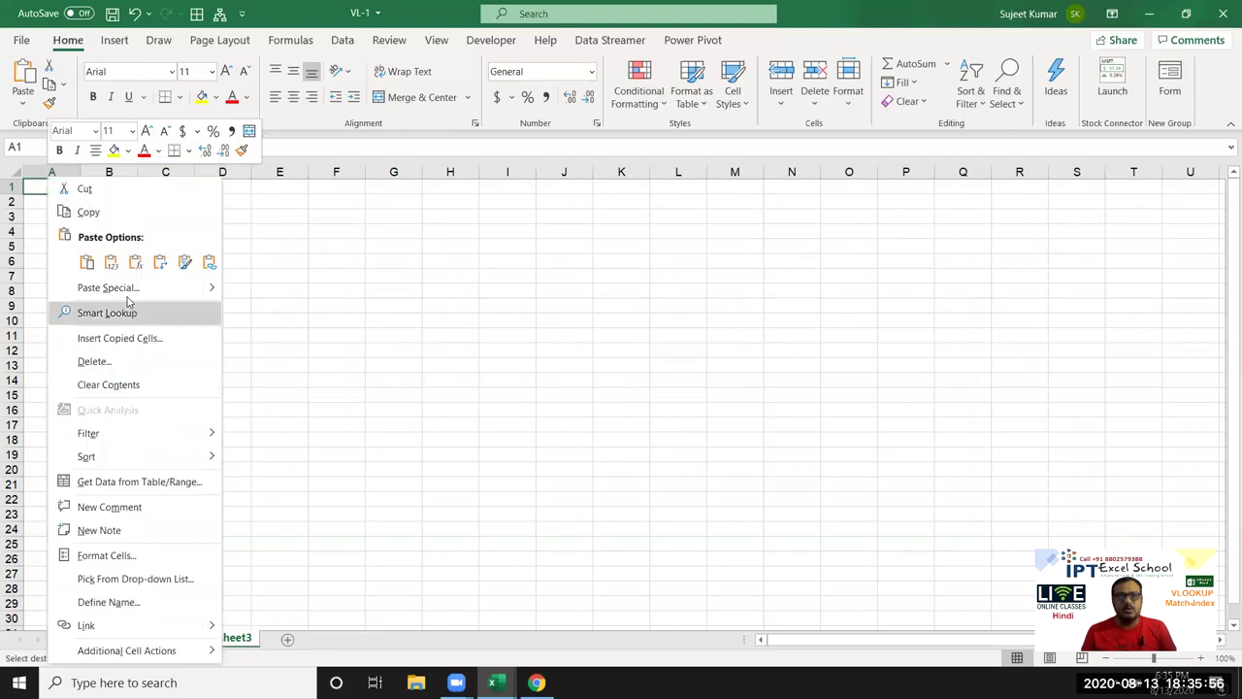
left_click(127, 288)
left_click(210, 371)
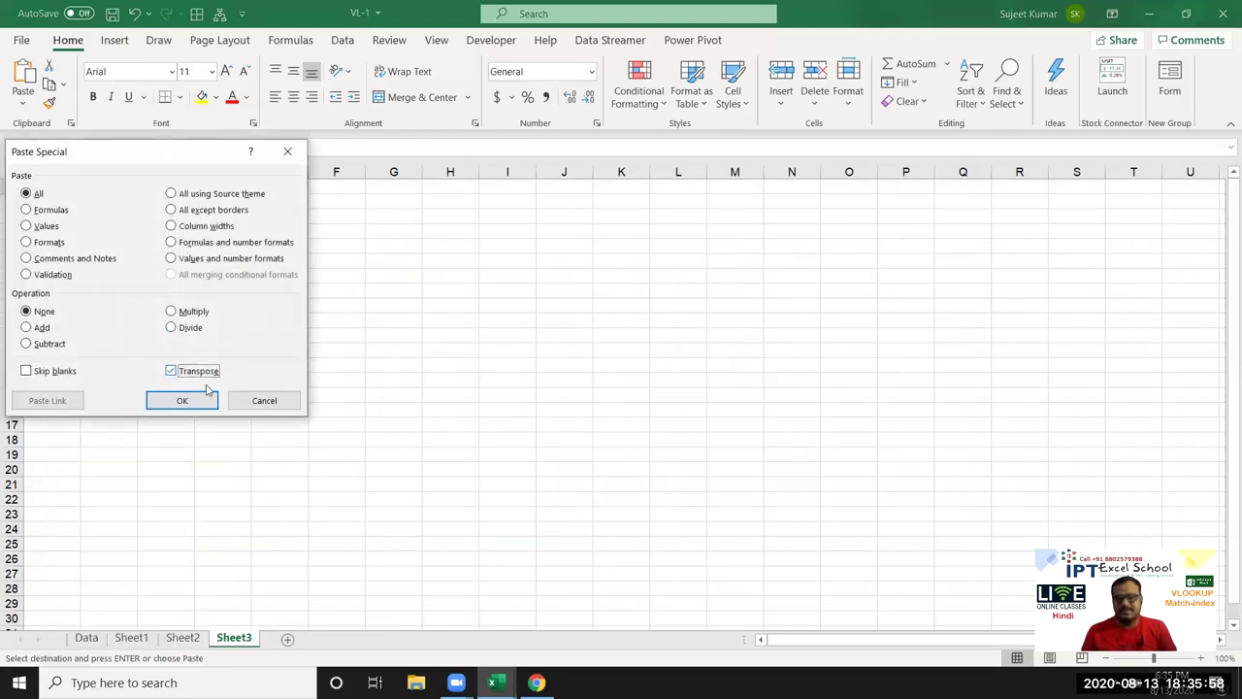
left_click(180, 401)
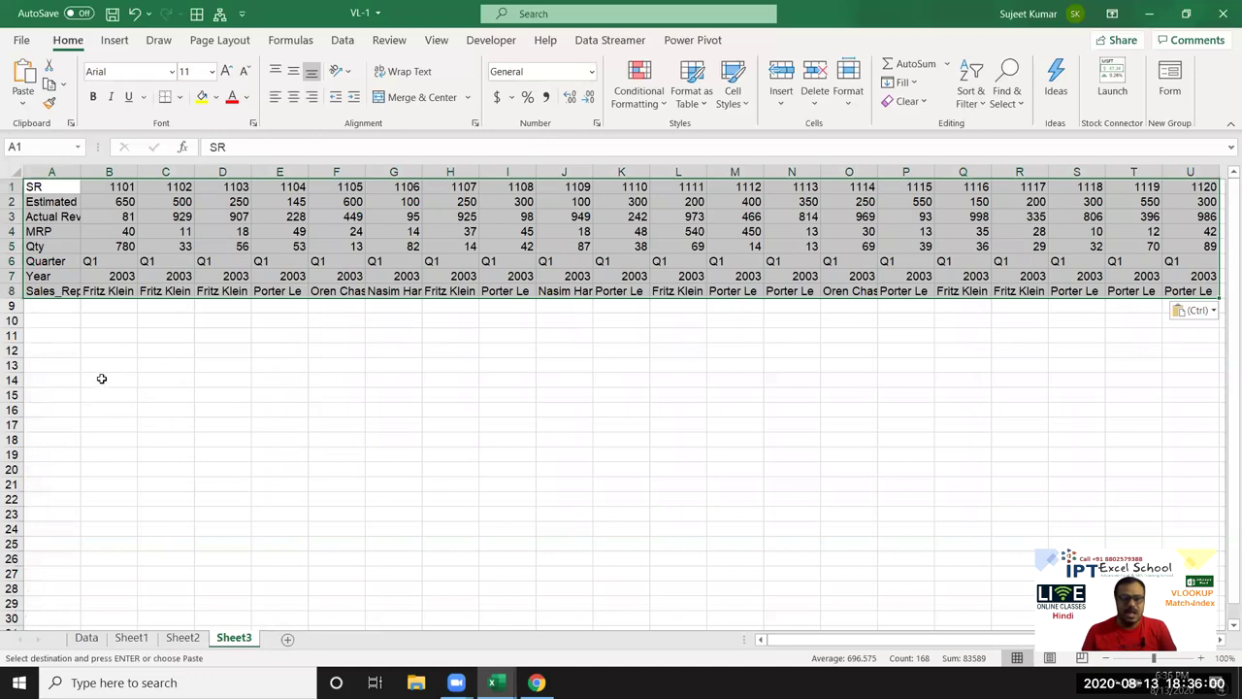
Step: Enter 11110 in B14 and the heading Qty in C13
left_click(101, 378)
type("1")
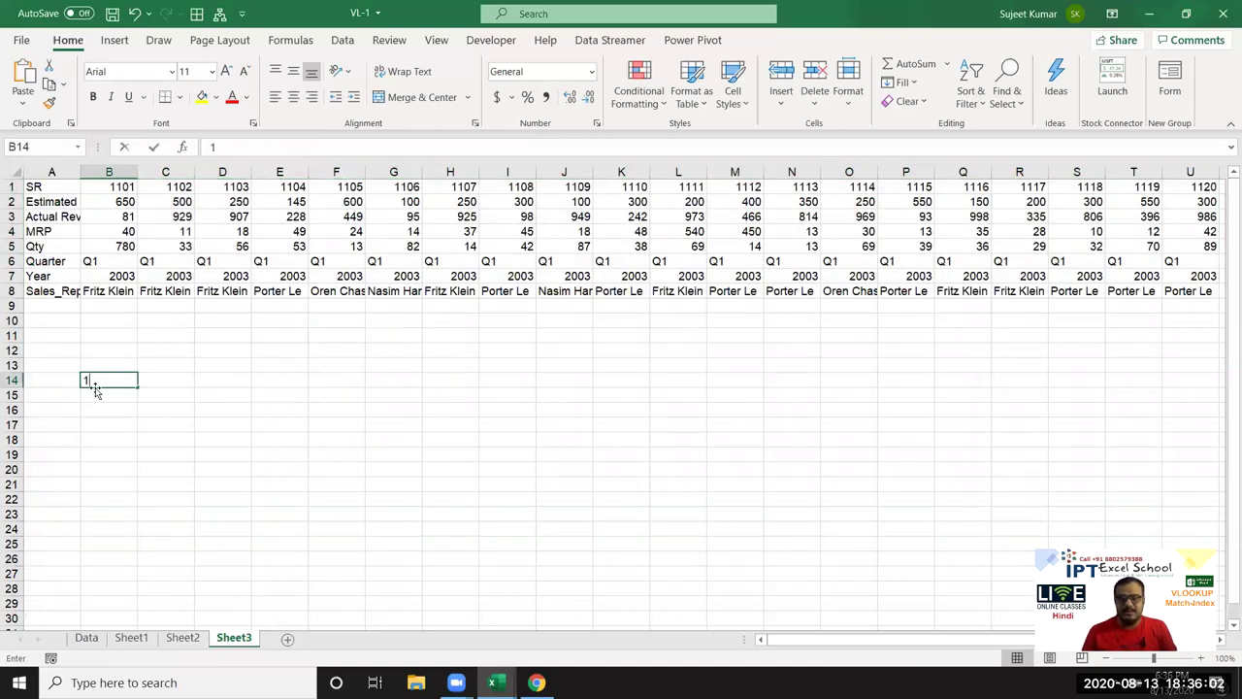
type("1110")
key("Tab")
key("Up")
type("Year")
key("BackSpace")
key("BackSpace")
key("BackSpace")
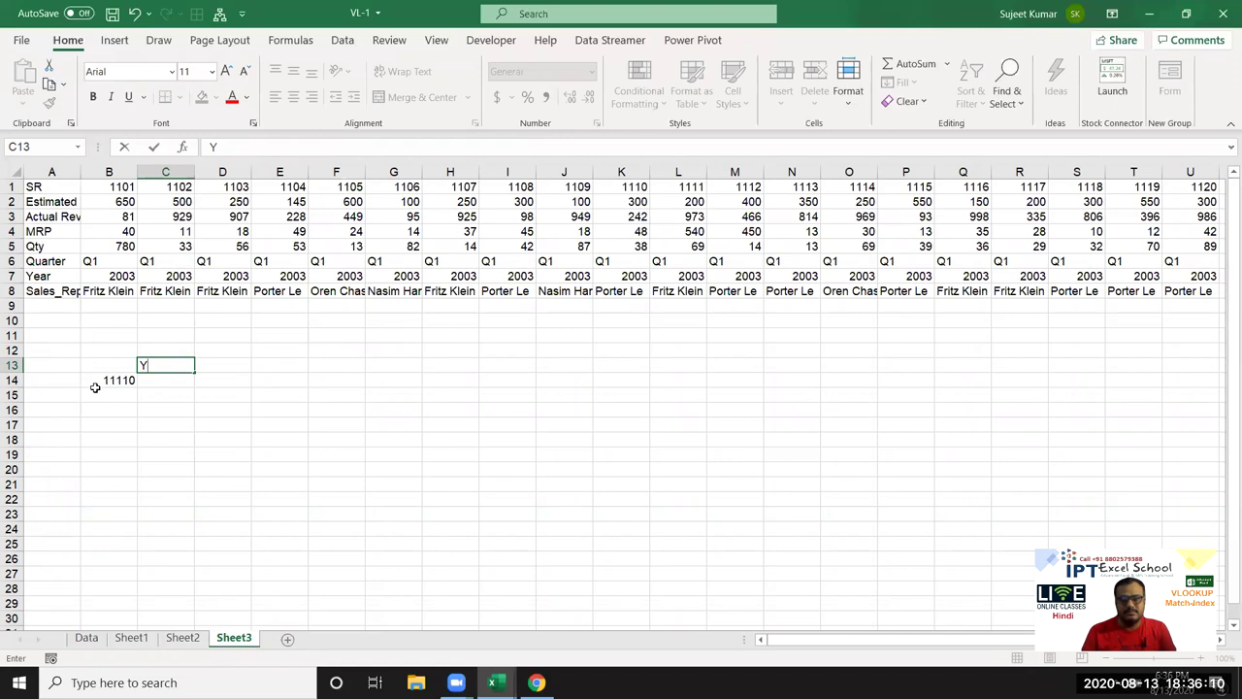
key("BackSpace")
type("Qty")
key("Return")
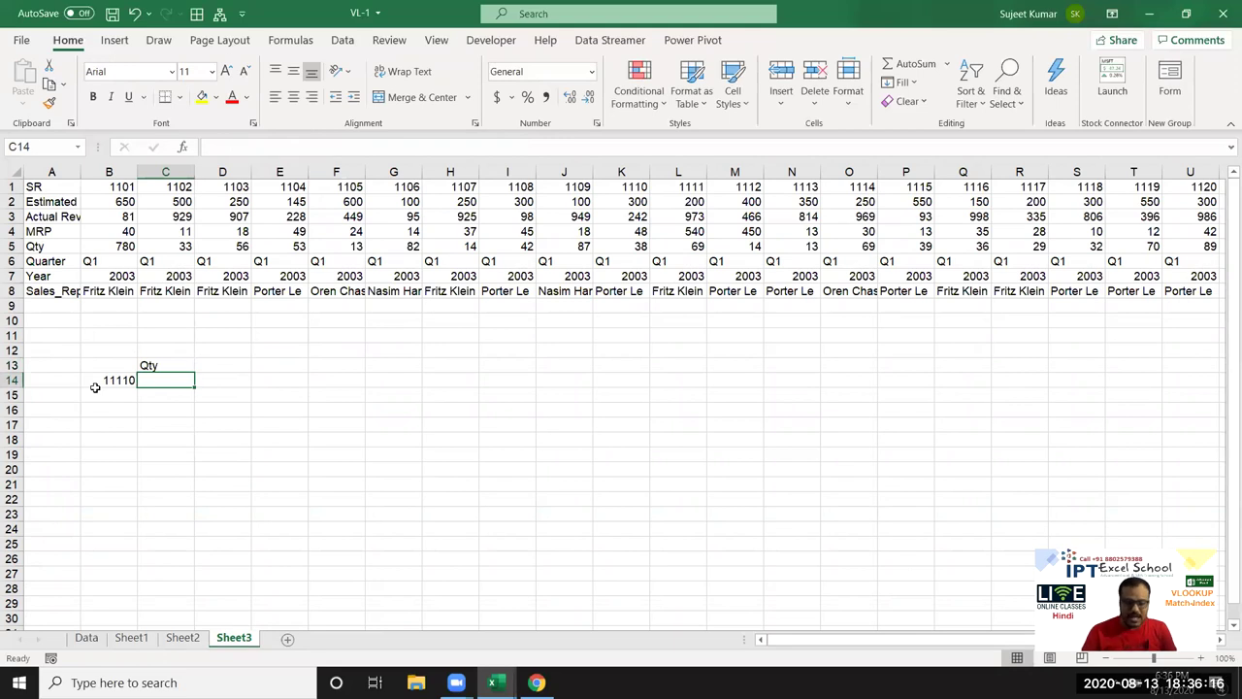
Step: Enter =HLOOKUP(B14,1:8,5,0) in C14 to fetch the Qty for B14's SR
type("=v")
key("BackSpace")
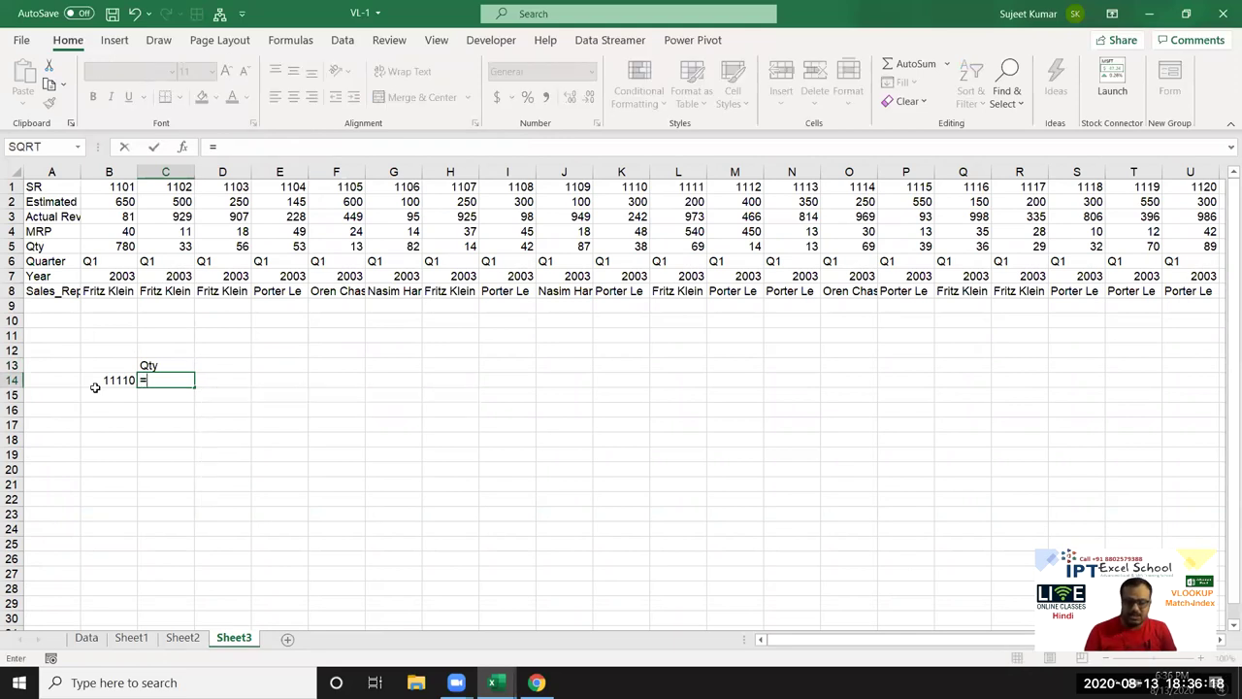
type("hl")
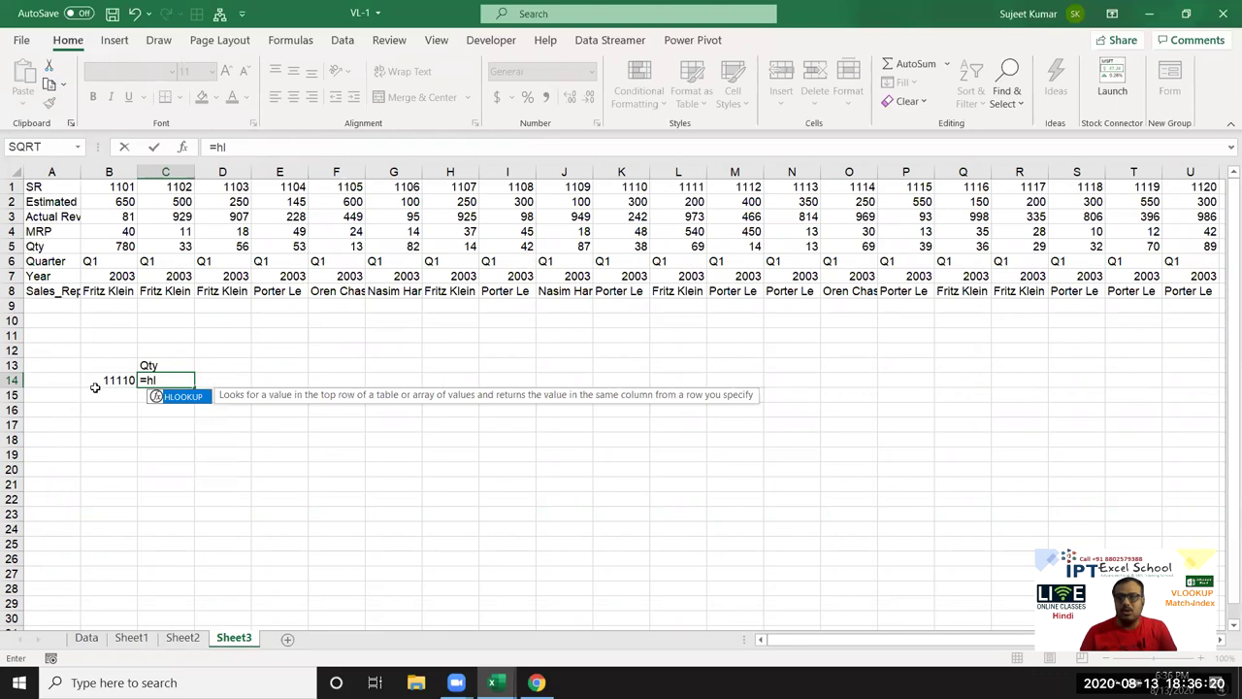
key("Tab")
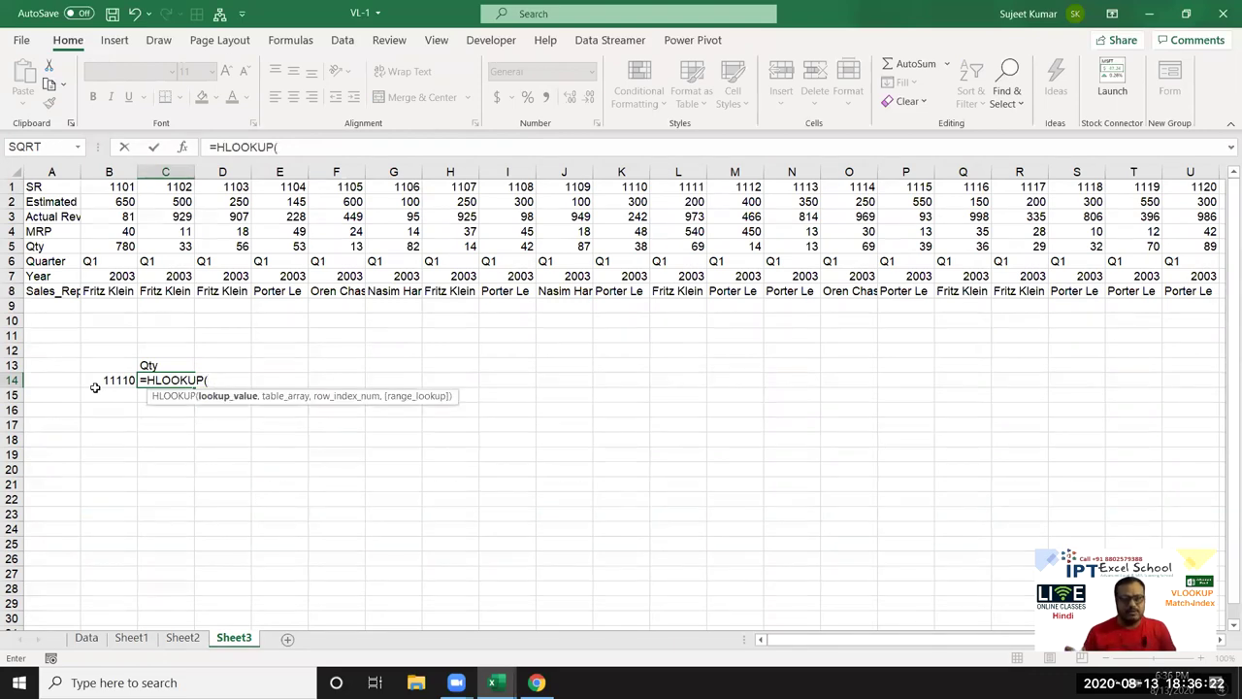
type(",")
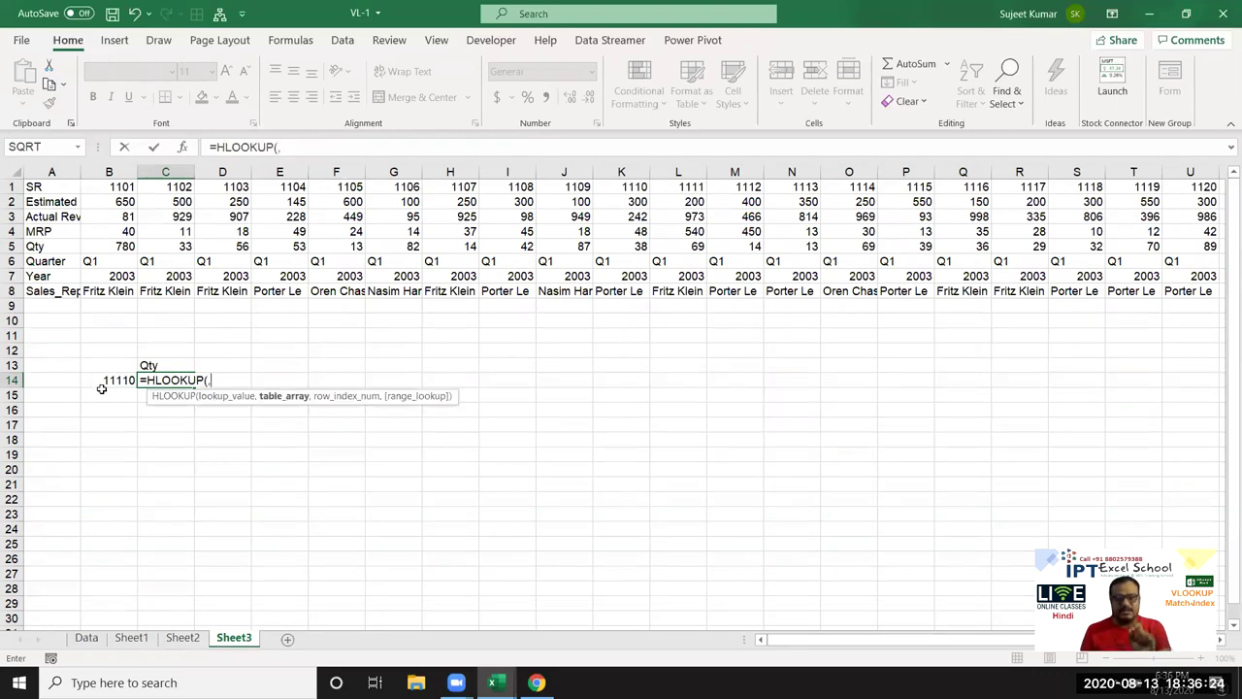
left_click(112, 380)
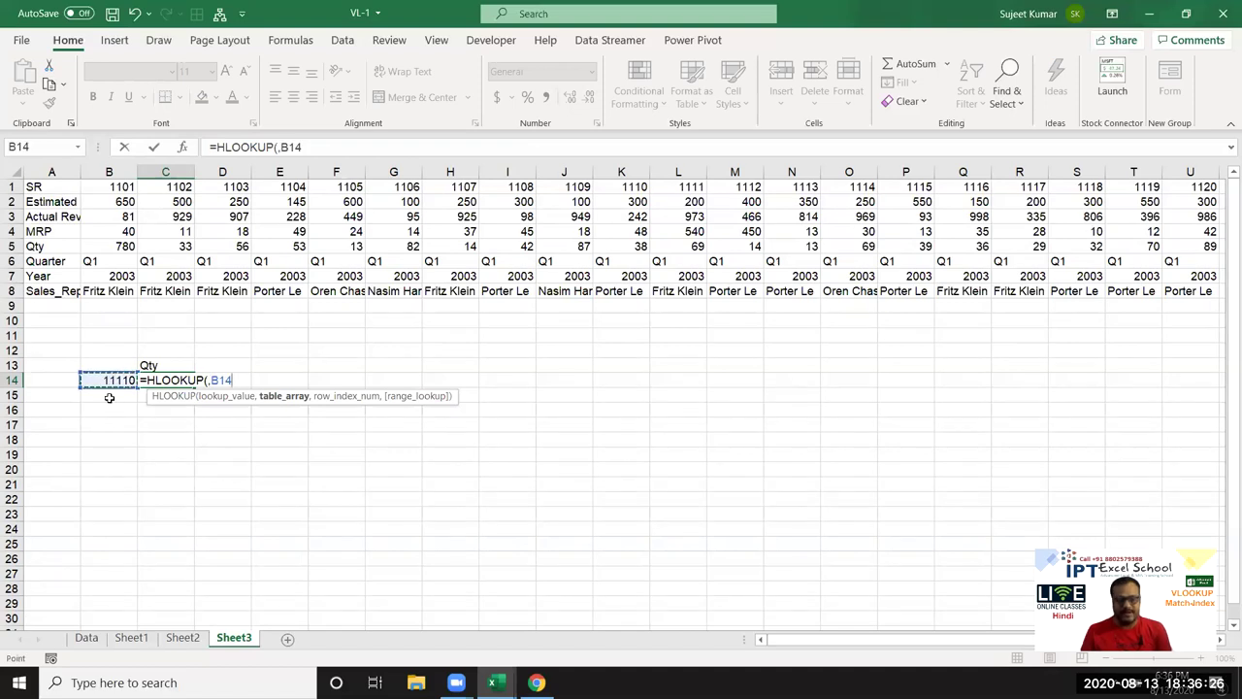
key("BackSpace")
key("BackSpace")
key("BackSpace")
key("BackSpace")
left_click(115, 381)
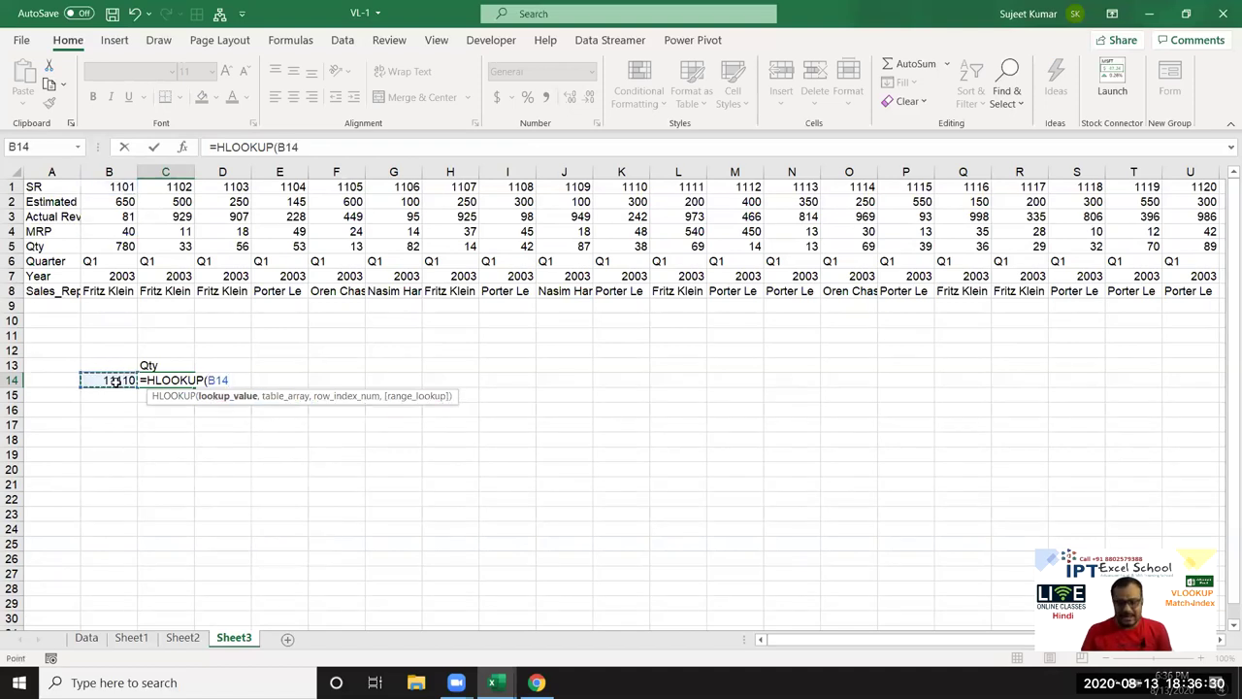
type(",")
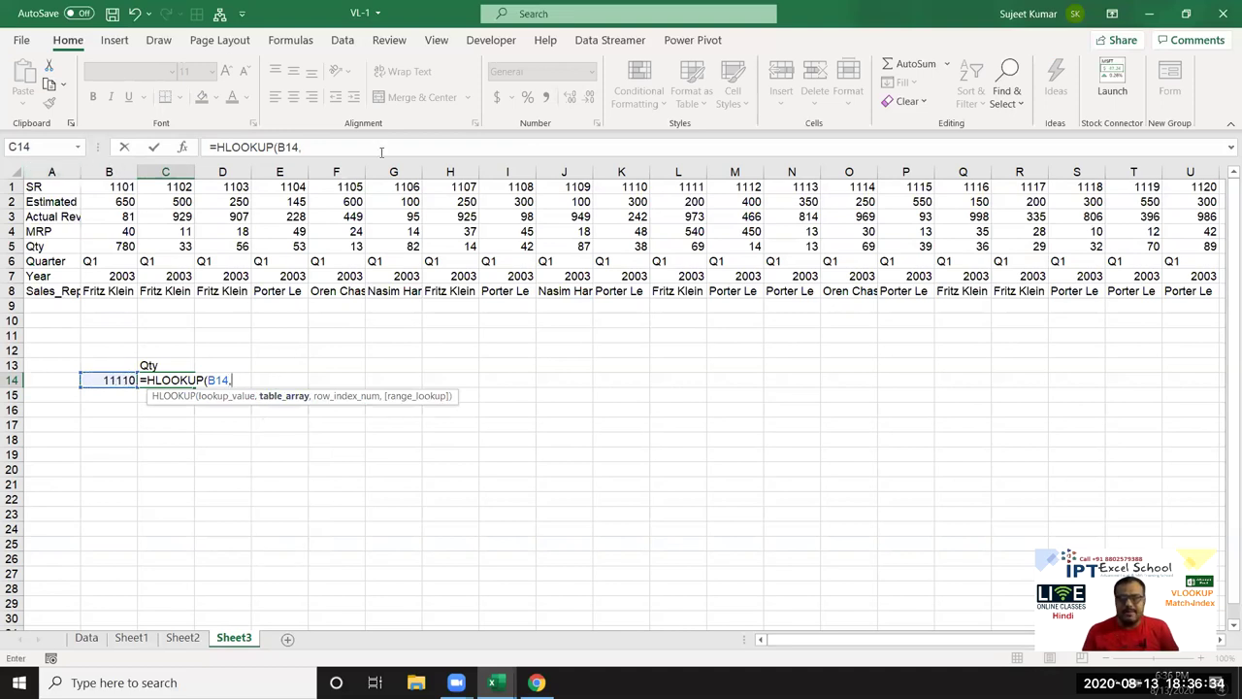
left_click_drag(9, 187, 6, 292)
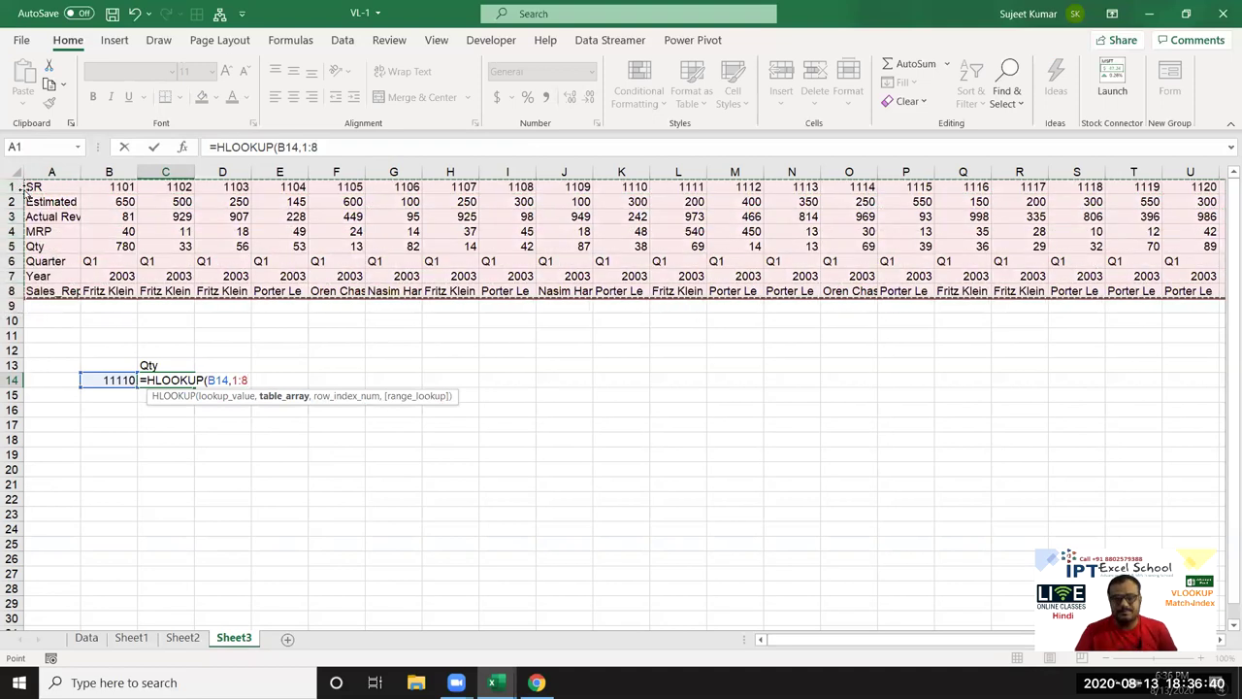
type(",")
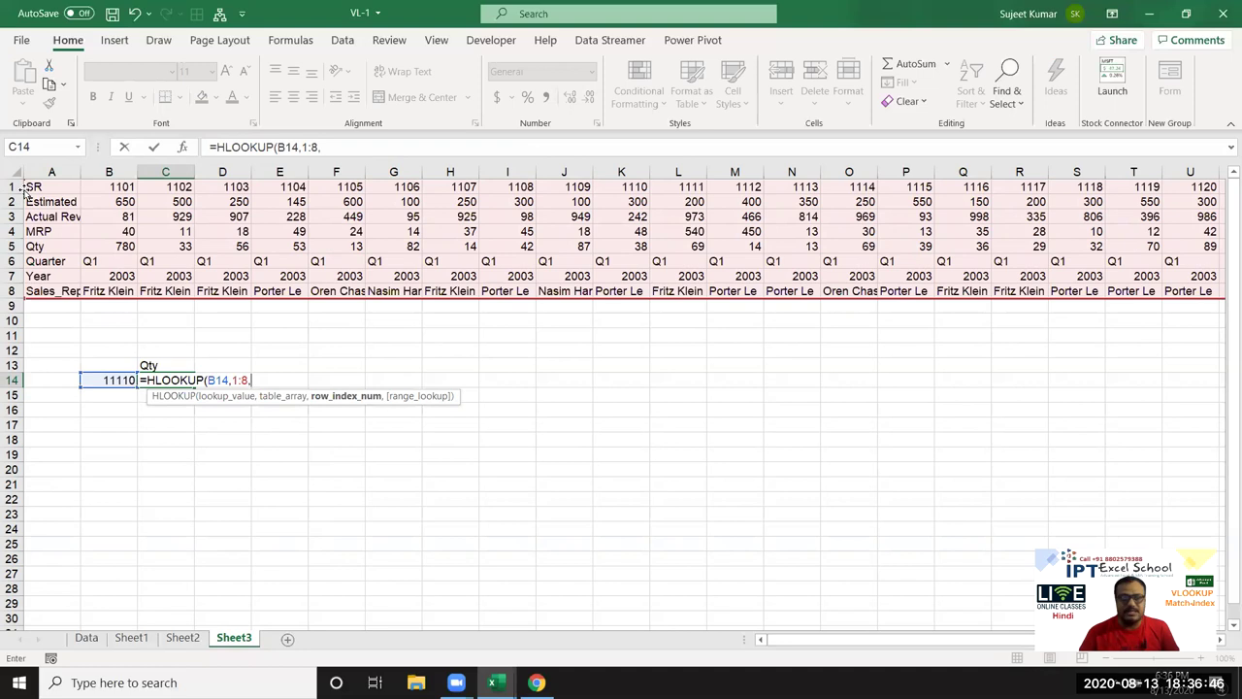
type("5,0")
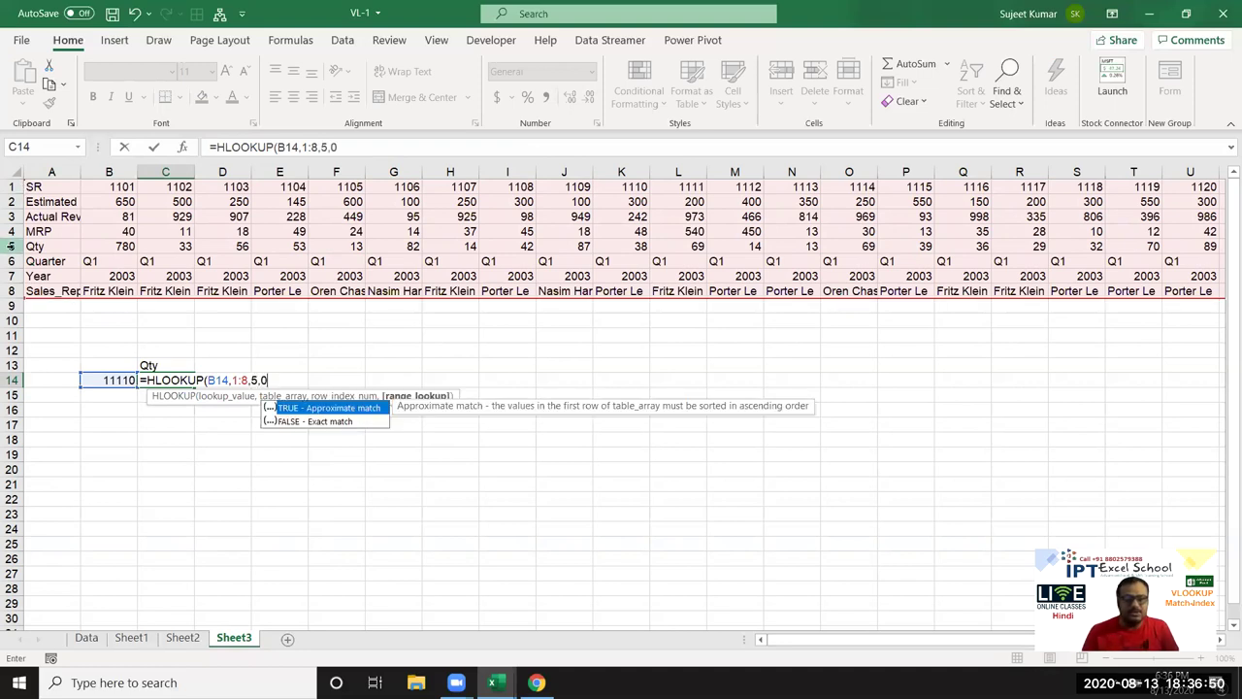
key("Return")
key("Up")
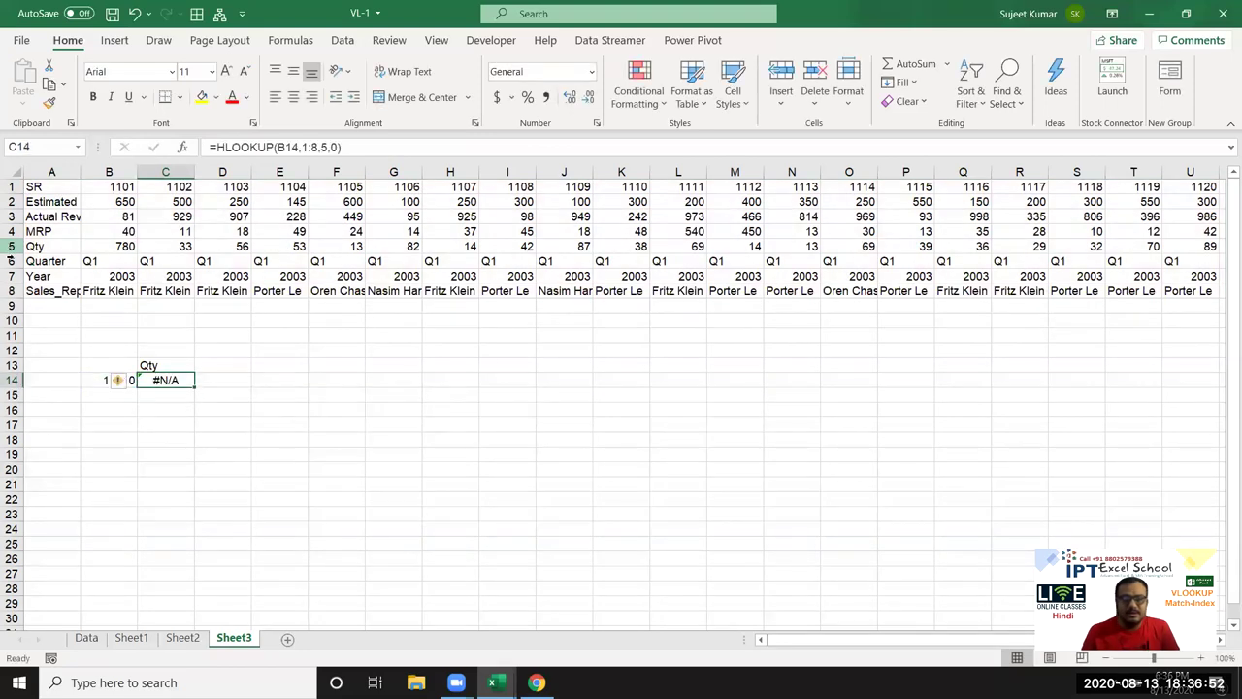
Step: Correct B14's lookup SR to 1110 so C14 returns Qty 38
left_click(334, 146)
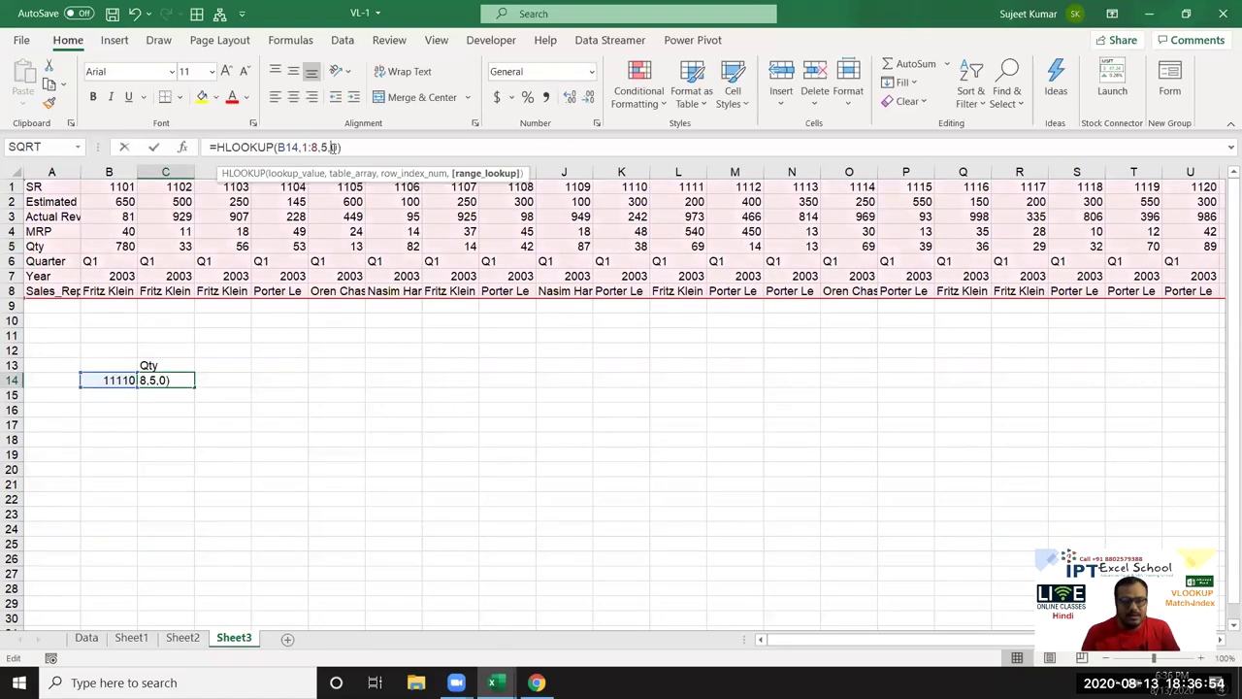
left_click(312, 146)
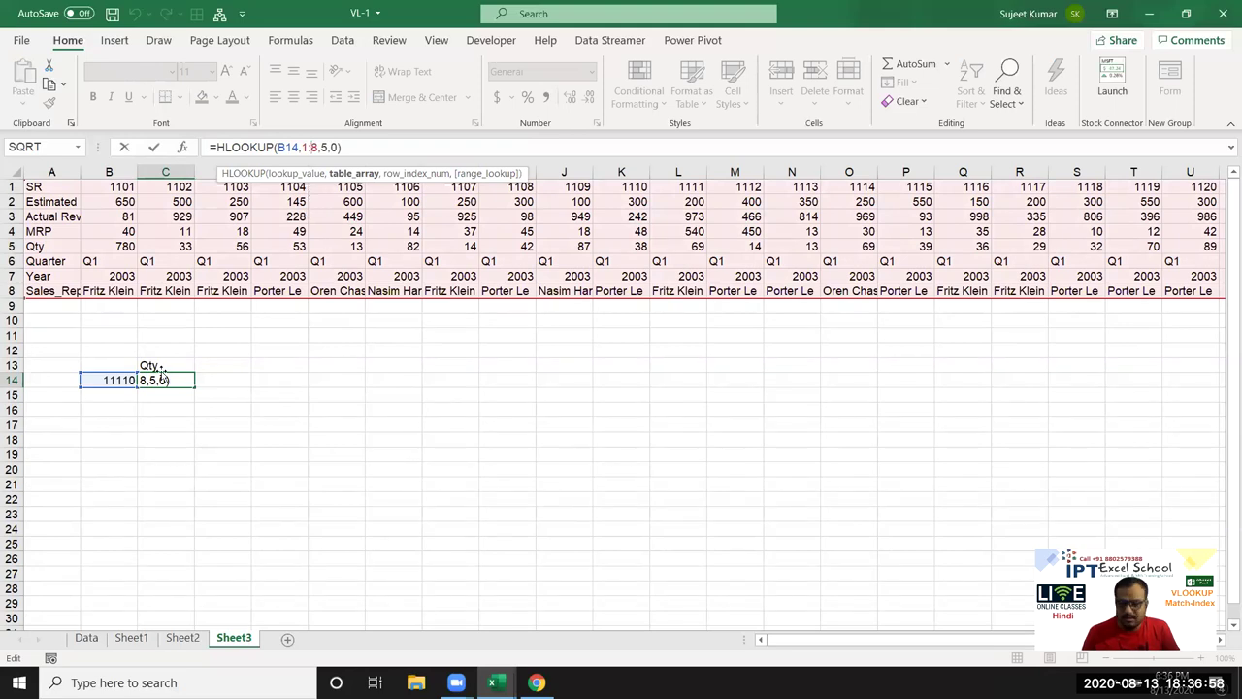
key("Return")
key("Up")
key("Left")
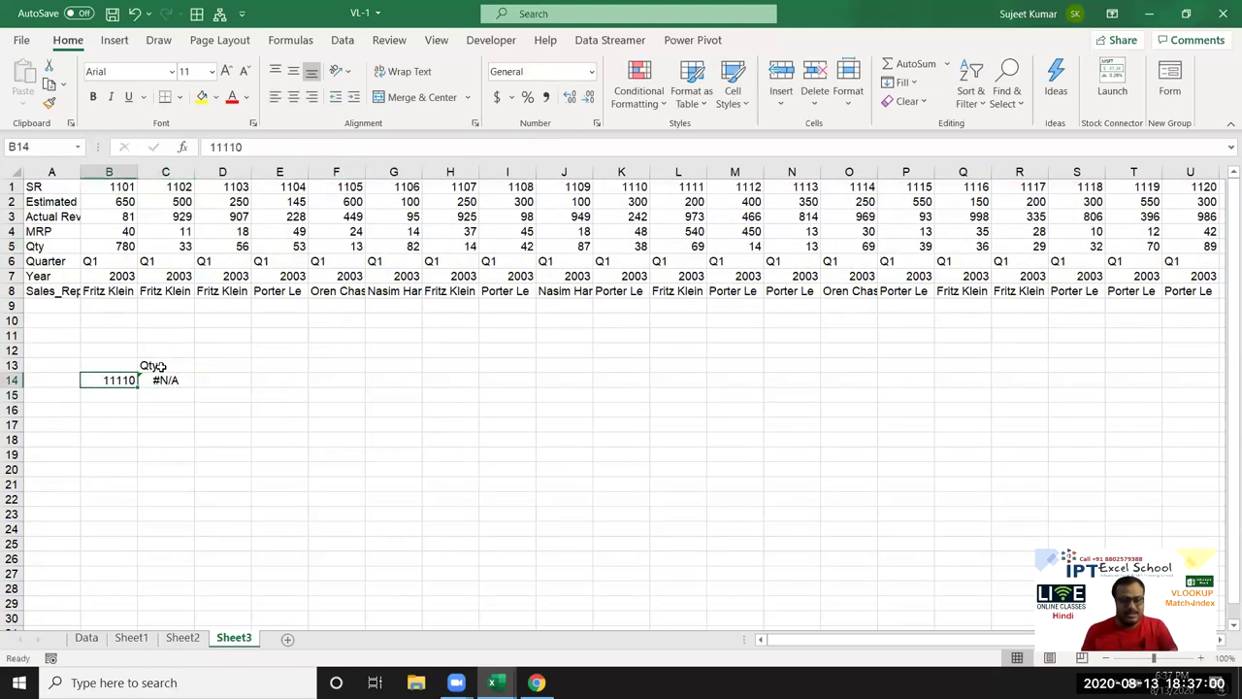
key("F2")
key("Left")
key("Left")
key("BackSpace")
key("Return")
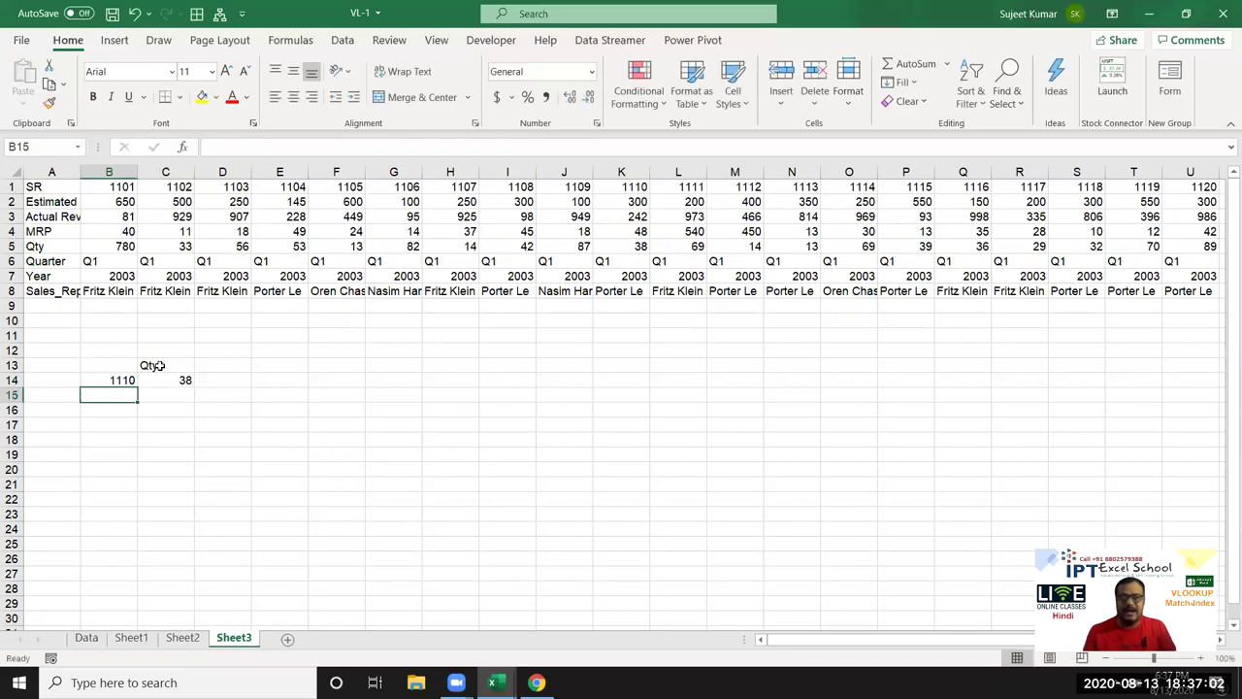
Step: Review C14's HLOOKUP formula without changes, then move to C15
left_click(165, 385)
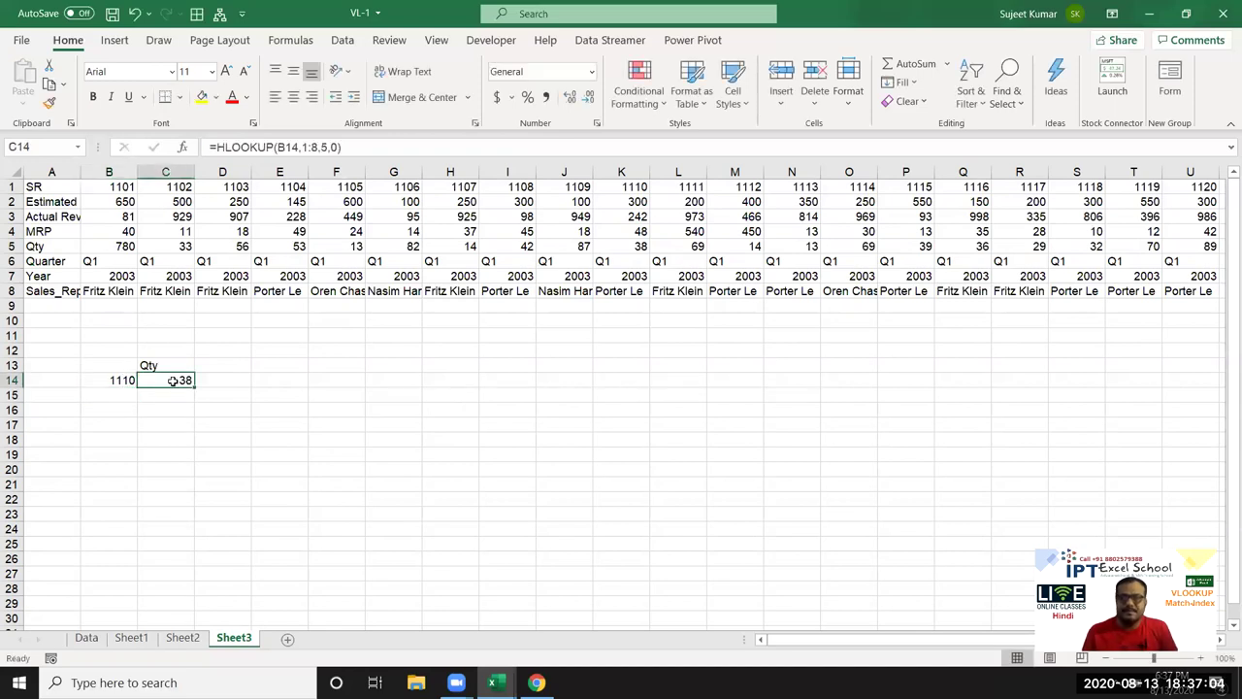
scroll(268, 402, "up", 5, "ctrl")
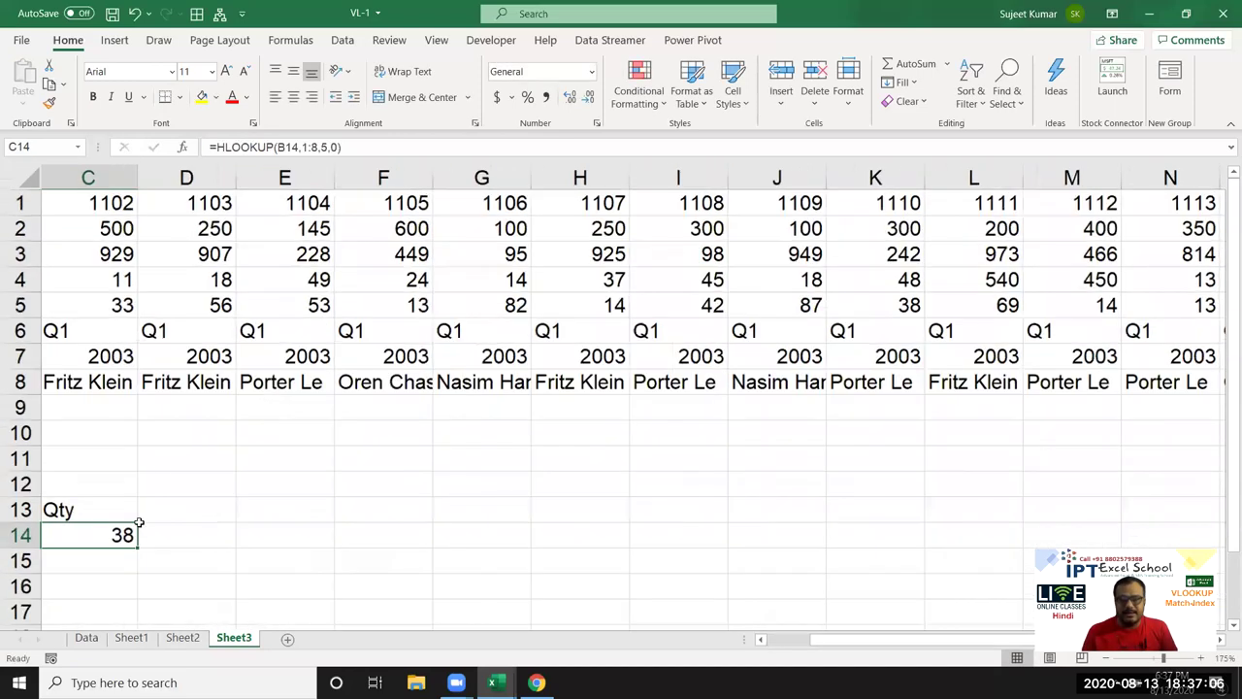
double_click(126, 539)
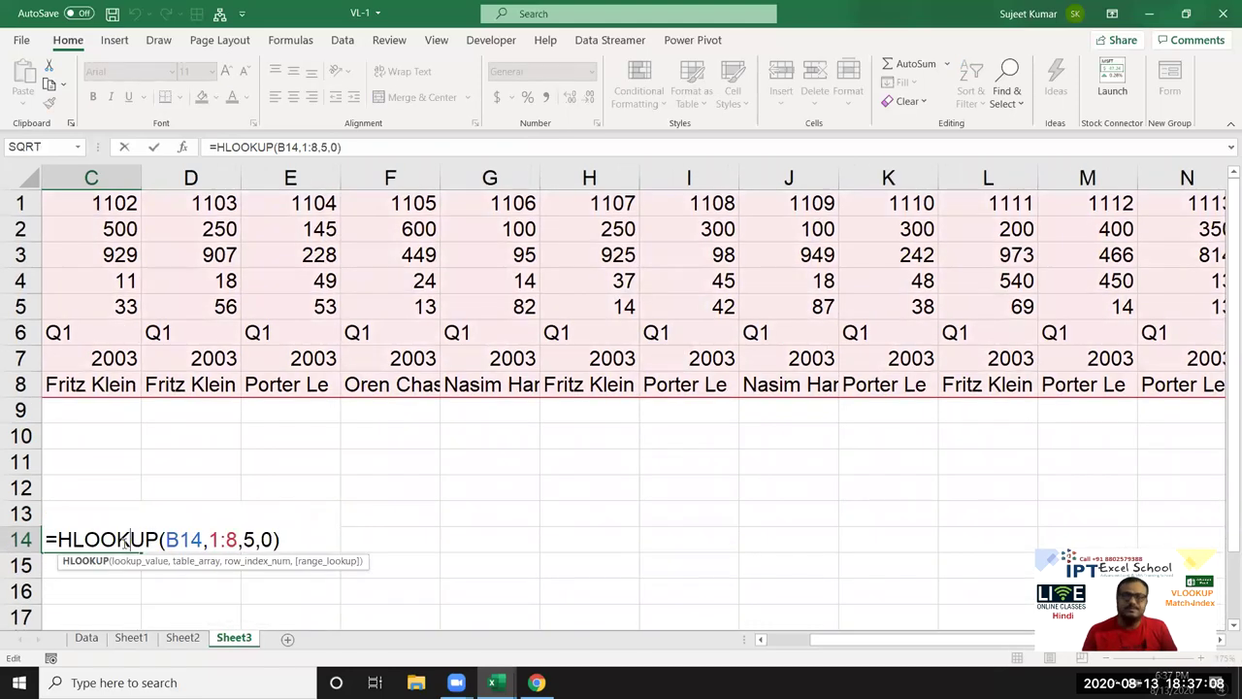
key("Escape")
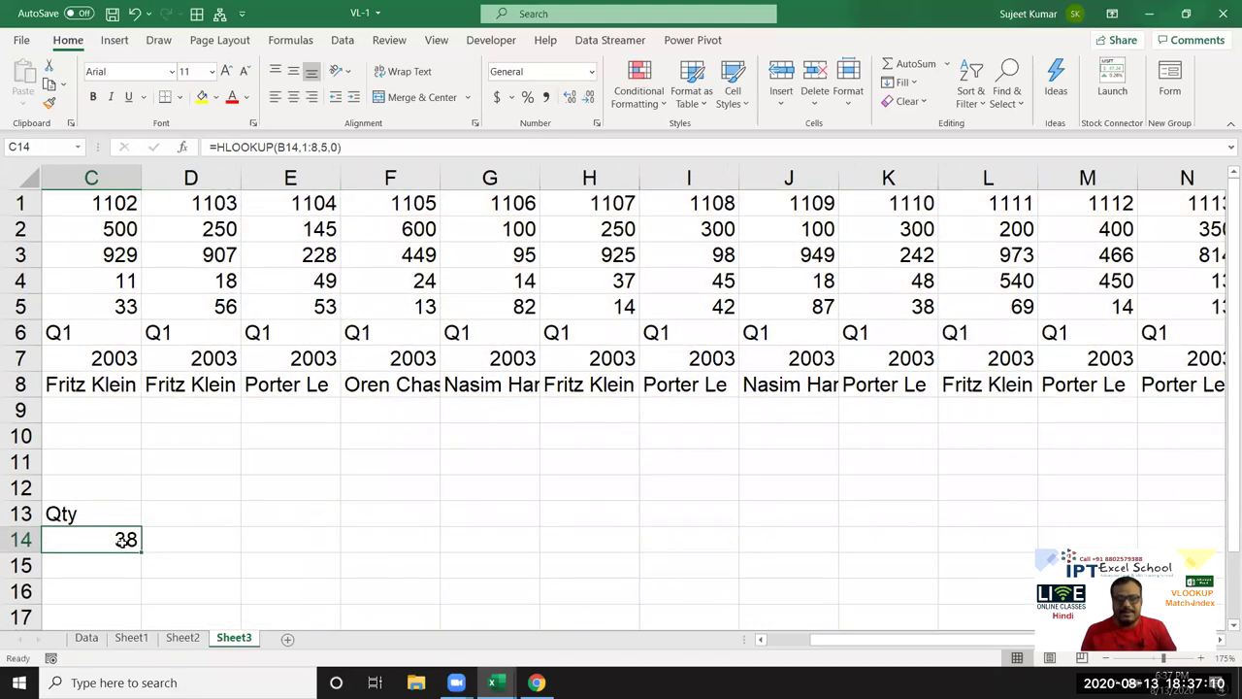
key("Left")
key("Left")
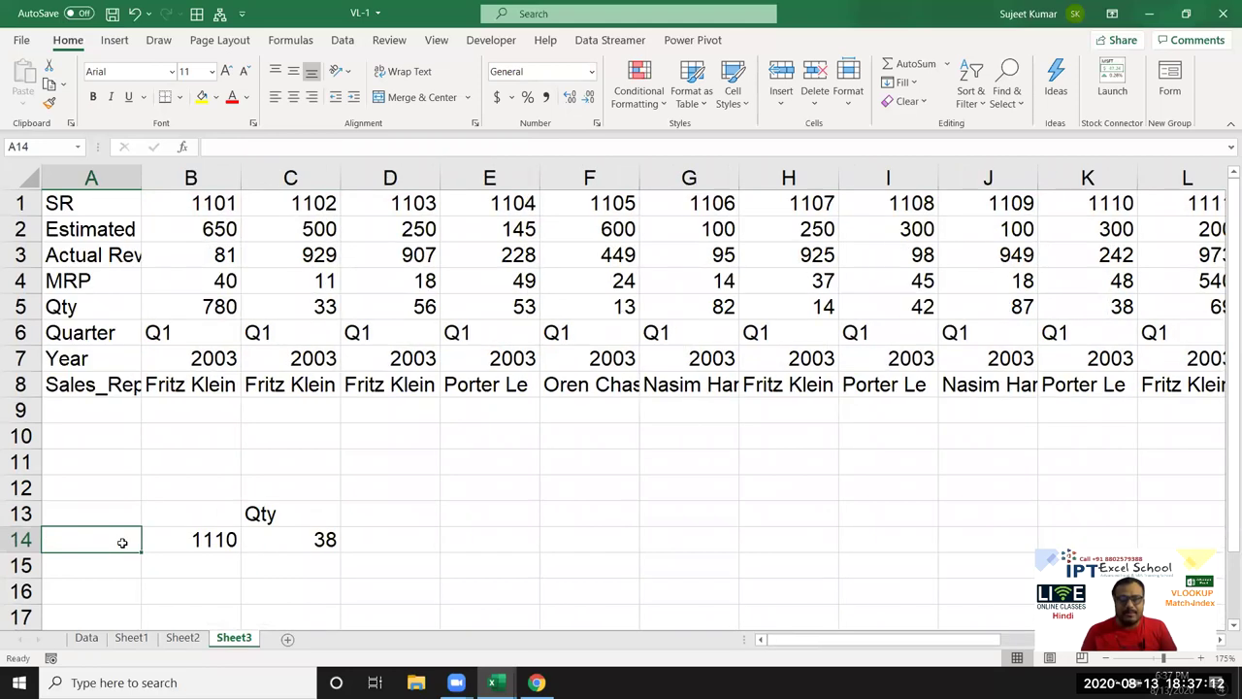
key("Down")
key("Right")
key("Right")
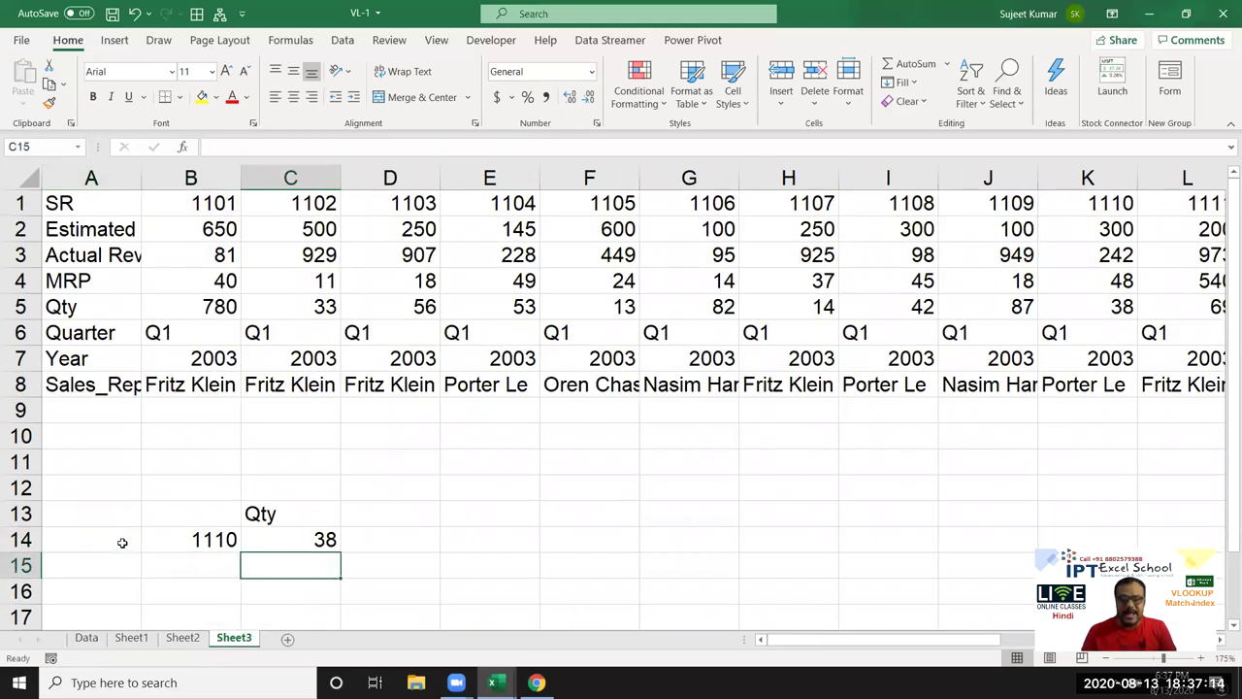
Step: Enter =MATCH(B14,1:1,0) in C15, returning position 11 for SR 1110
type("=m")
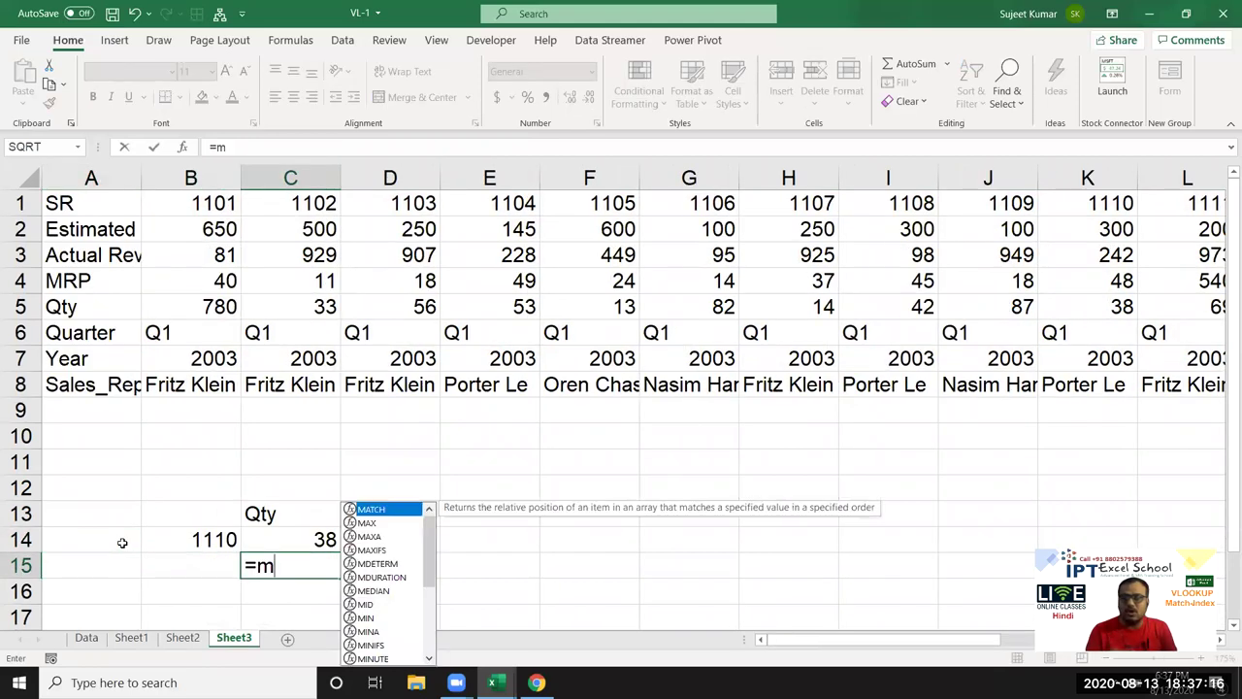
key("Tab")
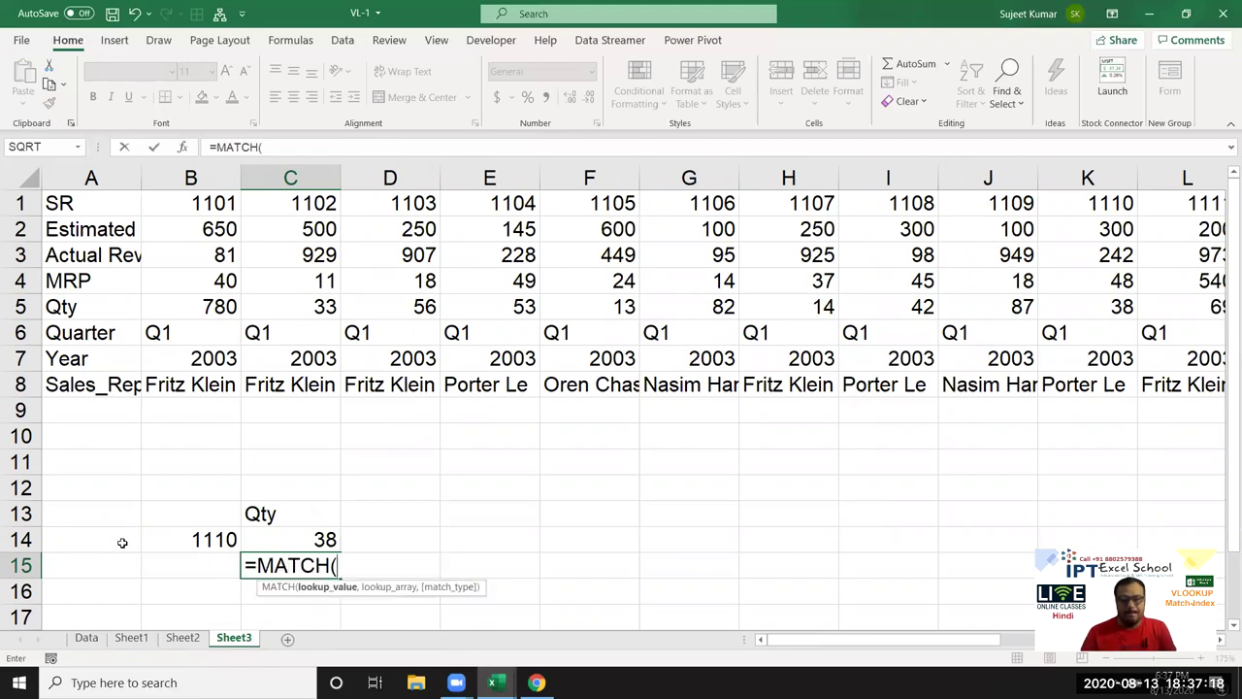
left_click(194, 550)
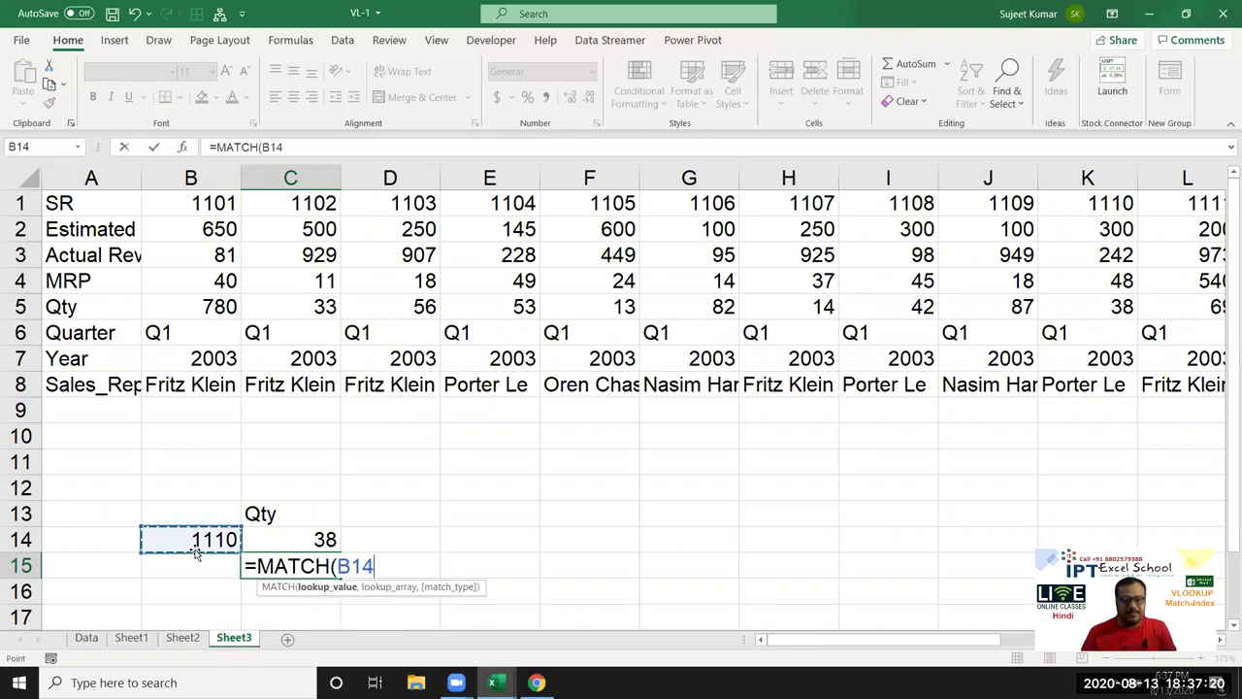
type(",")
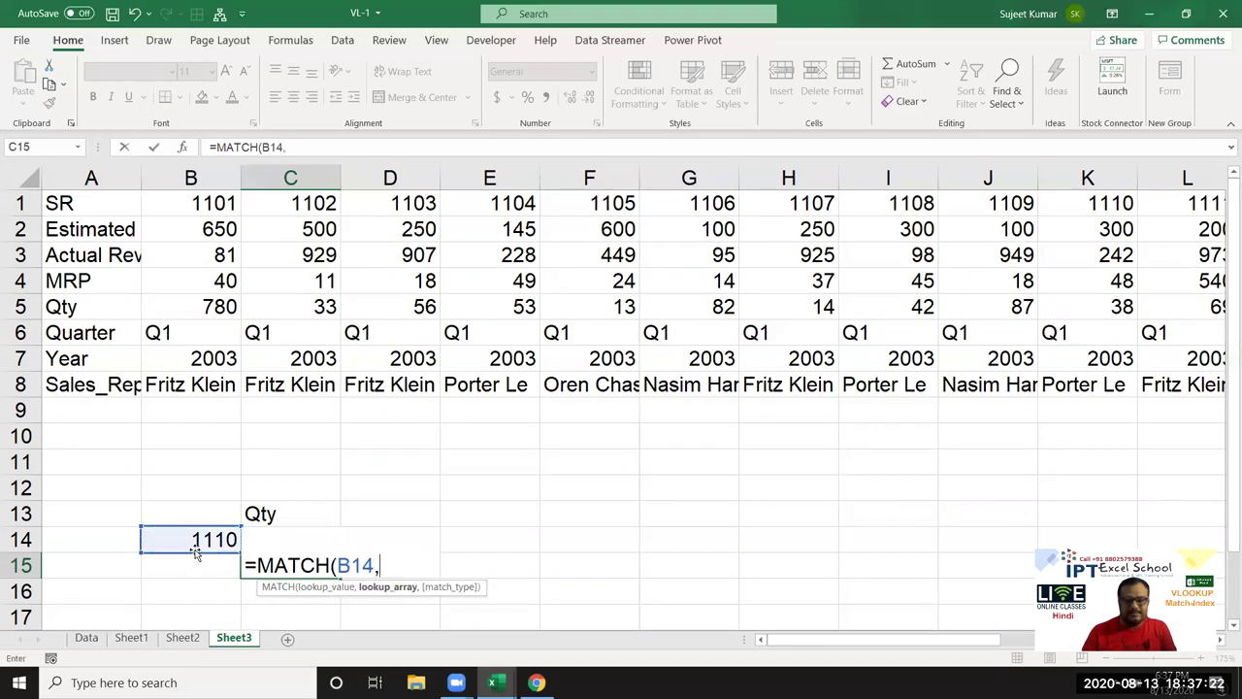
left_click(20, 202)
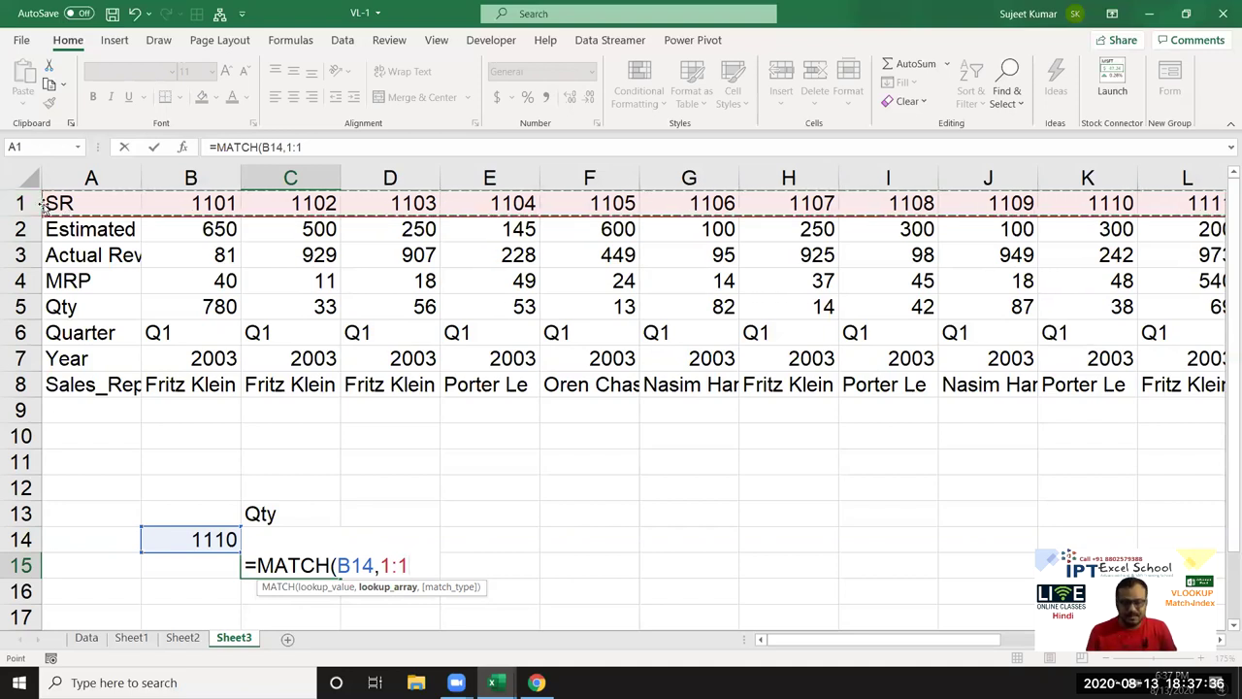
type(",0")
key("Return")
key("Up")
key("Right")
Step: Enter =INDEX(A1:U8,5,C15) in D15
type("=")
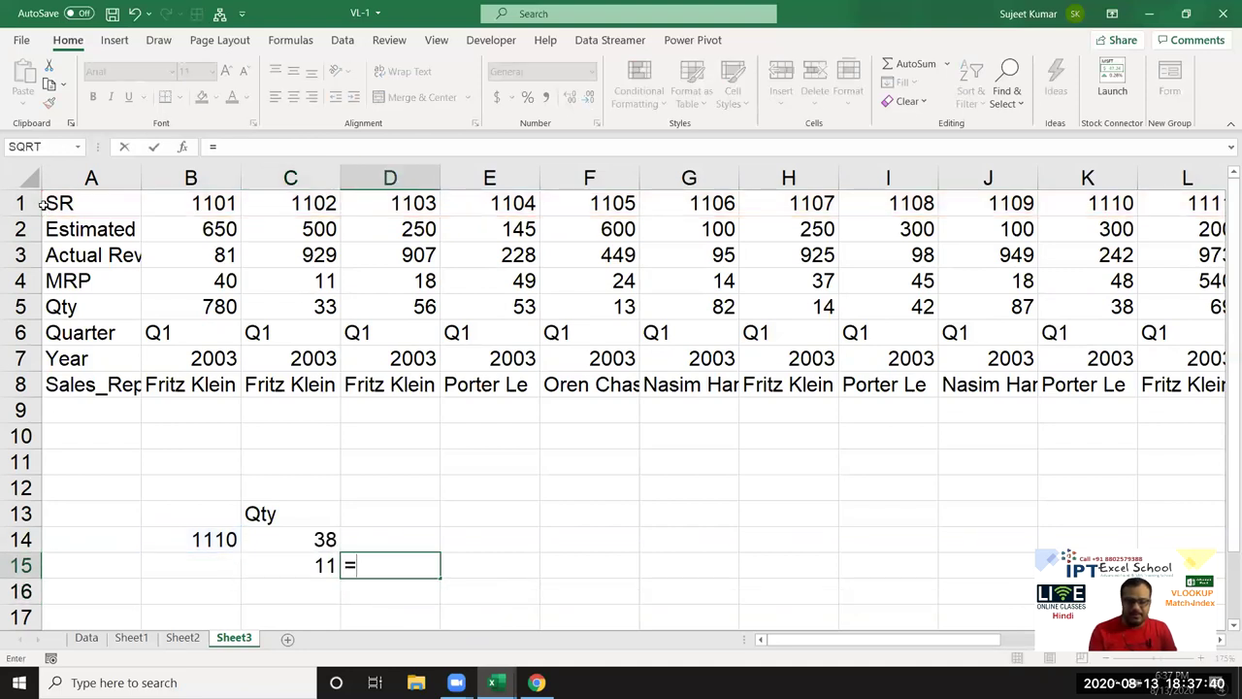
type("ind")
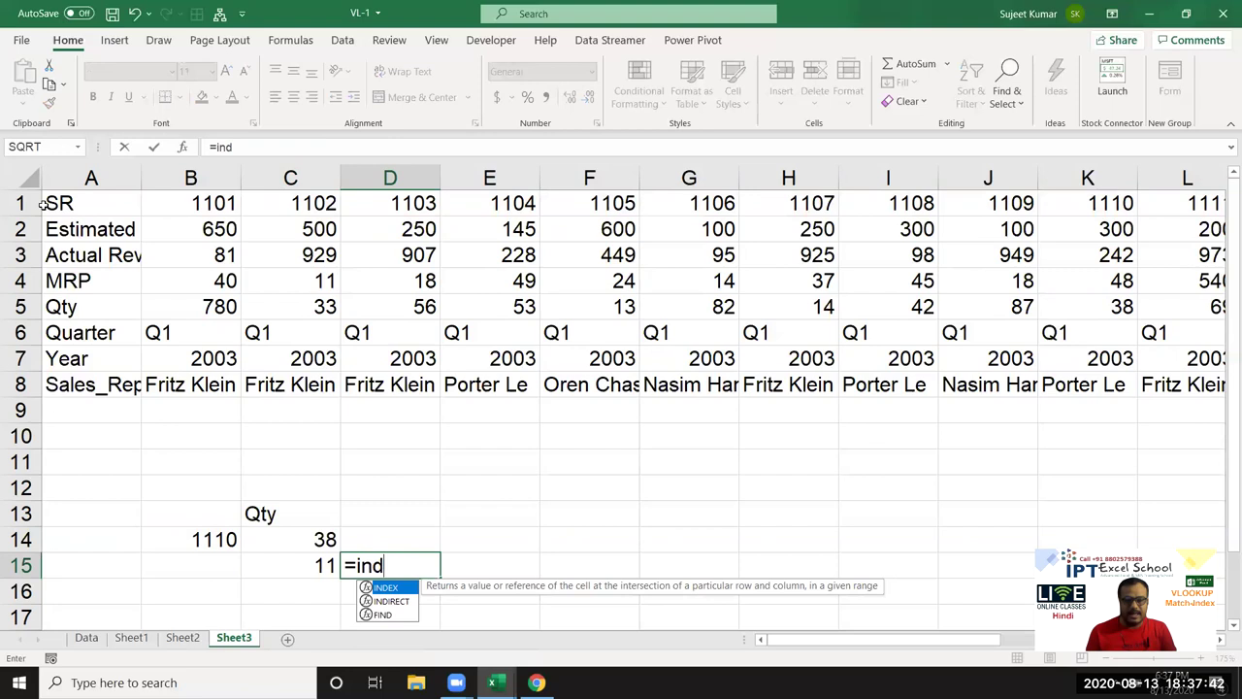
key("Tab")
left_click(79, 210)
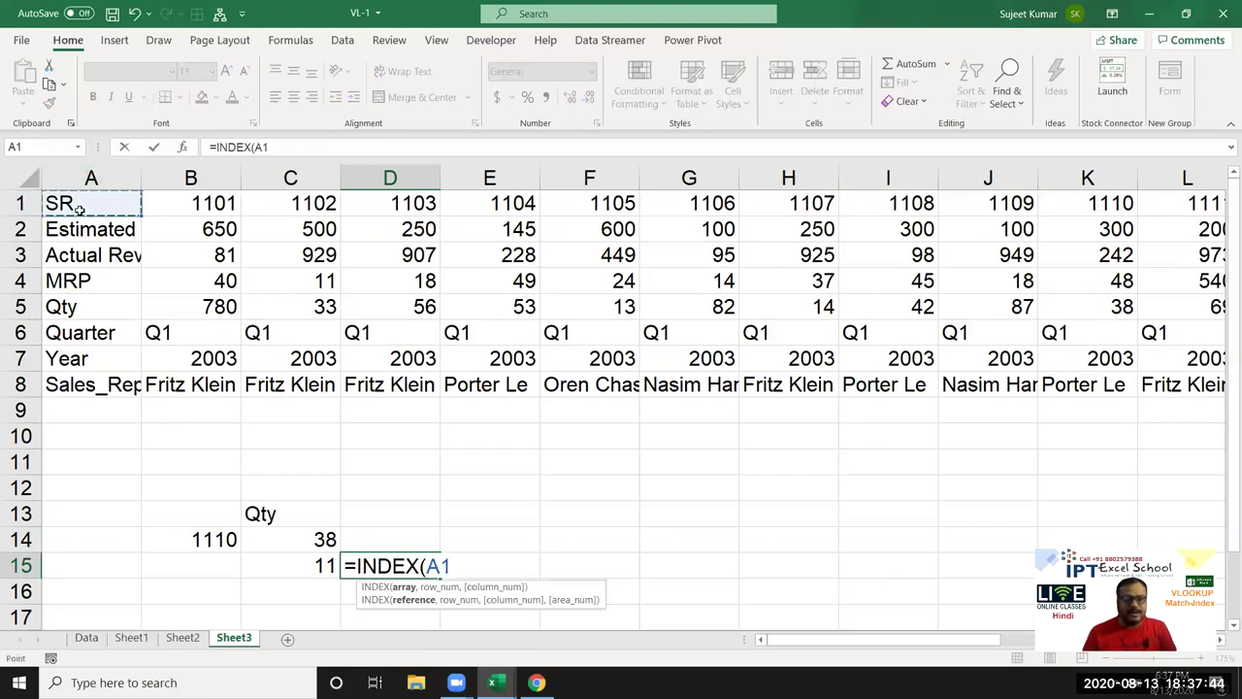
key("ctrl+shift+Right")
key("ctrl+shift+Down")
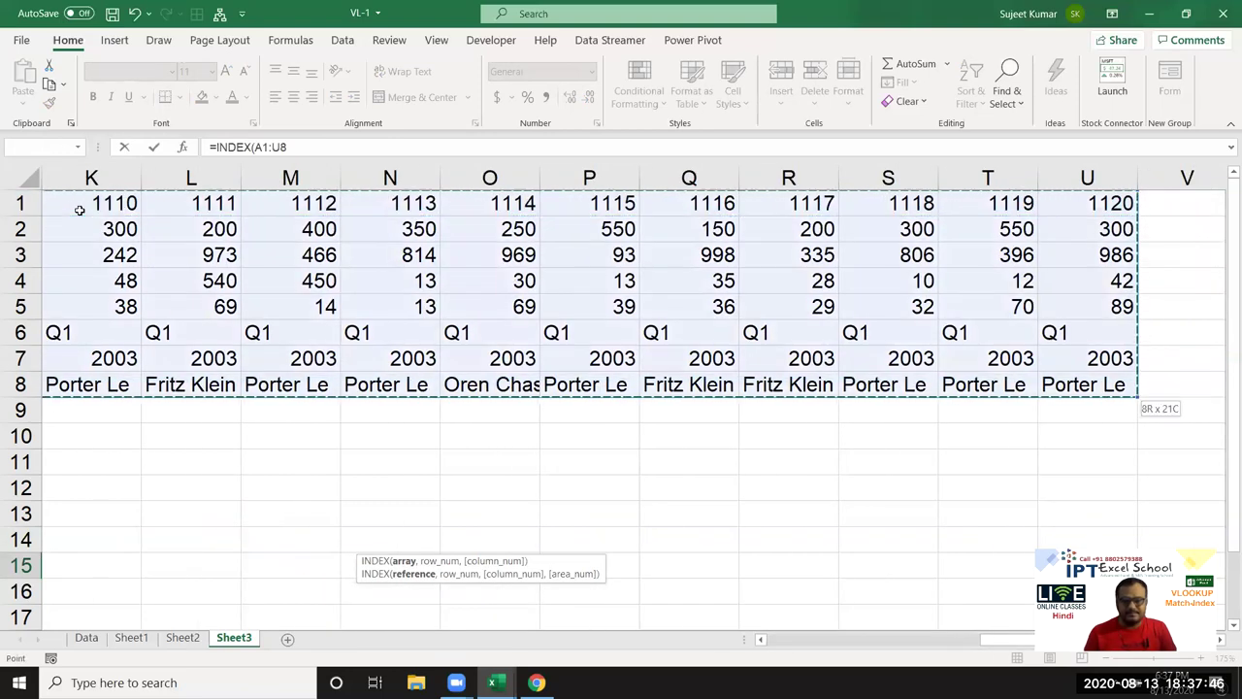
type(",5")
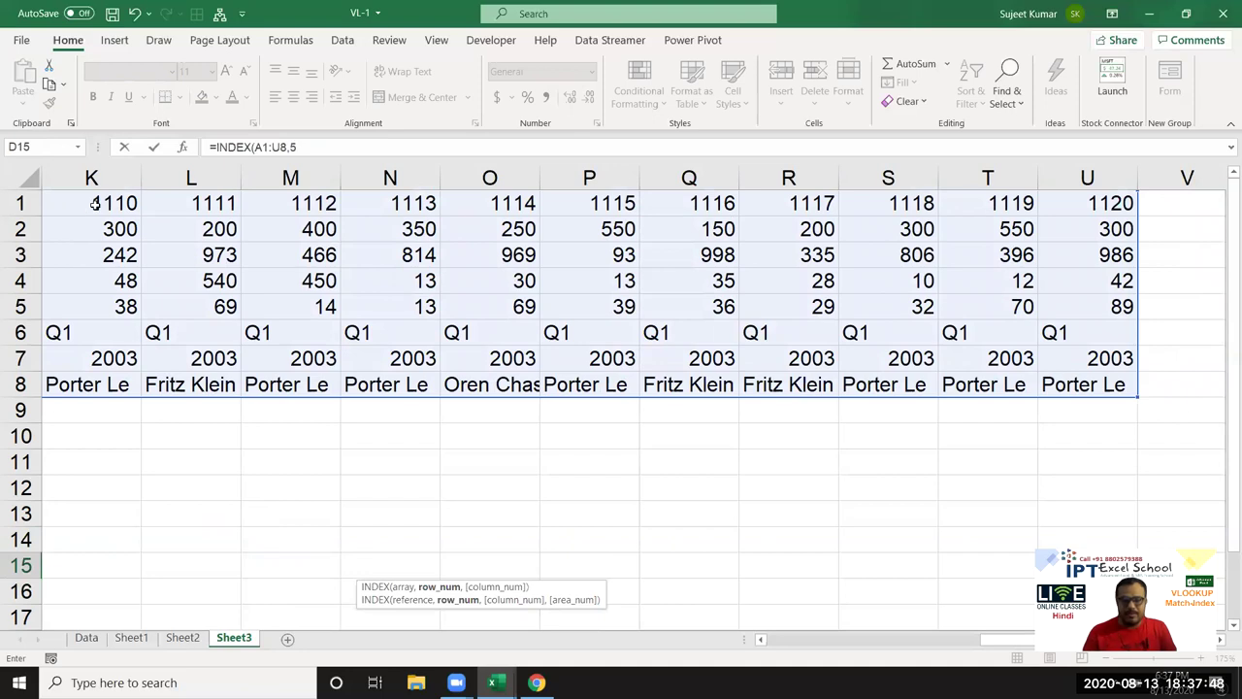
type(",")
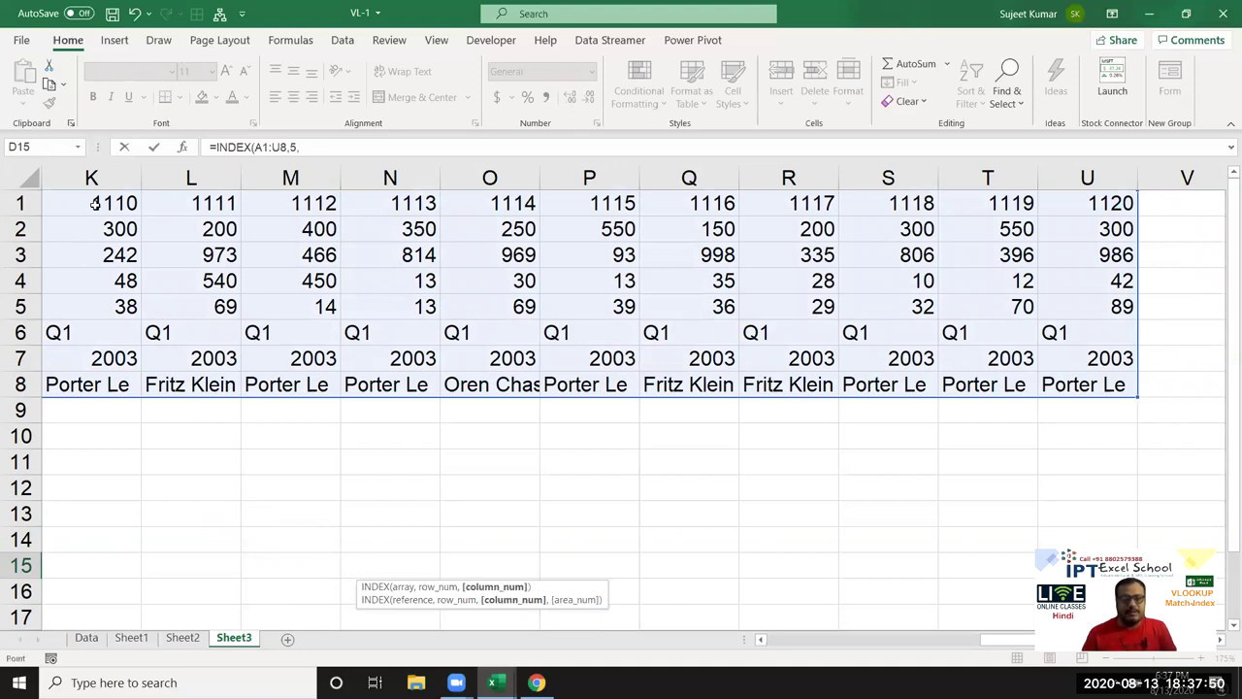
key("Left")
key("Left")
key("Left")
key("Right")
key("Right")
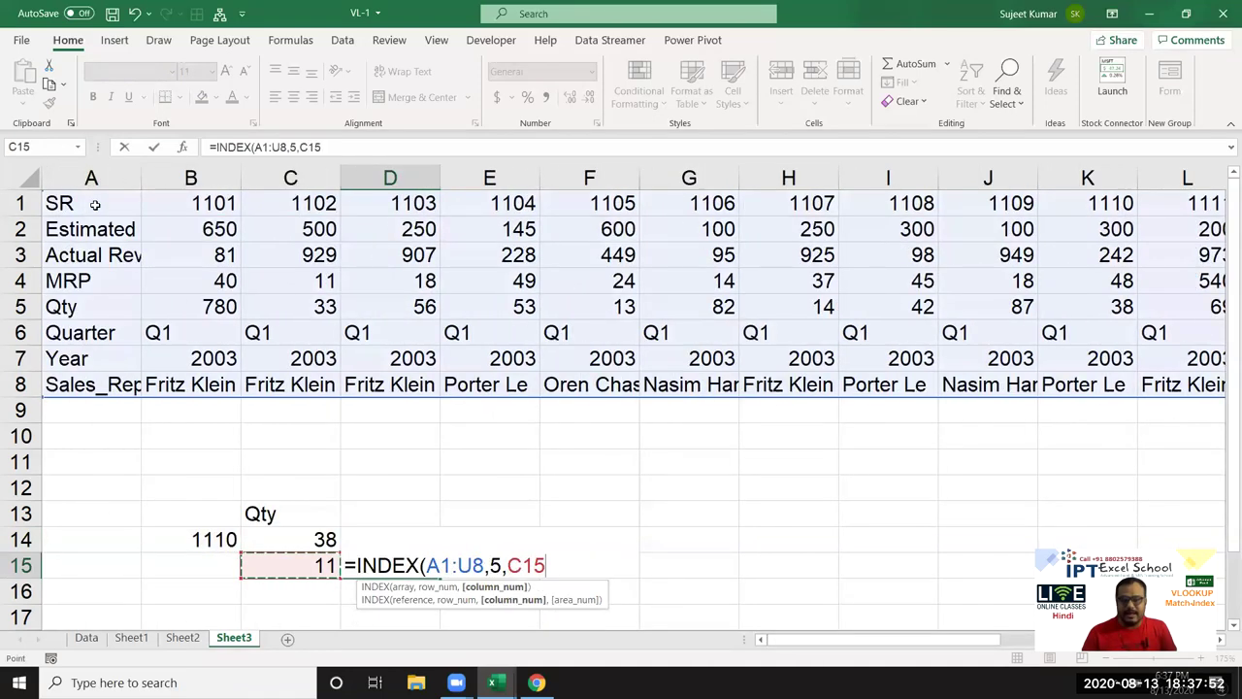
key("Return")
key("Up")
Step: Replace C15 in D15's formula with MATCH(B14,1:1,0), still returning Qty 38
key("Left")
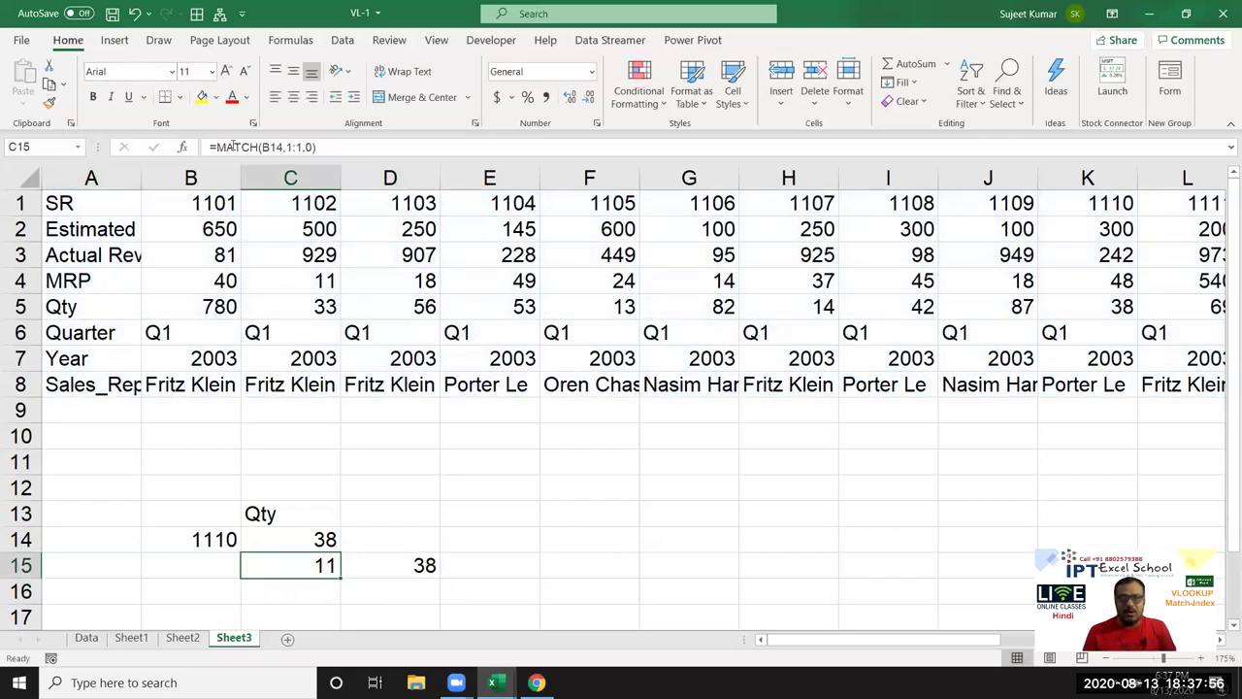
left_click(211, 148)
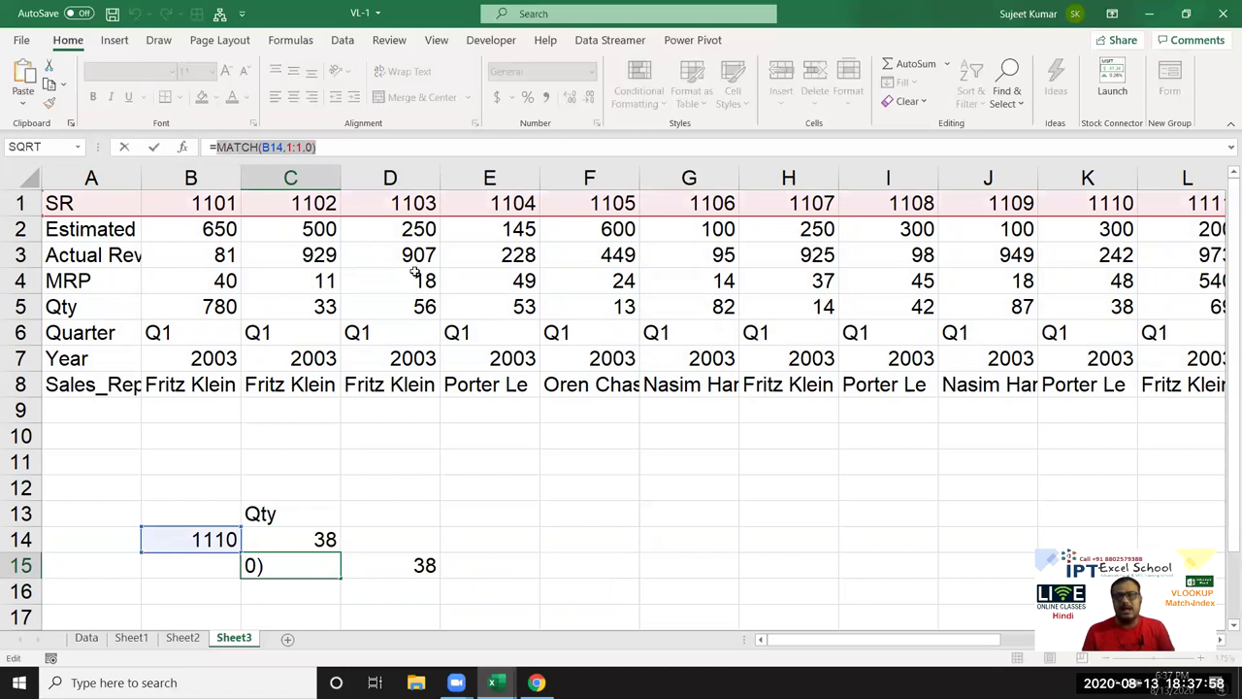
key("Escape")
double_click(417, 572)
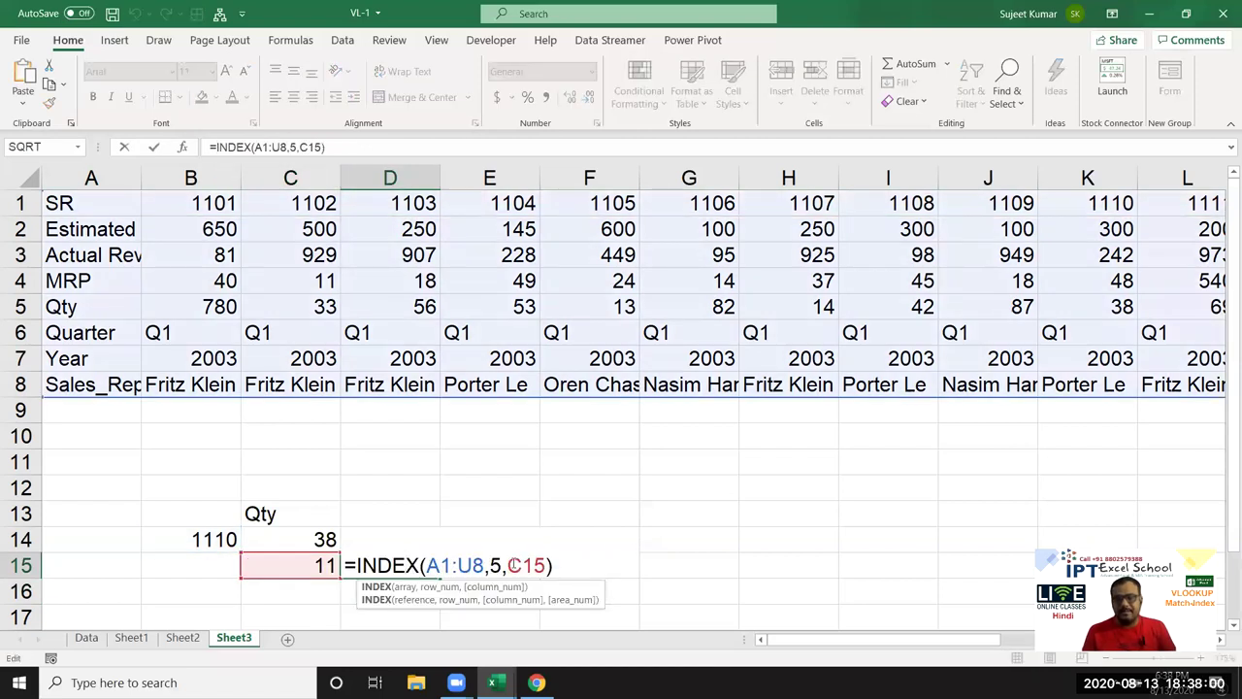
double_click(524, 565)
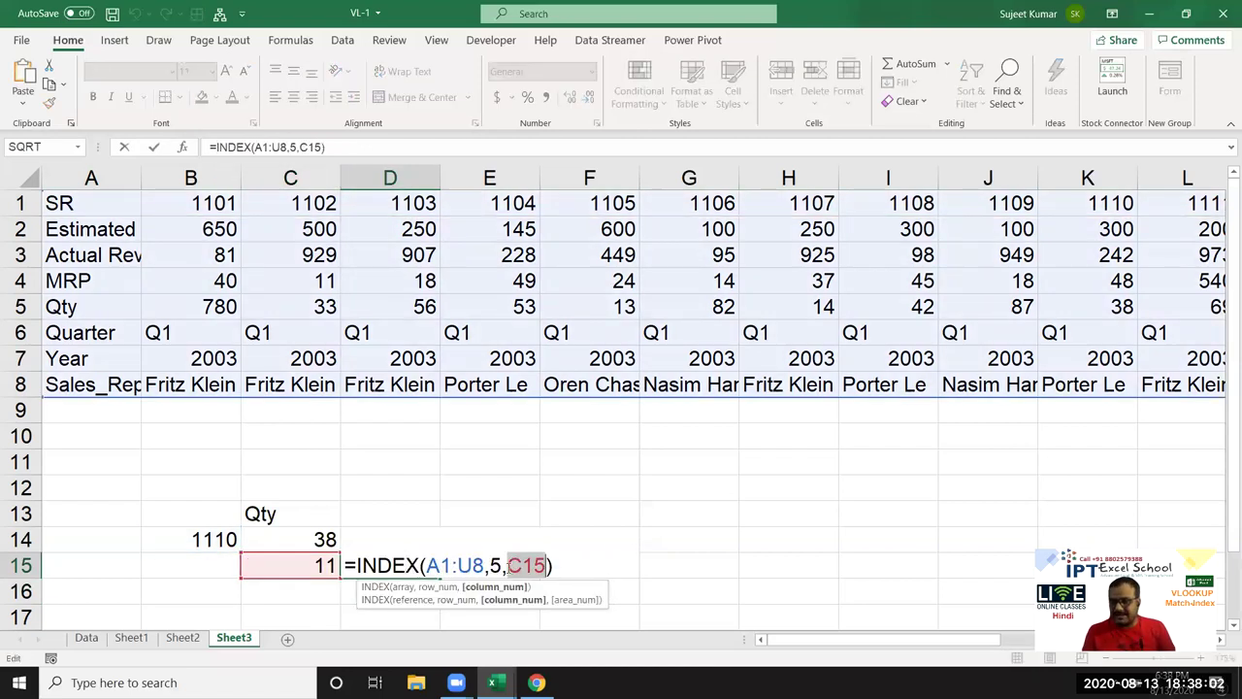
key("ctrl+v")
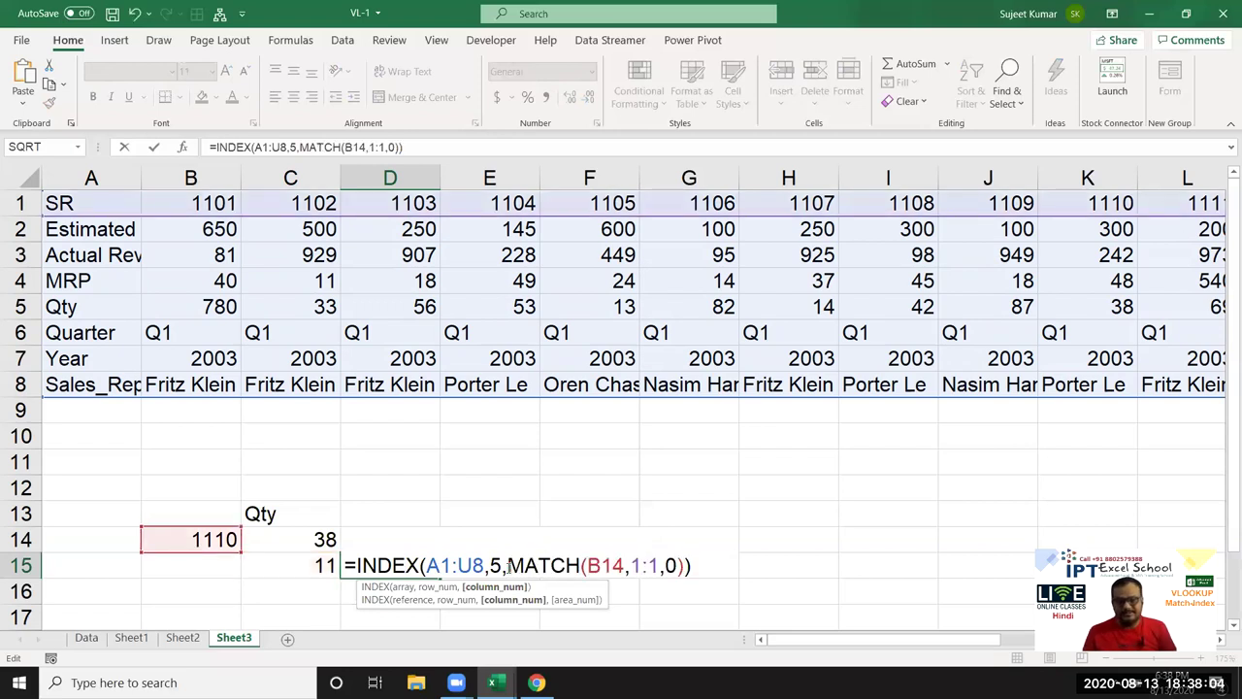
key("Return")
key("Up")
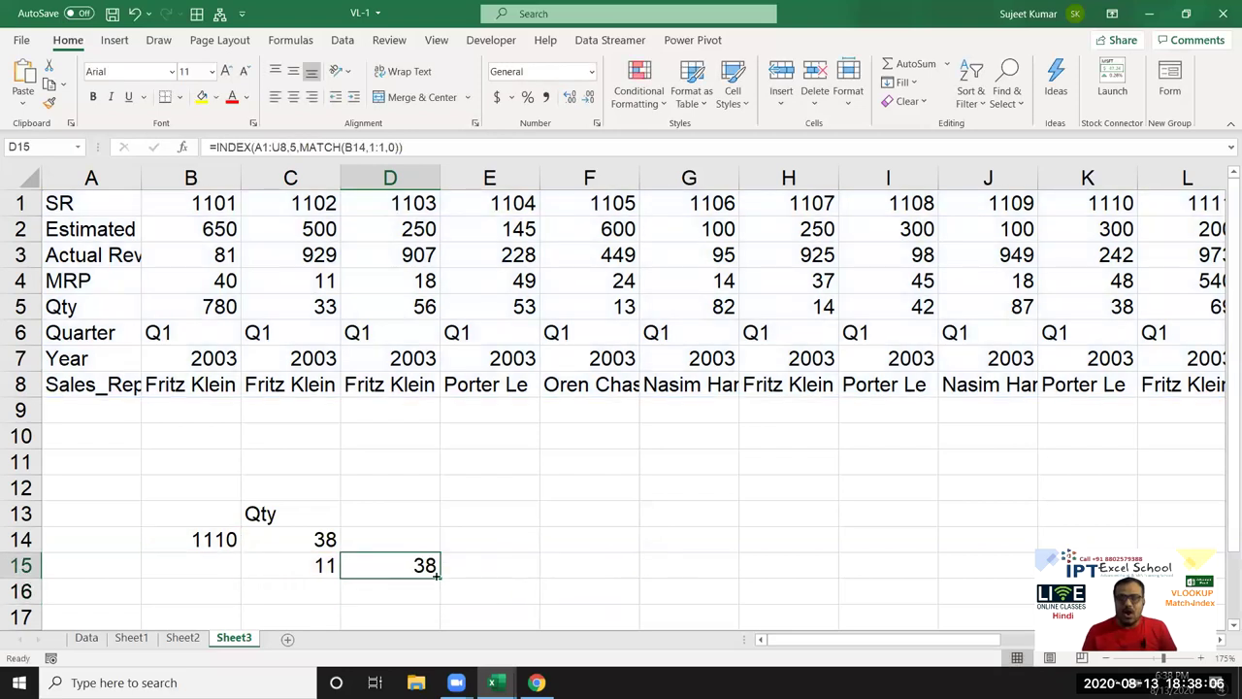
left_click(462, 568)
Step: Enter =OFFSET(A1,4,10) in E15
type("=")
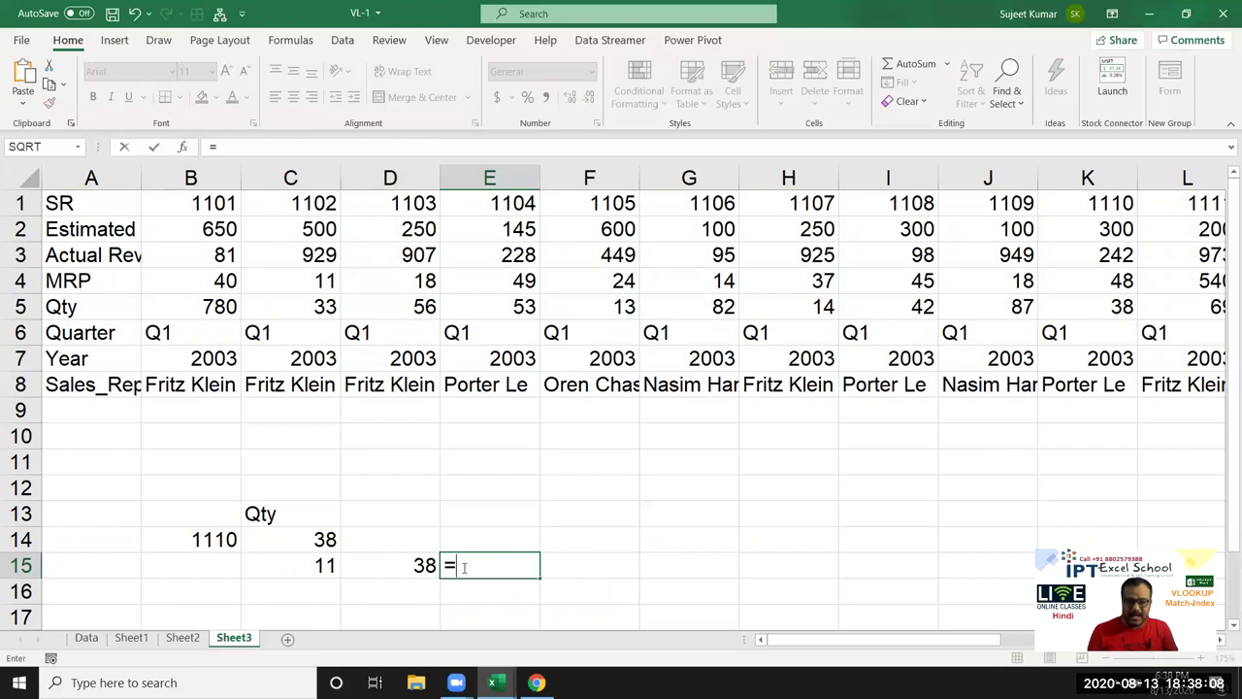
type("of")
key("Tab")
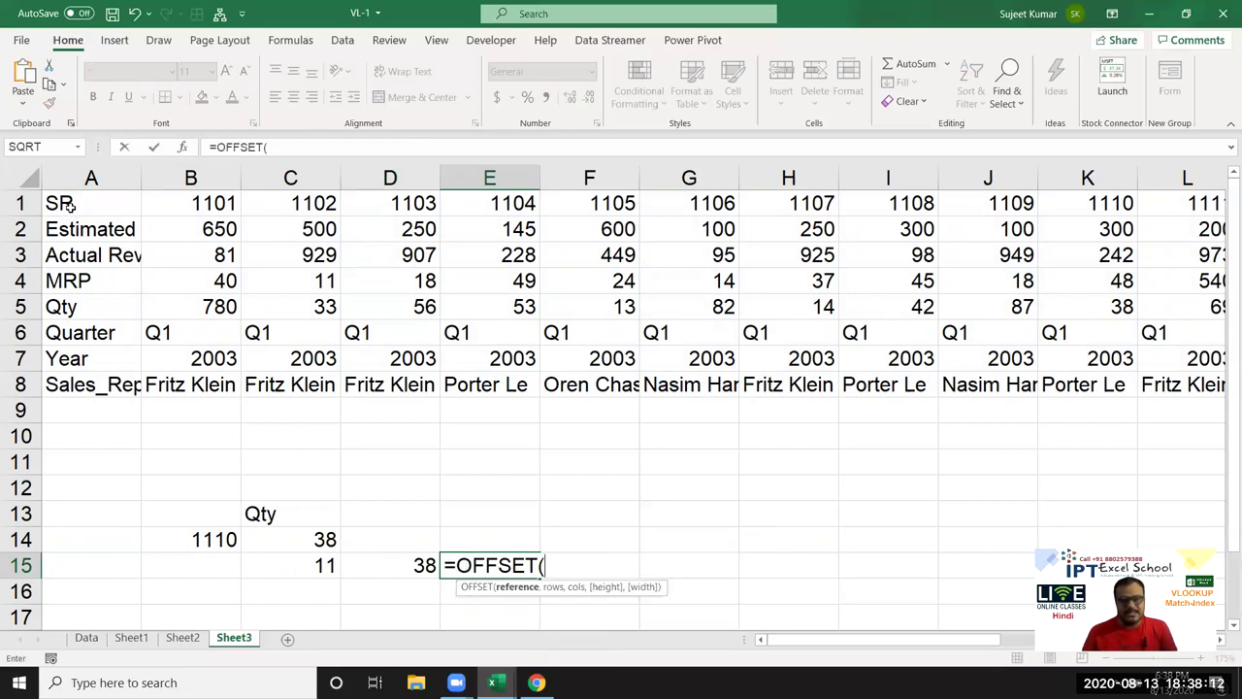
left_click(71, 206)
type(",")
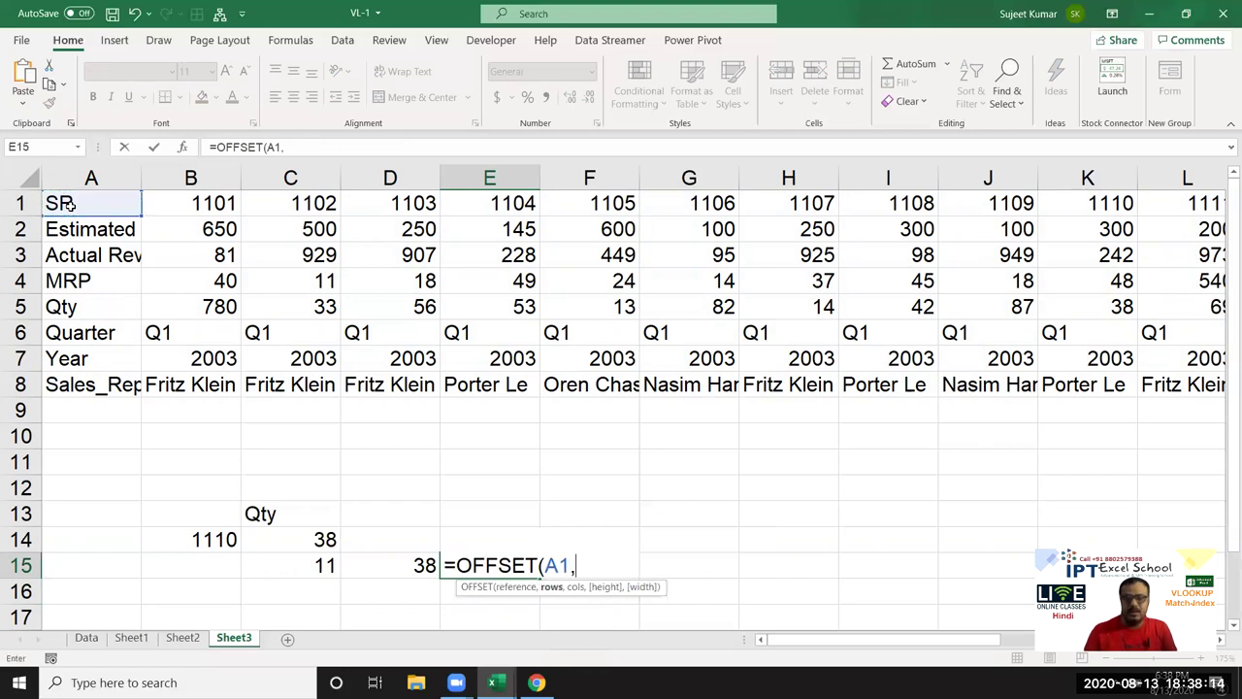
type("4,")
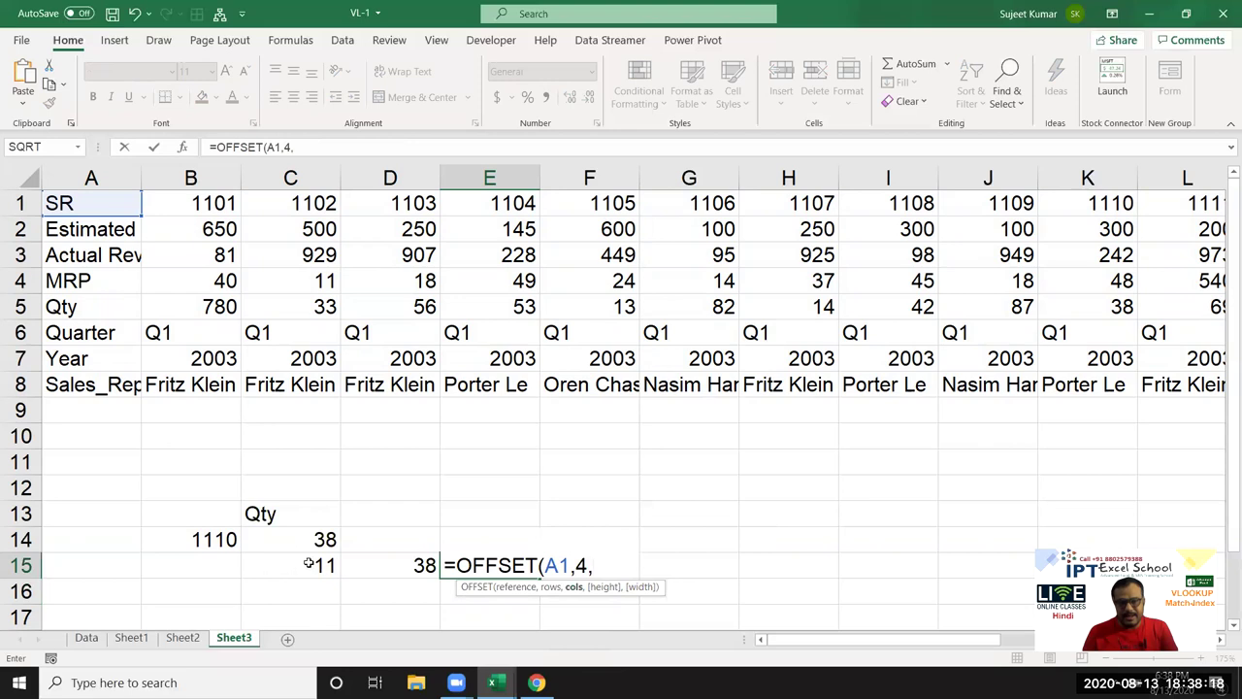
type("10")
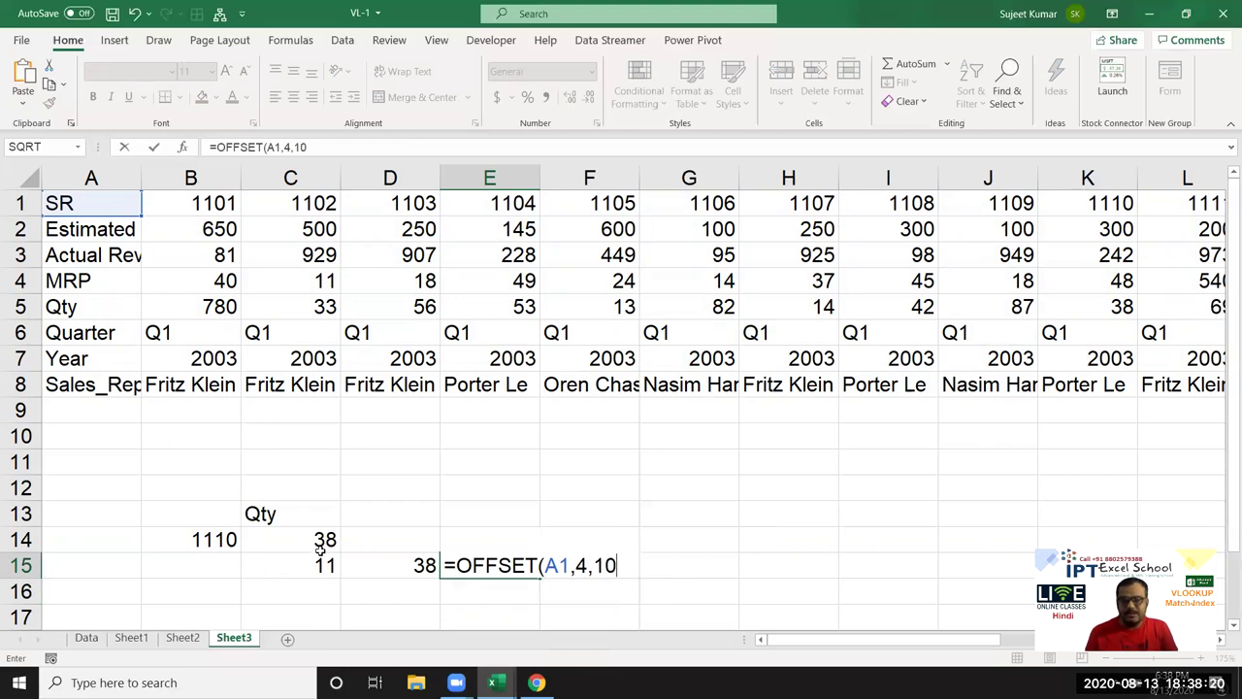
key("Return")
Step: Replace the column offset 10 with MATCH(B14,1:1,0)-1 in E15's formula
key("Up")
key("Left")
key("Left")
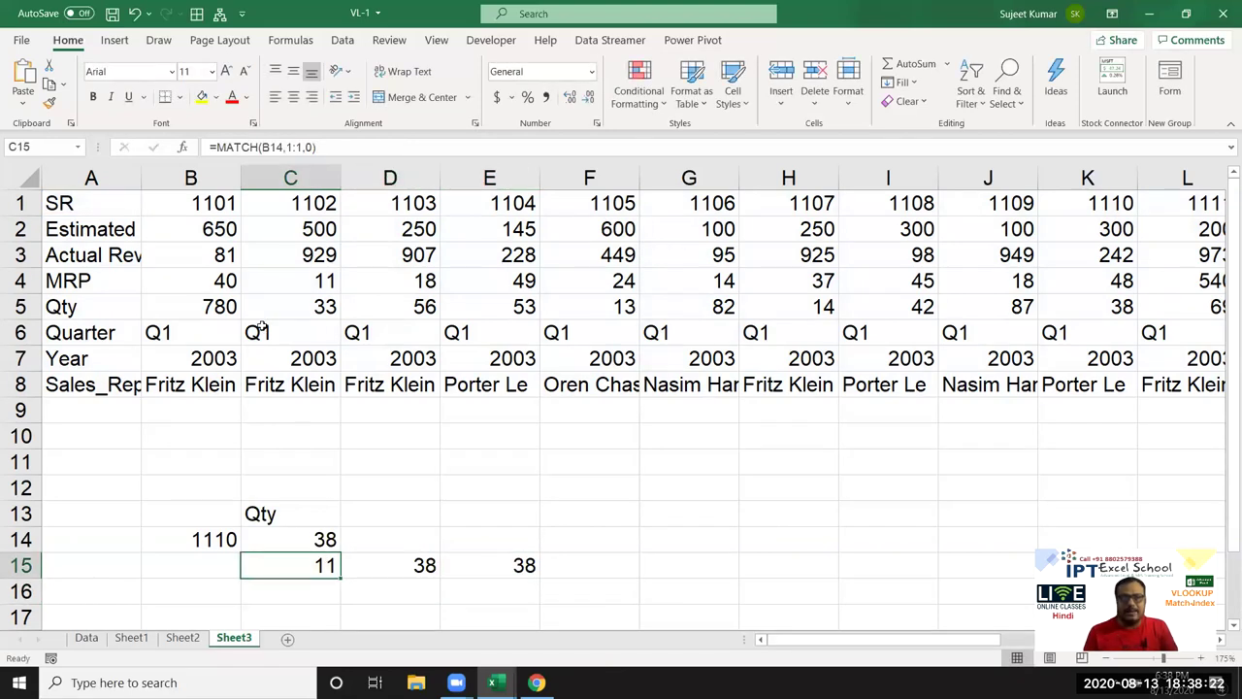
left_click(219, 146)
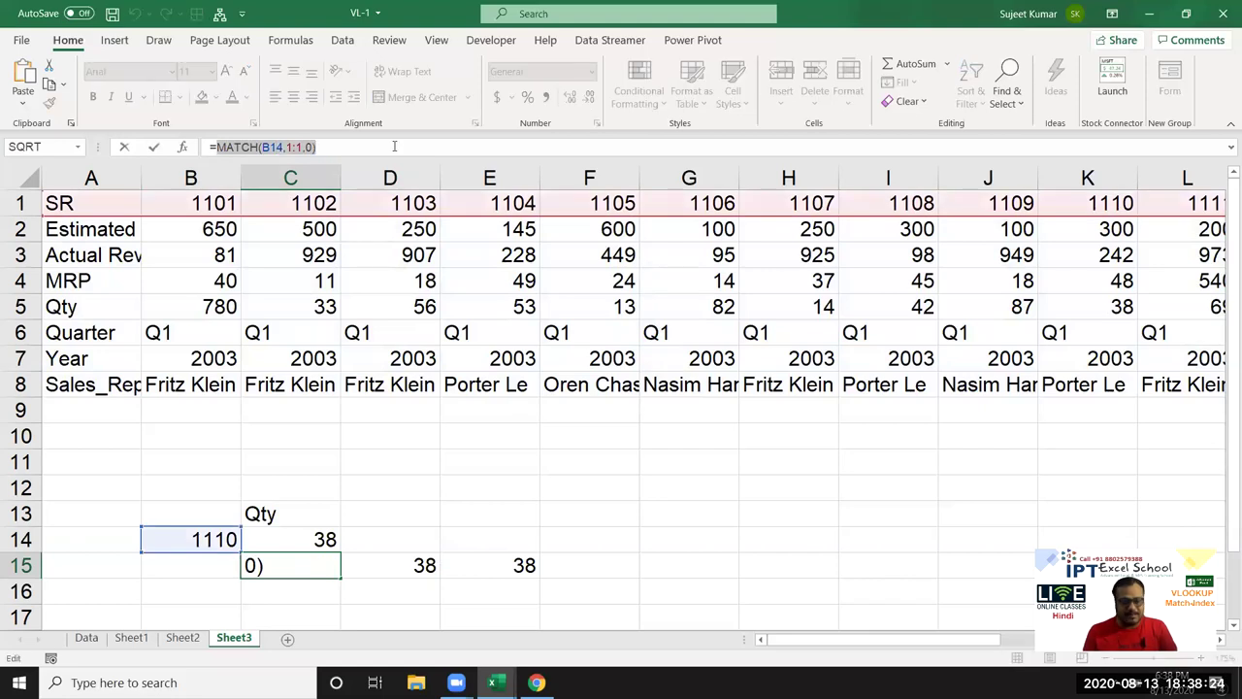
key("Escape")
double_click(507, 570)
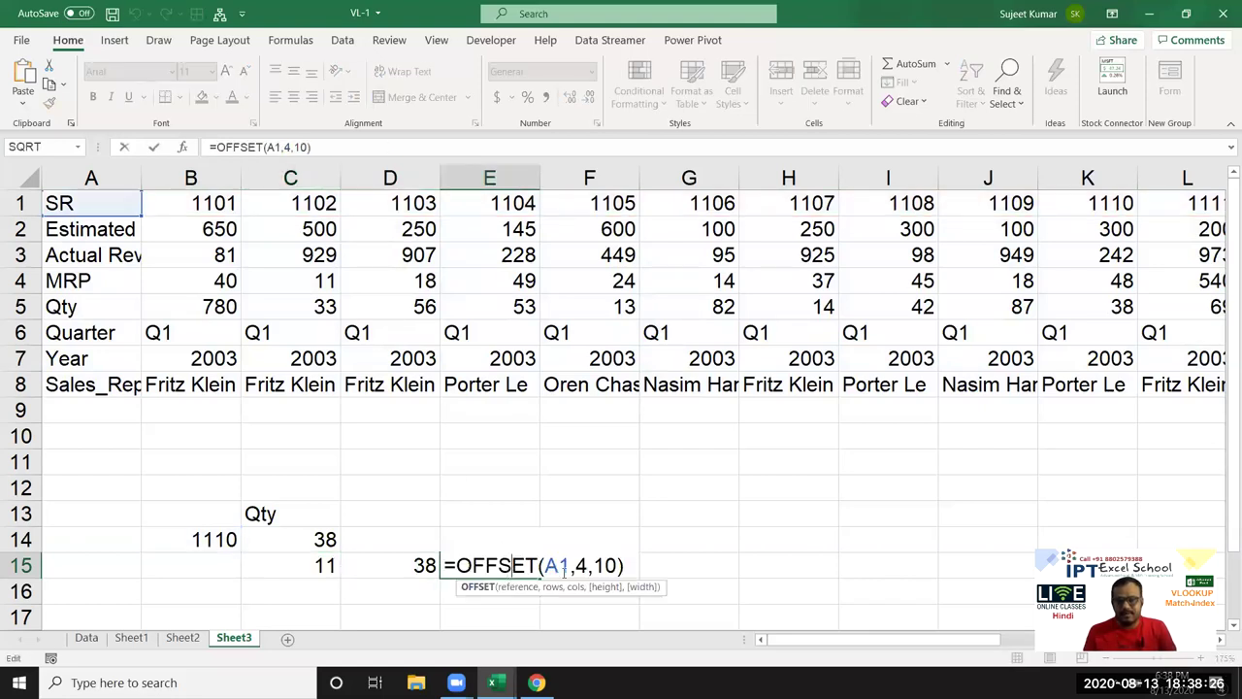
double_click(607, 565)
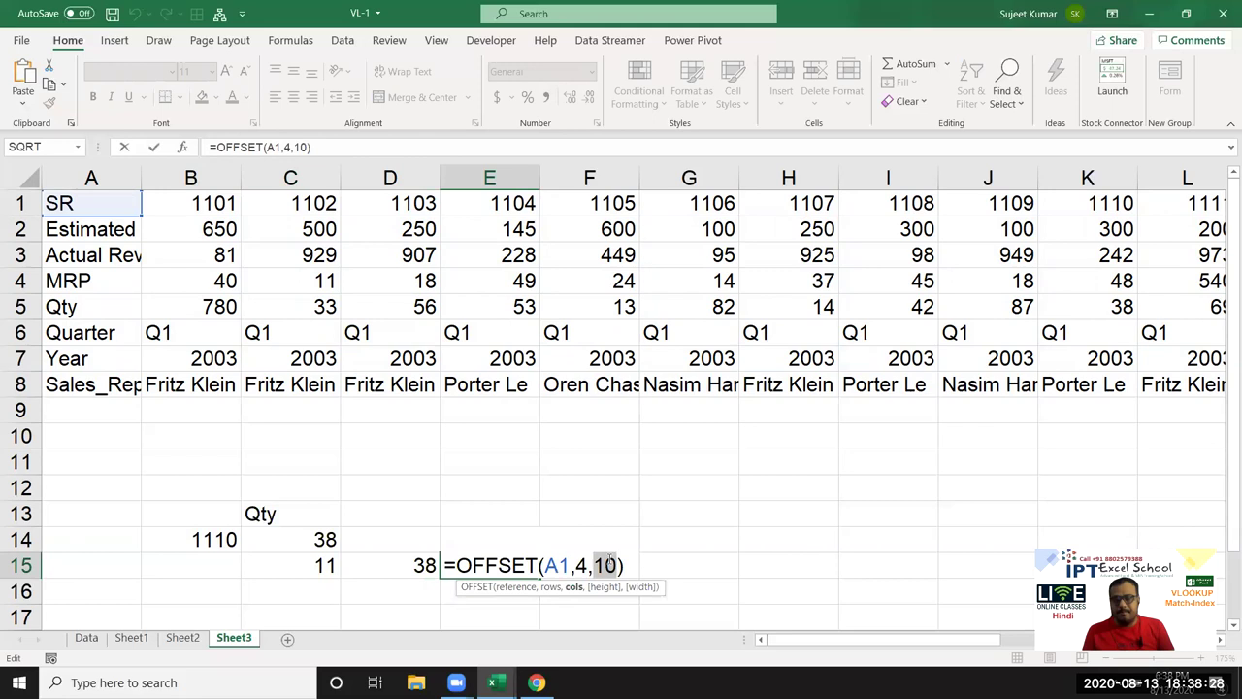
type("MATCH(B14,1:1,0)-1")
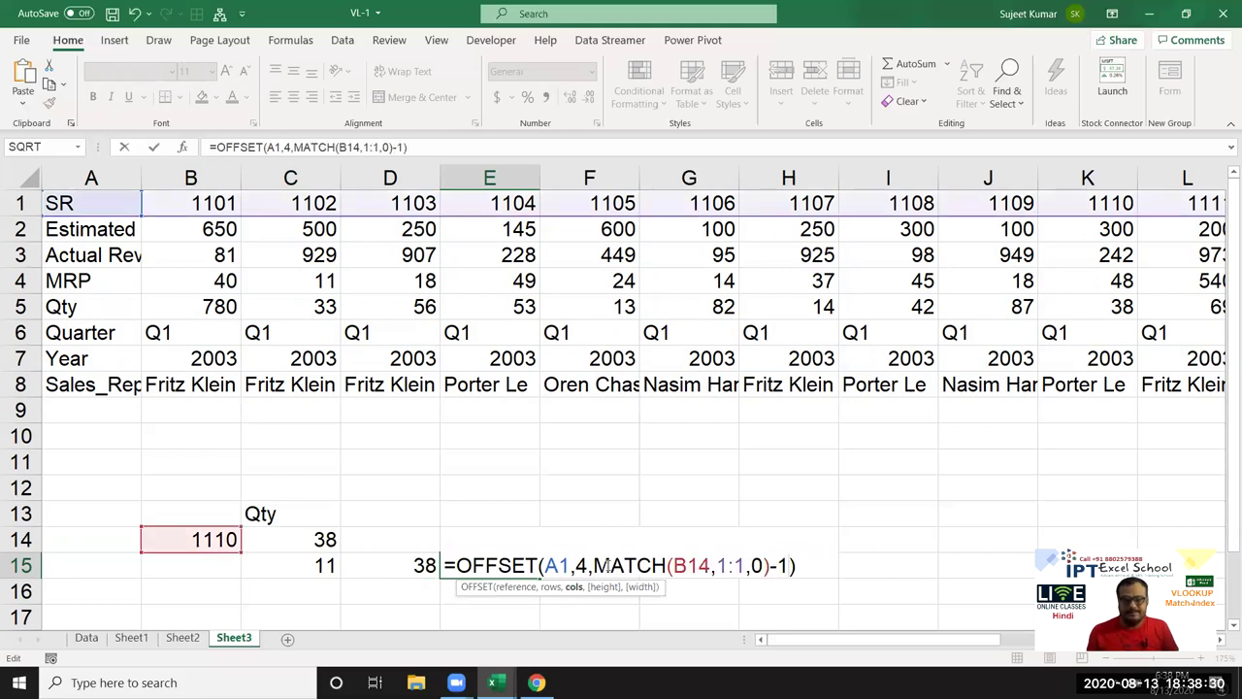
key("Return")
key("Up")
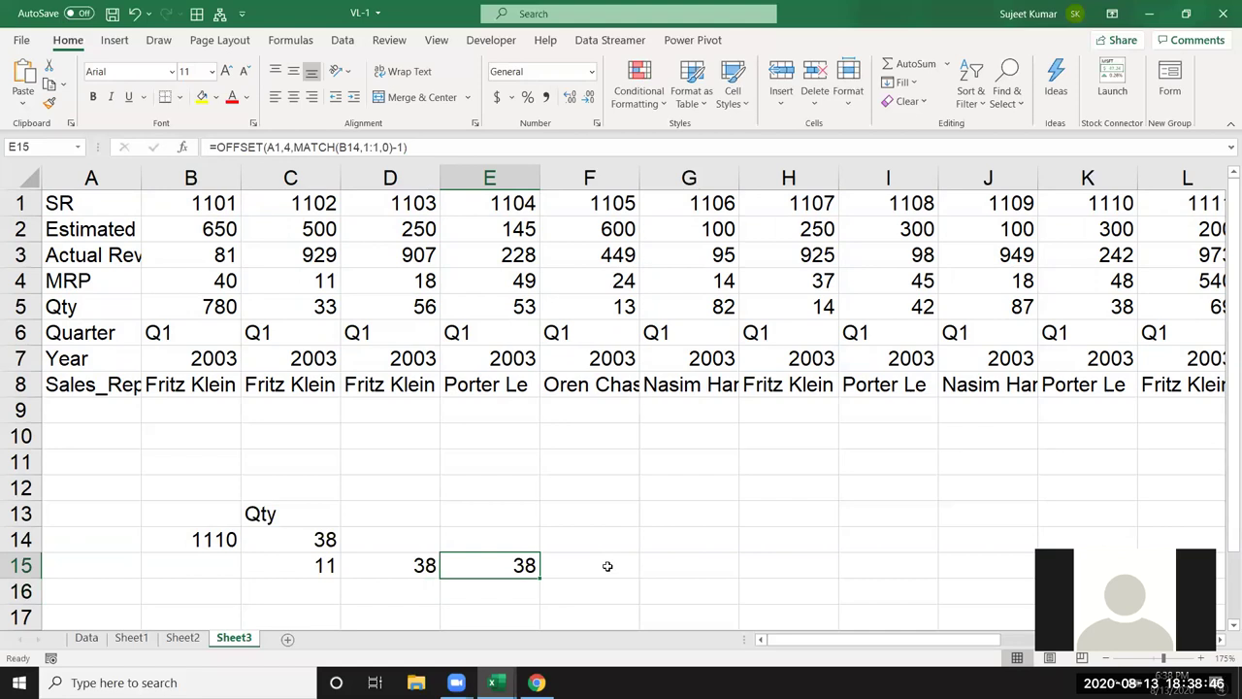
Step: Add a new Sheet4 and type the header Sales in A1
left_click(197, 641)
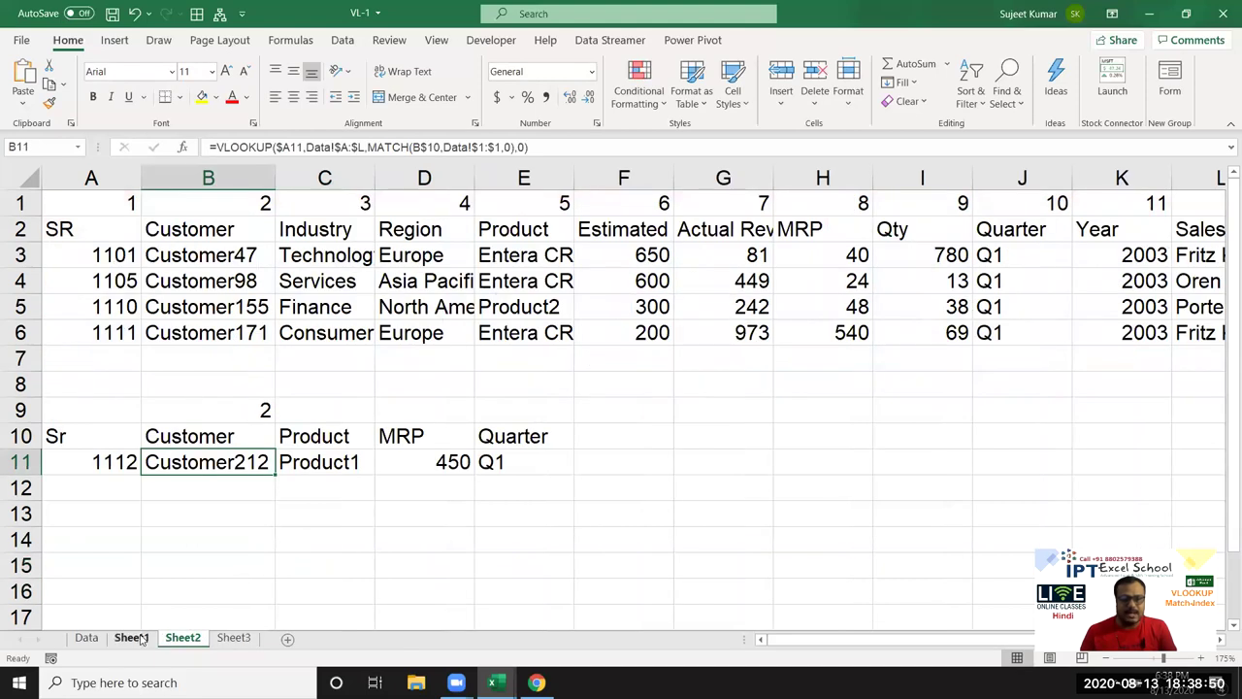
left_click(132, 638)
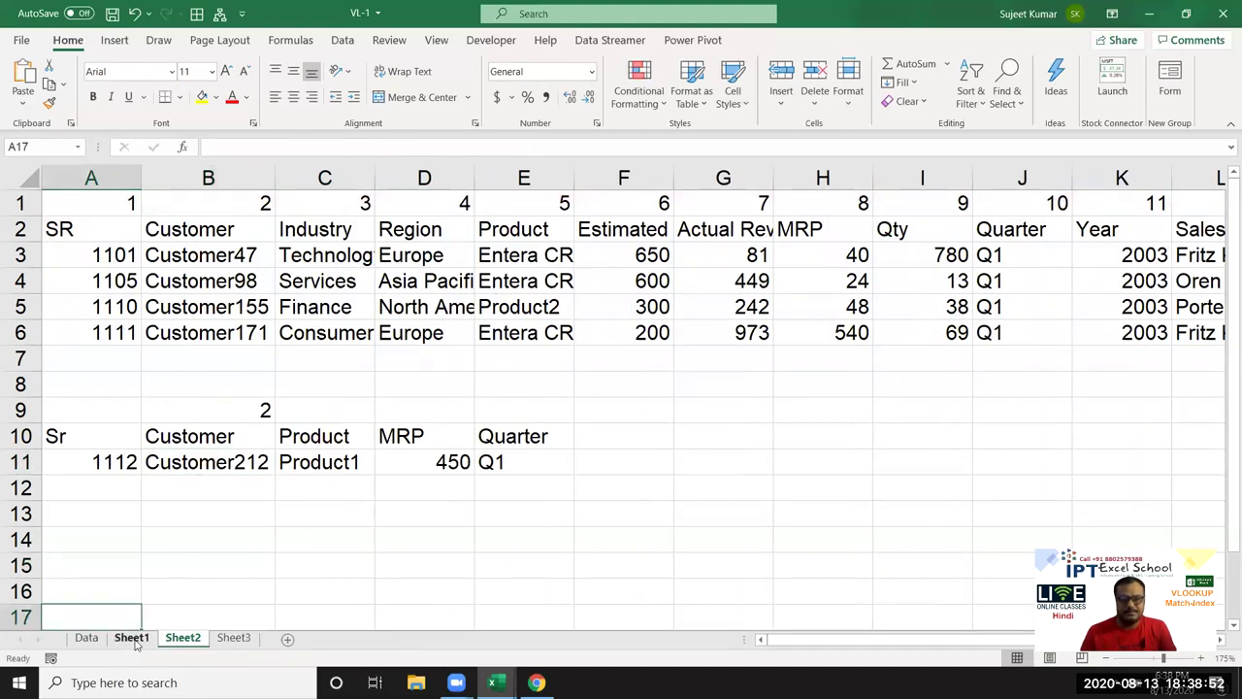
left_click(311, 307)
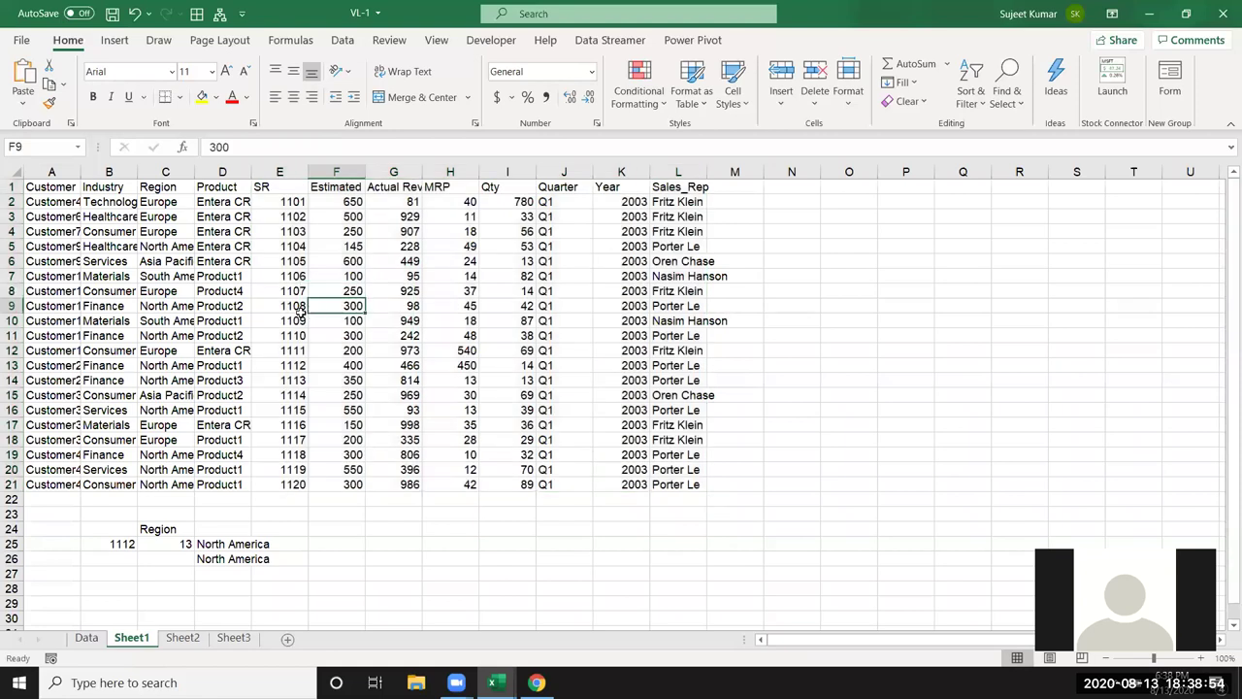
left_click(183, 642)
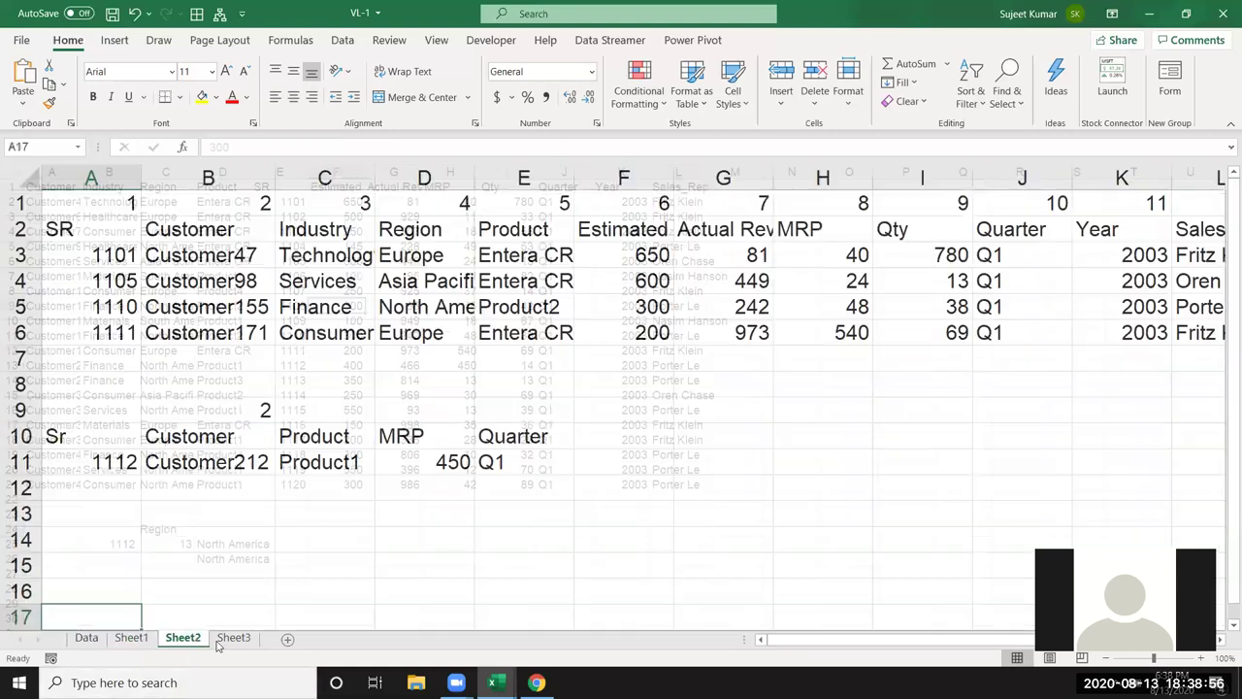
left_click(223, 642)
left_click(289, 641)
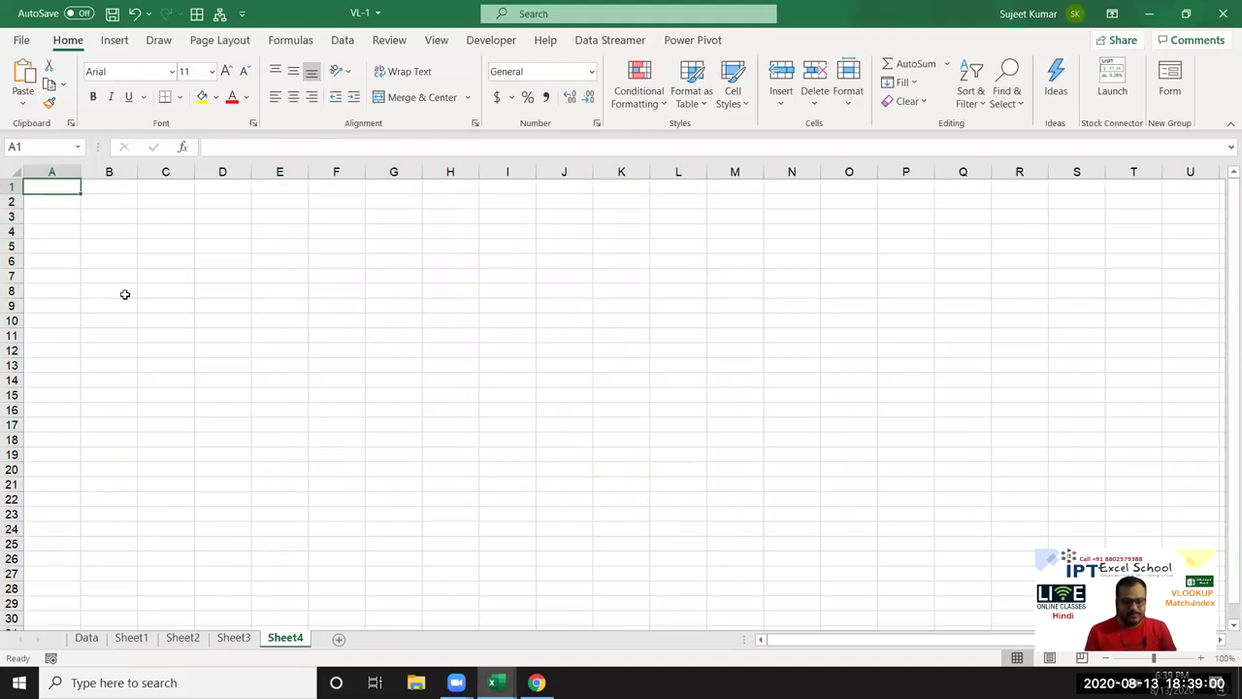
type("Sales")
key("Return")
Step: Fill A2:A133 with a RANDBETWEEN random whole-number formula
type("=")
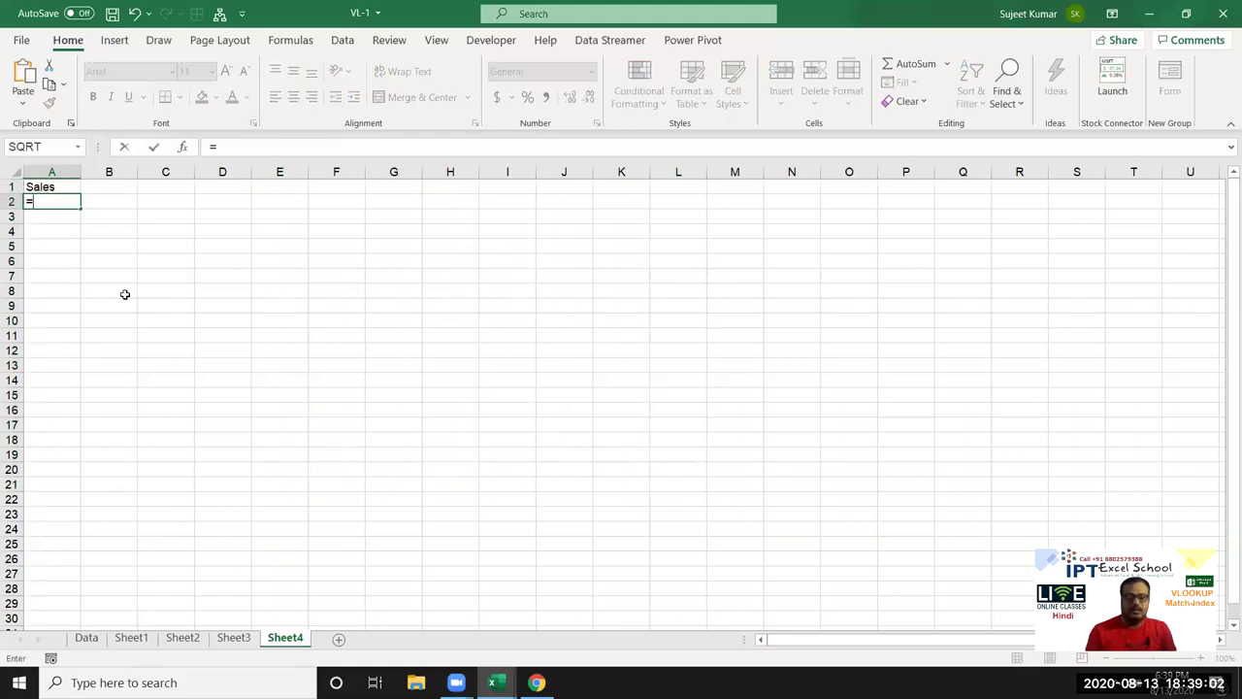
type("ra")
key("Down")
key("Down")
key("Down")
key("Tab")
type("10")
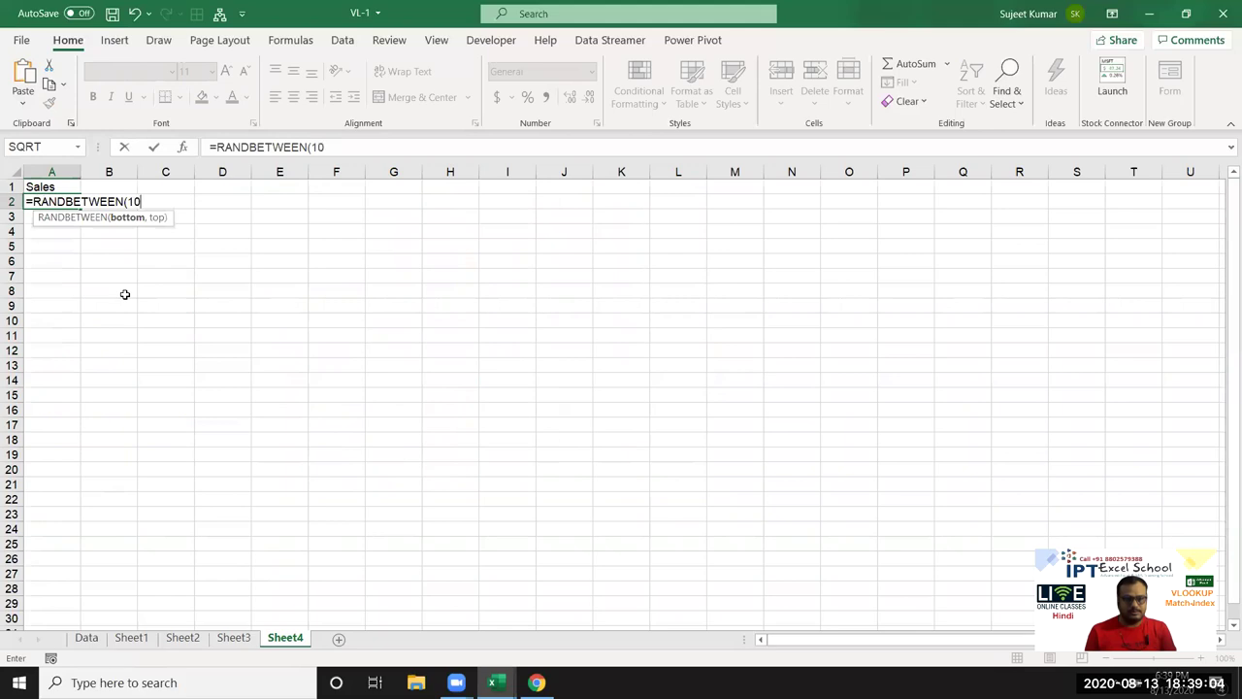
type(",50")
key("Return")
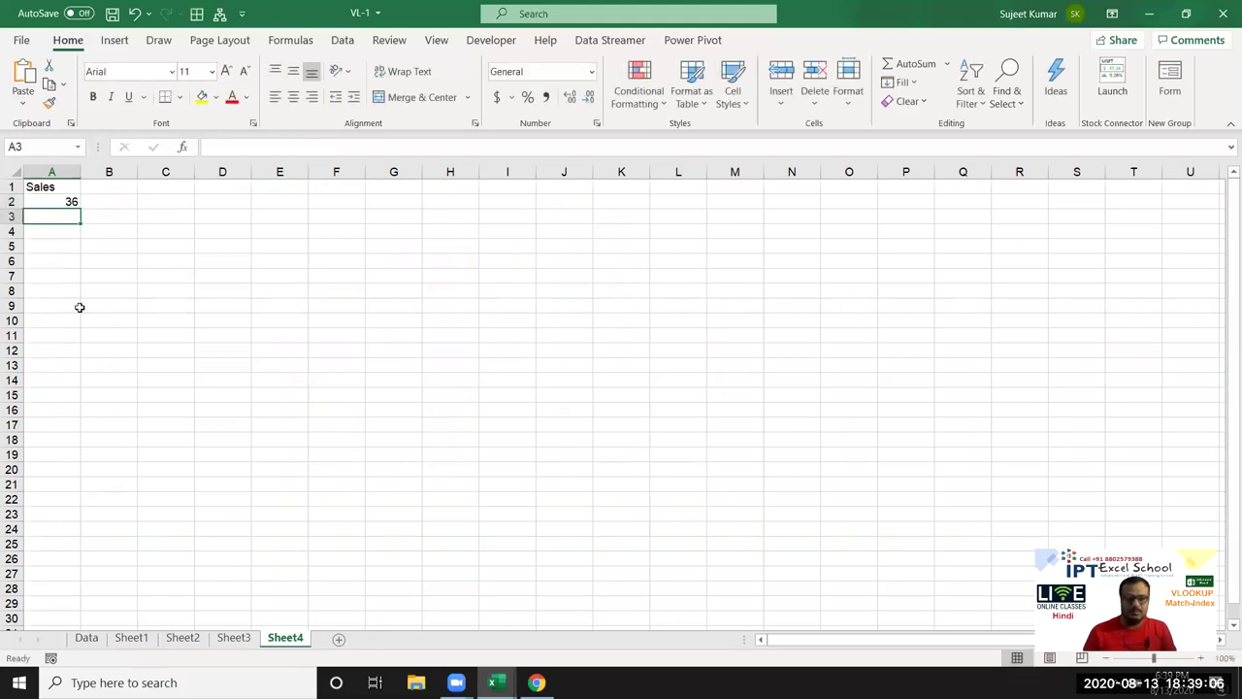
left_click_drag(61, 202, 58, 626)
key("ctrl+d")
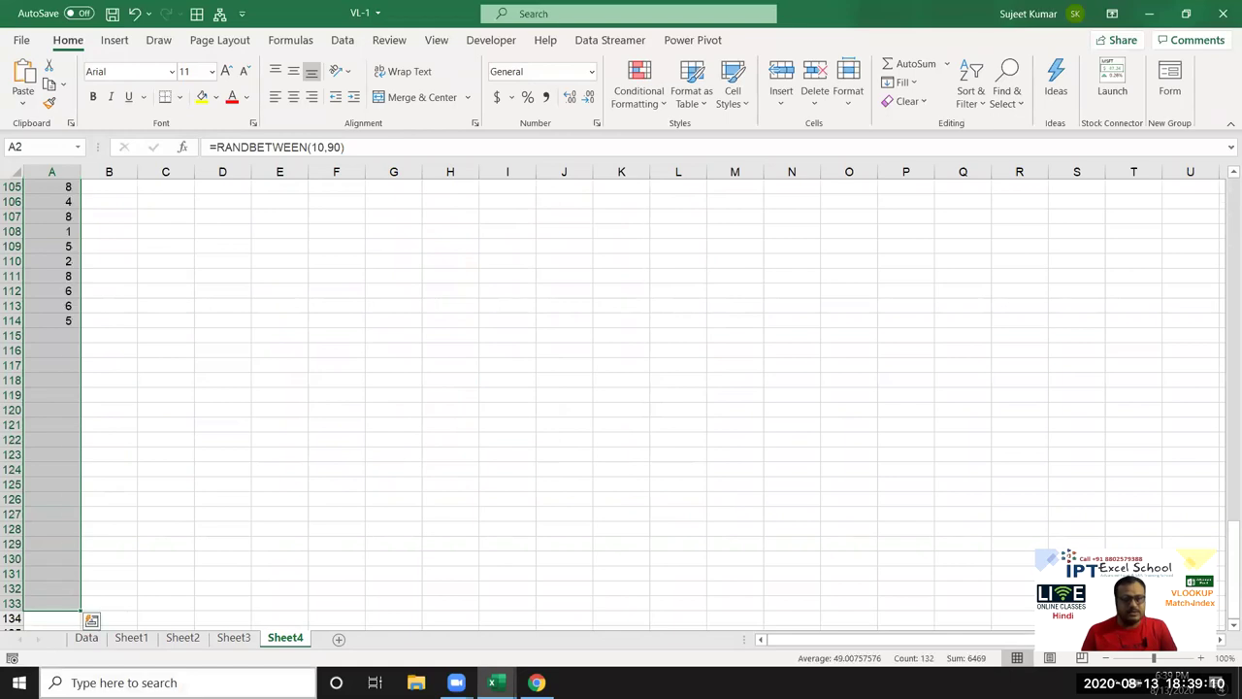
Step: Copy A2:A133 and paste it back as fixed values
key("ctrl+Home")
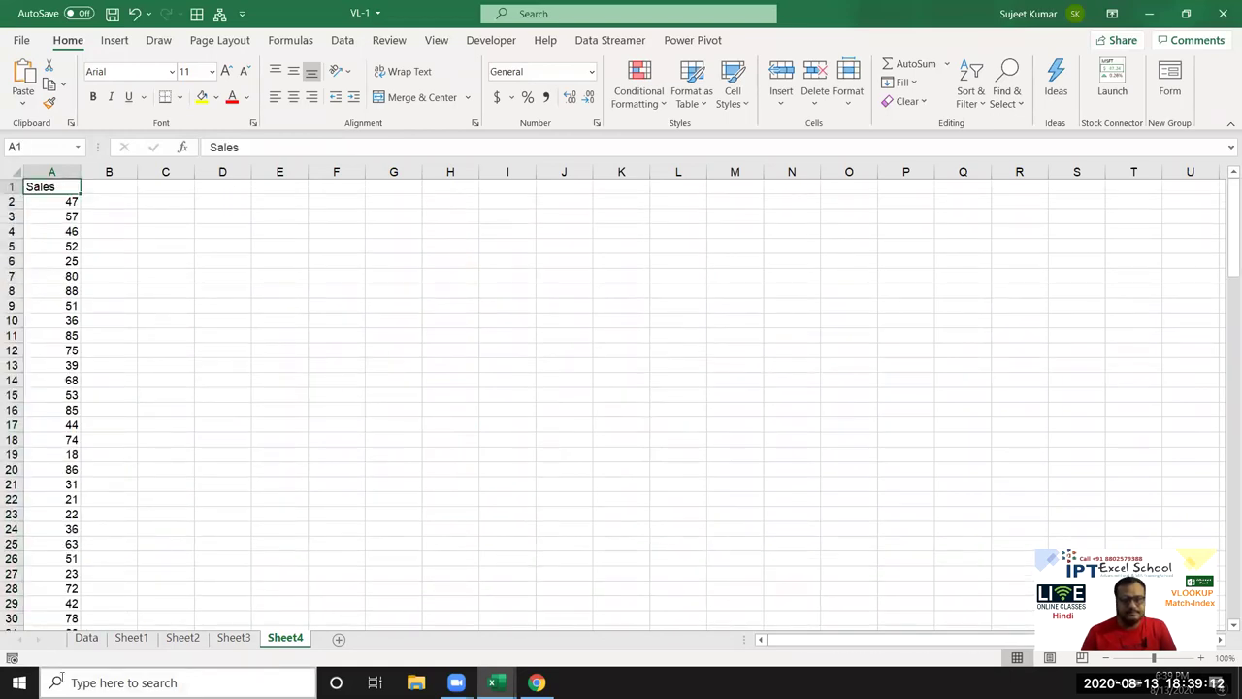
left_click_drag(51, 201, 5, 626)
key("ctrl+c")
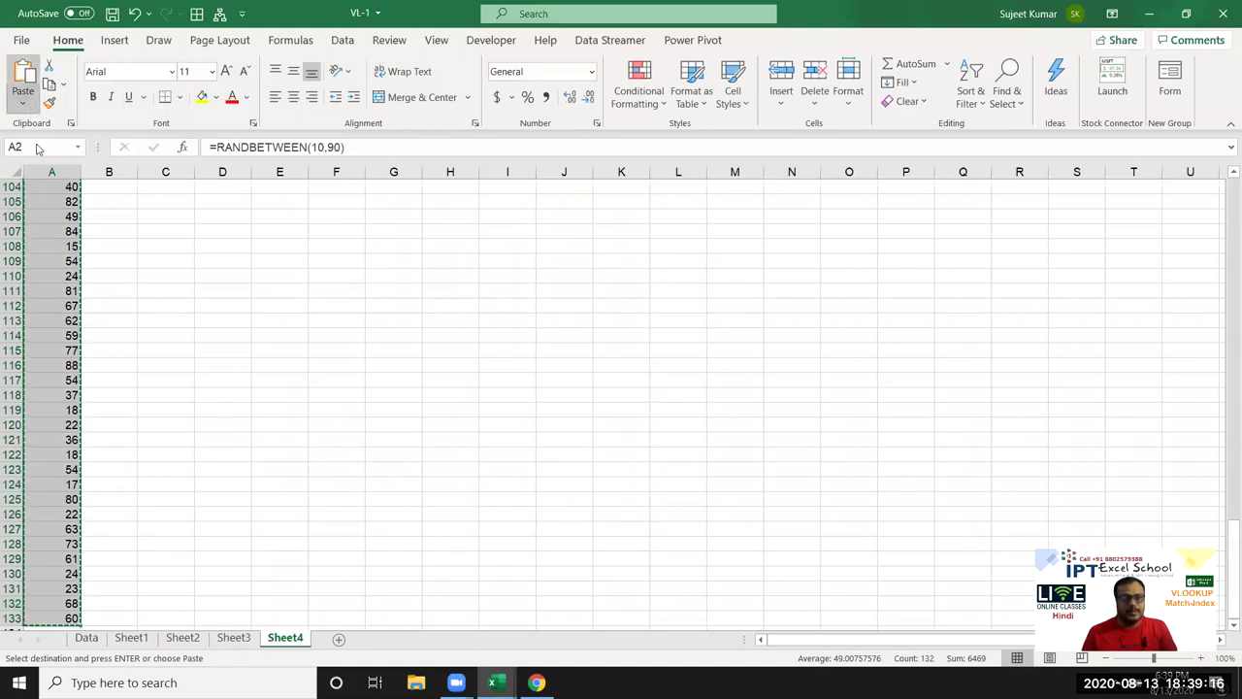
left_click(22, 104)
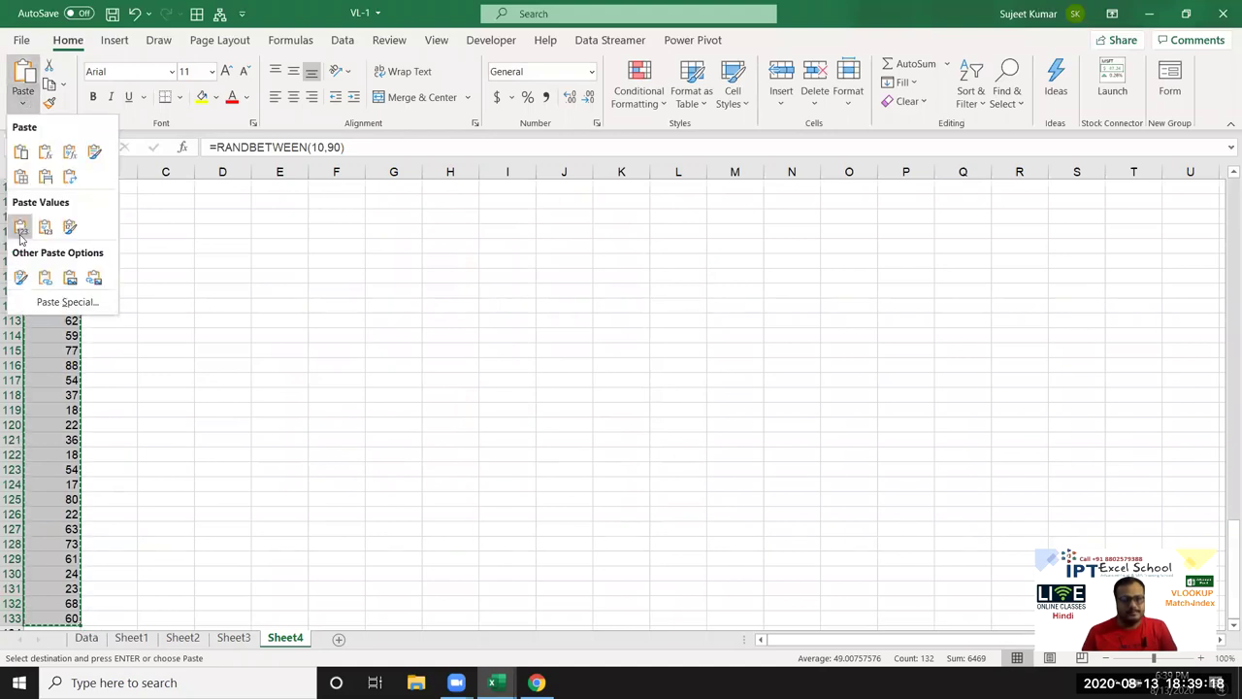
left_click(20, 228)
key("Escape")
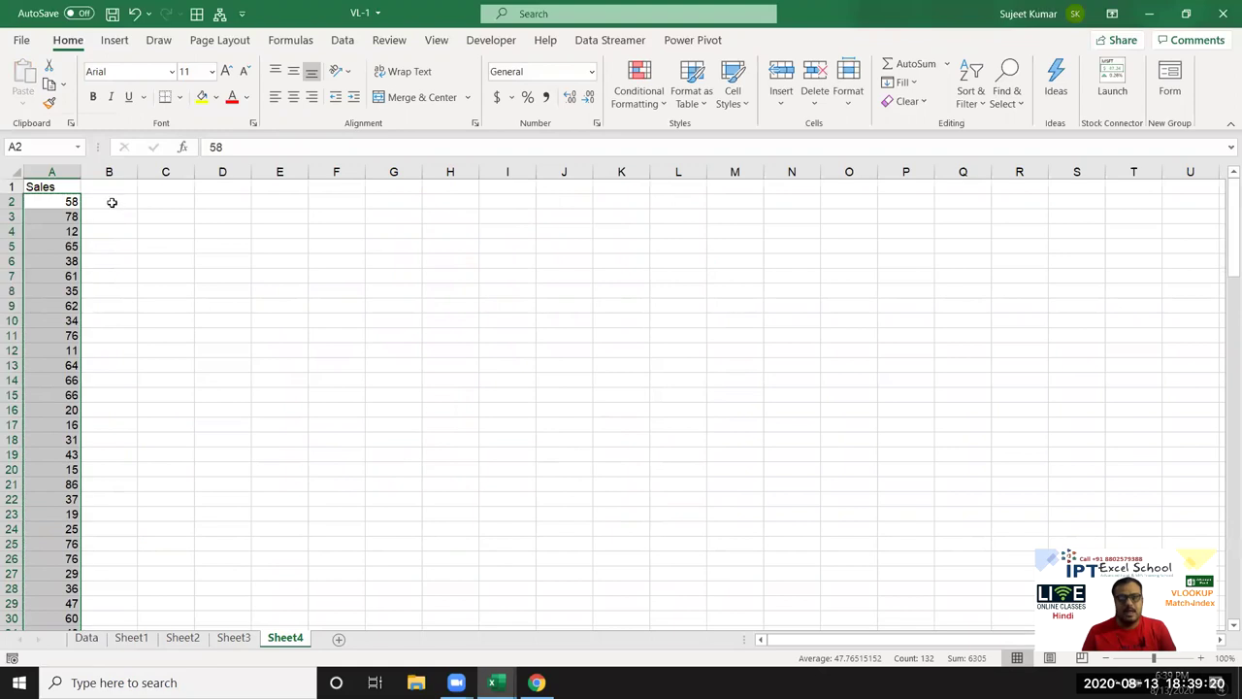
Step: Start the slab table with 0-40 → 500 and 41-80 → 1000 in E3:F4
left_click(112, 201)
key("Left")
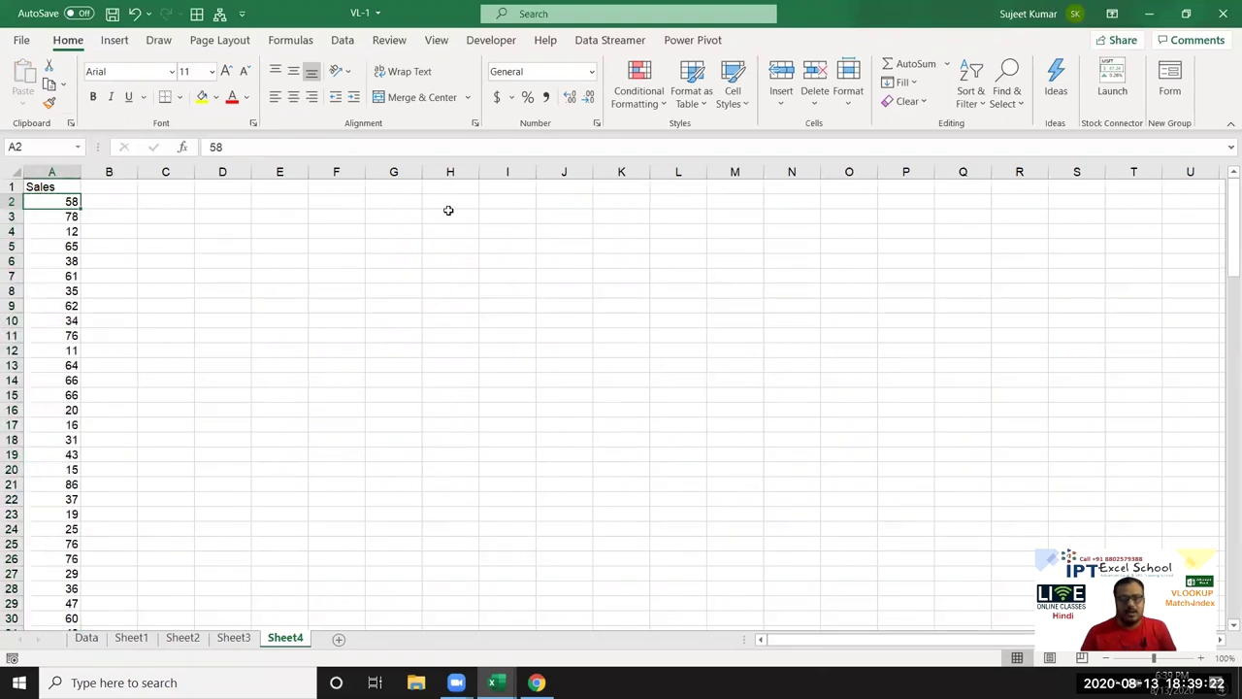
key("Right")
key("Right")
key("Right")
key("Right")
key("Down")
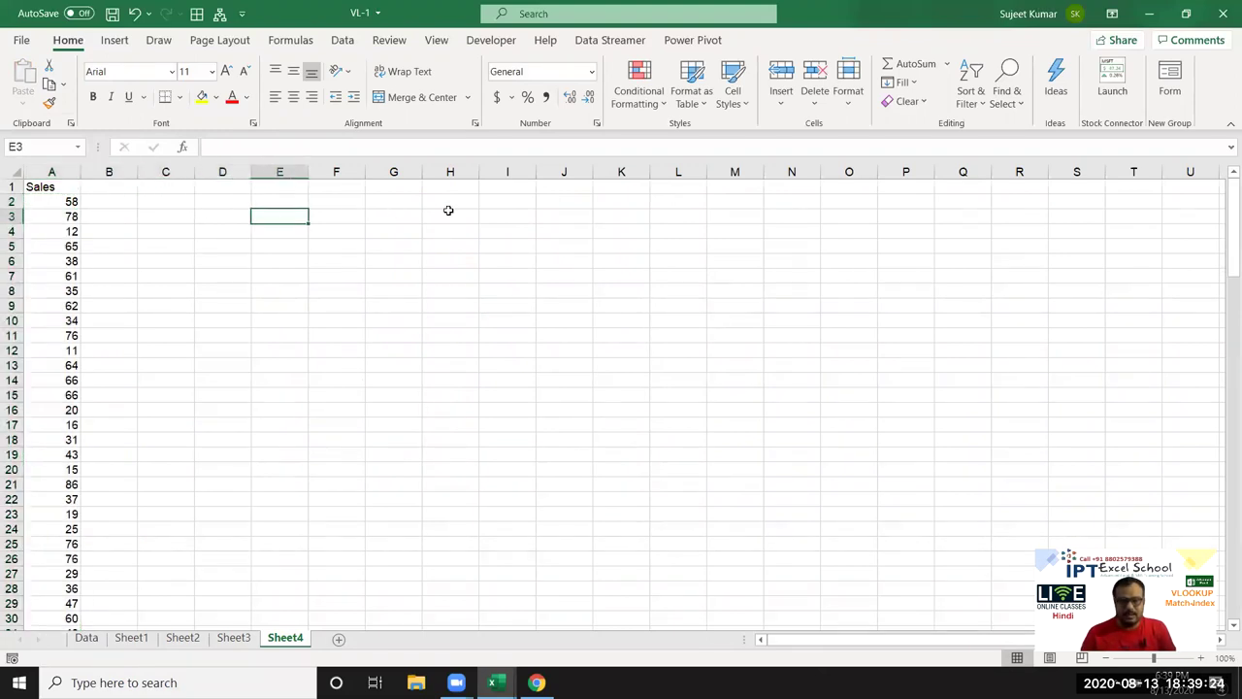
type("0-40")
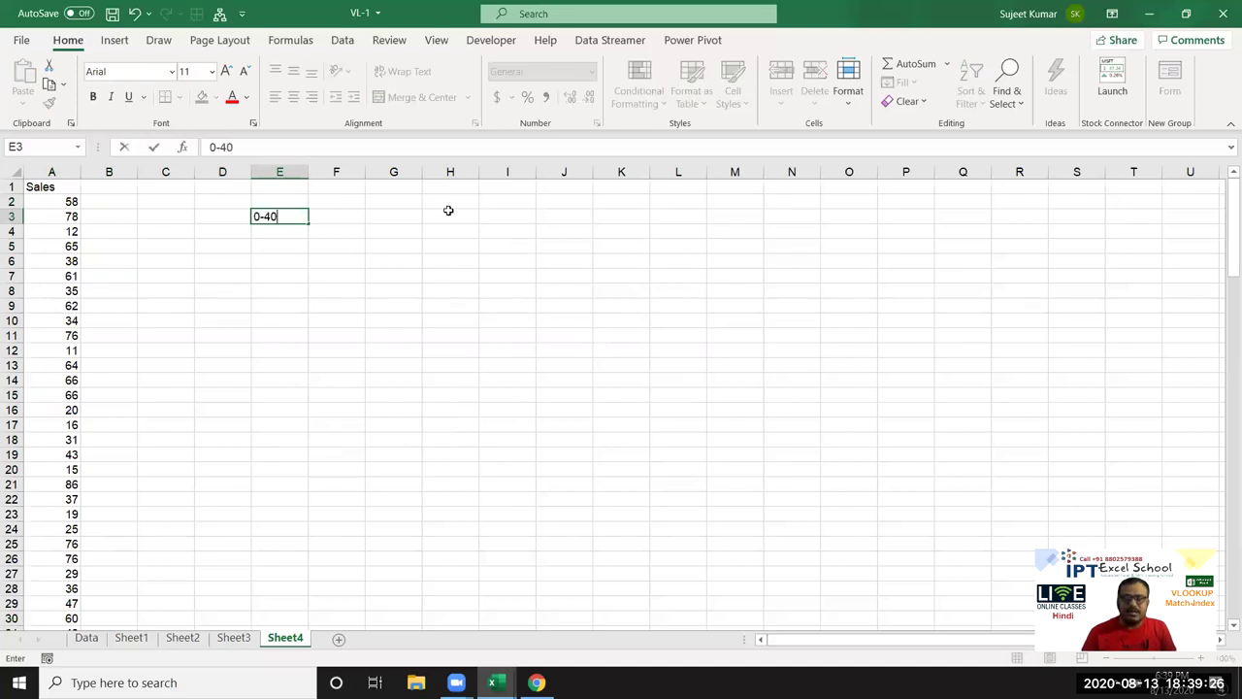
key("Return")
key("Up")
key("Right")
type("500")
key("Return")
key("Left")
type("4")
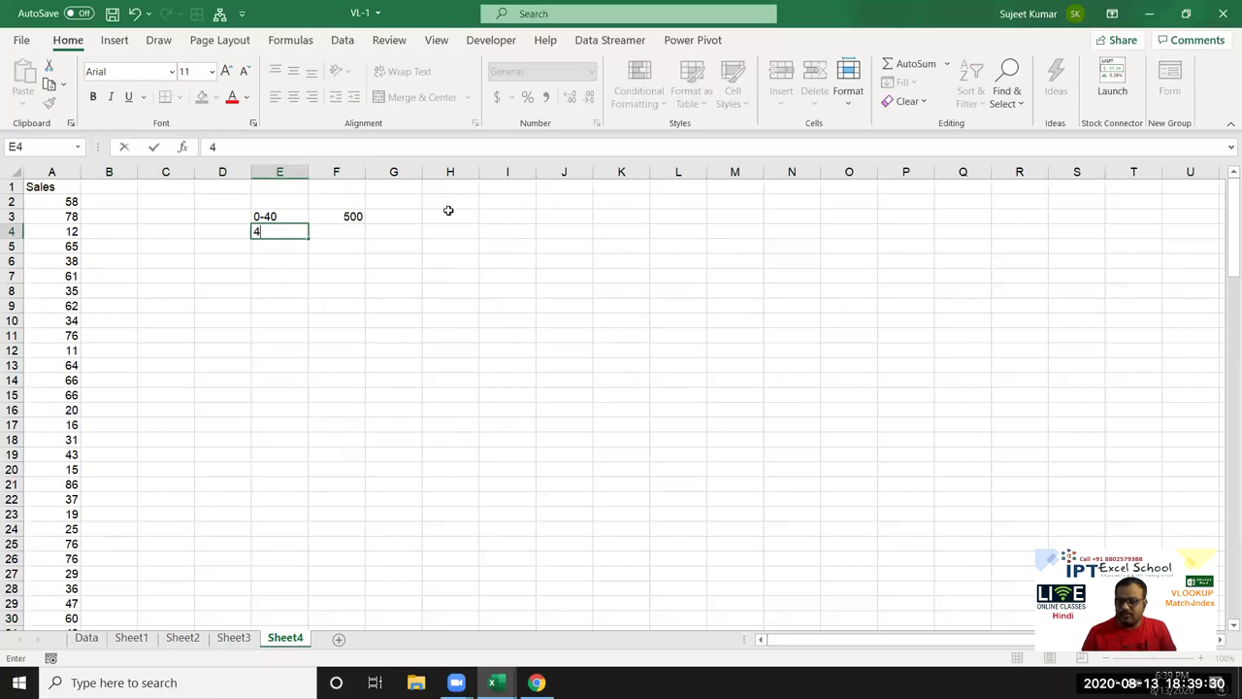
type("1-80")
key("Tab")
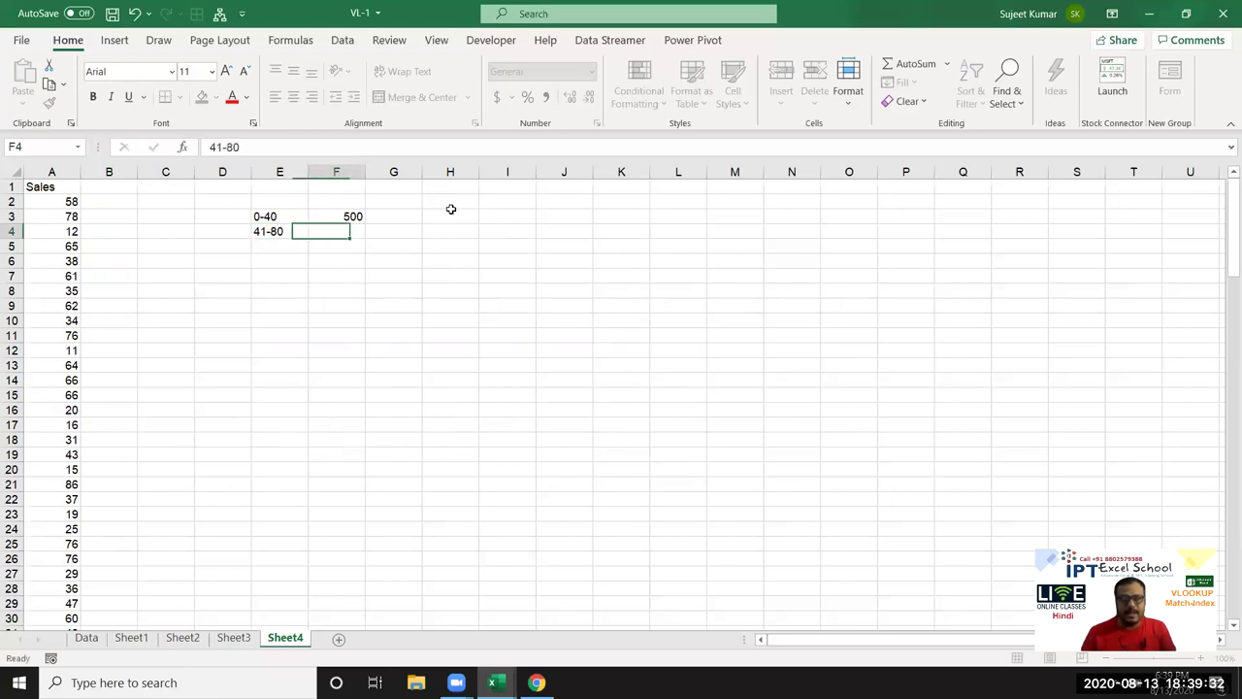
type("1000")
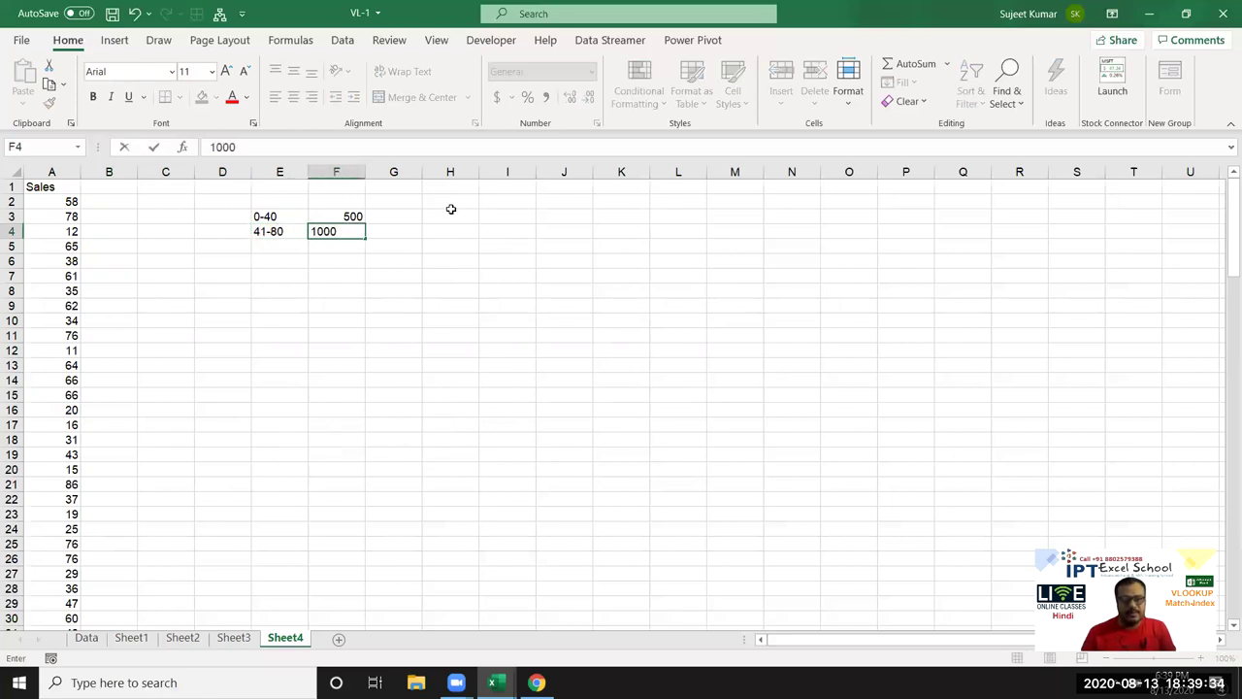
key("Return")
Step: Add slabs 81-100 → 1500 and >100 → 5000 in E5:F6
key("Left")
type("8")
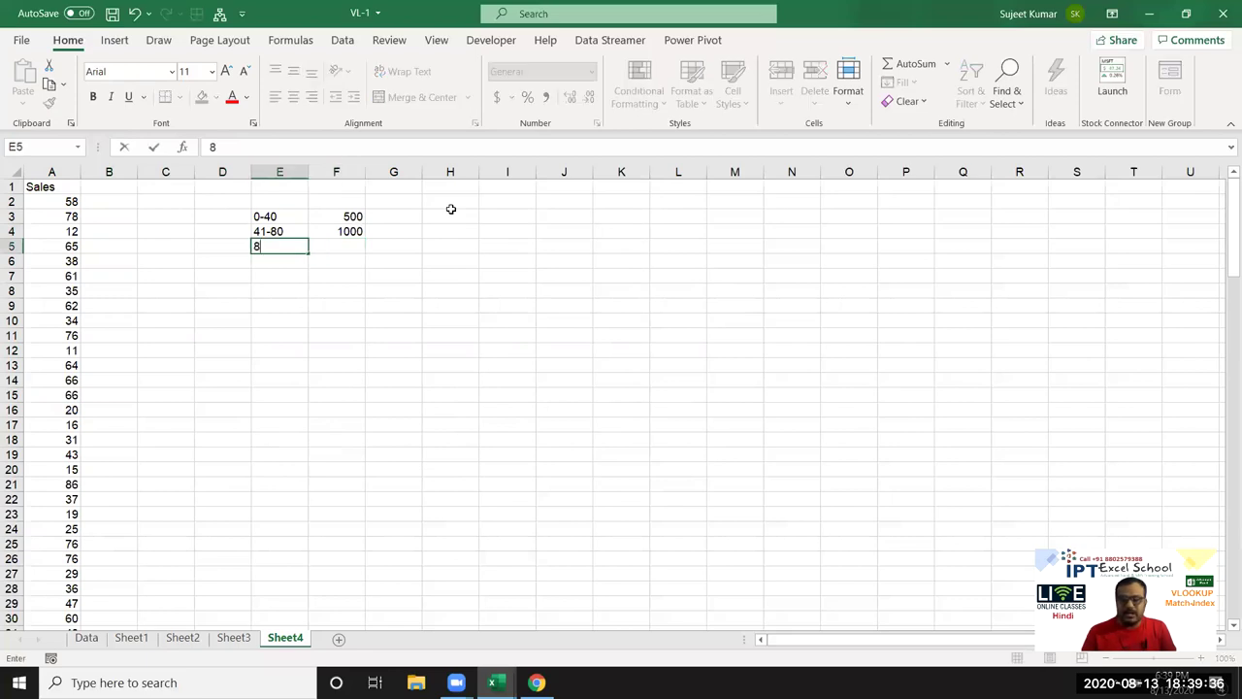
type("1-100")
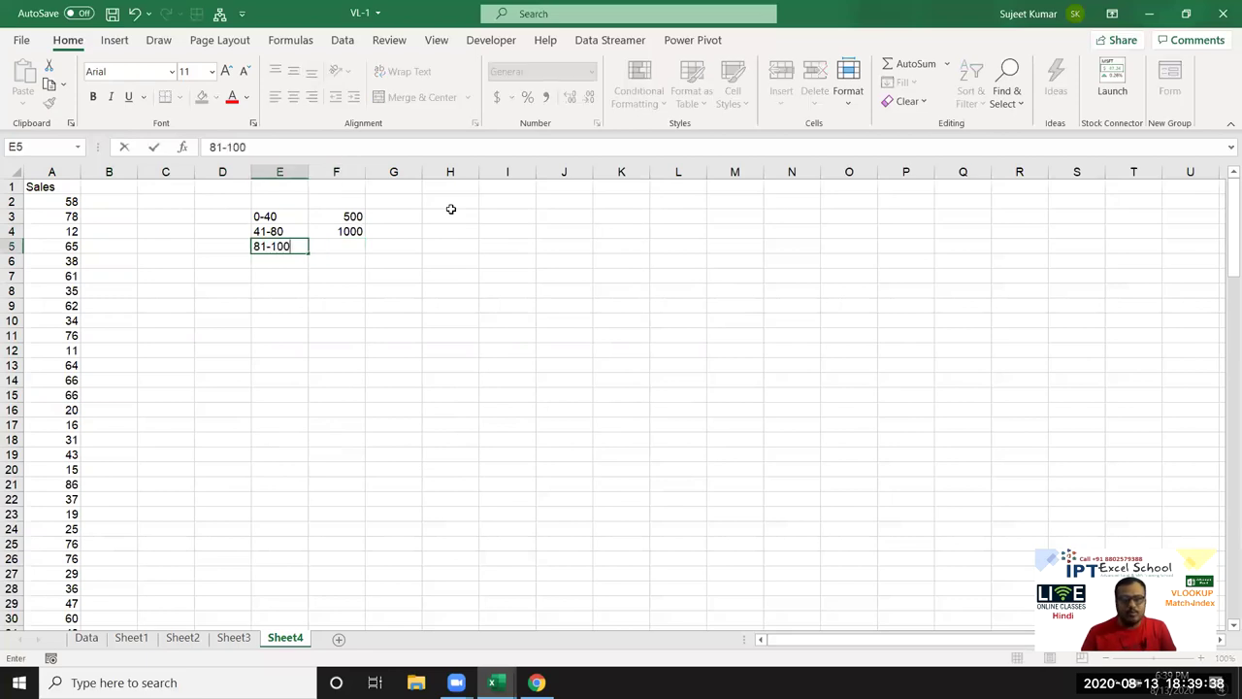
key("Return")
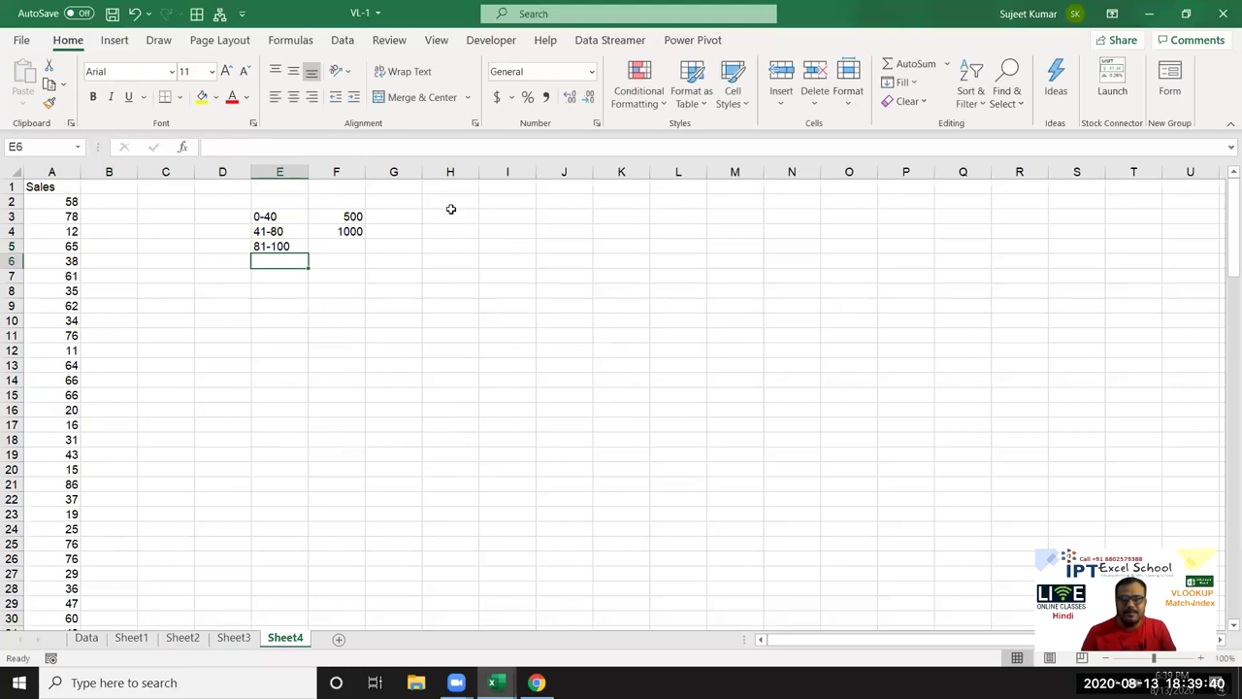
key("Up")
key("Right")
type("1500")
key("Return")
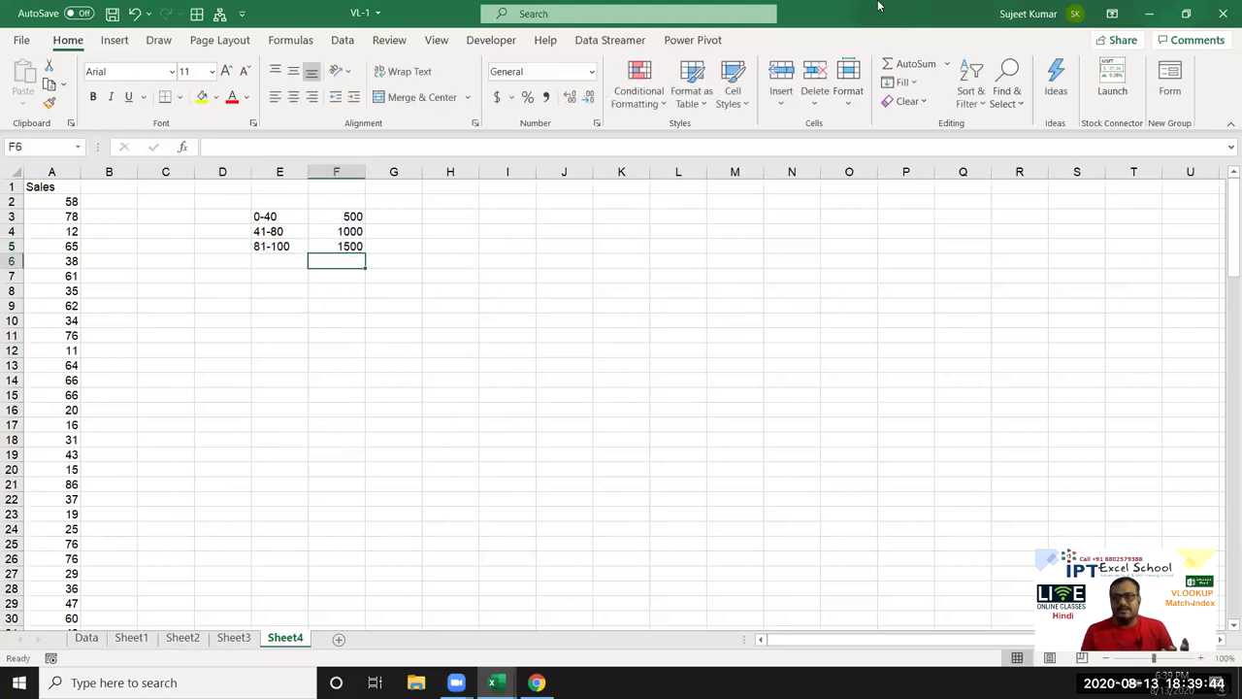
left_click(272, 260)
type(">")
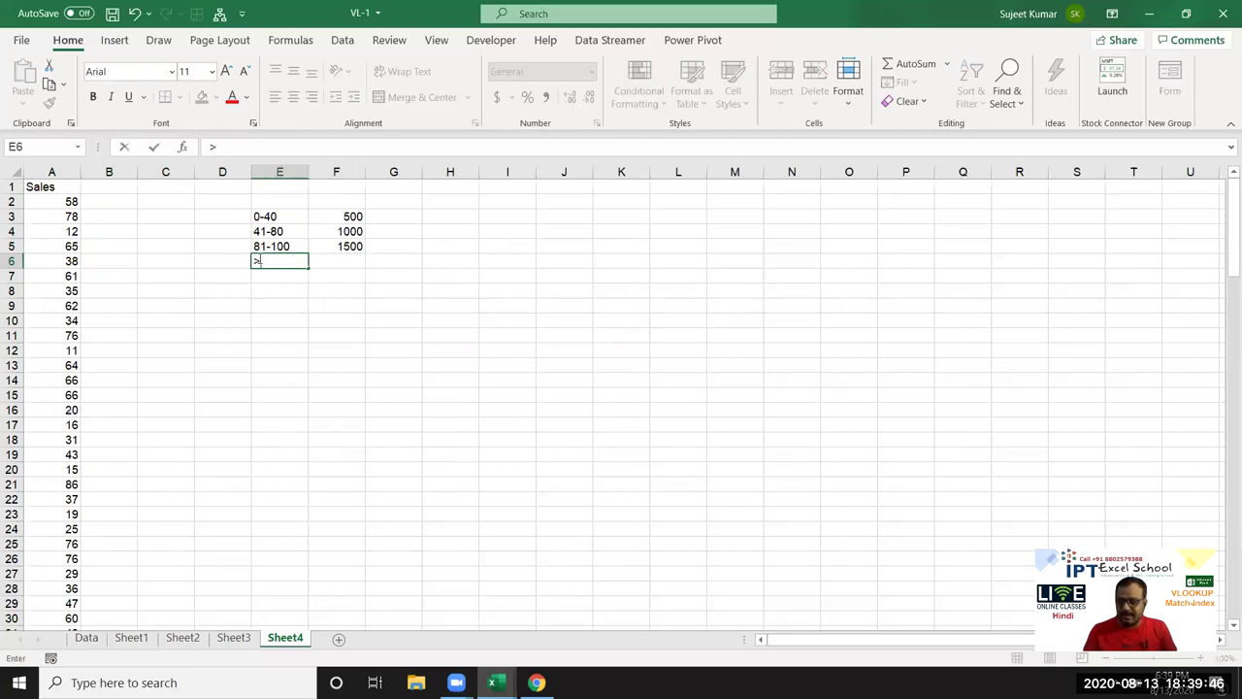
type("100")
key("Tab")
type("5")
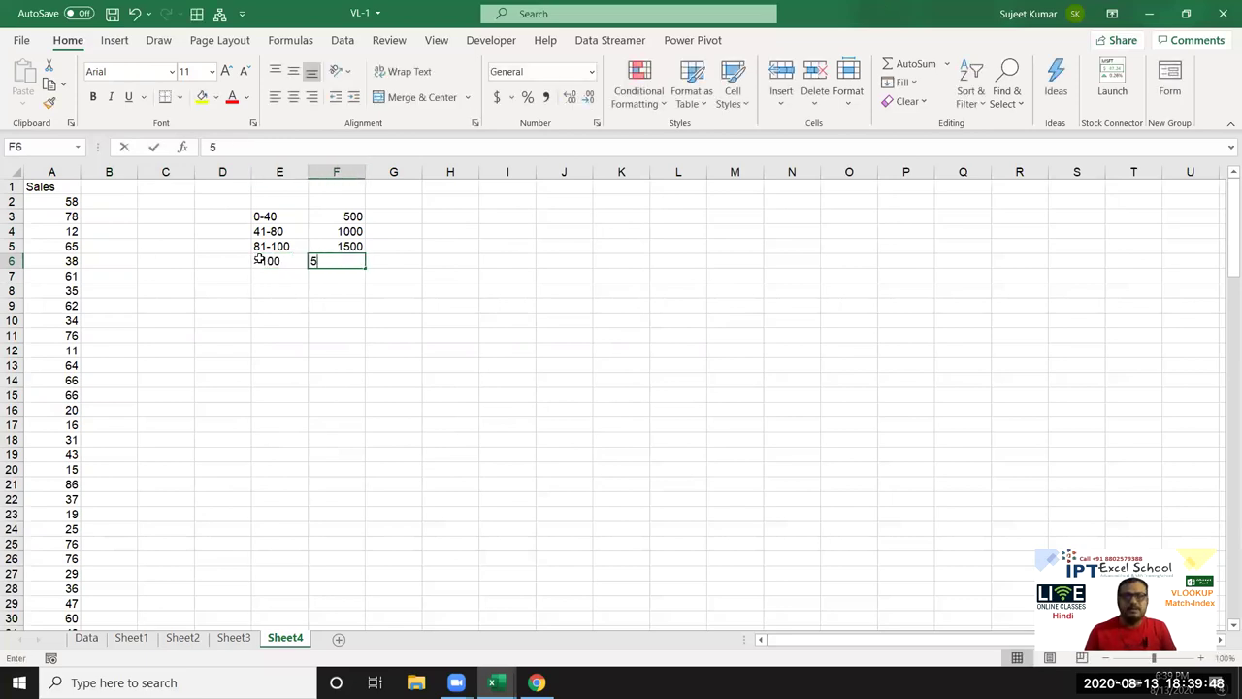
type("000")
key("Return")
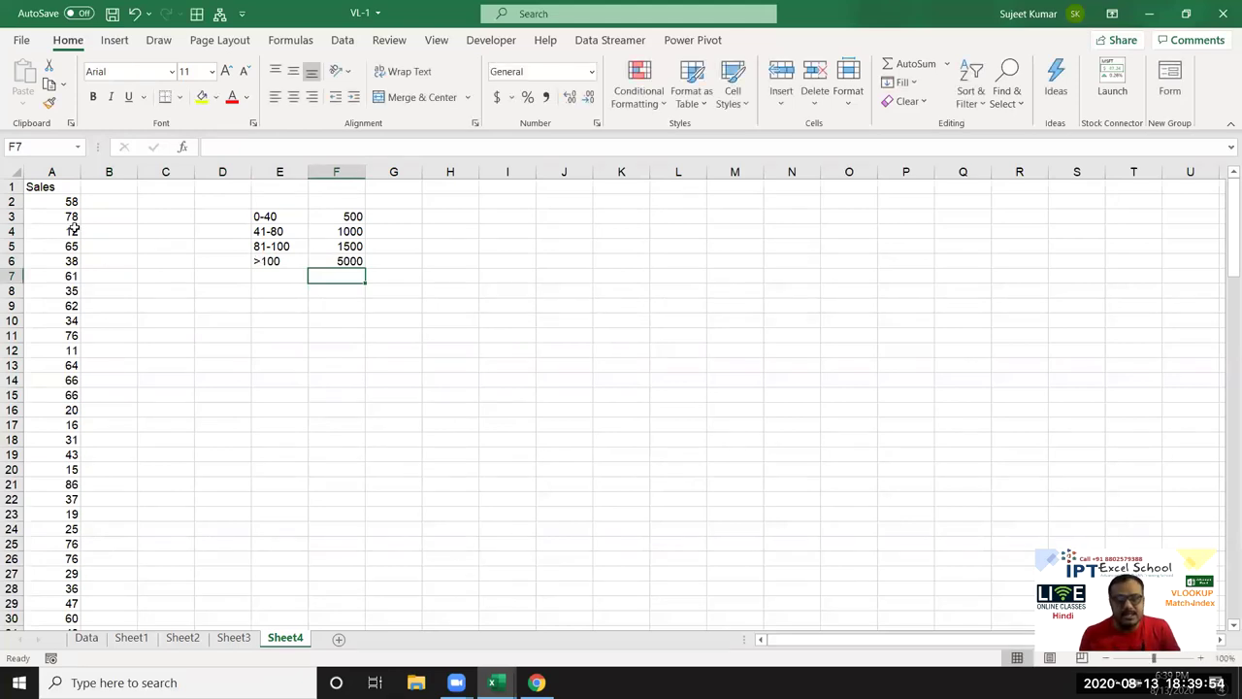
Step: Enter the numeric lower limits 0, 41, 81 and 101 in E9:E12
left_click(281, 293)
left_click(276, 308)
type("0")
key("Return")
type("41")
key("Return")
type("81")
key("Return")
type("101")
key("Tab")
Step: Copy the incentives F3:F6 into F9:F12 beside the limits
key("Up")
key("Up")
key("Up")
key("Up")
key("Up")
key("Up")
key("Up")
key("ctrl+shift+Up")
key("ctrl+c")
key("Down")
key("Down")
key("Down")
key("ctrl+v")
key("Escape")
left_click(275, 307)
key("Down")
Step: Enter an approximate-match VLOOKUP in B2 that looks up A2 in the E9:F12 slab table, column 2
left_click(111, 197)
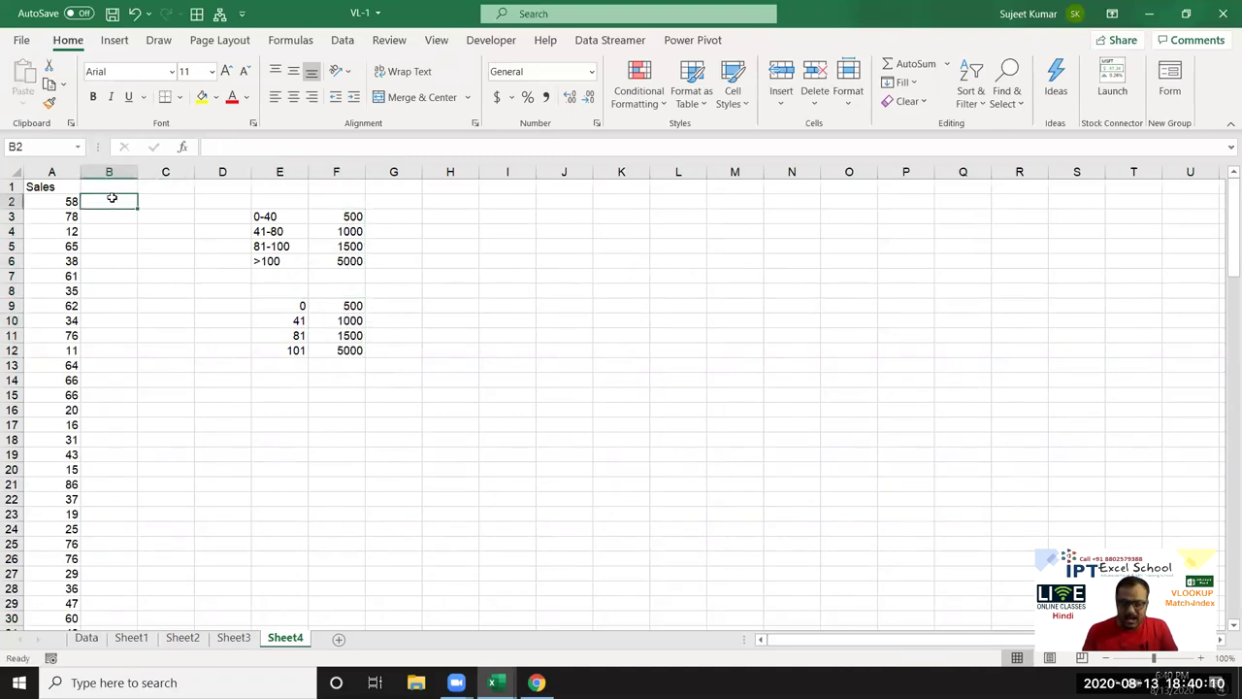
type("=loo")
key("Tab")
key("Left")
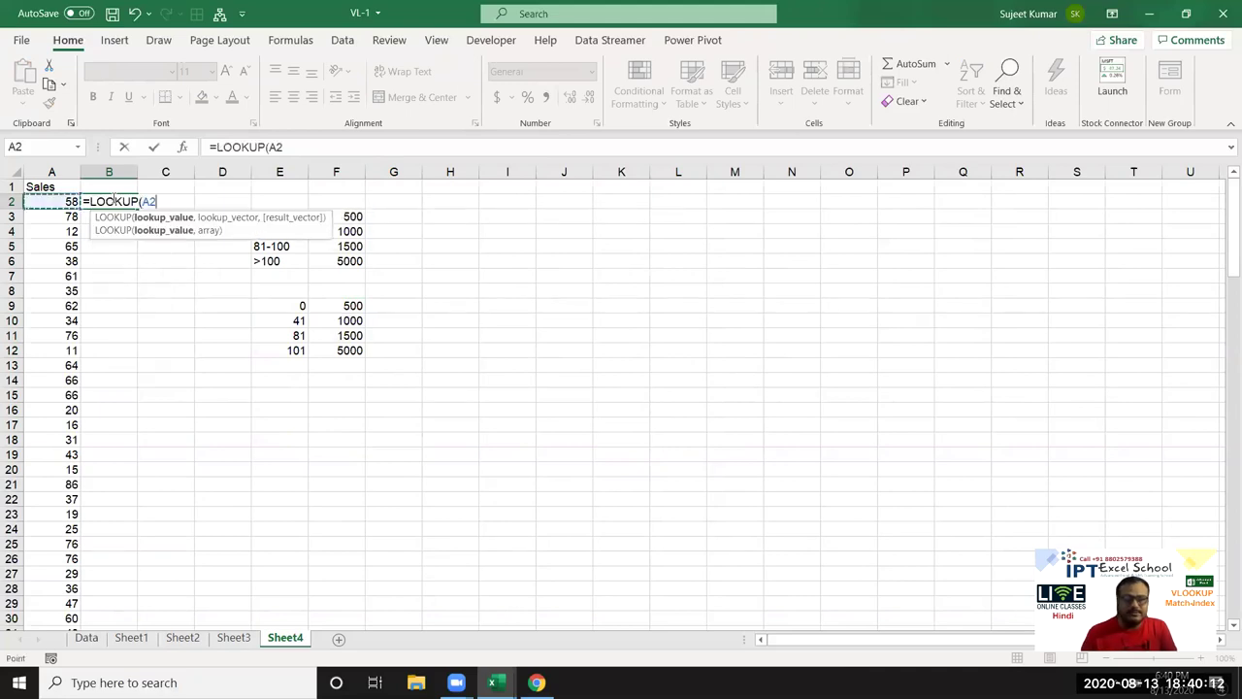
key("Escape")
key("BackSpace")
type("=vl")
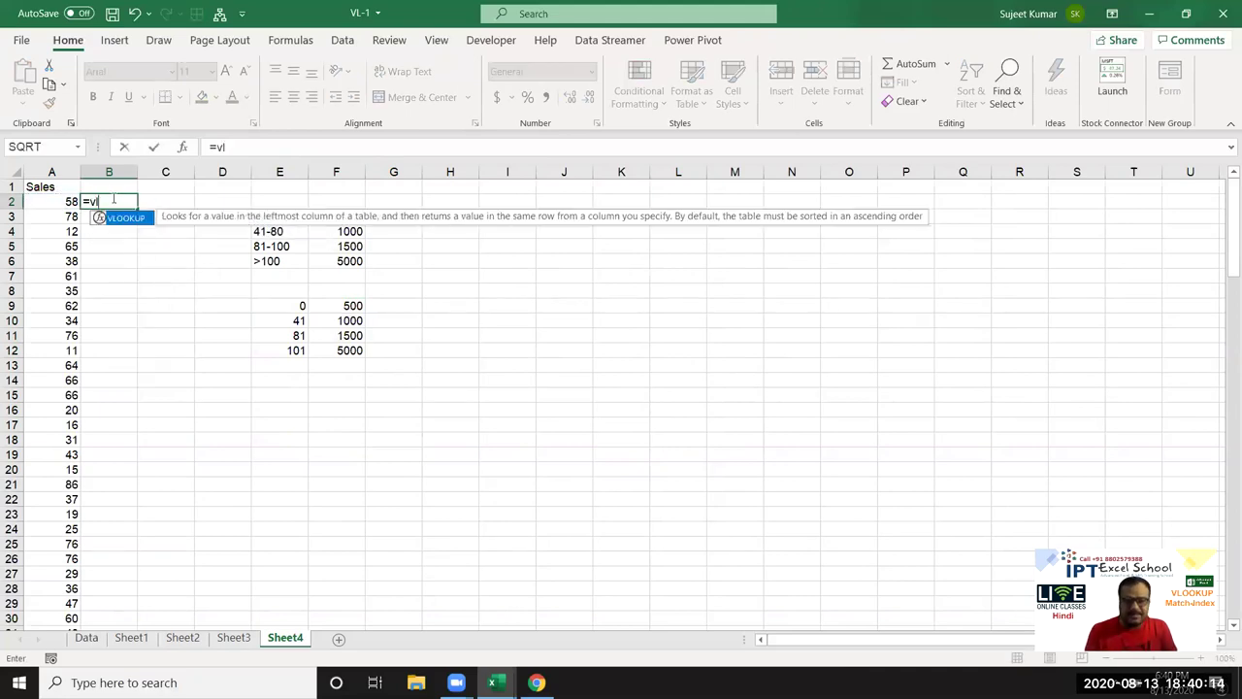
key("Tab")
key("Left")
type(",")
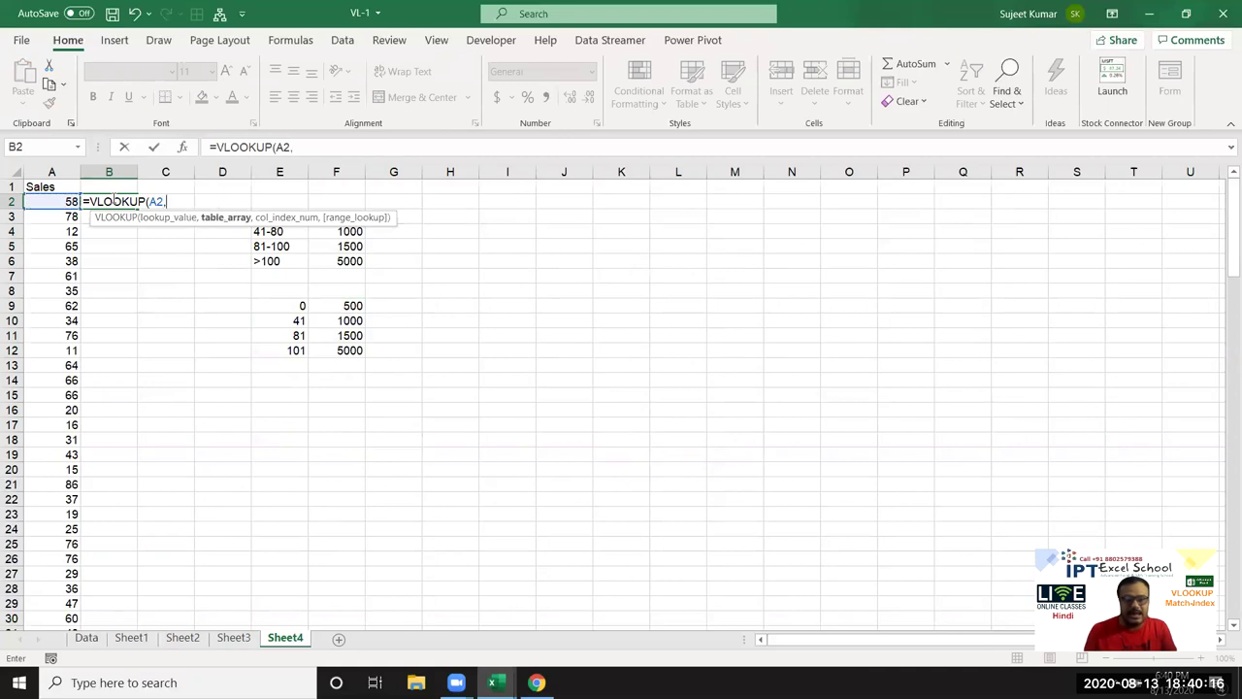
mouse_move(285, 307)
left_mouse_down()
mouse_move(338, 375)
mouse_move(338, 350)
left_mouse_up()
type(",2,1")
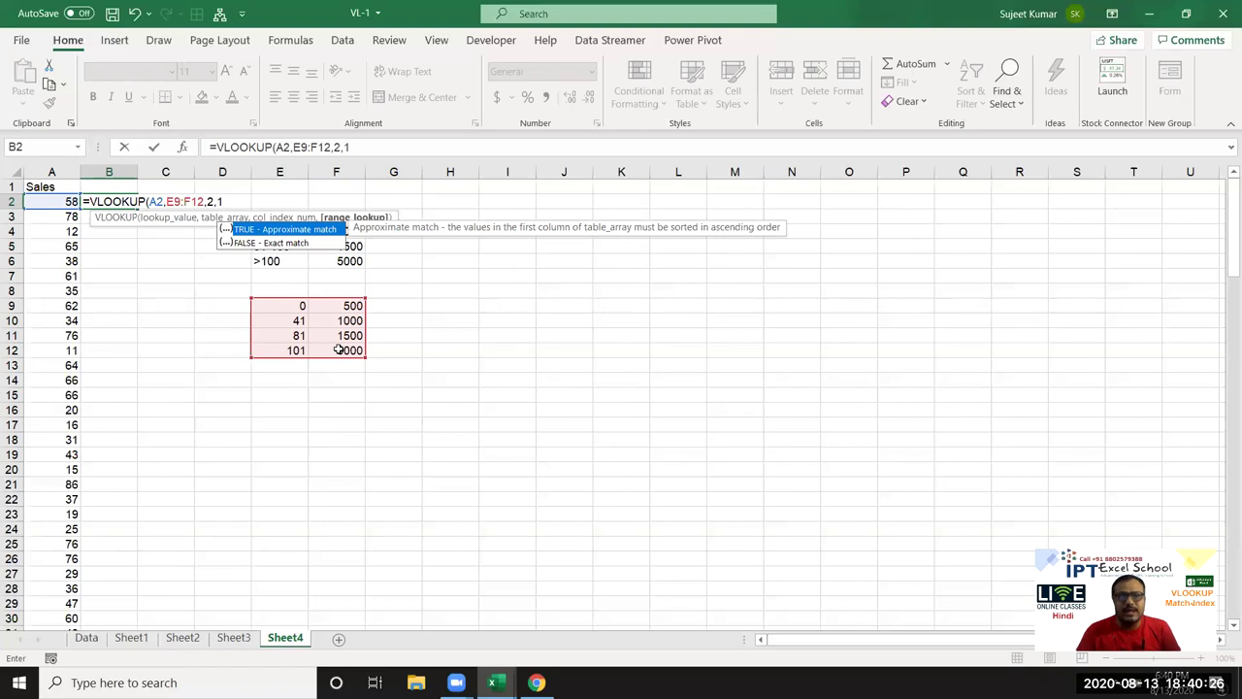
key("Return")
Step: Check B2's 1000 result against the slabs and lock the table range as $E$9:$F$12
key("Up")
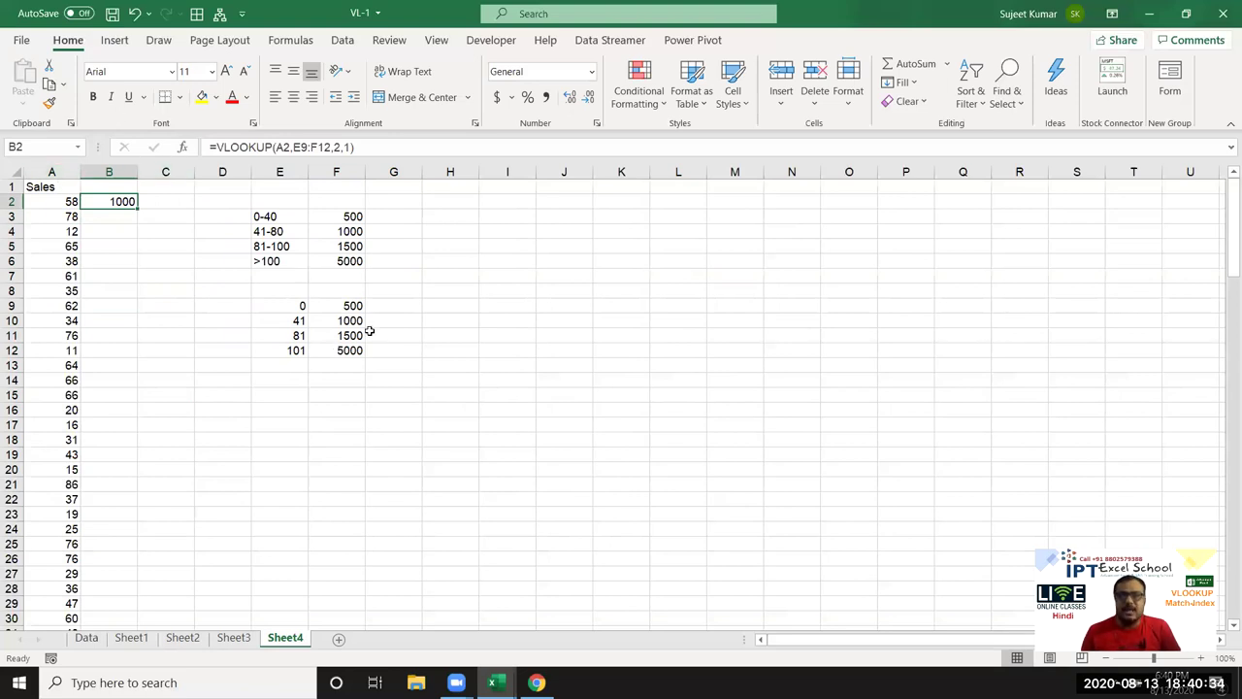
left_click_drag(287, 335, 297, 321)
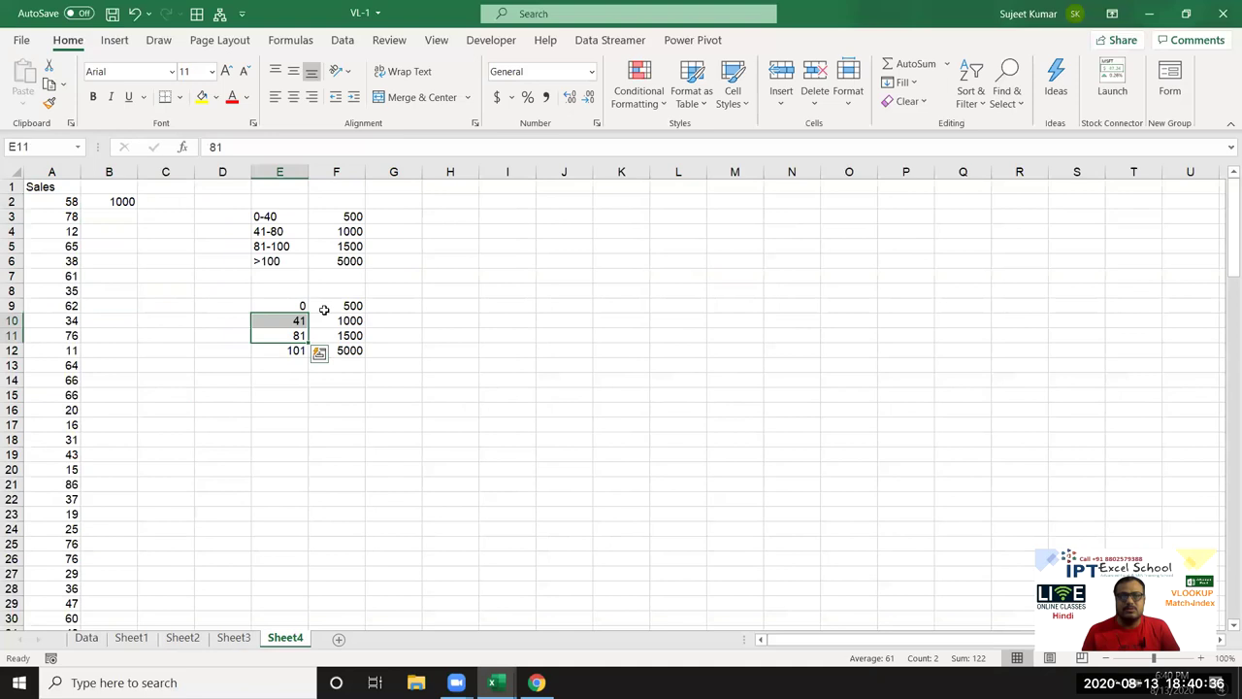
left_click(334, 320)
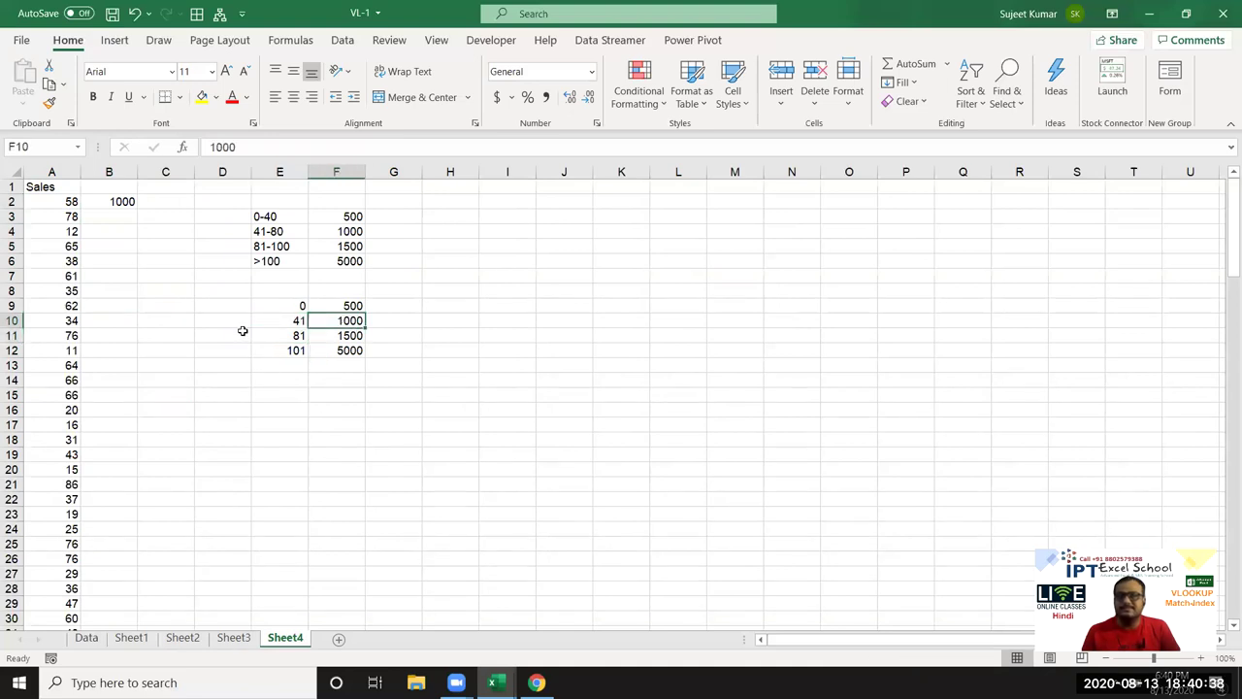
left_click(123, 204)
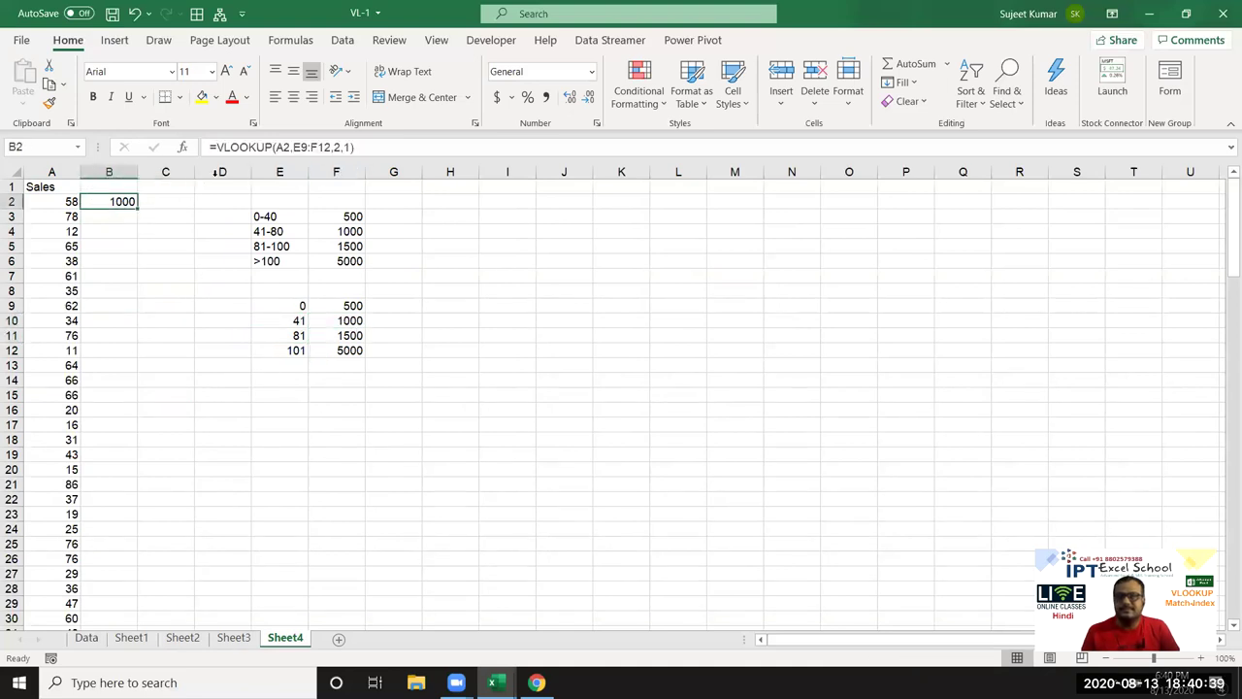
left_click(291, 147)
key("F4")
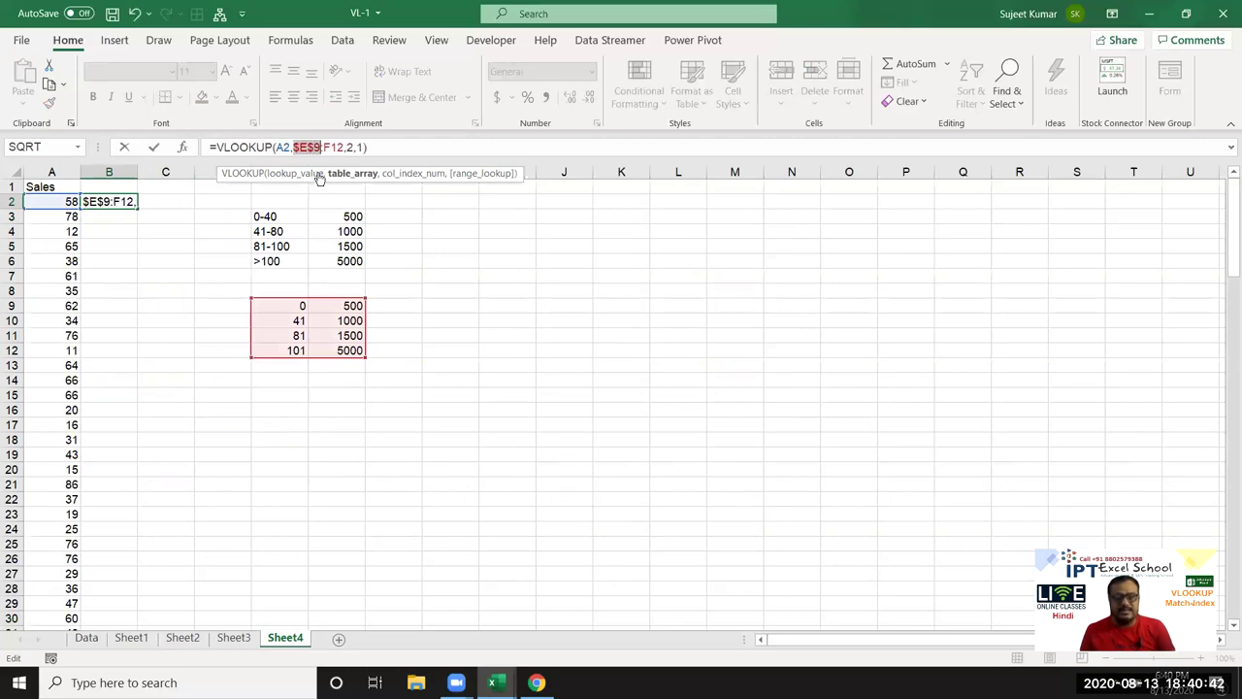
left_click(335, 147)
key("F4")
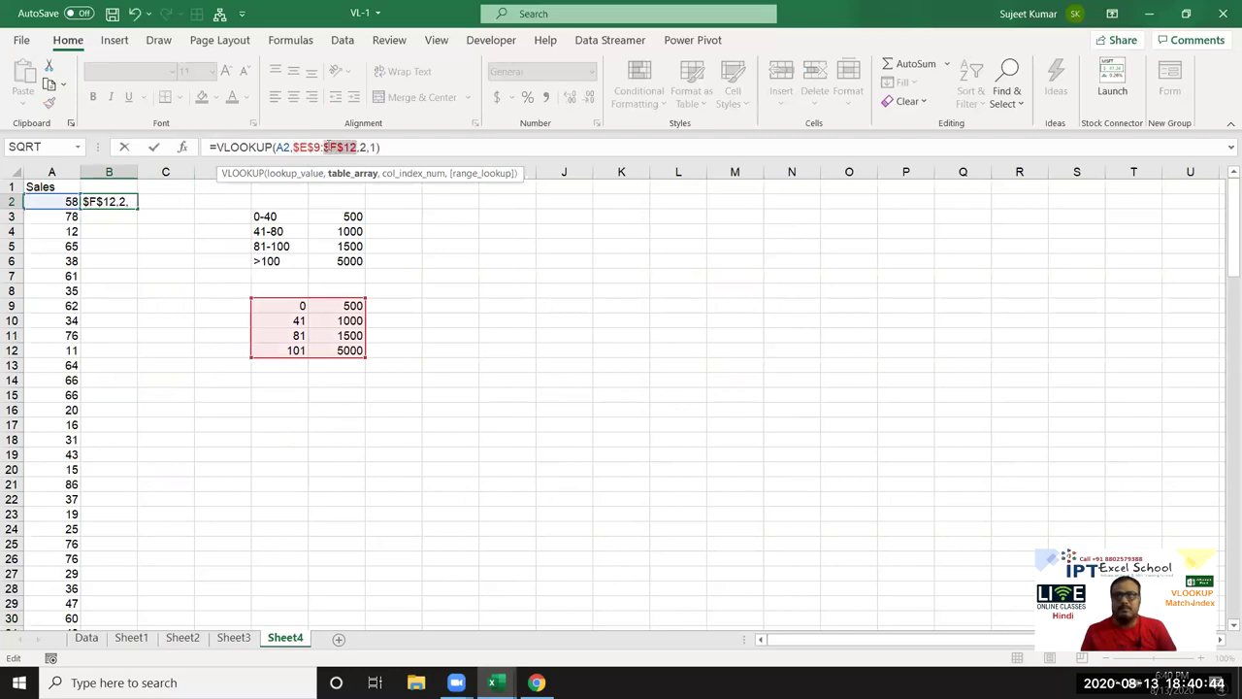
key("Return")
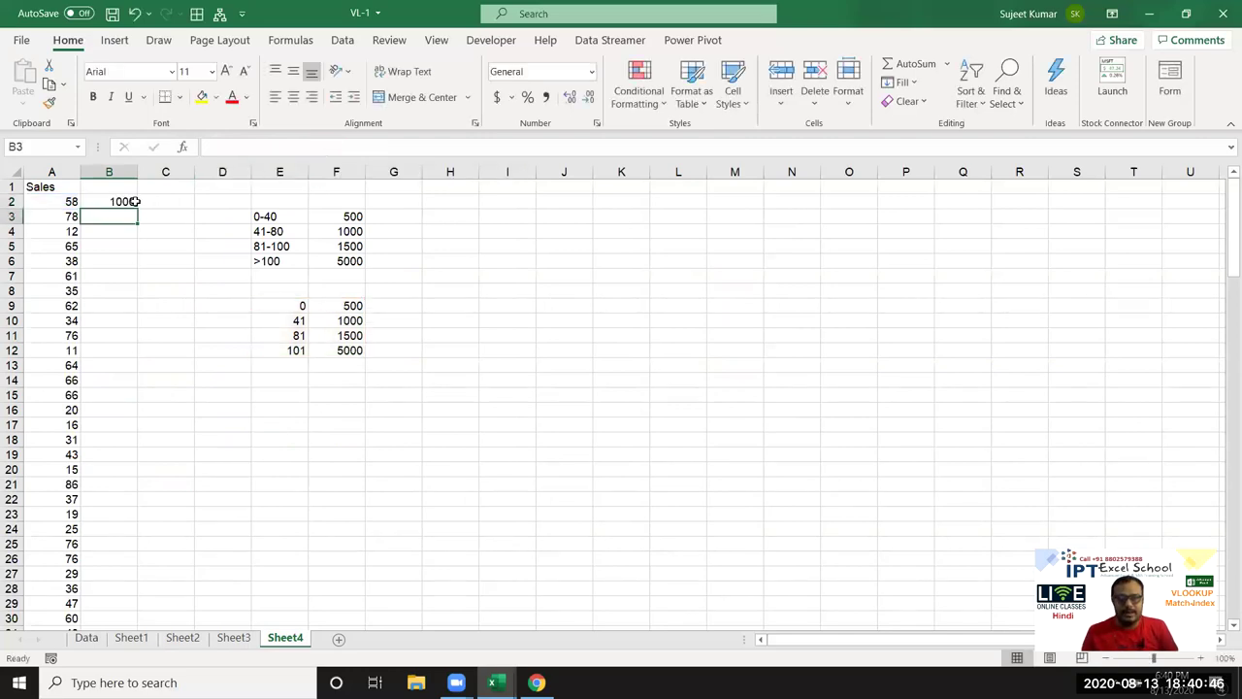
Step: Fill the VLOOKUP down the Sales list and check the results against the slab incentives
left_click(133, 201)
double_click(138, 207)
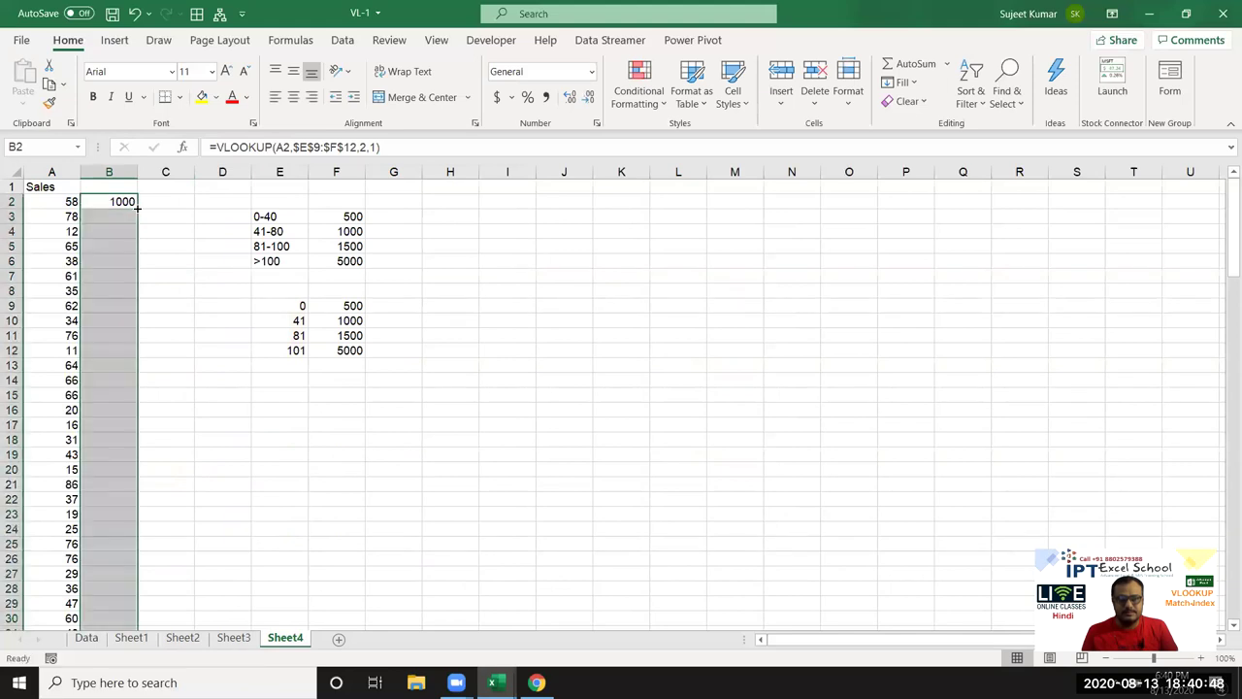
left_click_drag(131, 233, 125, 248)
key("Down")
key("Down")
key("Down")
key("Down")
key("Down")
key("Down")
key("Down")
key("Down")
key("Down")
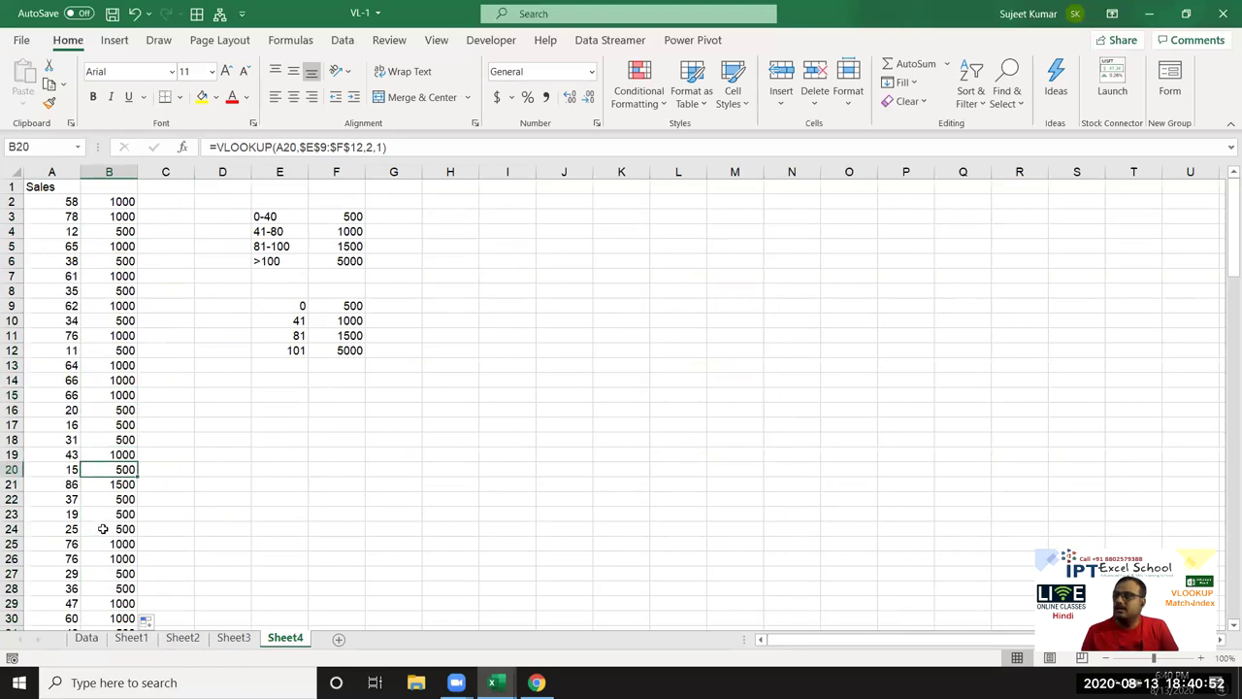
scroll(122, 513, "down", 4)
scroll(122, 512, "up", 4)
left_click(325, 308)
left_click(327, 322)
left_click(112, 292)
left_click(105, 336)
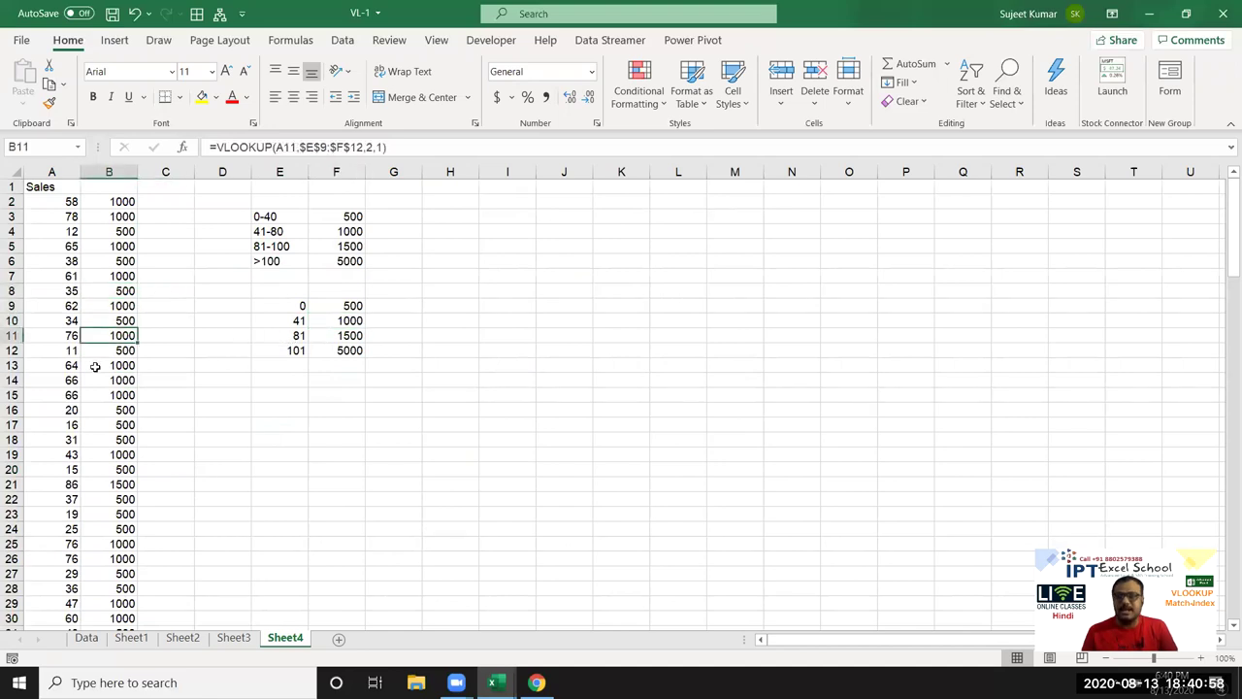
Step: Clear the filled results from B3 downward, leaving only B2's formula
left_click(123, 216)
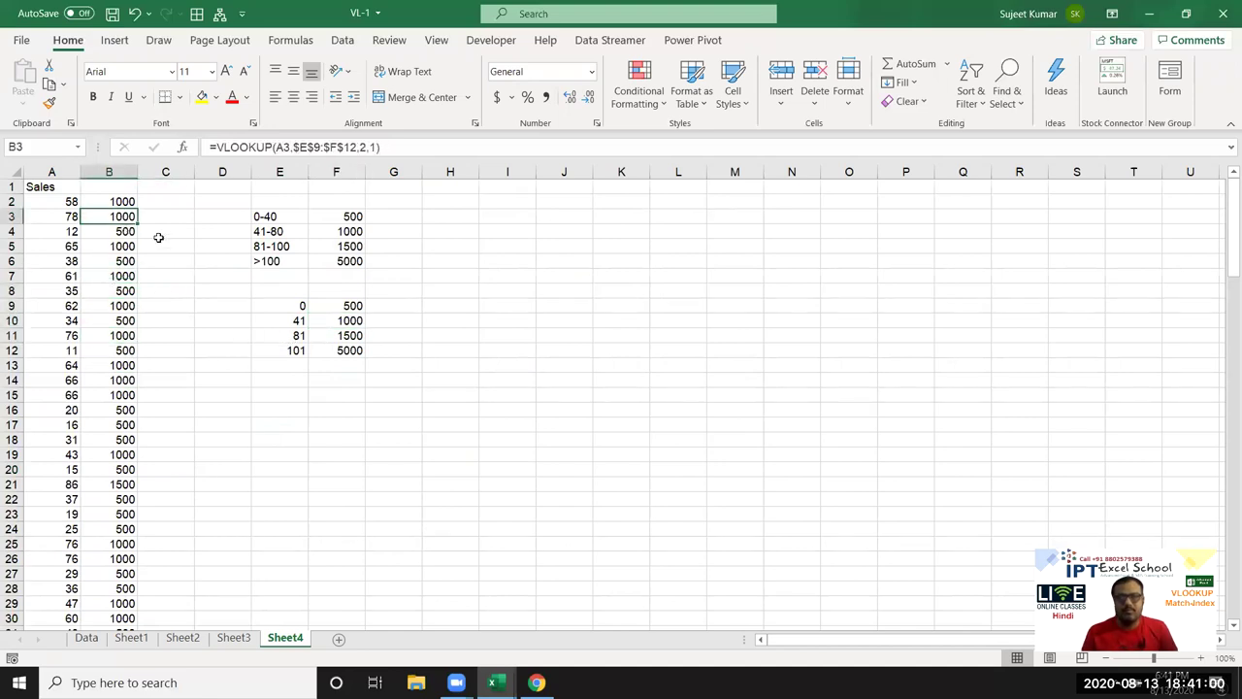
key("ctrl+shift+Down")
key("Delete")
key("ctrl+BackSpace")
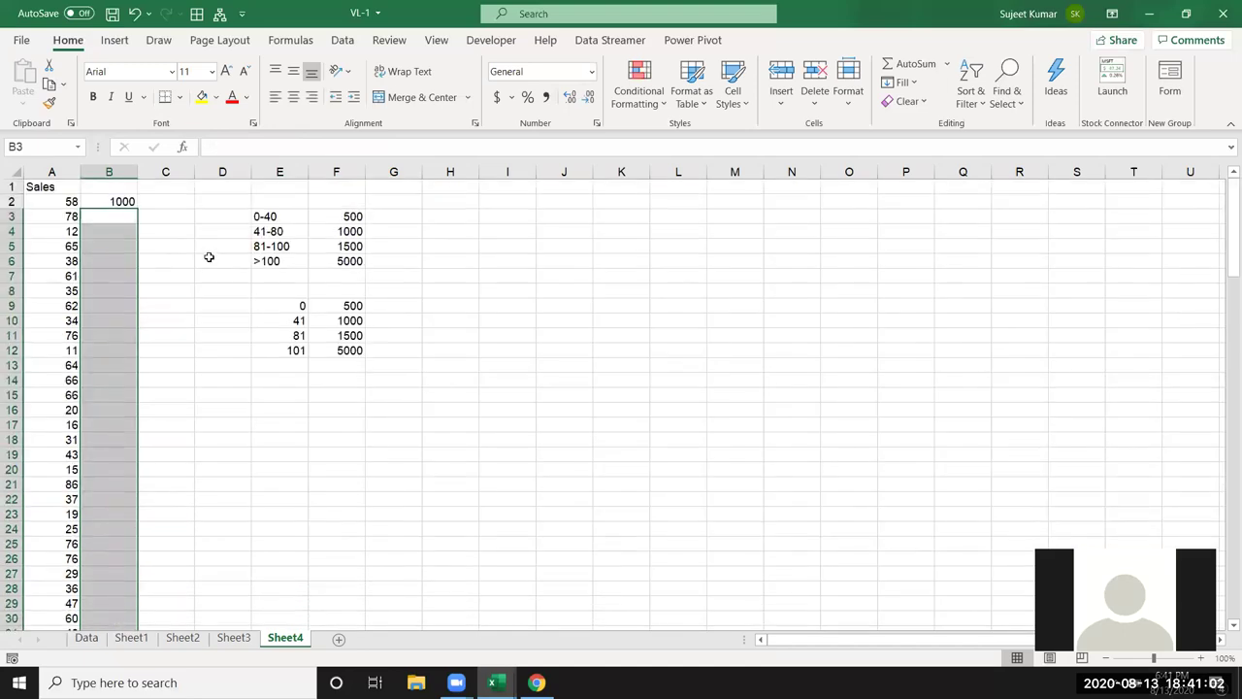
key("Up")
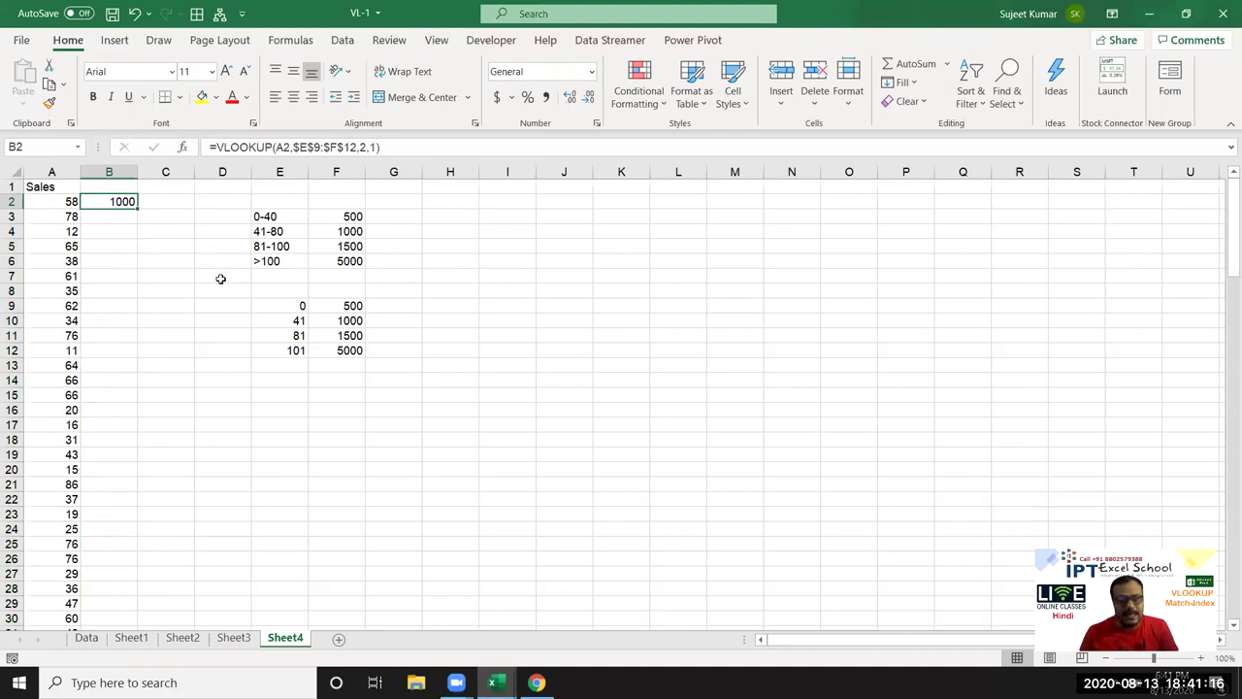
Step: Enter =LOOKUP(A3,E9:E12,F9:F12) in B3 using the threshold and incentive columns
left_click(120, 219)
type("=")
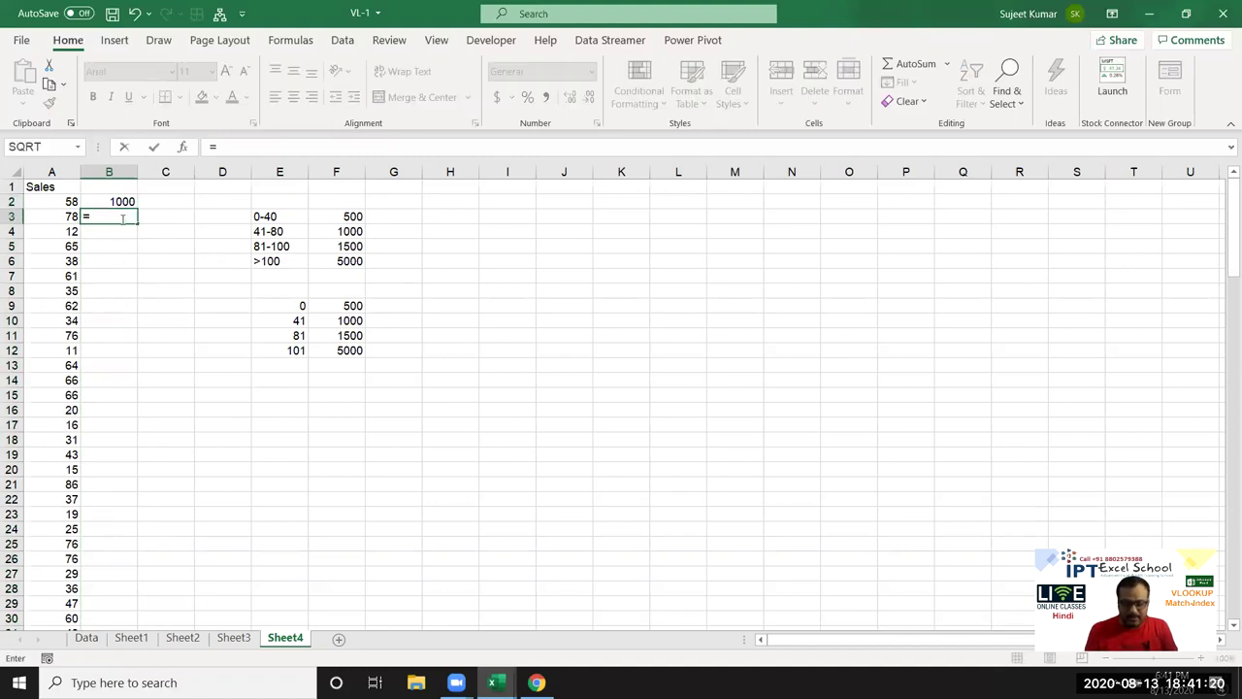
type("LOOKUP(")
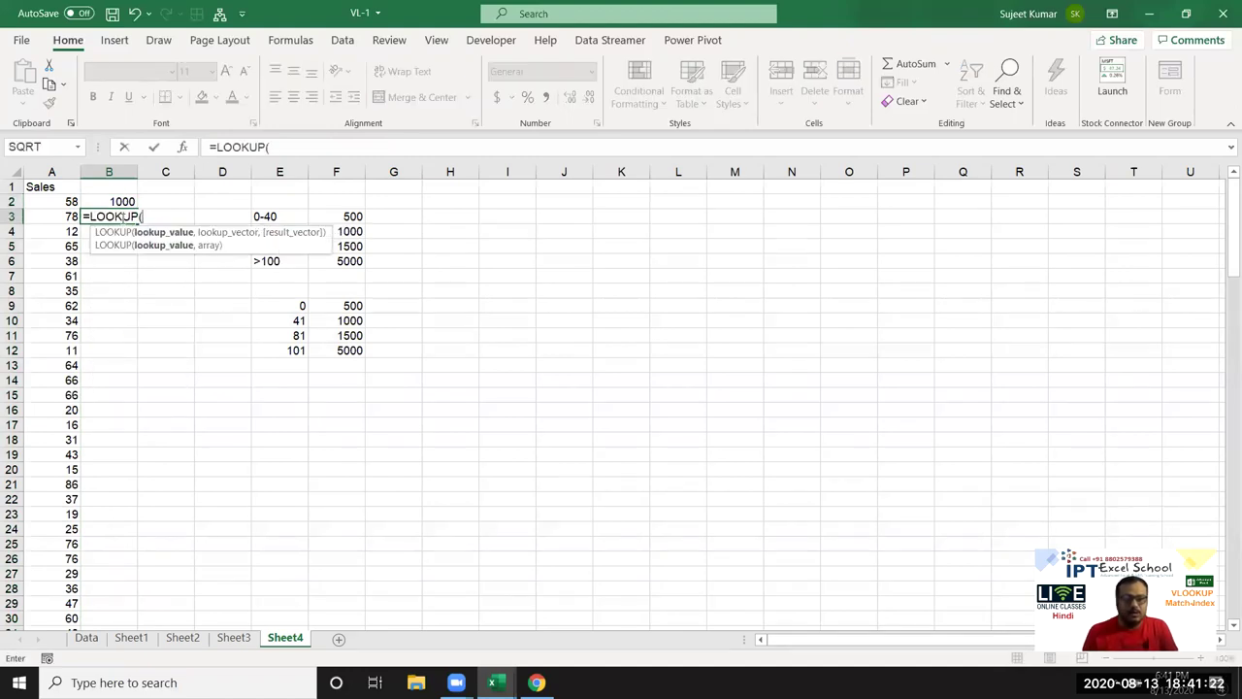
left_click(33, 202)
left_click(33, 219)
type(",")
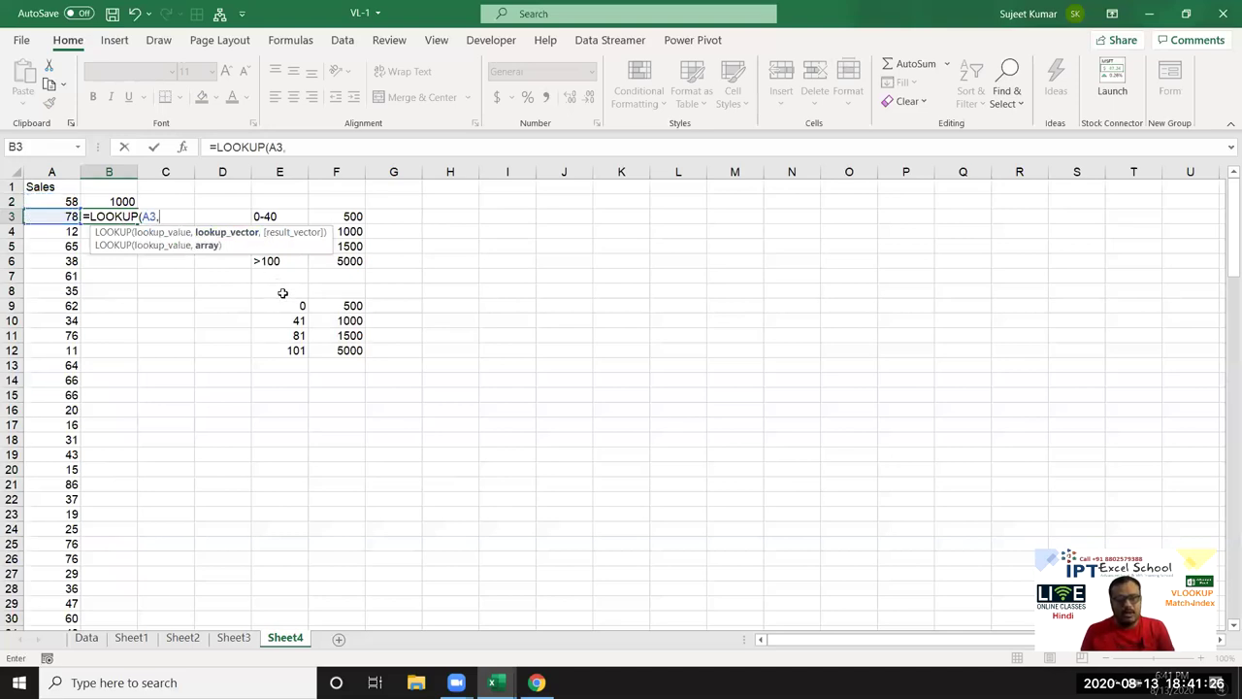
left_click_drag(281, 307, 292, 351)
type(",")
left_click_drag(348, 305, 346, 350)
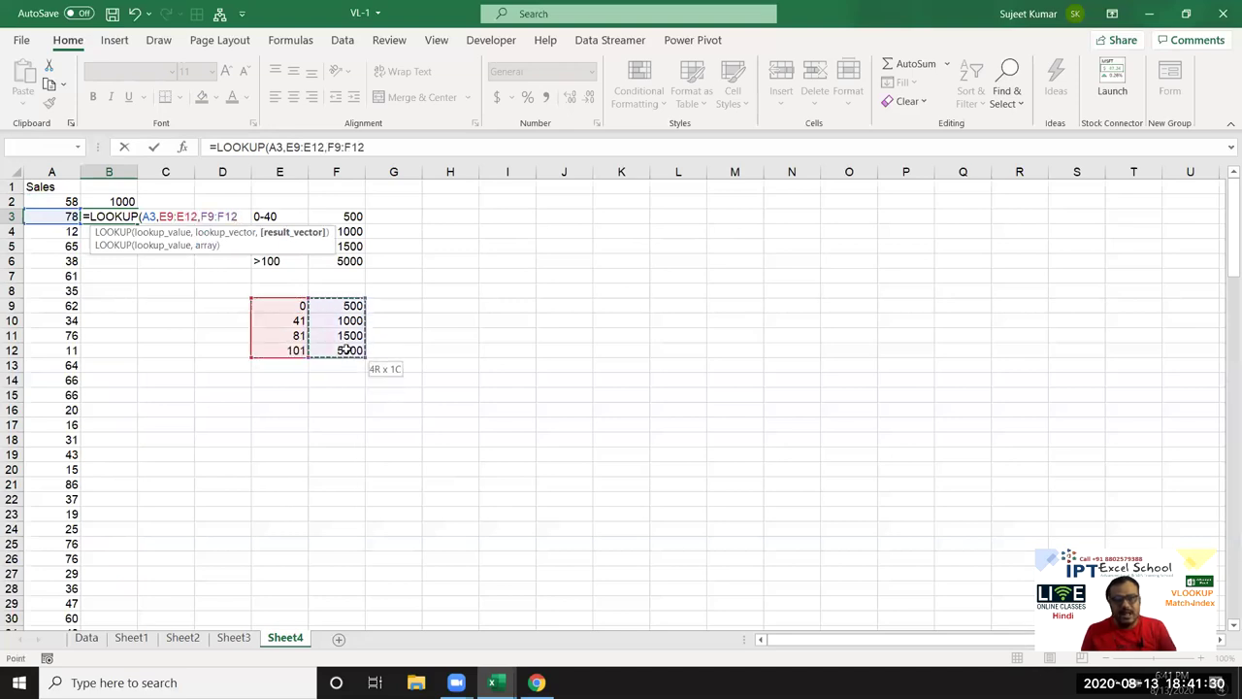
key("Return")
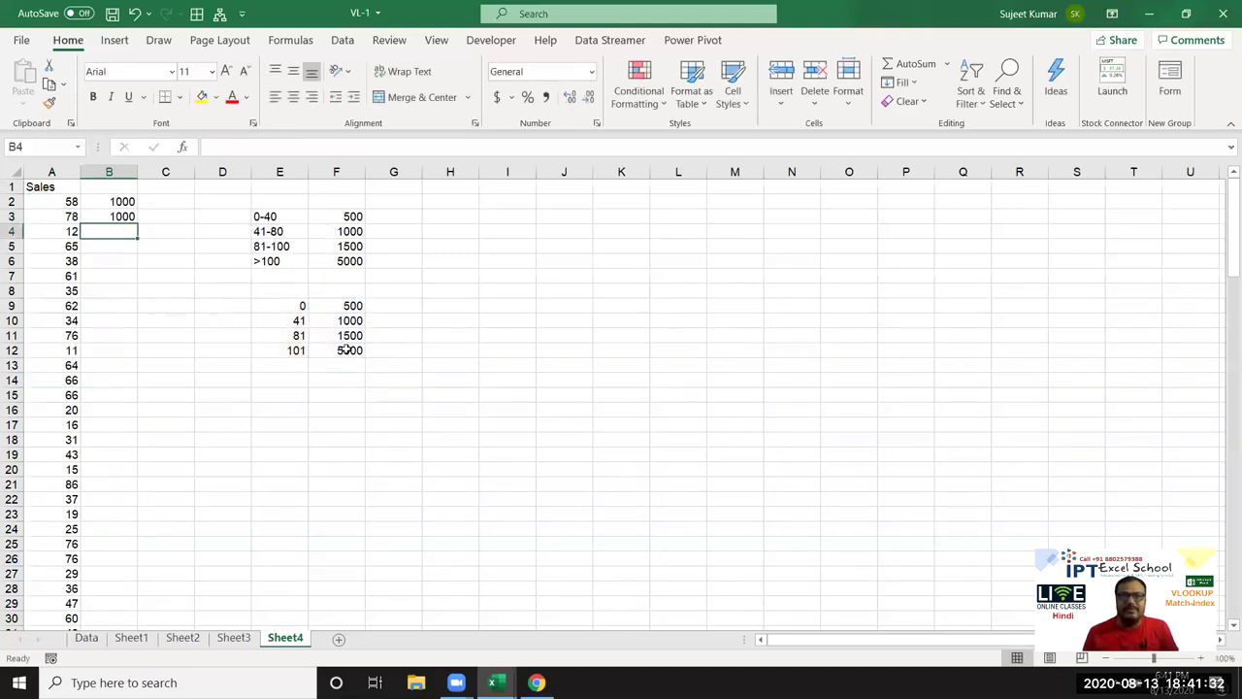
key("Up")
key("Down")
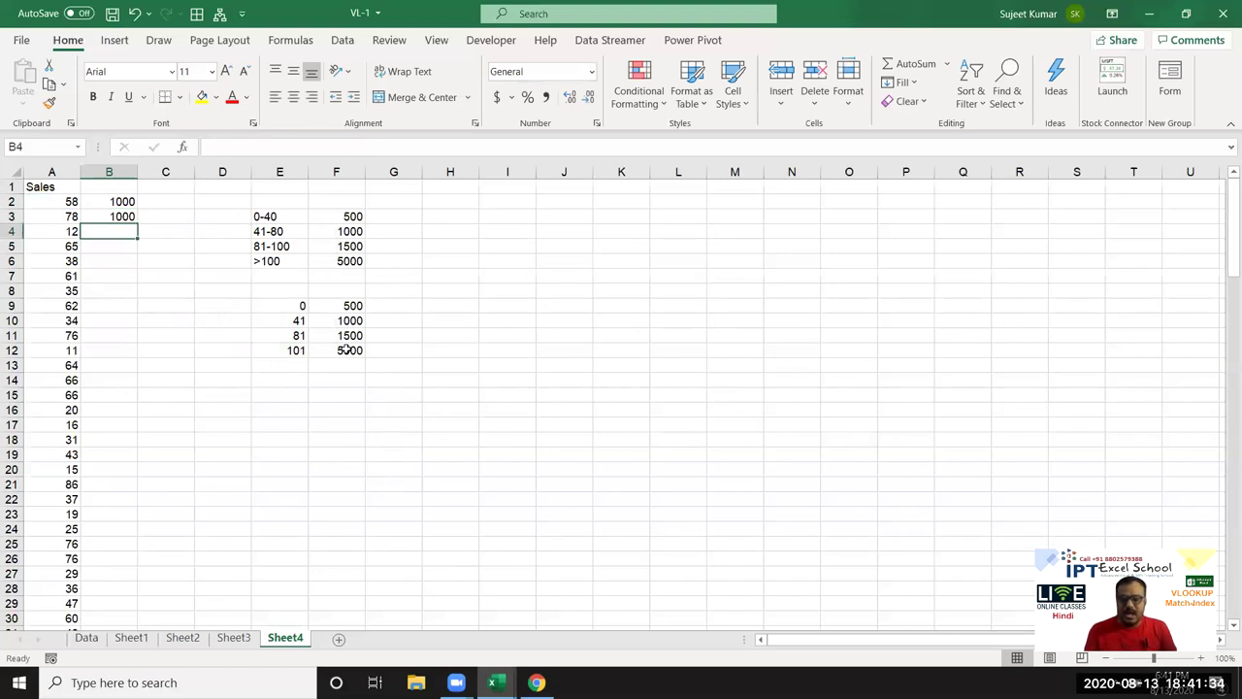
Step: In B4 enter =LOOKUP(A4,{0,41,81,101},{500,1000,1500,5000}), returning 500
type("=loo")
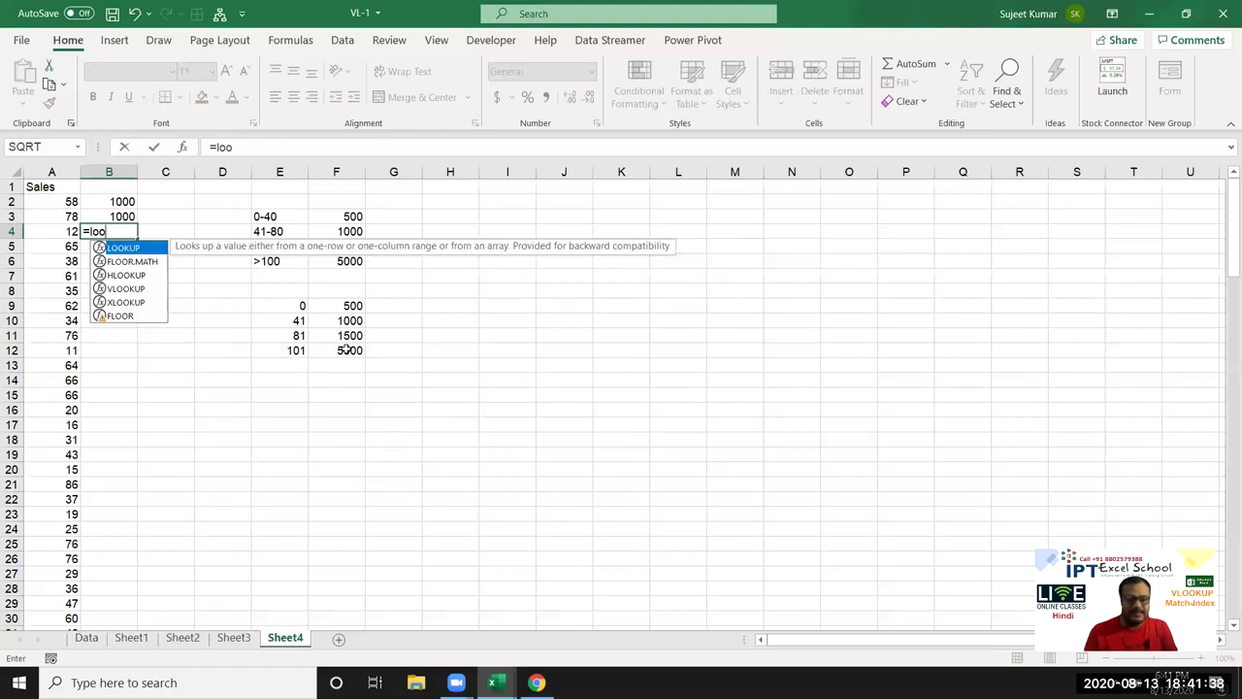
key("Tab")
key("Left")
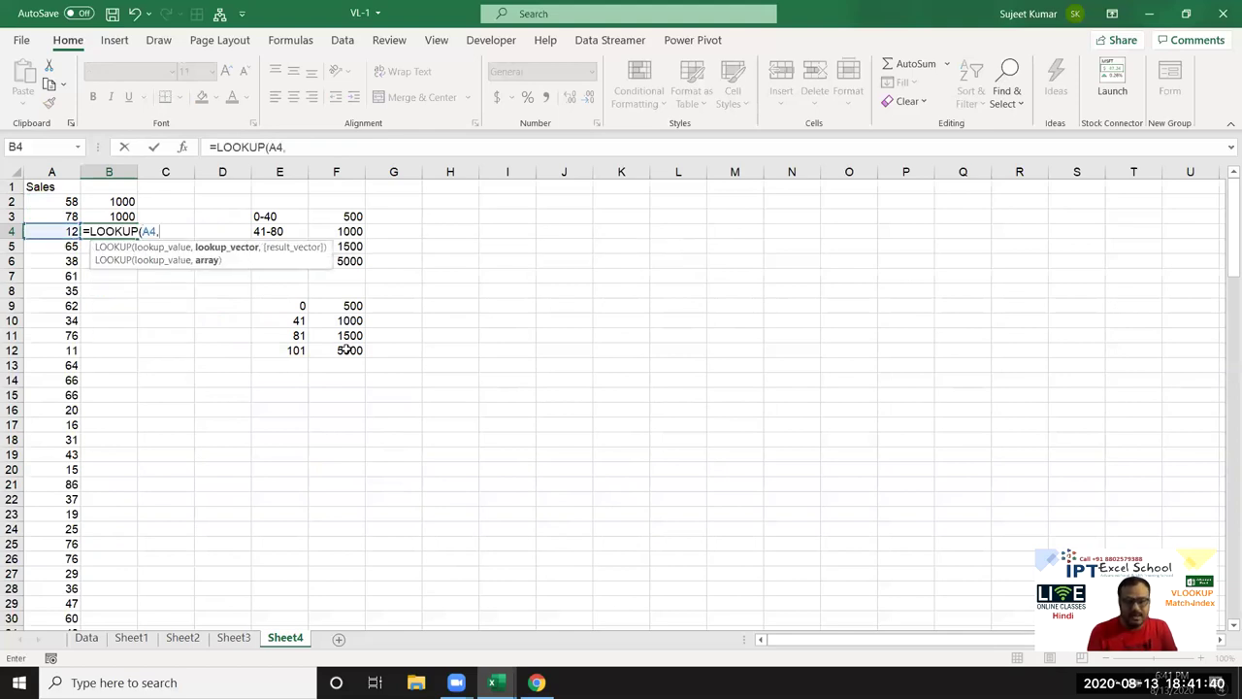
type("{")
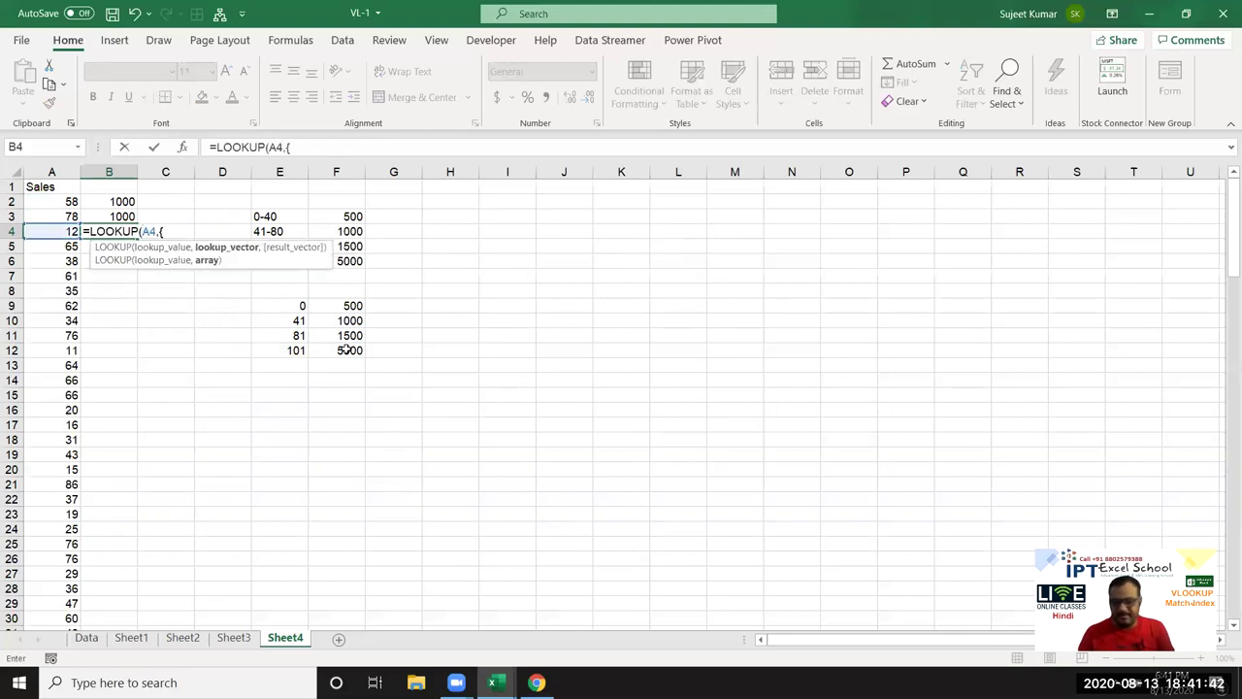
type("0,41,")
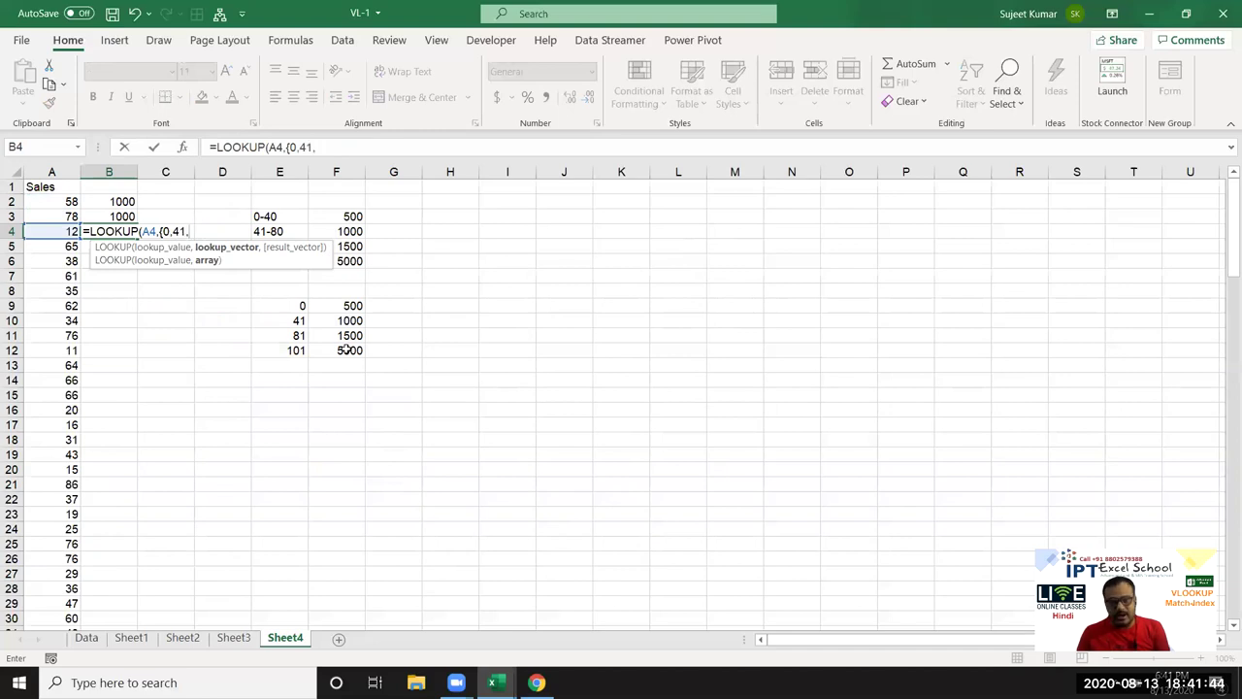
type("81,")
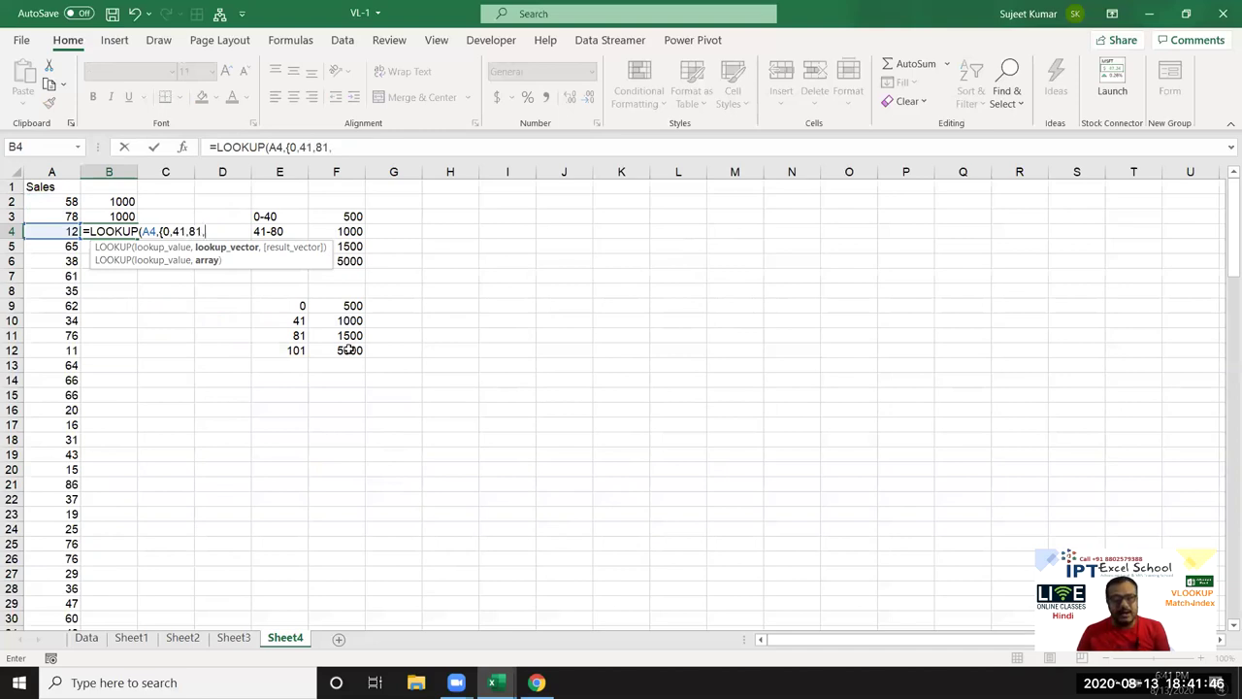
type("101")
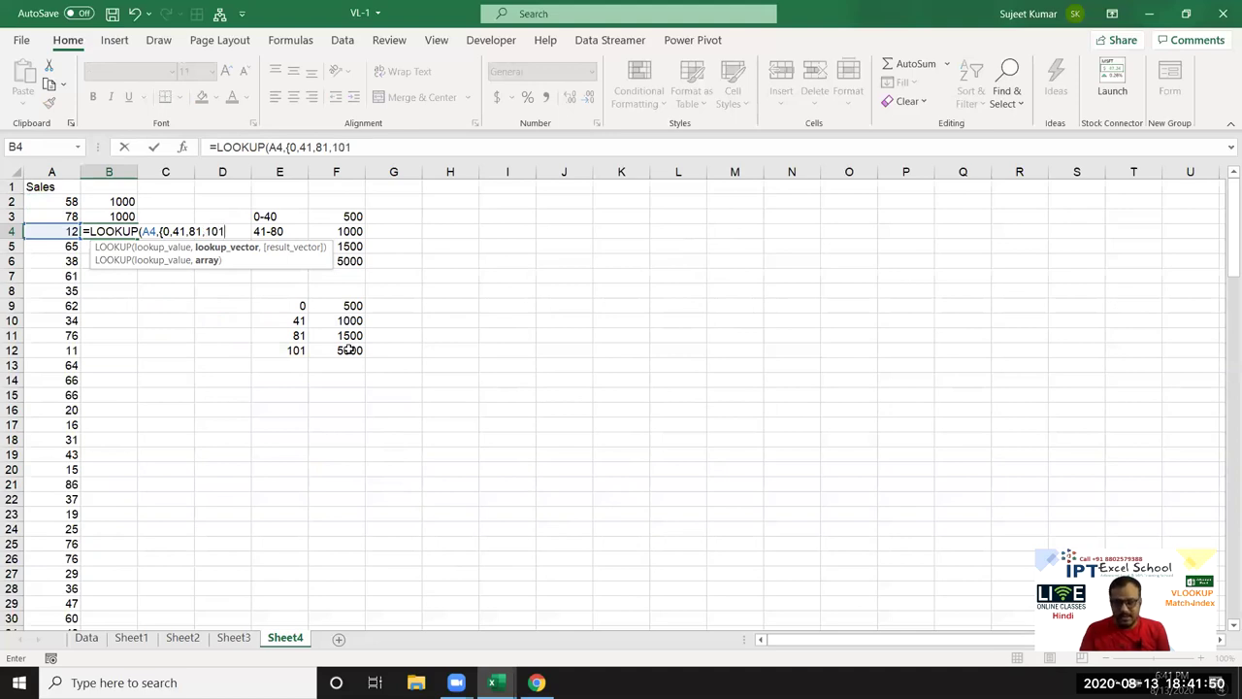
type("},{")
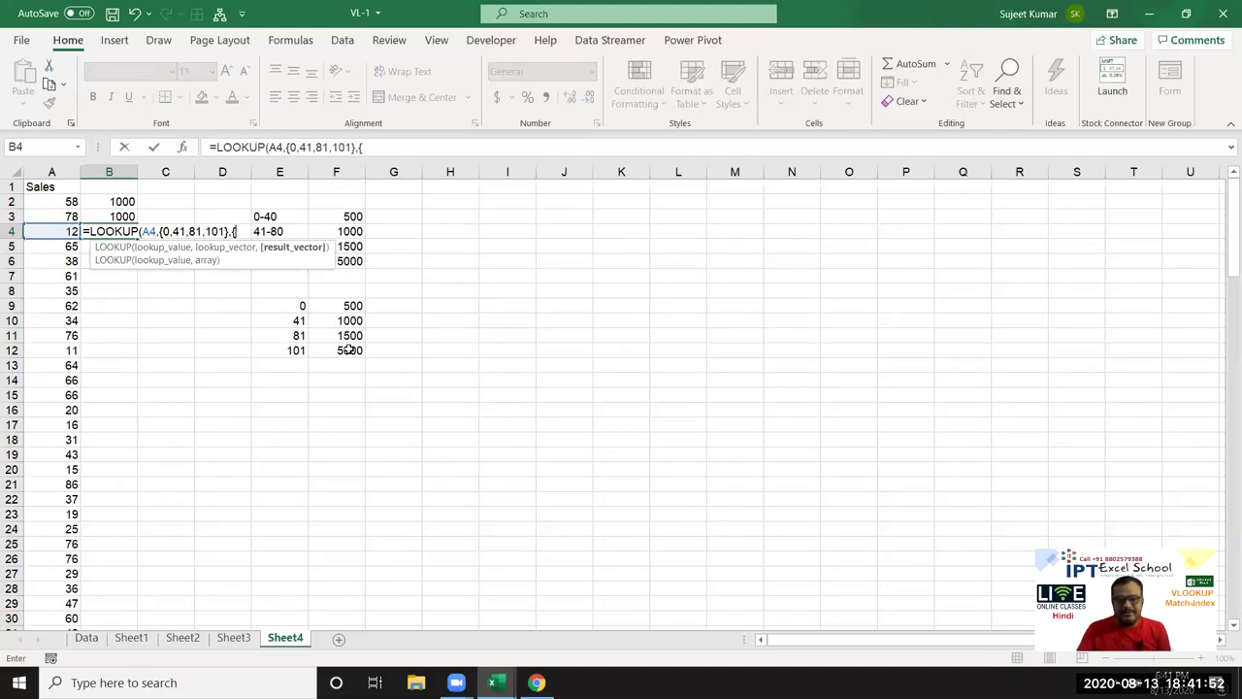
type("500,")
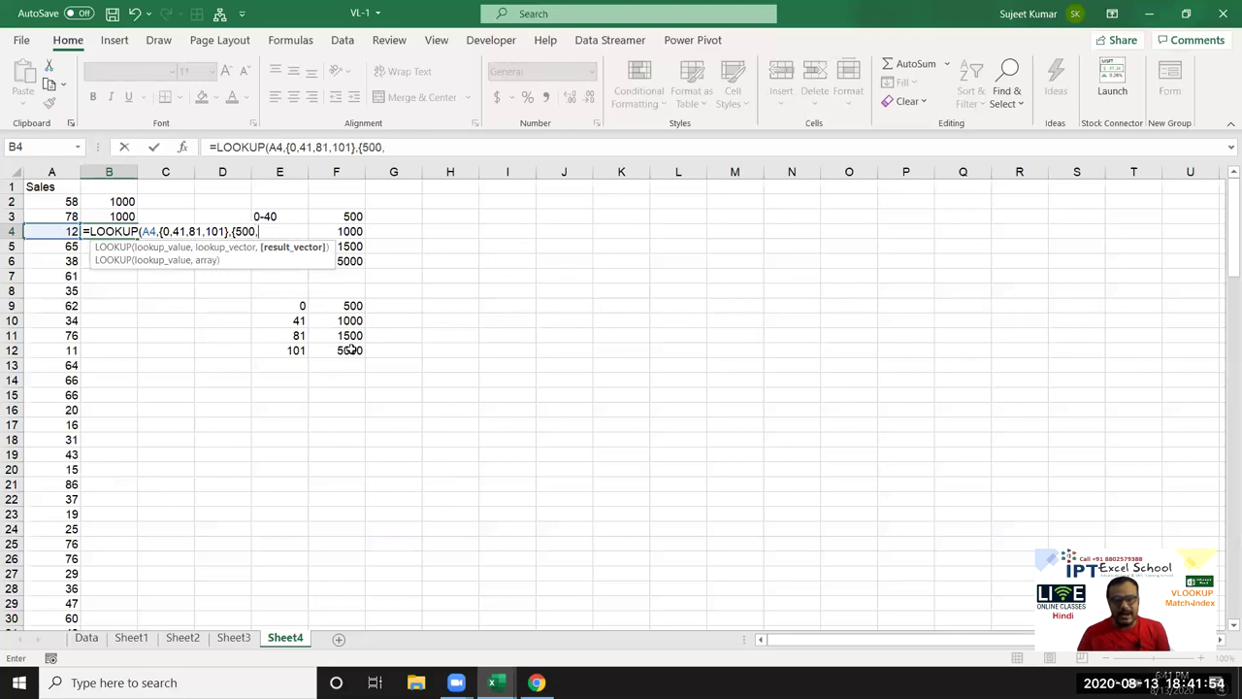
type("1000,1500,5000})")
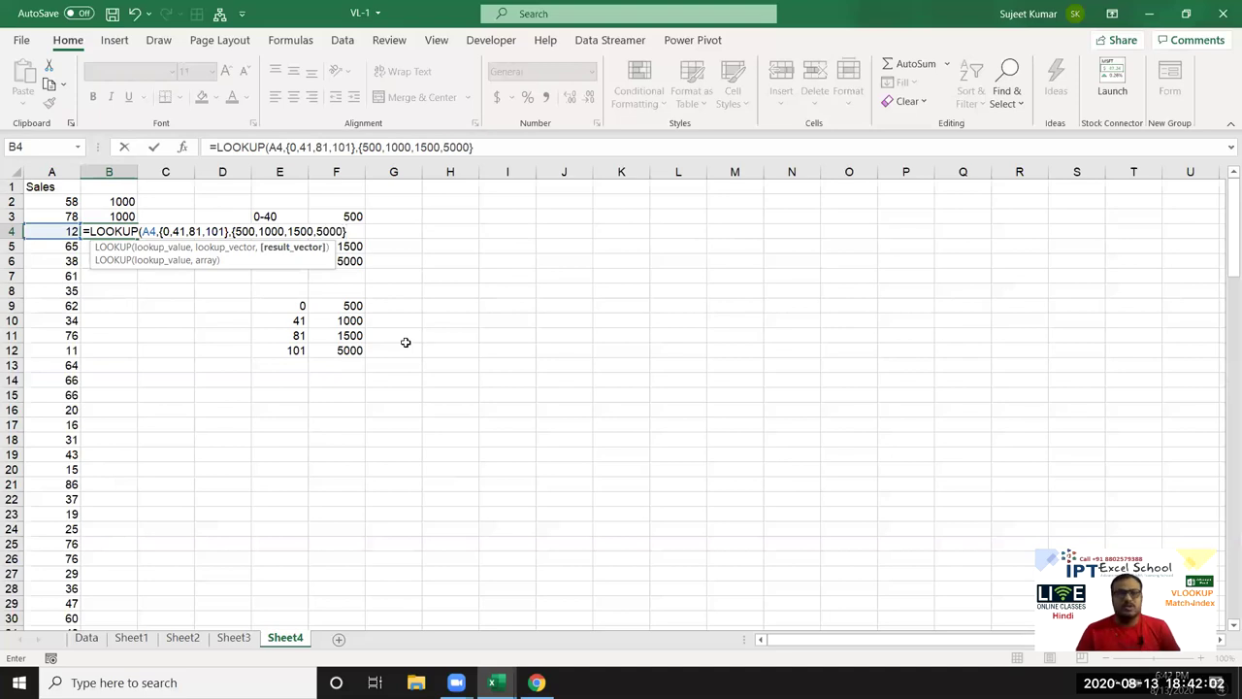
key("Return")
key("Up")
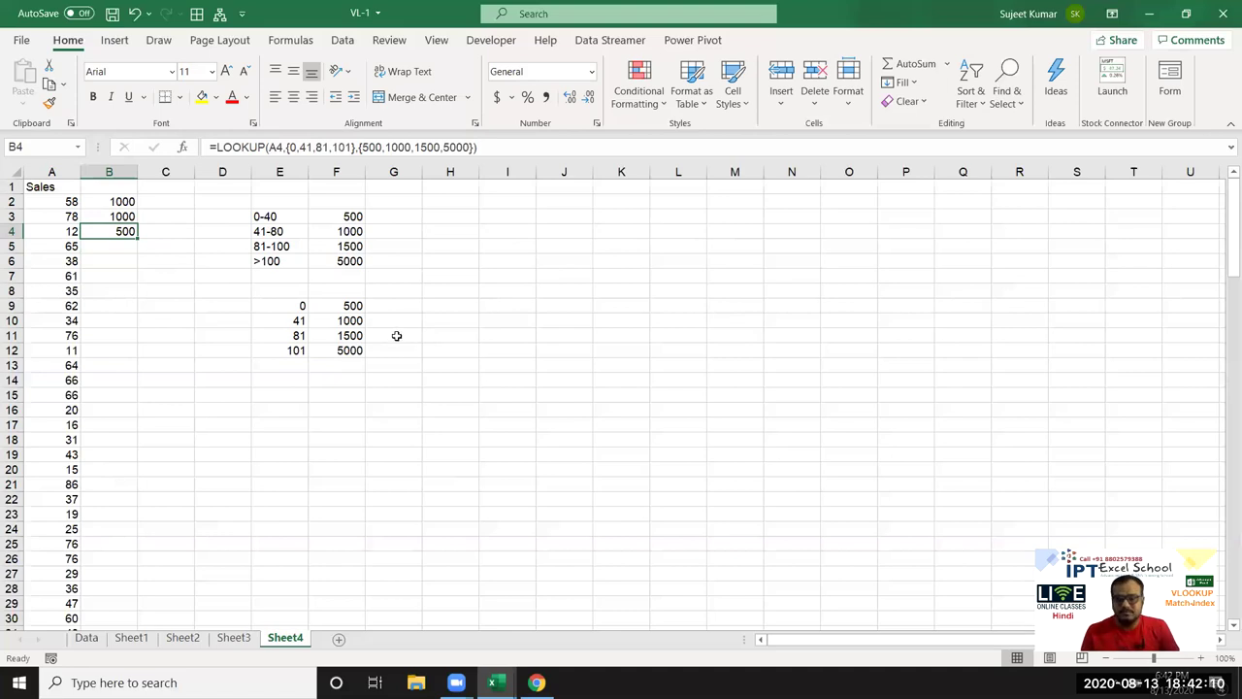
Step: Compare the lookup formulas in B3, B2 and B4
left_click(117, 217)
left_click(114, 202)
left_click(117, 217)
left_click(116, 231)
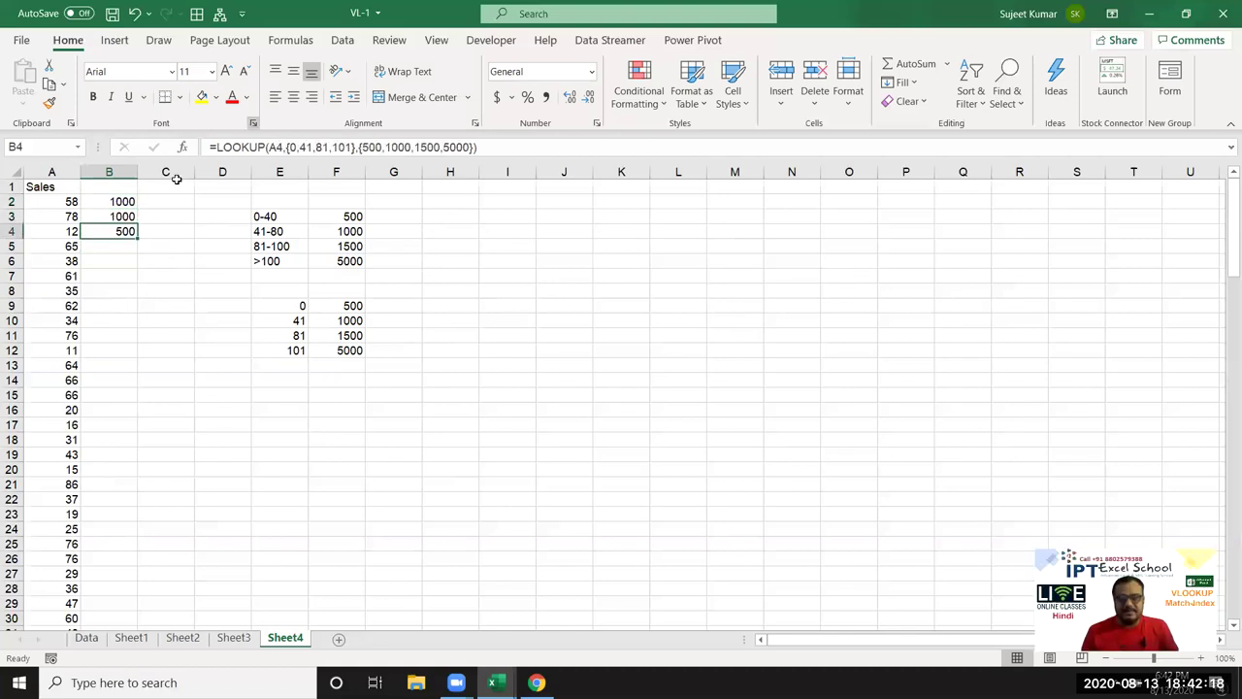
Step: Save the workbook and review Sheet1's INDEX and OFFSET formulas in D25 and D26
left_click(131, 638)
key("ctrl+s")
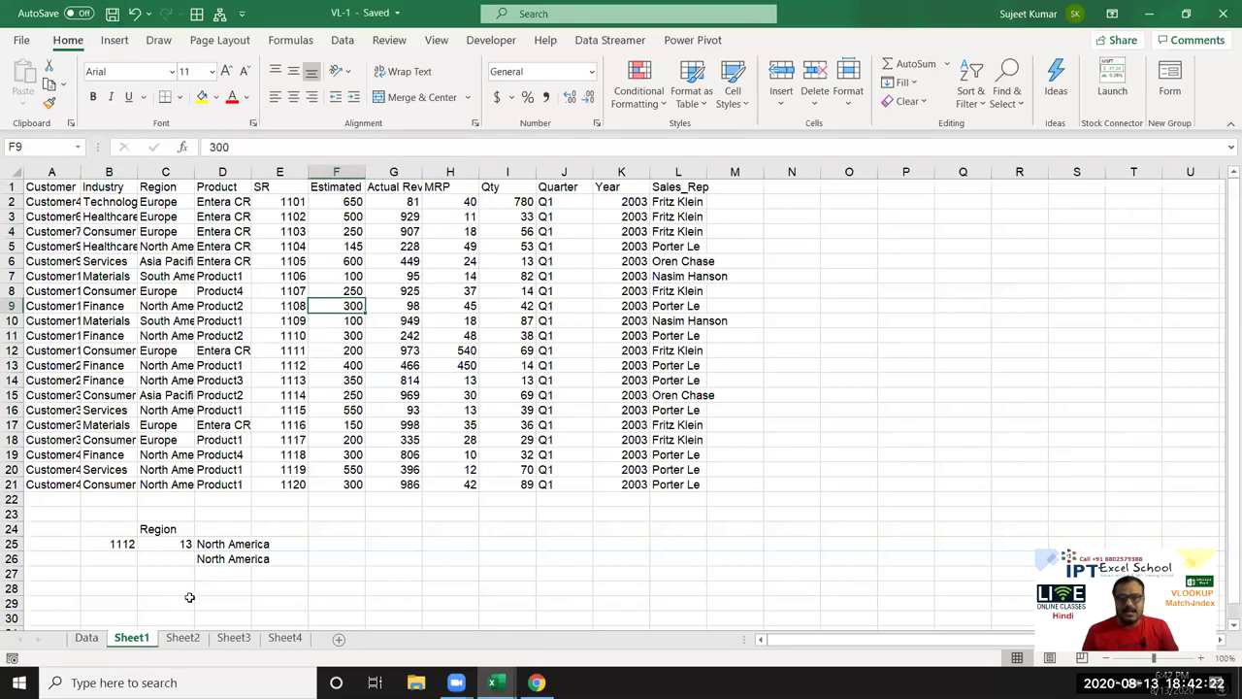
left_click(122, 543)
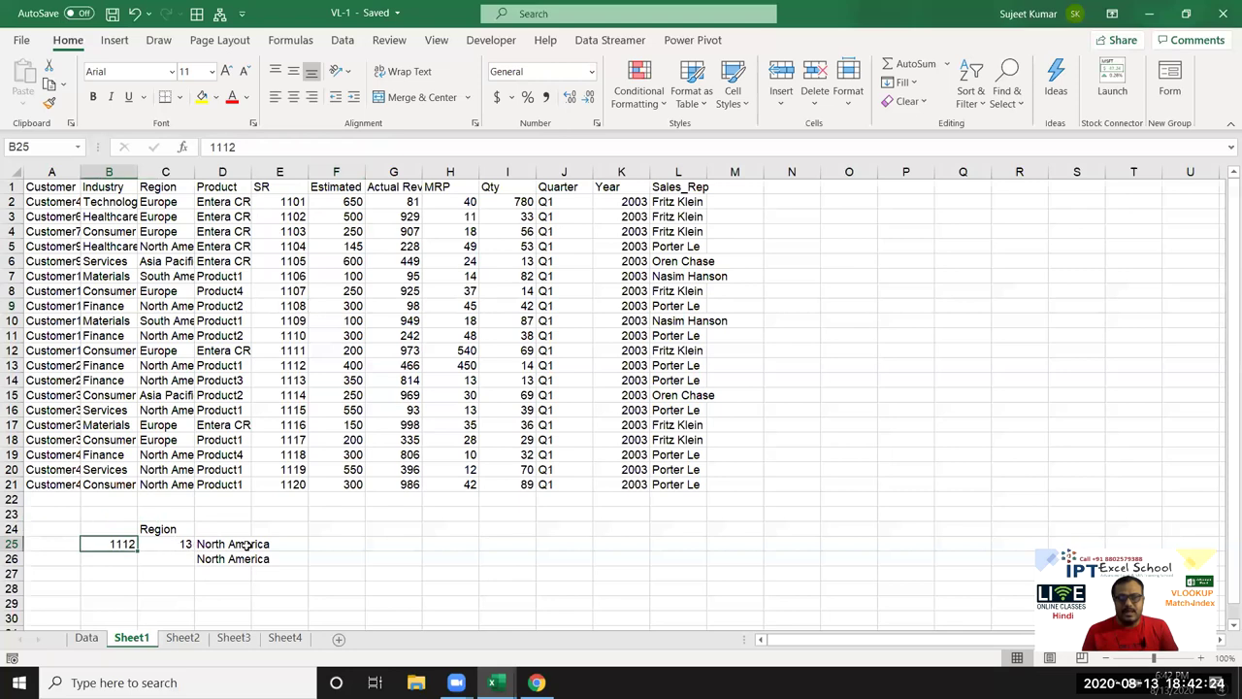
left_click(244, 545)
left_click(236, 557)
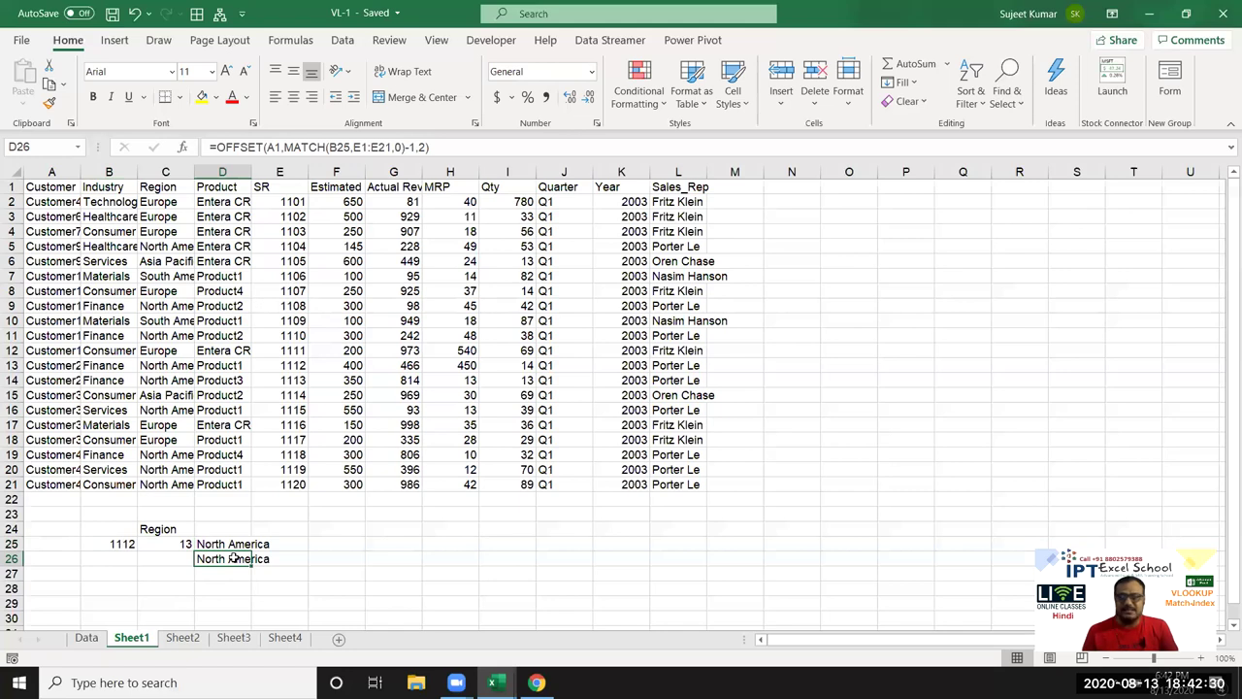
Step: Review the lookup formulas on Sheet2, Sheet3 and Sheet4, then switch to the browser
left_click(183, 638)
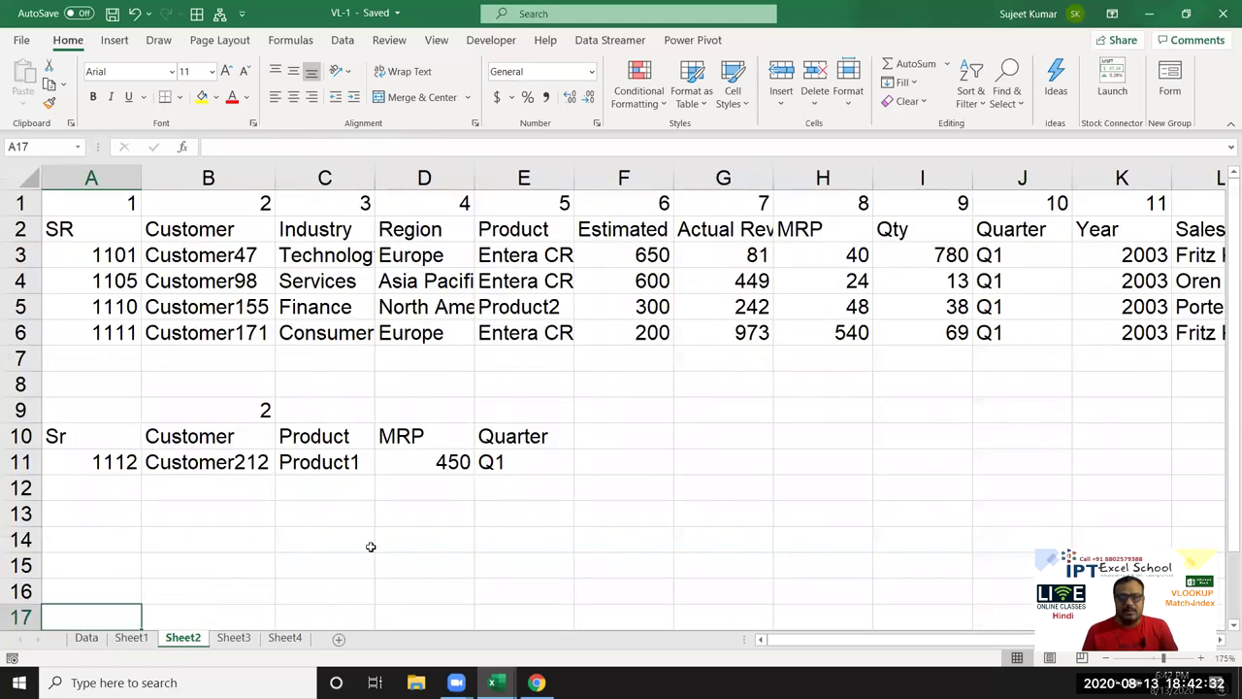
left_click(231, 638)
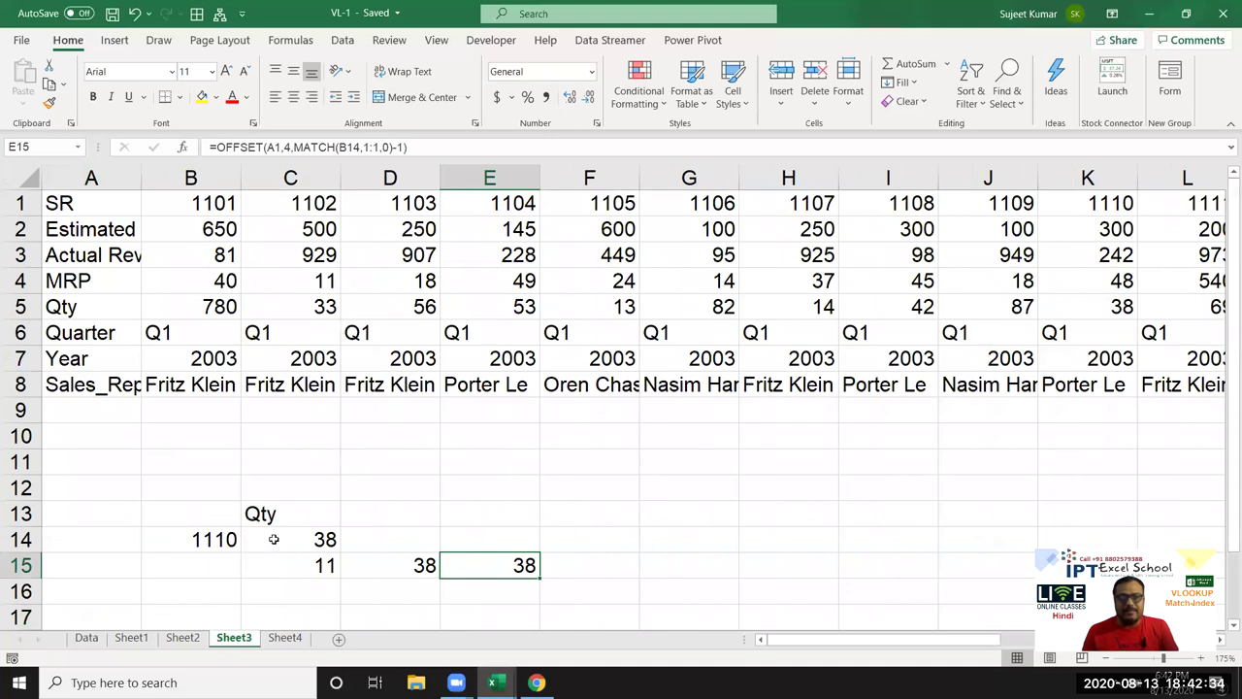
left_click(274, 540)
left_click(316, 570)
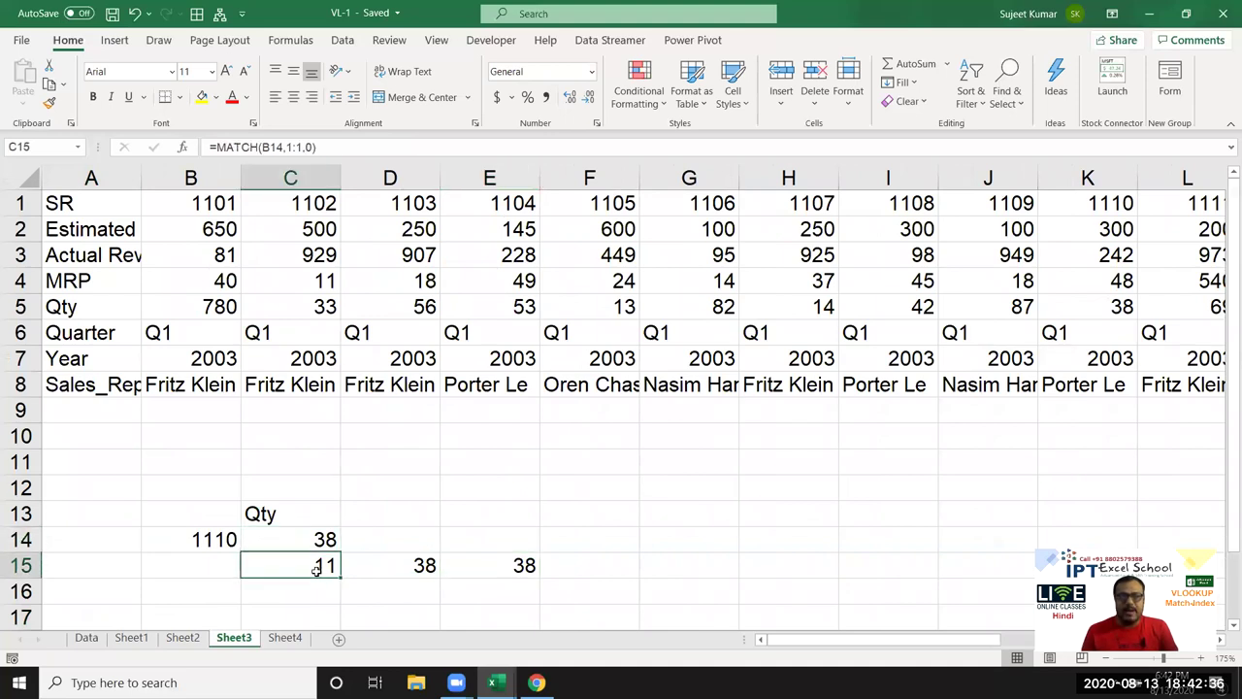
left_click(520, 572)
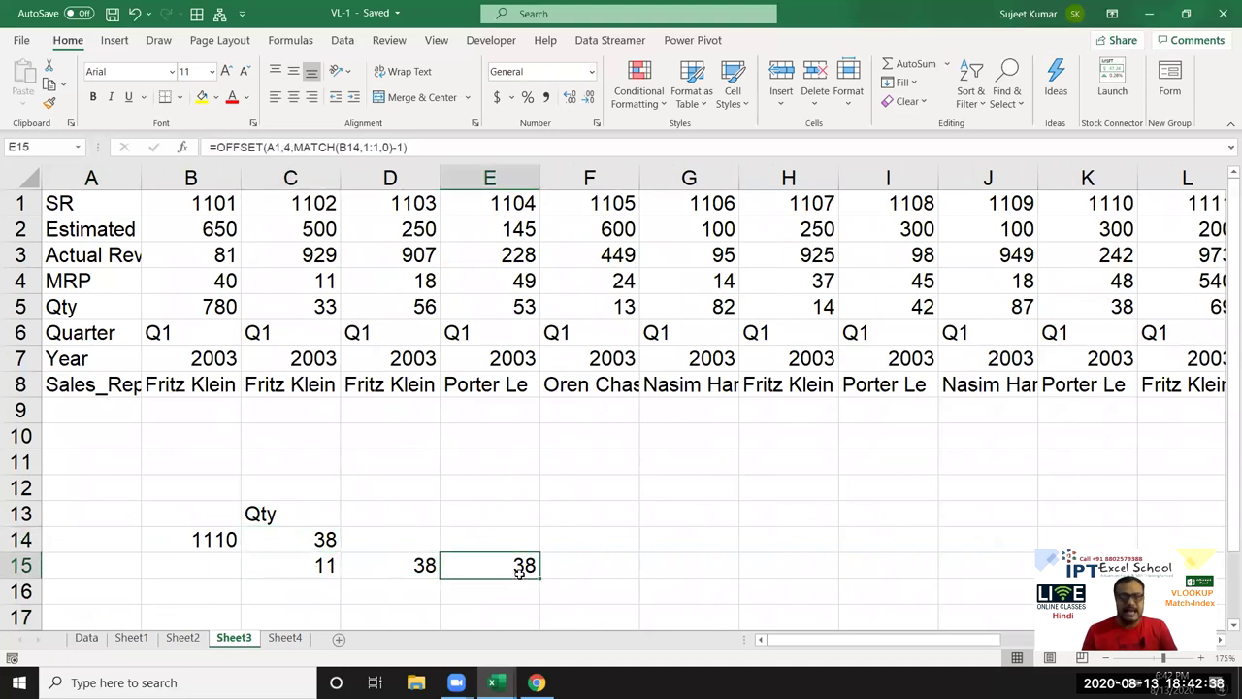
left_click(286, 637)
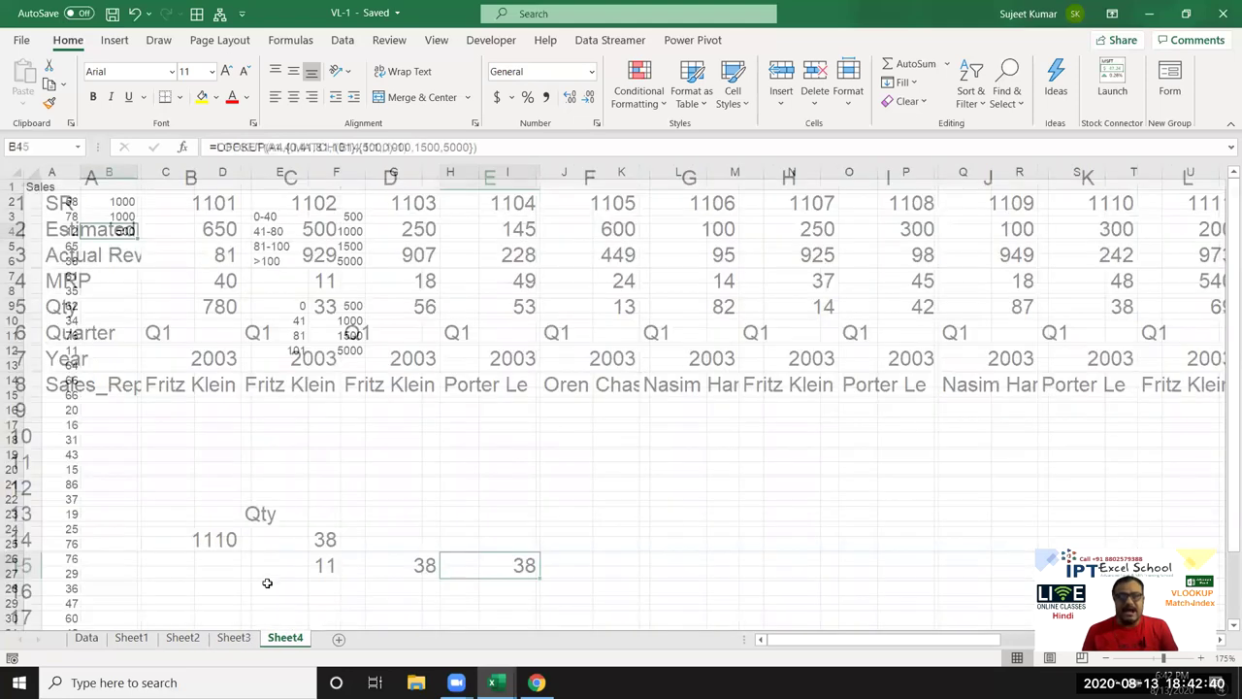
left_click(121, 201)
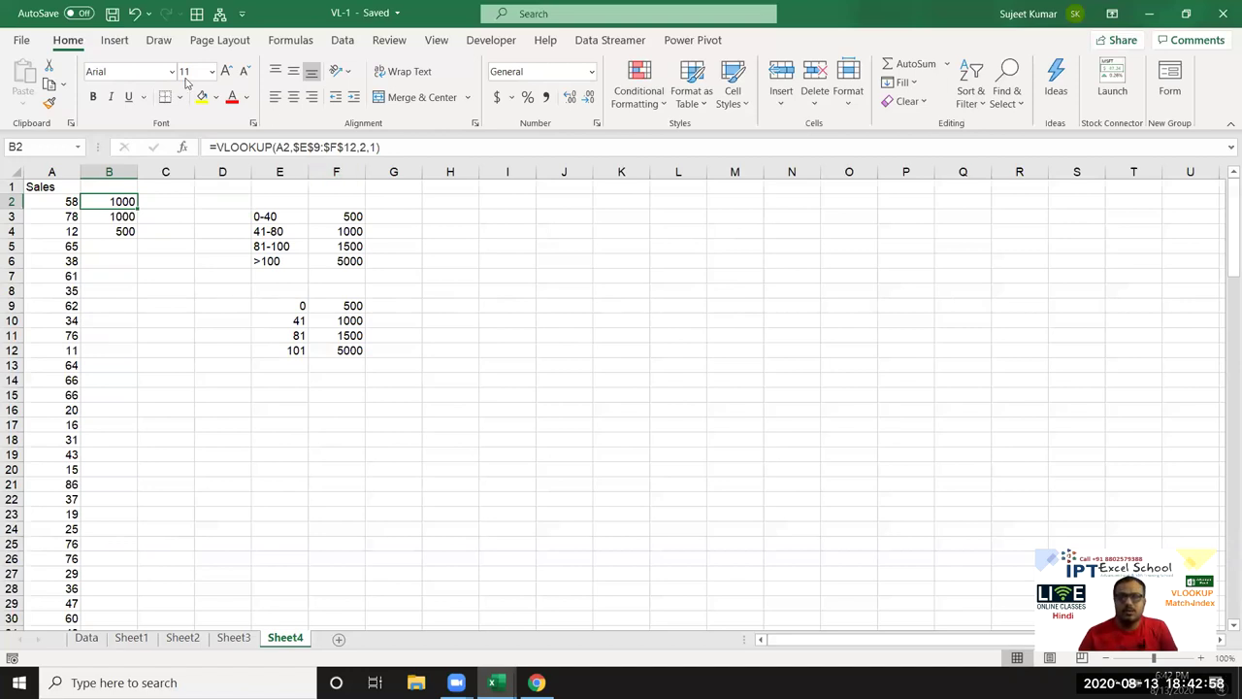
left_click(127, 221)
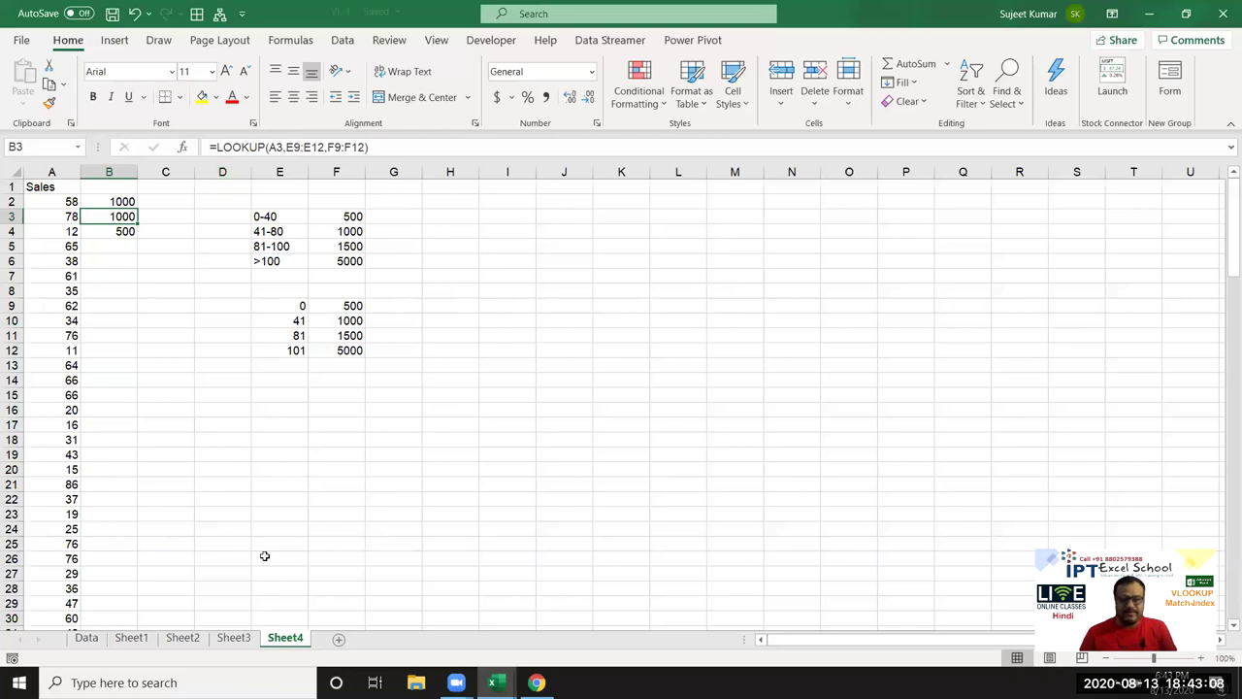
left_click(536, 682)
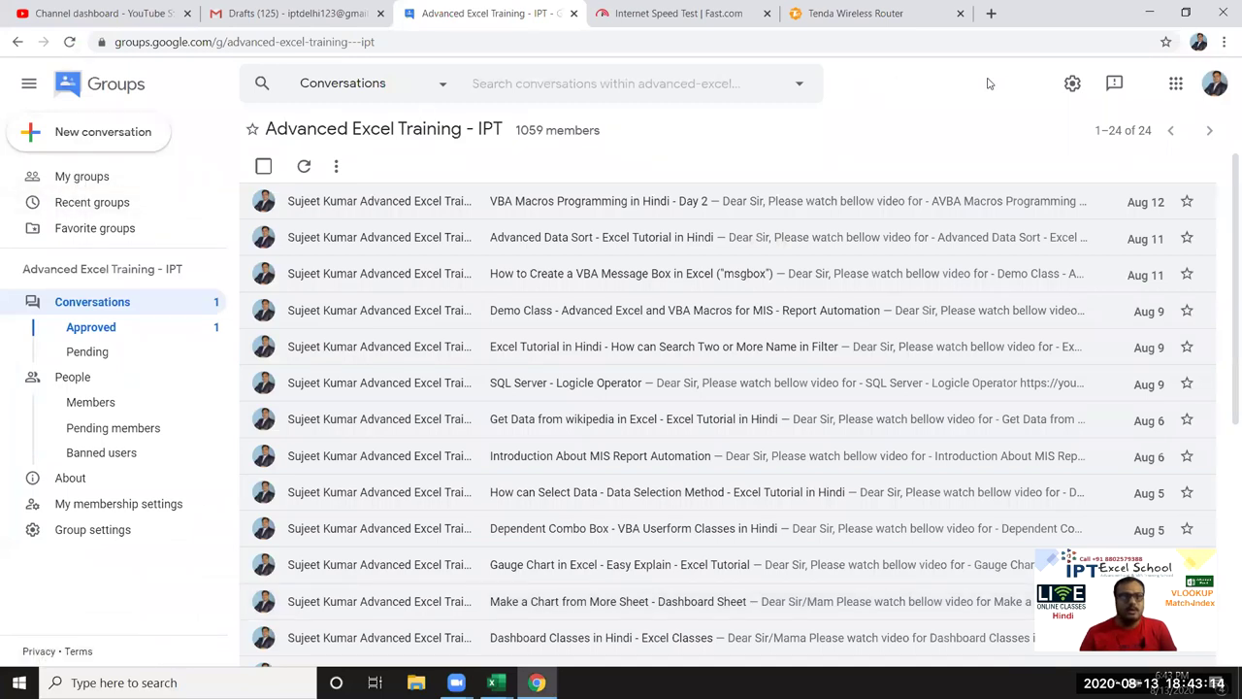
Step: Compose a Gmail message to the suggested contact with subject 'file', then return to Excel
left_click(291, 12)
left_click(83, 144)
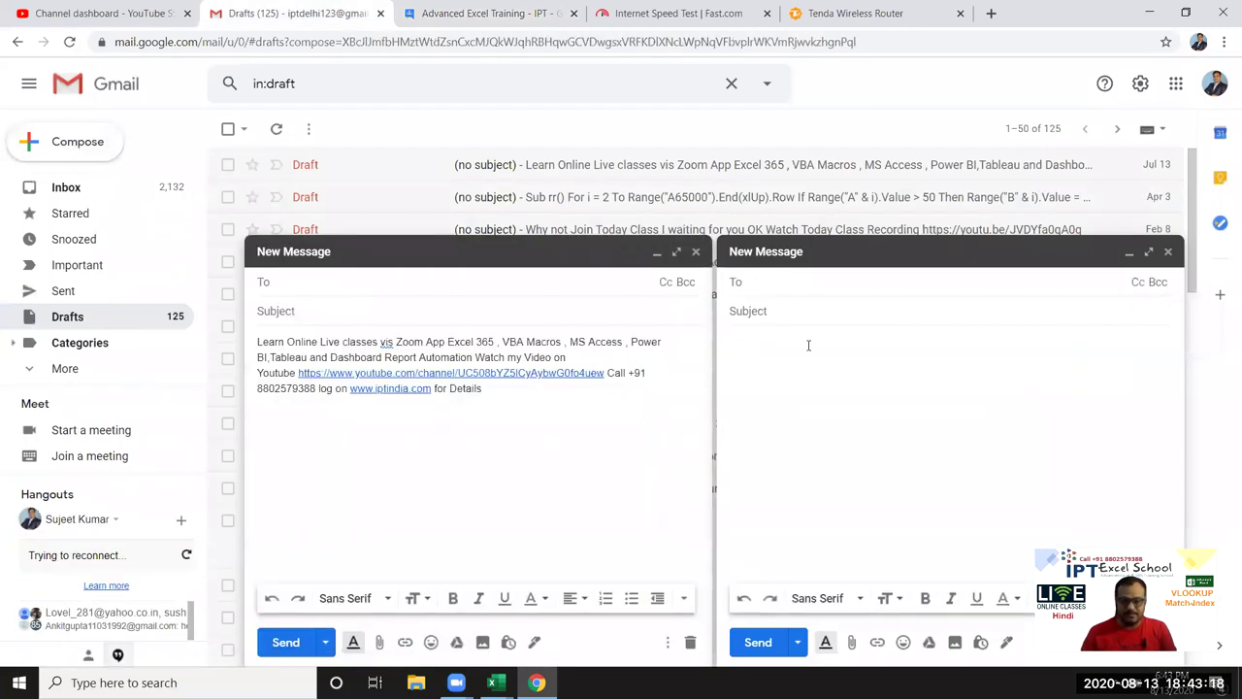
type("b")
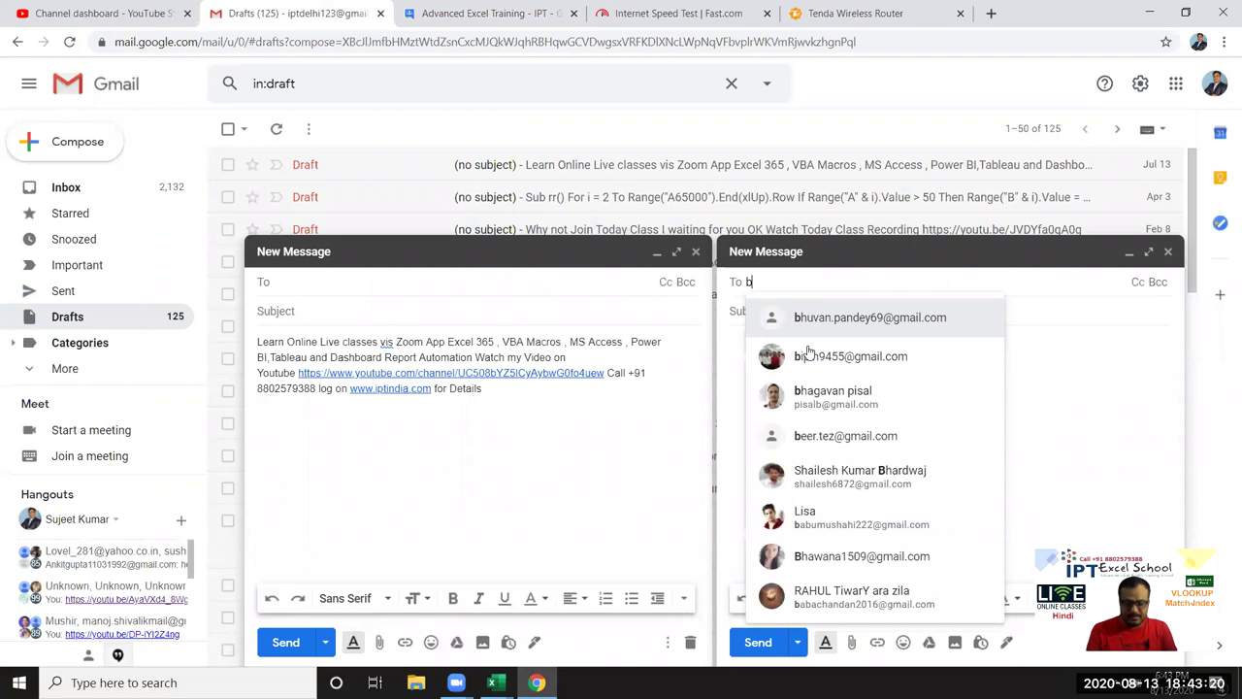
type("hu")
left_click(795, 316)
left_click(795, 315)
type("file")
left_click(777, 360)
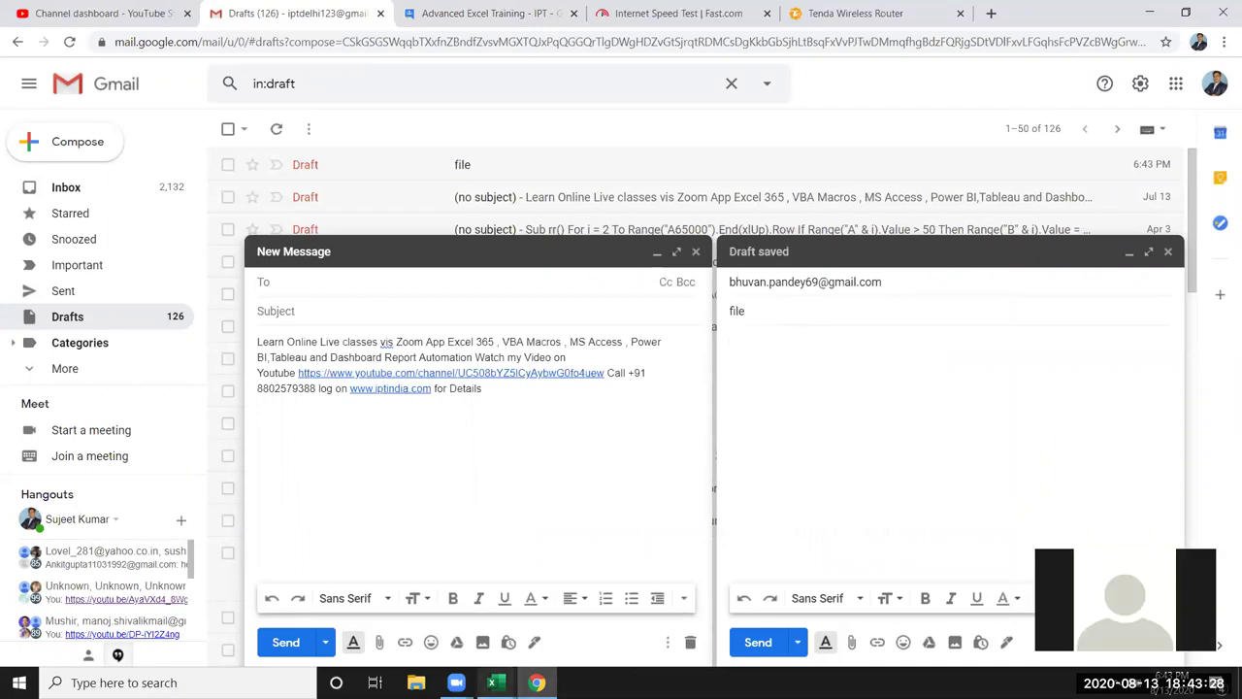
mouse_move(492, 682)
left_click(541, 631)
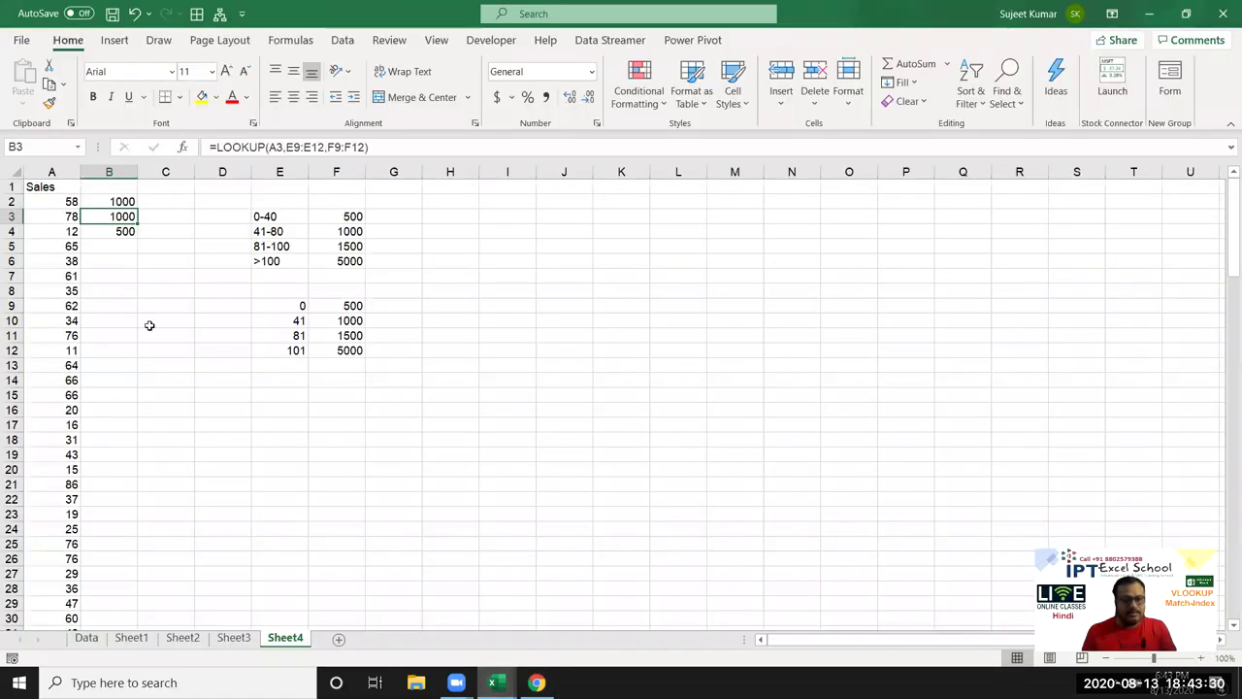
Step: Copy the VL-1 workbook's file path from the Recent list and return to Gmail
left_click(20, 40)
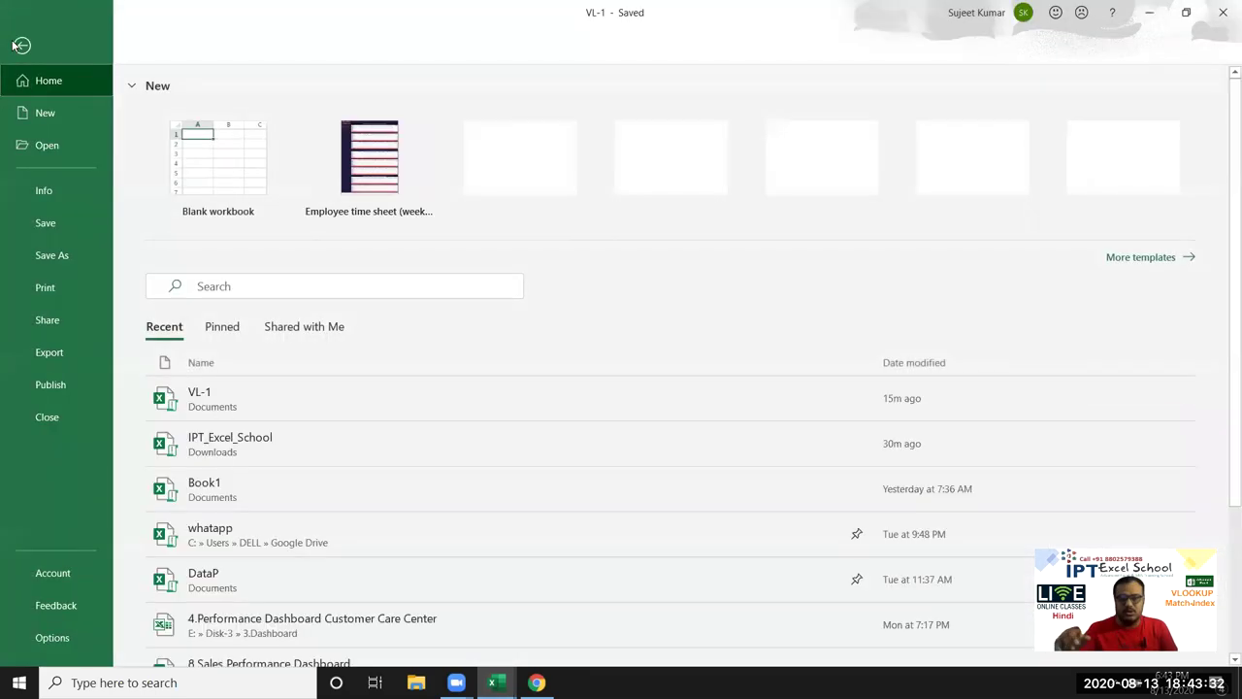
mouse_move(201, 398)
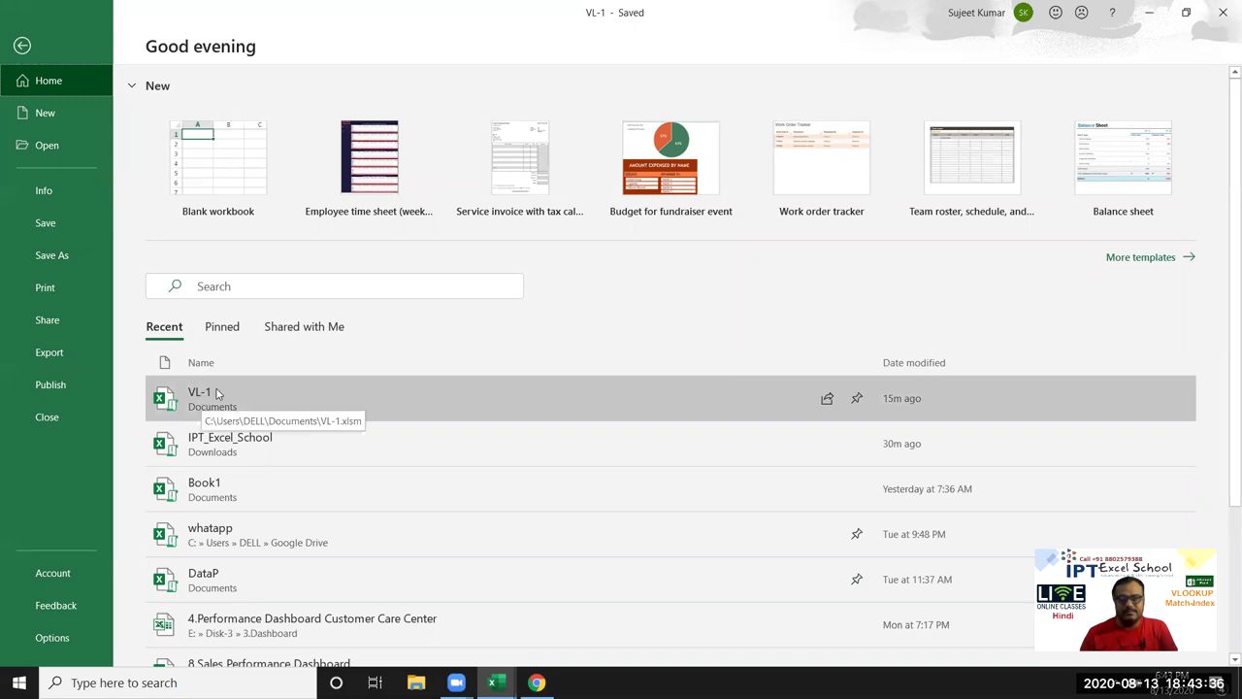
right_click(217, 392)
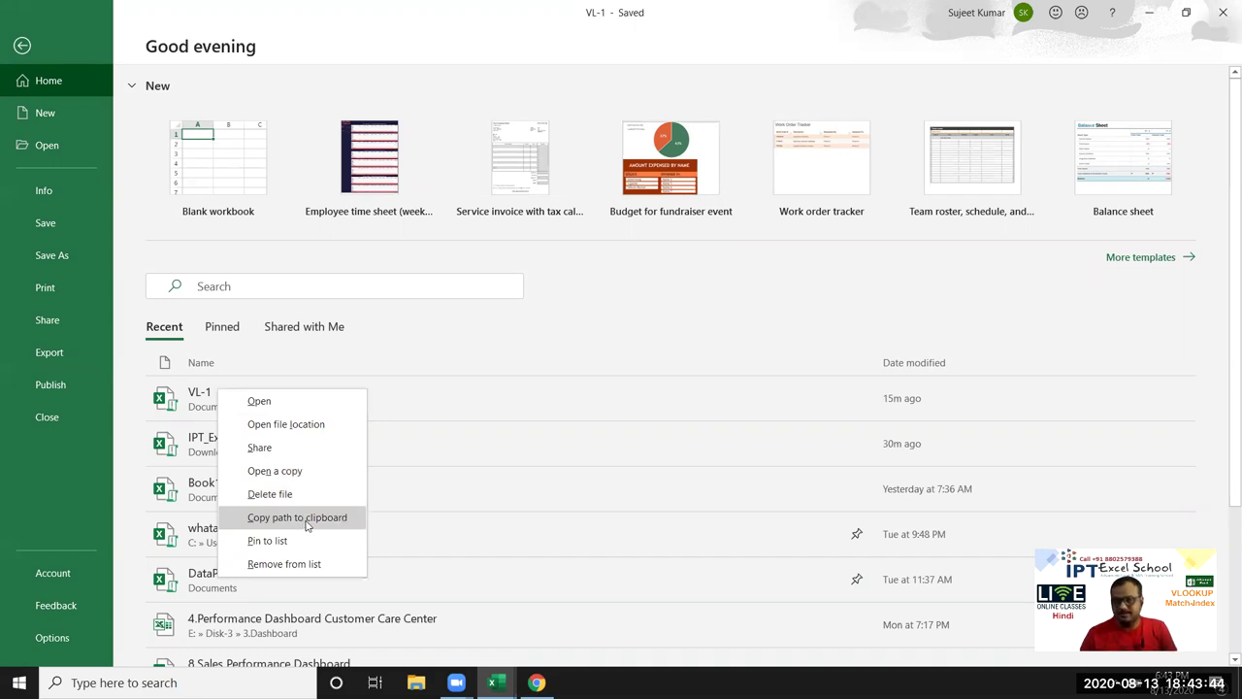
left_click(308, 524)
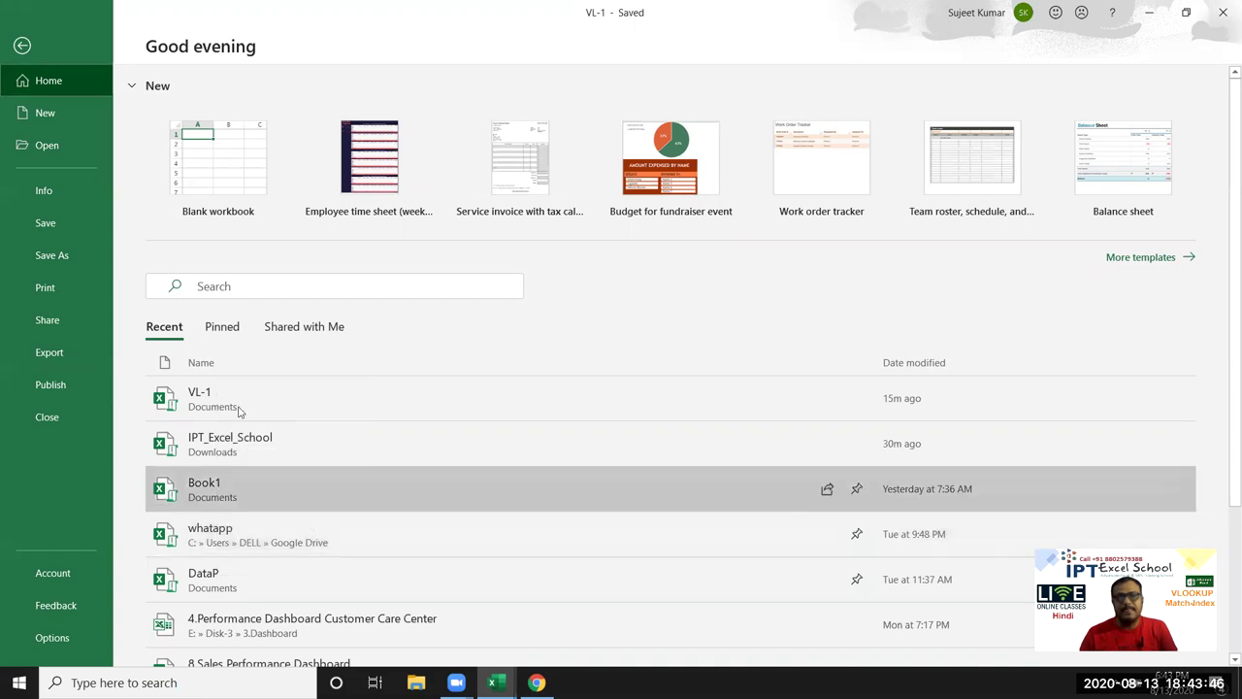
left_click(55, 193)
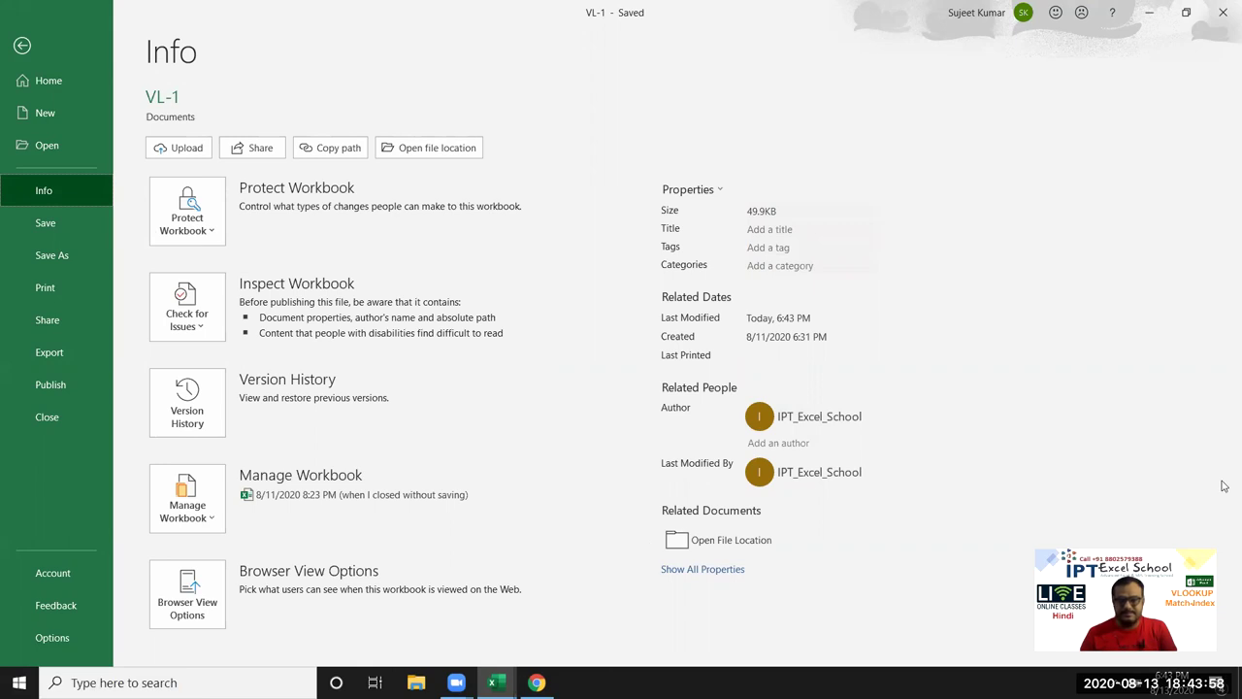
key("Escape")
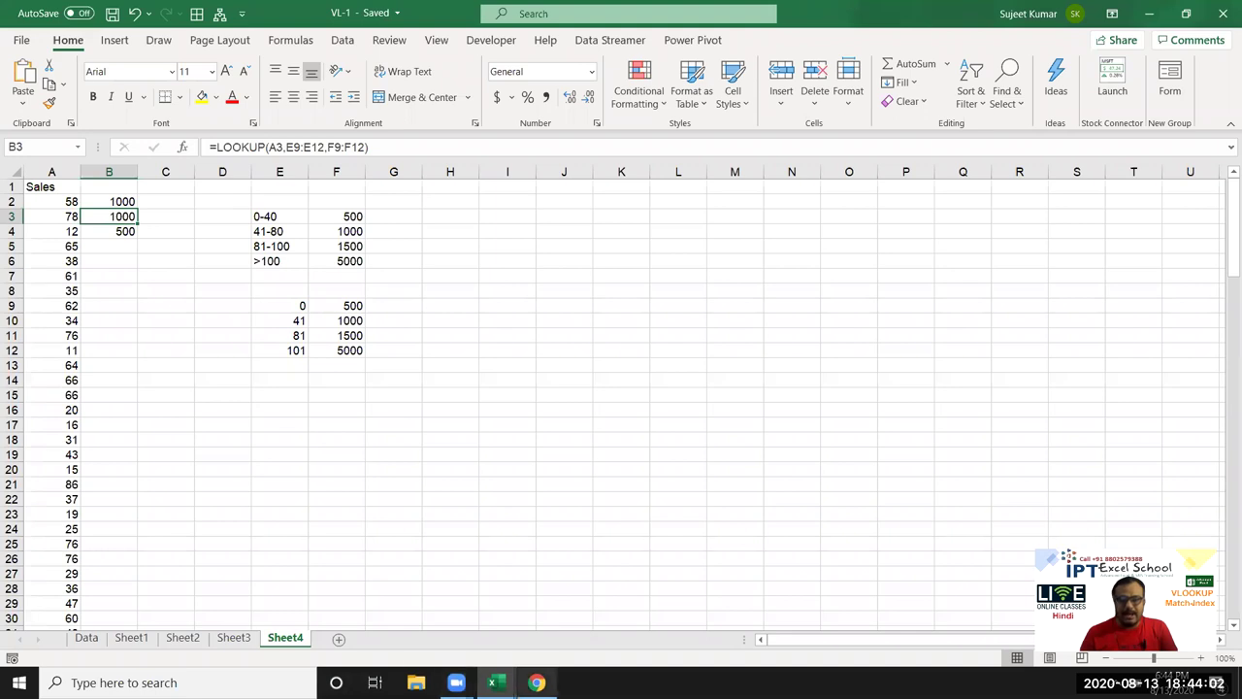
left_click(537, 682)
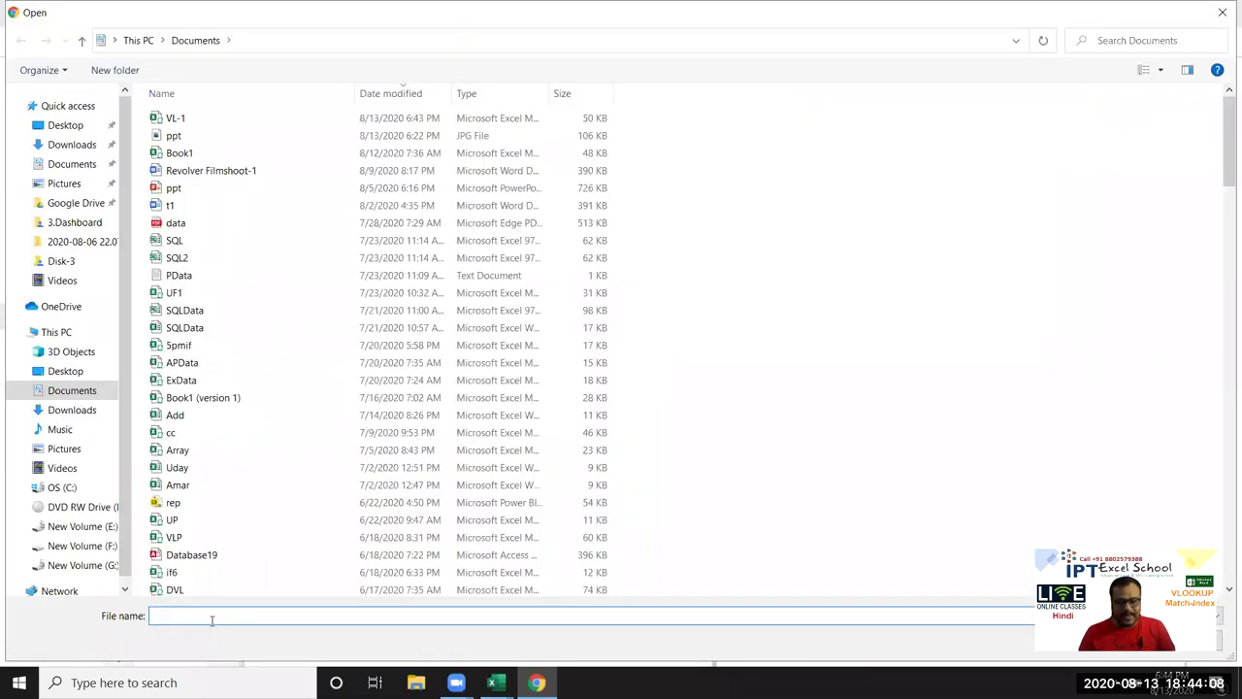
Step: Attach VL-1.xlsm from the copied path, send the 'file' message, and show the desktop
key("Return")
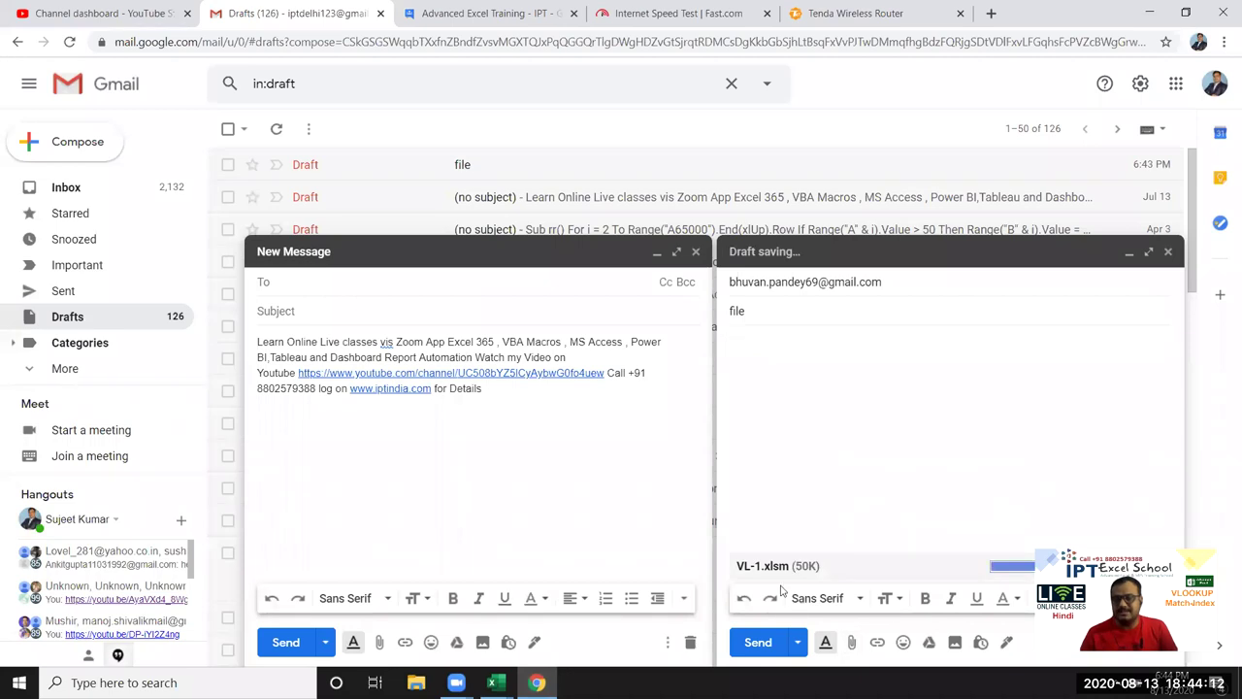
left_click(762, 644)
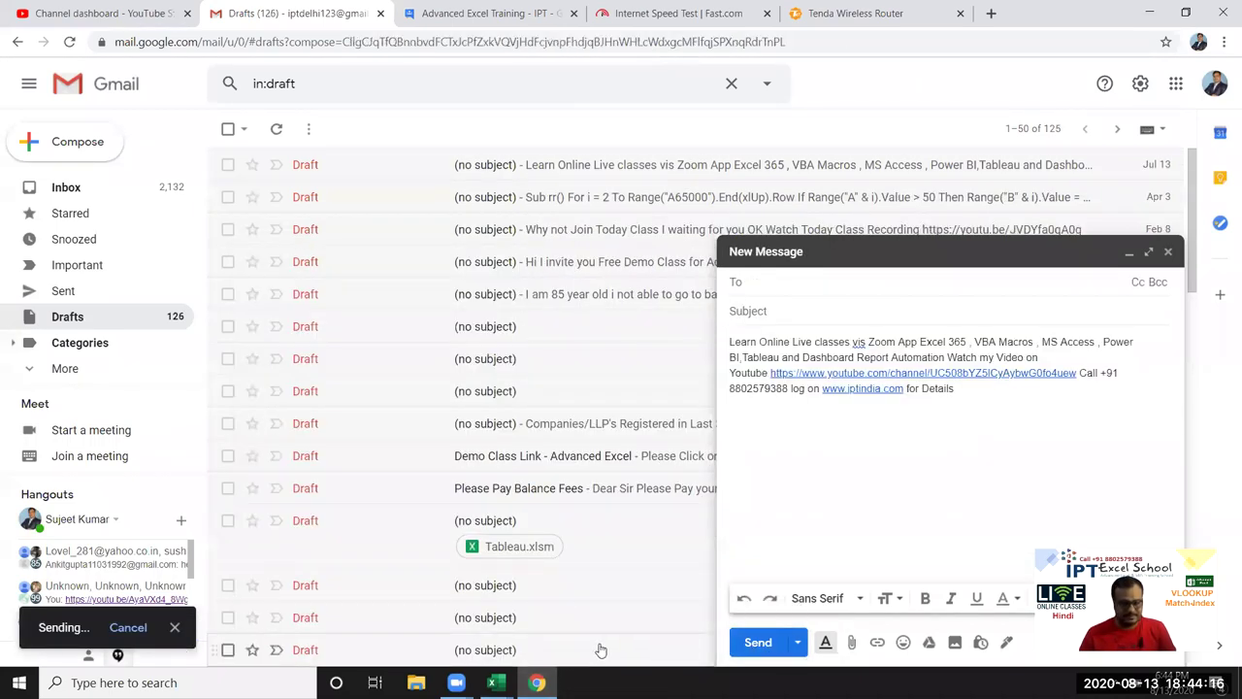
key("super+d")
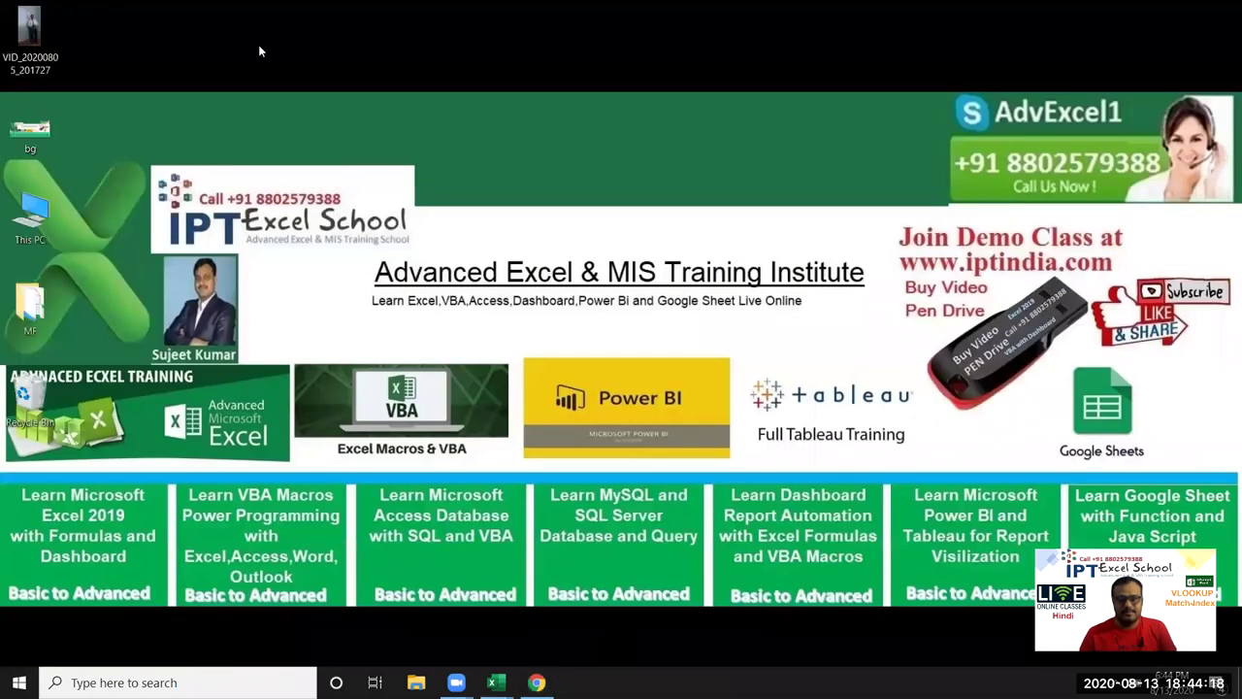